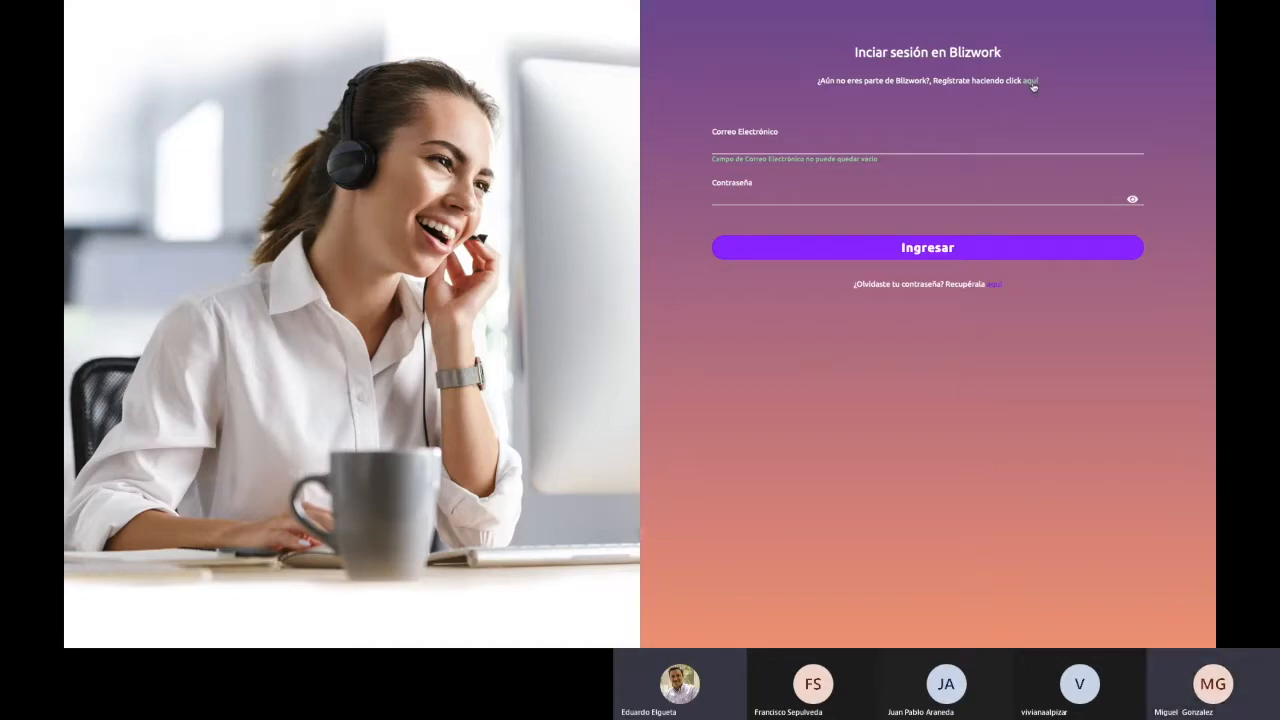
- Open the user registration form to view its personal and company fields, and return to the login page
left_click(1032, 83)
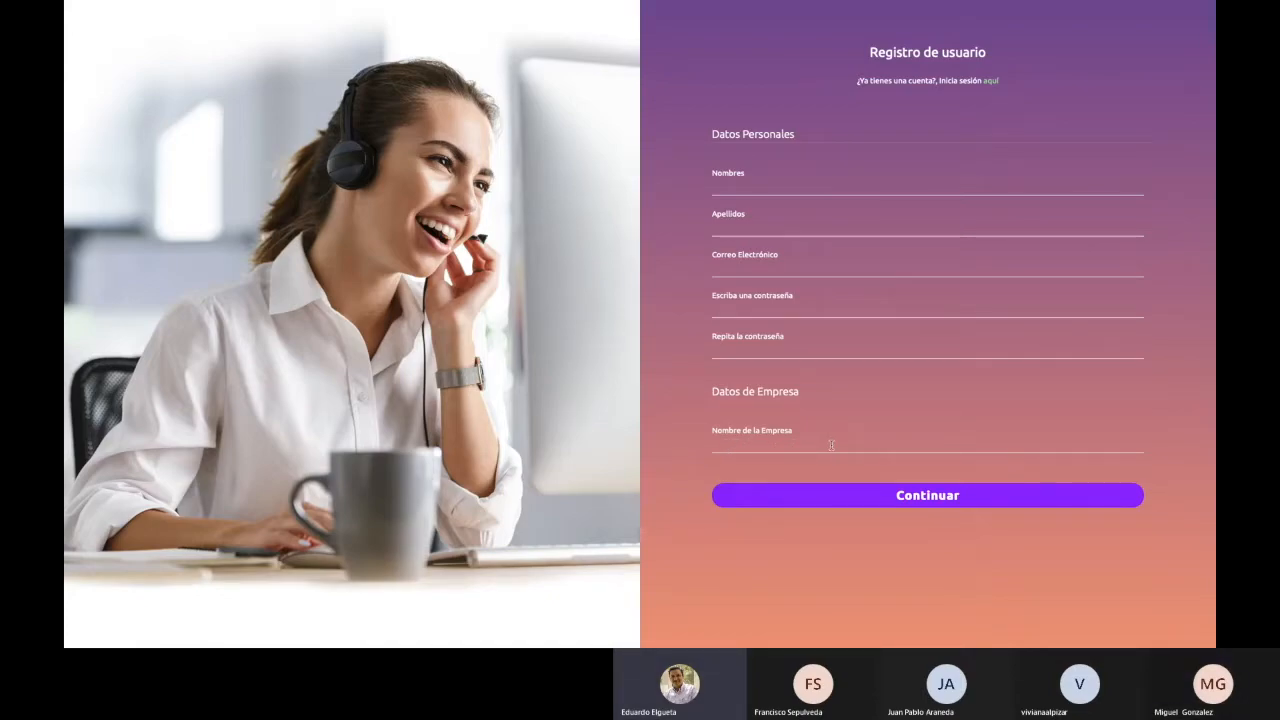
right_click(718, 84)
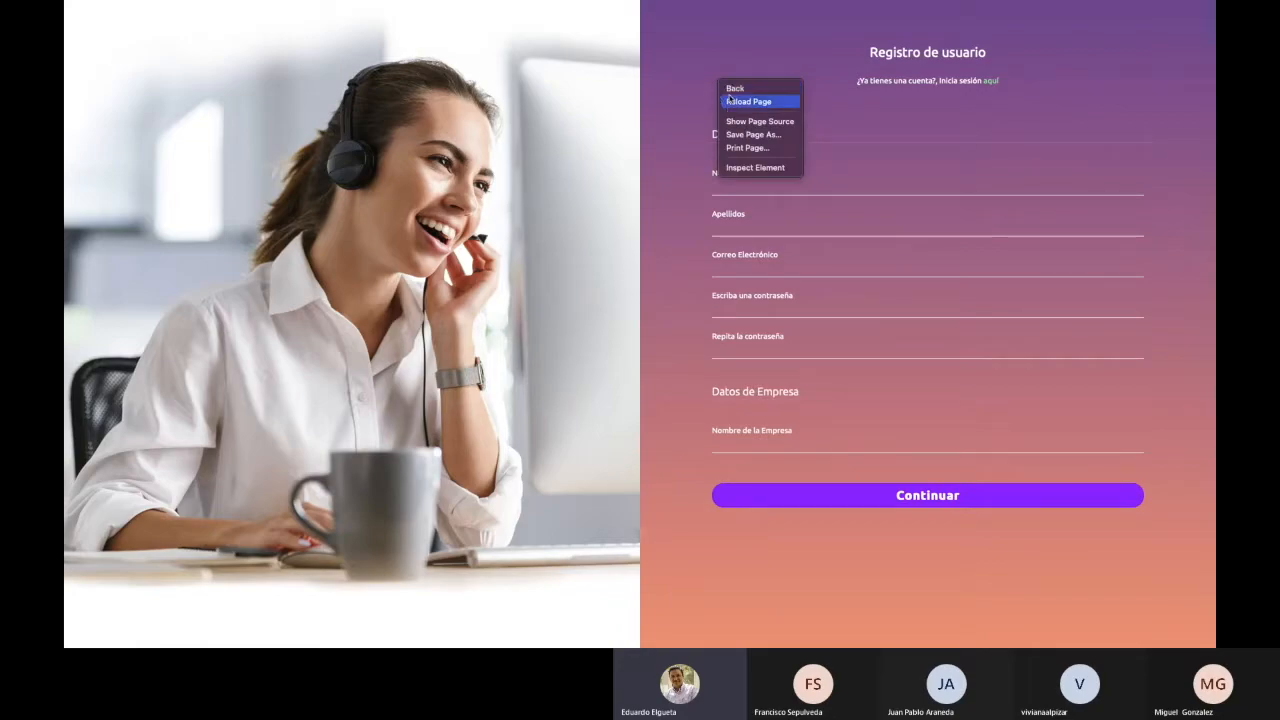
left_click(735, 88)
left_click(722, 383)
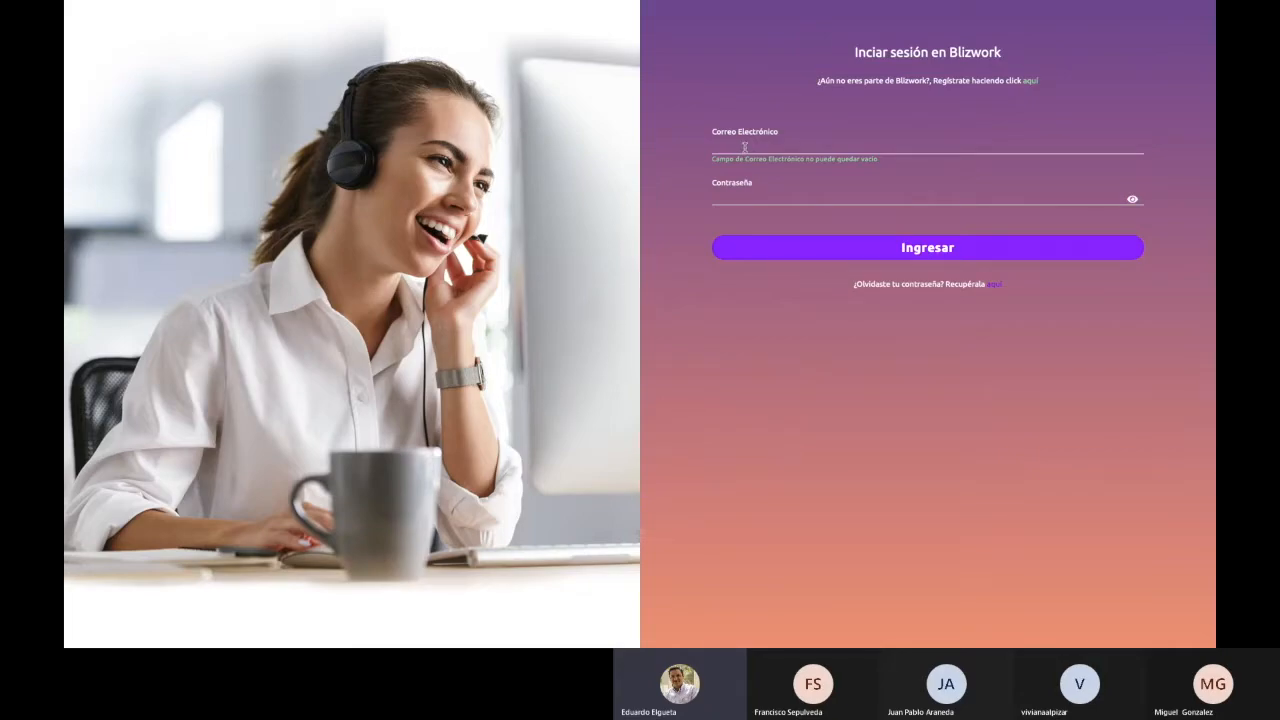
- Sign in to Blizwork by filling the e-mail and account password with the credentials saved for this website
left_click(745, 147)
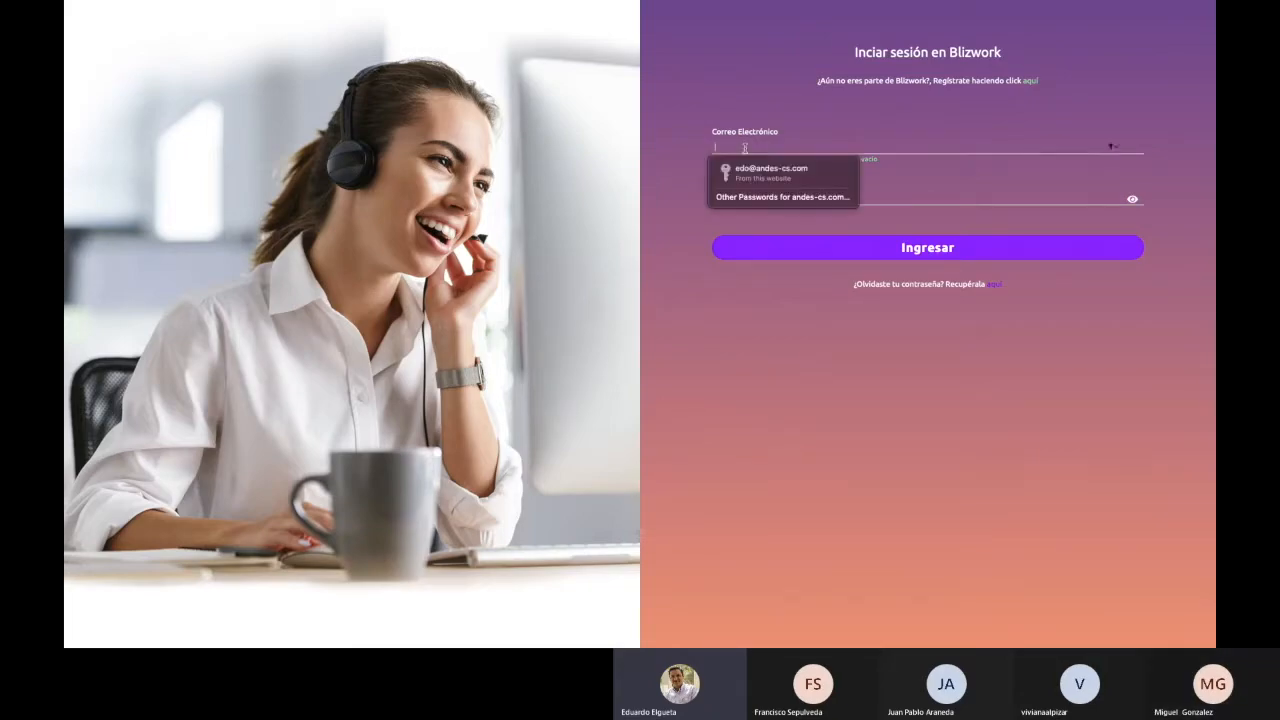
left_click(750, 172)
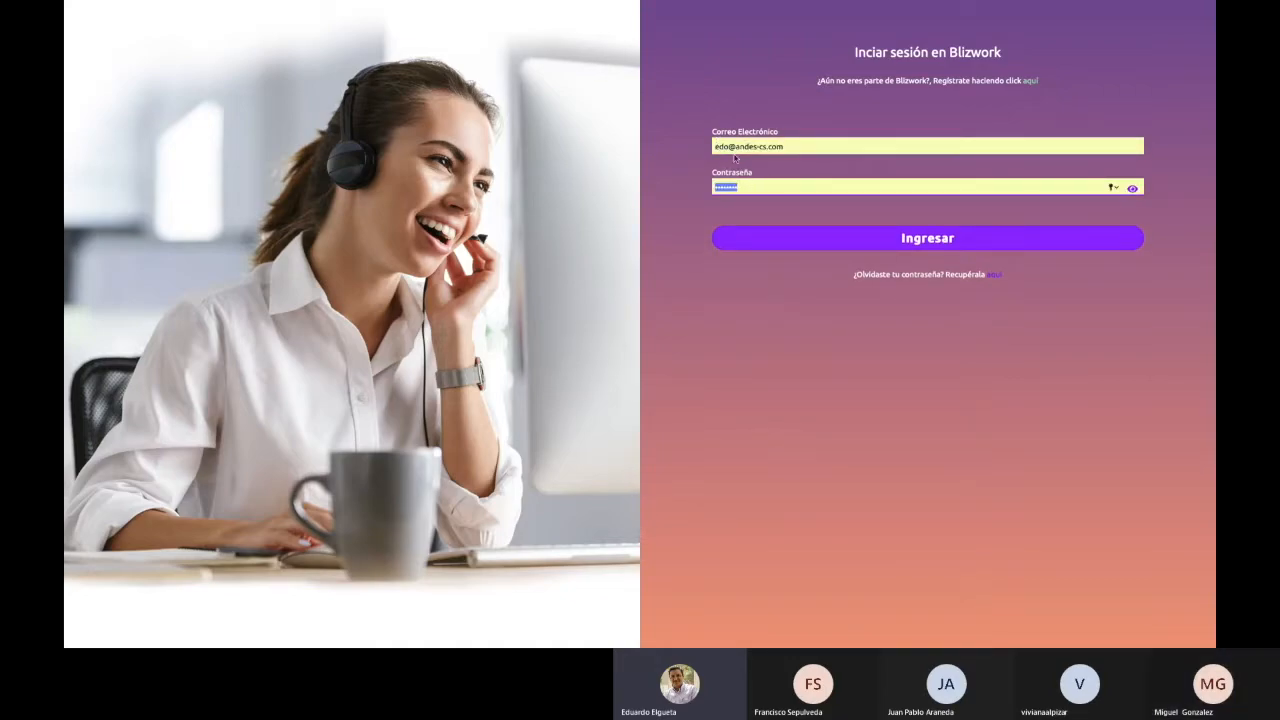
left_click(923, 244)
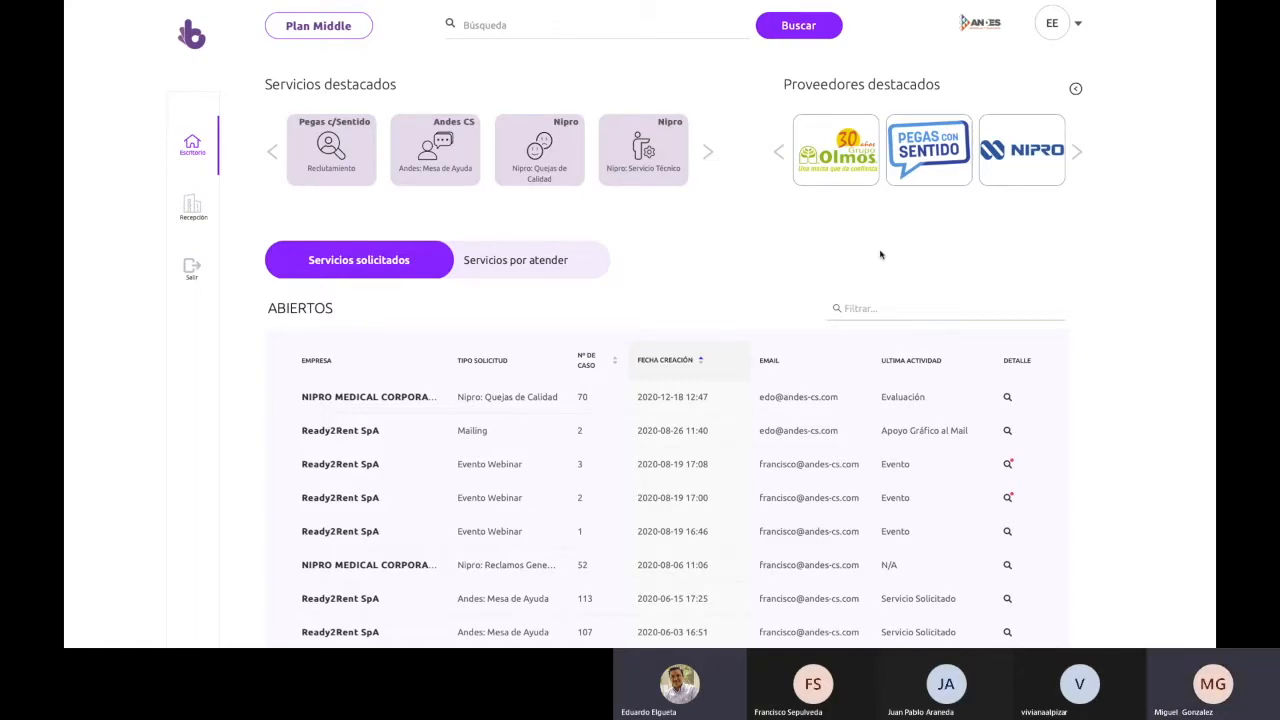
- Review the billing address, plan and credit card information in Mi cuenta, and return to the desktop page
scroll(876, 252, "down", 1)
scroll(881, 255, "up", 1)
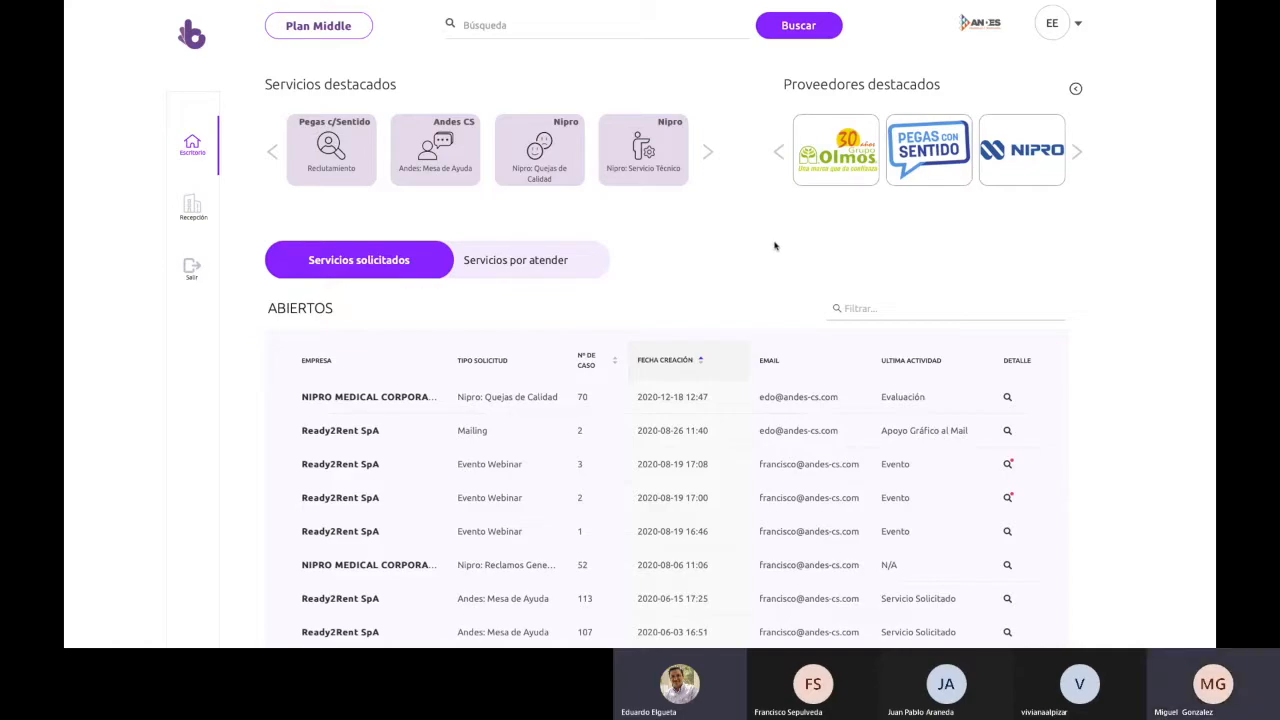
left_click(1080, 26)
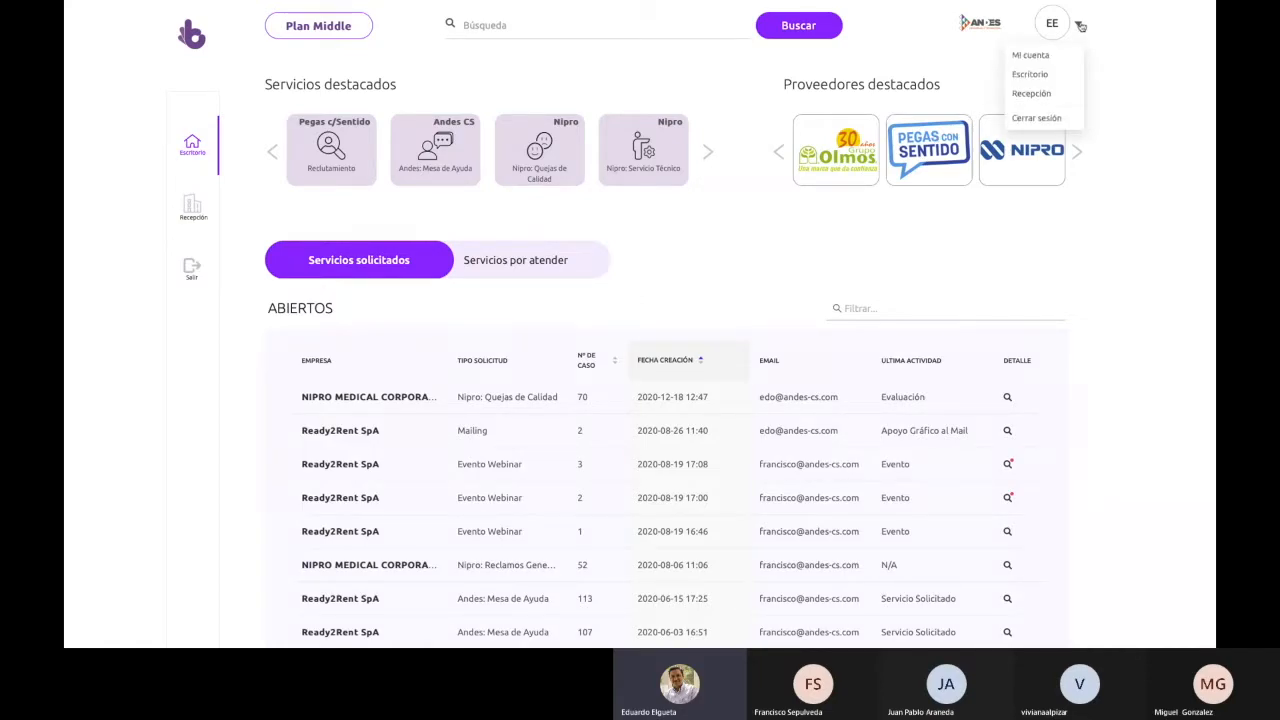
left_click(1042, 58)
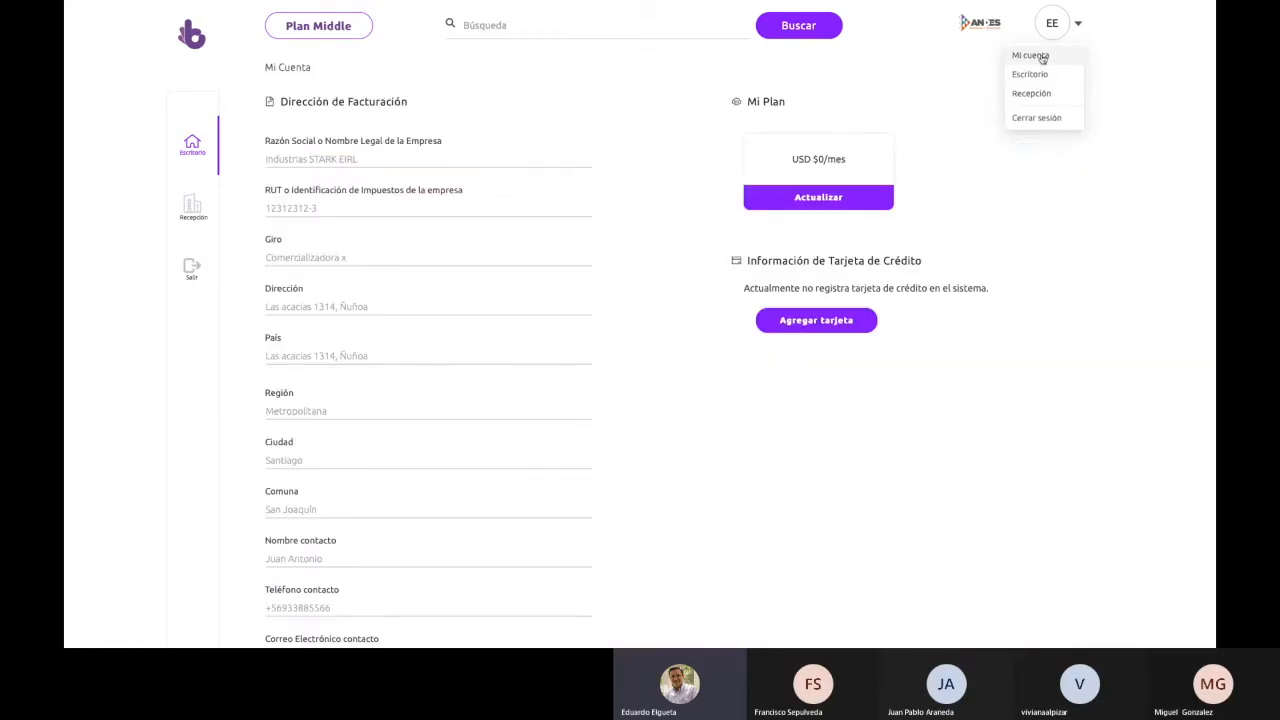
scroll(400, 240, "down", 1)
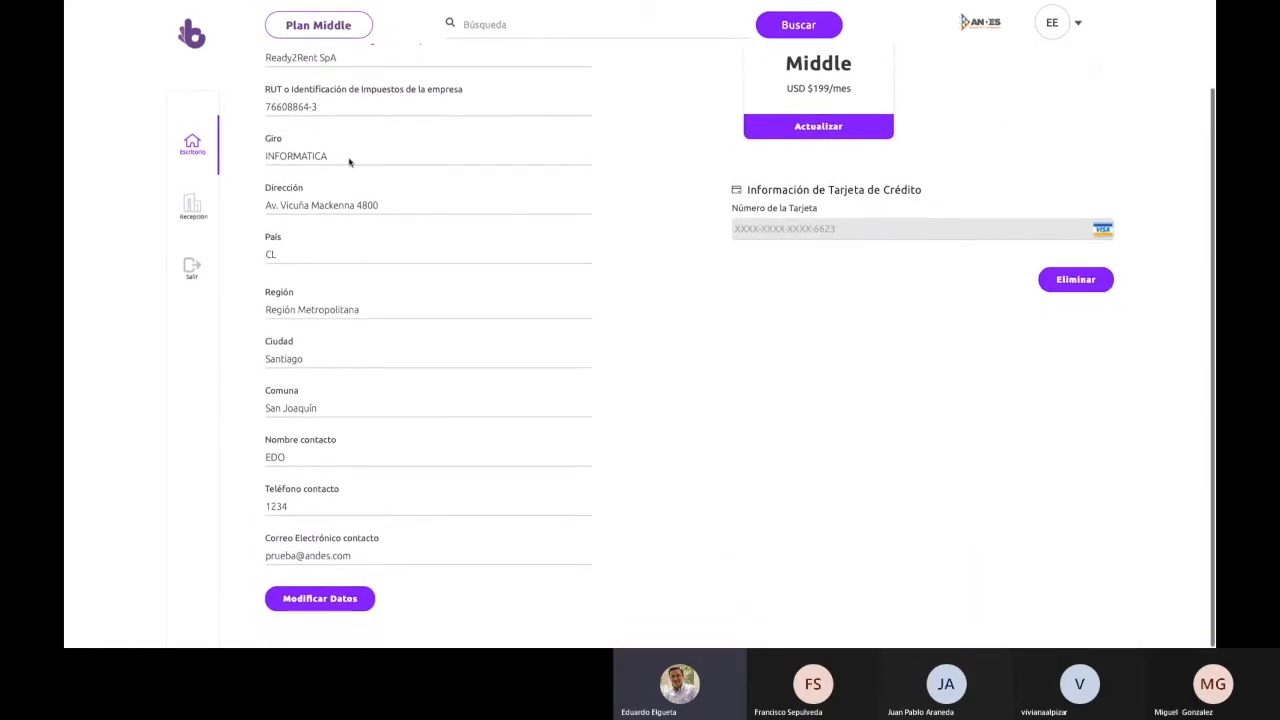
scroll(325, 592, "up", 1)
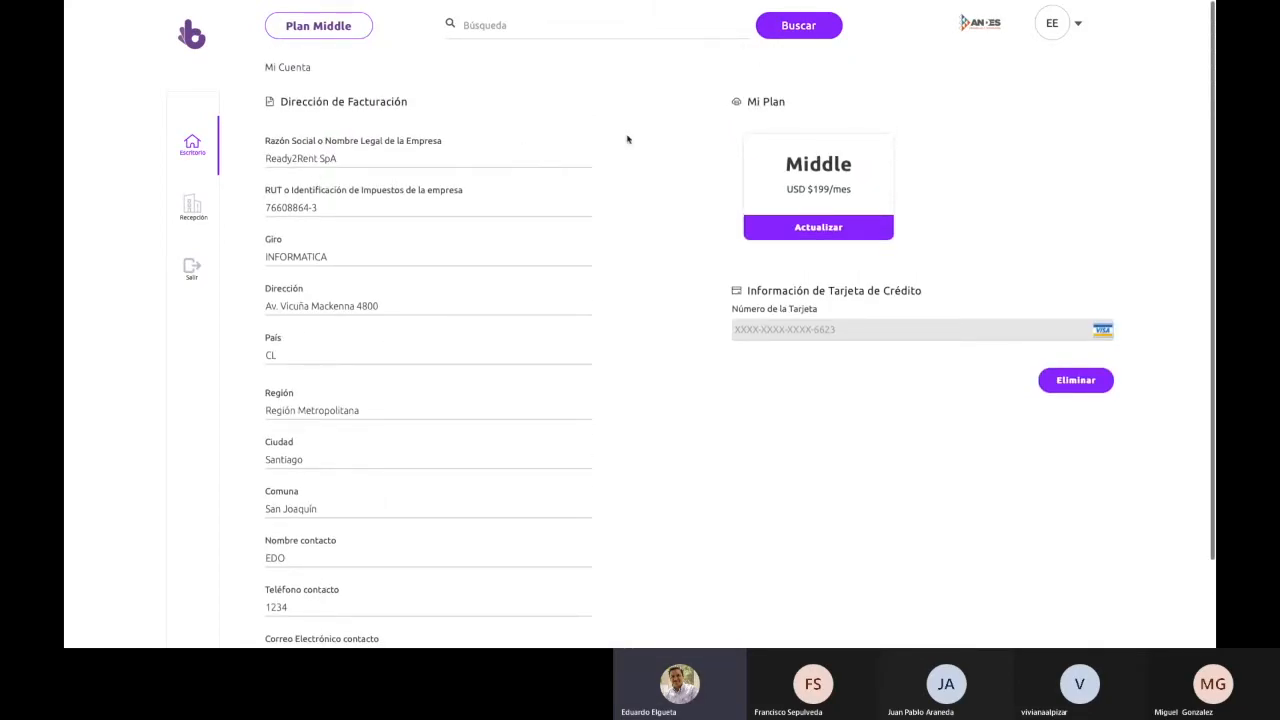
right_click(657, 139)
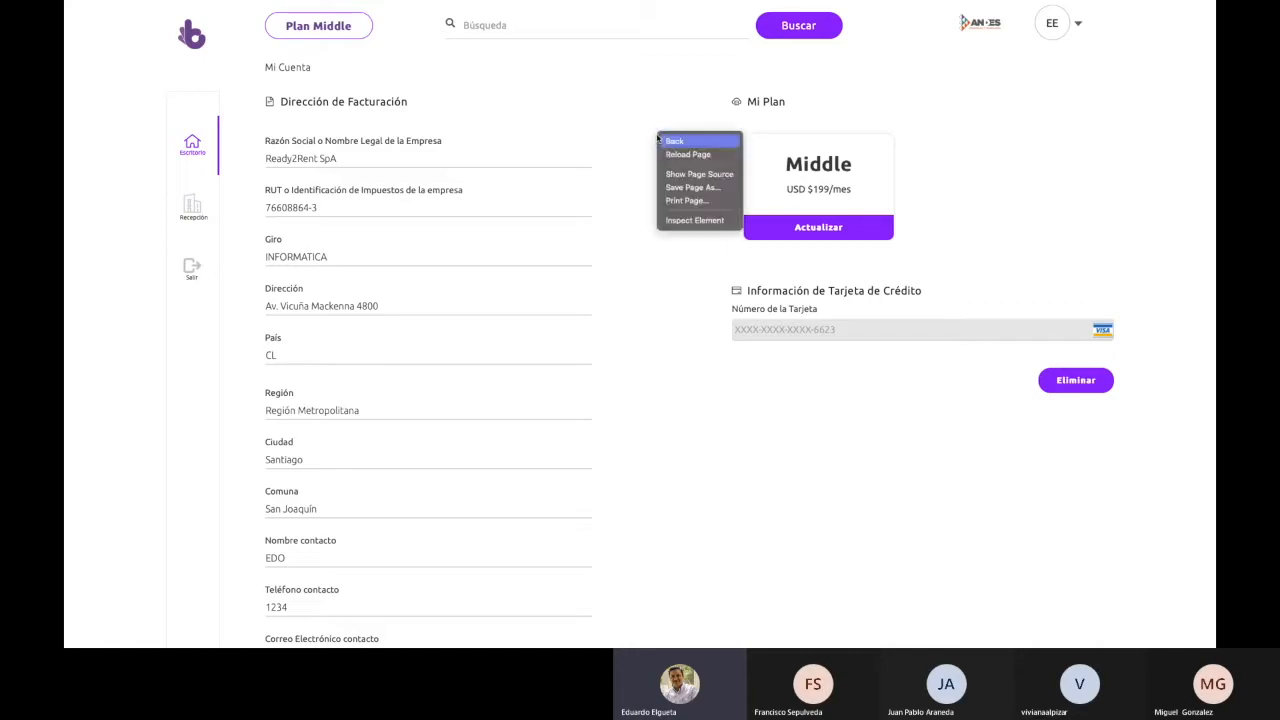
left_click(673, 141)
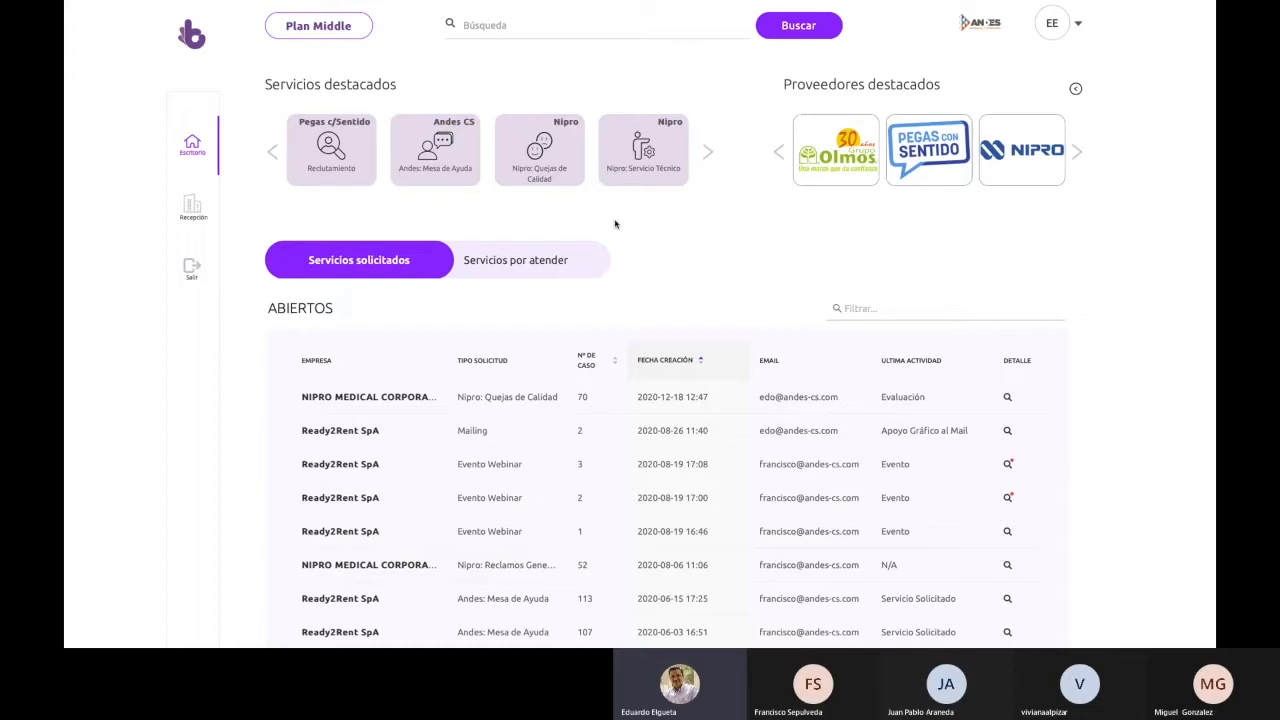
- Collapse the featured services and providers area and expand it again
left_click(1076, 91)
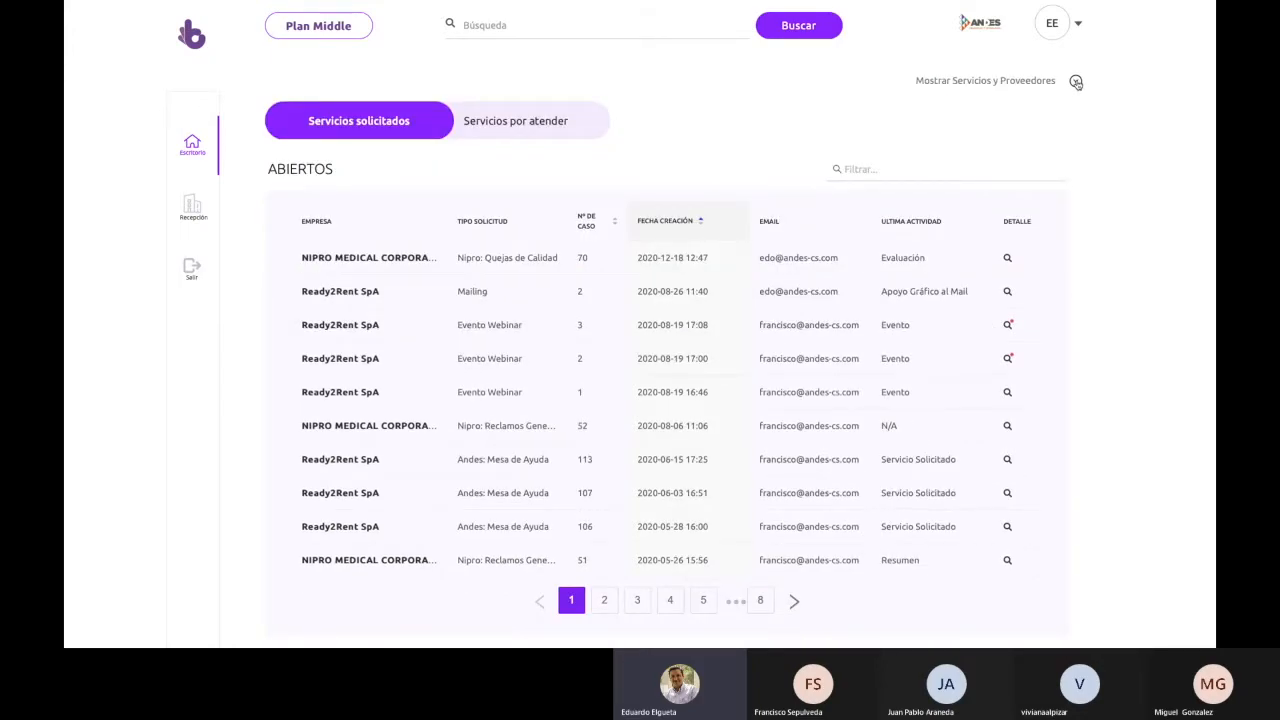
left_click(1076, 83)
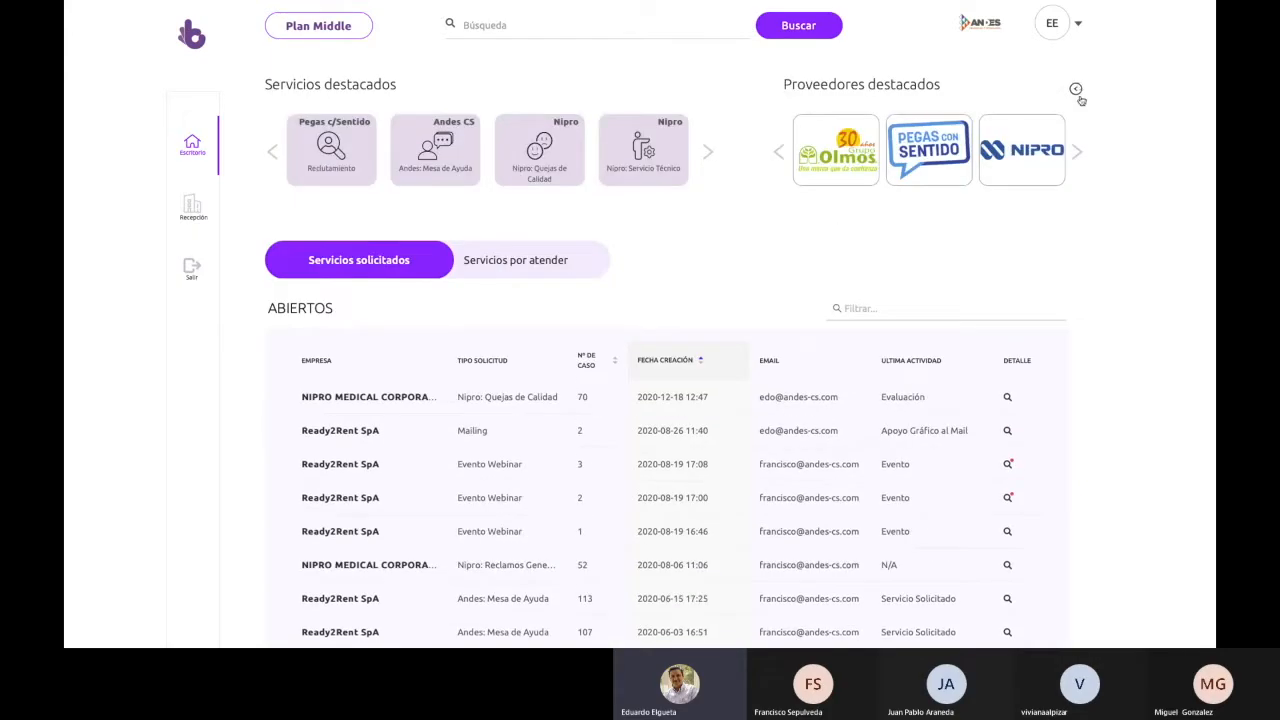
- Examine the featured services, featured providers and the list of open requested services
scroll(1104, 193, "down", 1)
scroll(1104, 193, "up", 1)
scroll(918, 145, "down", 3)
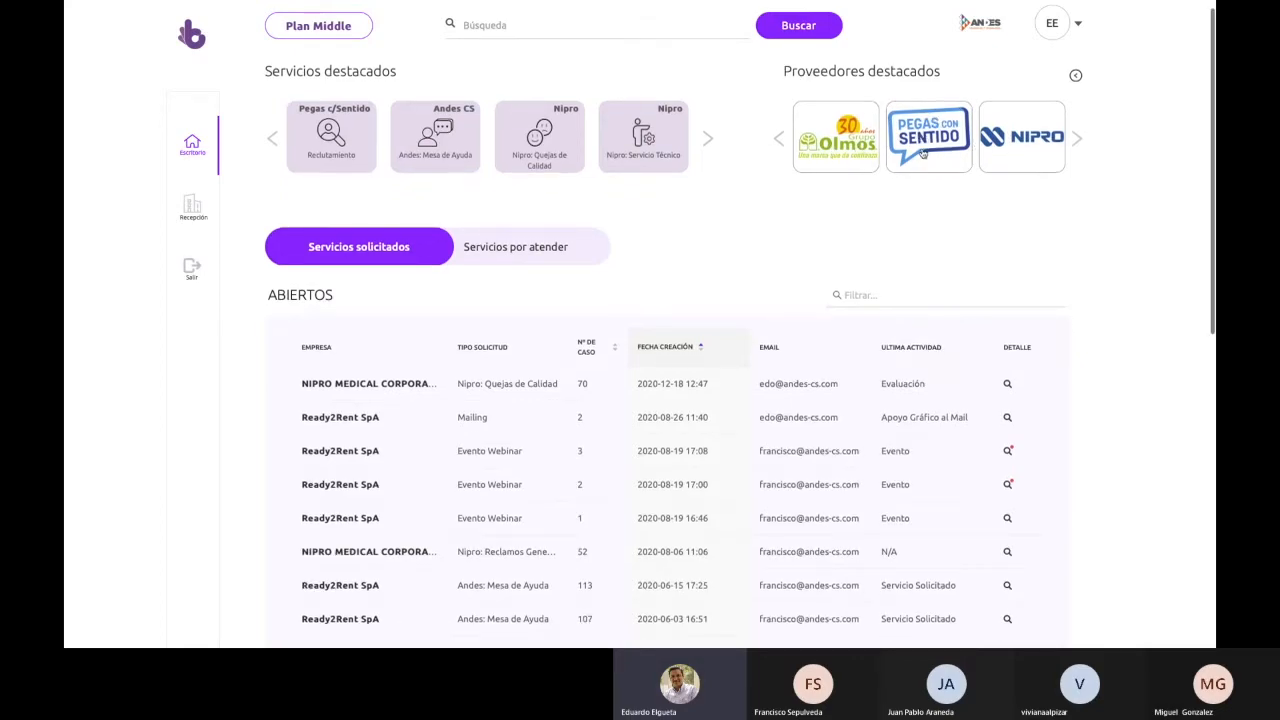
scroll(922, 150, "up", 2)
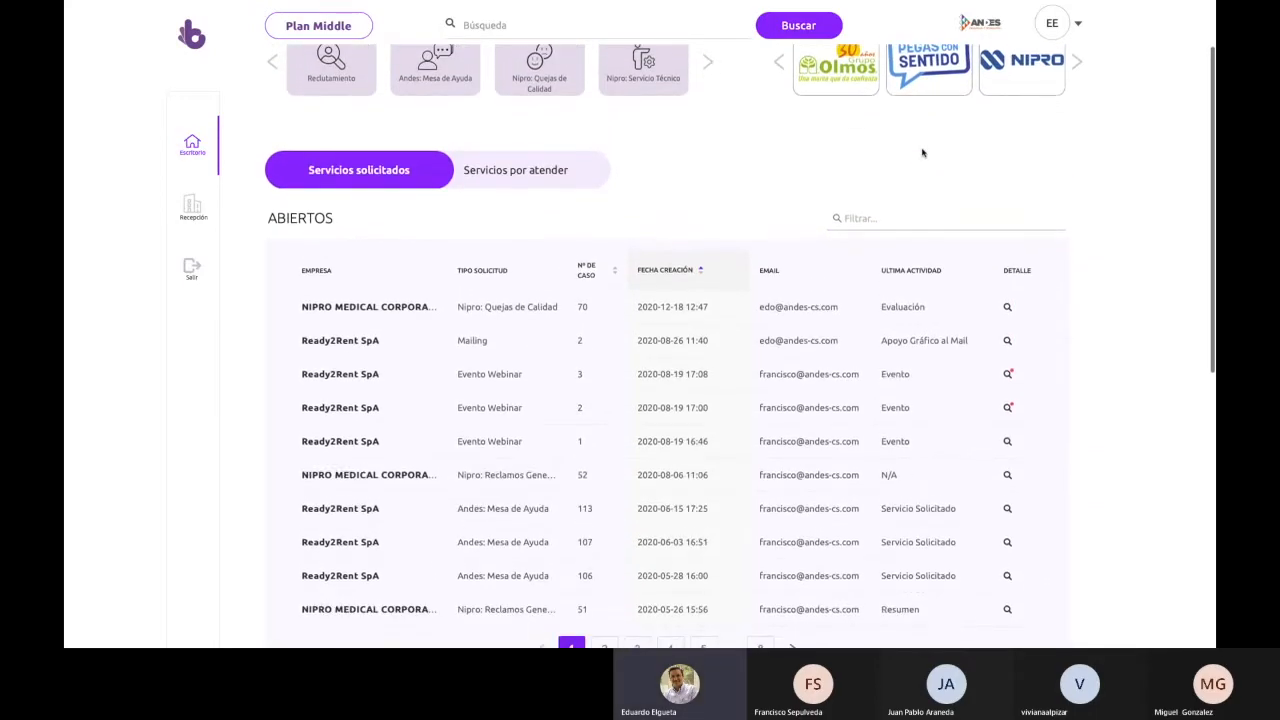
scroll(922, 152, "down", 1)
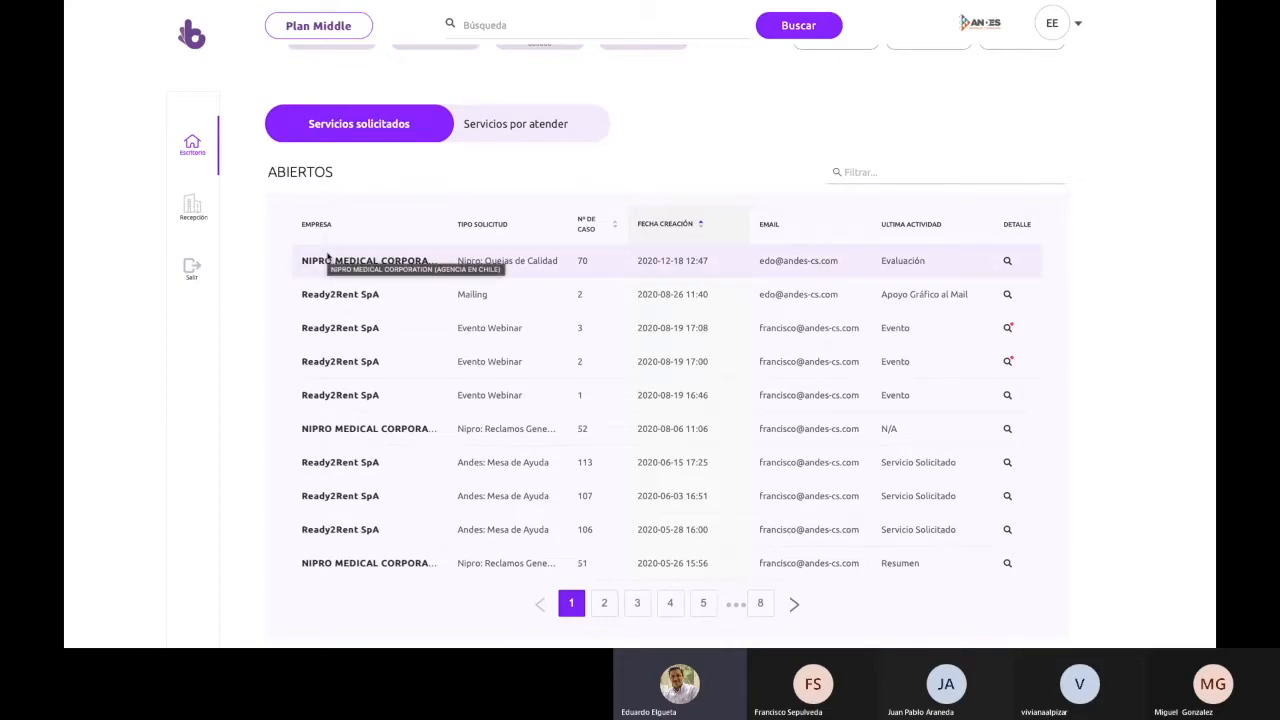
scroll(327, 257, "up", 2)
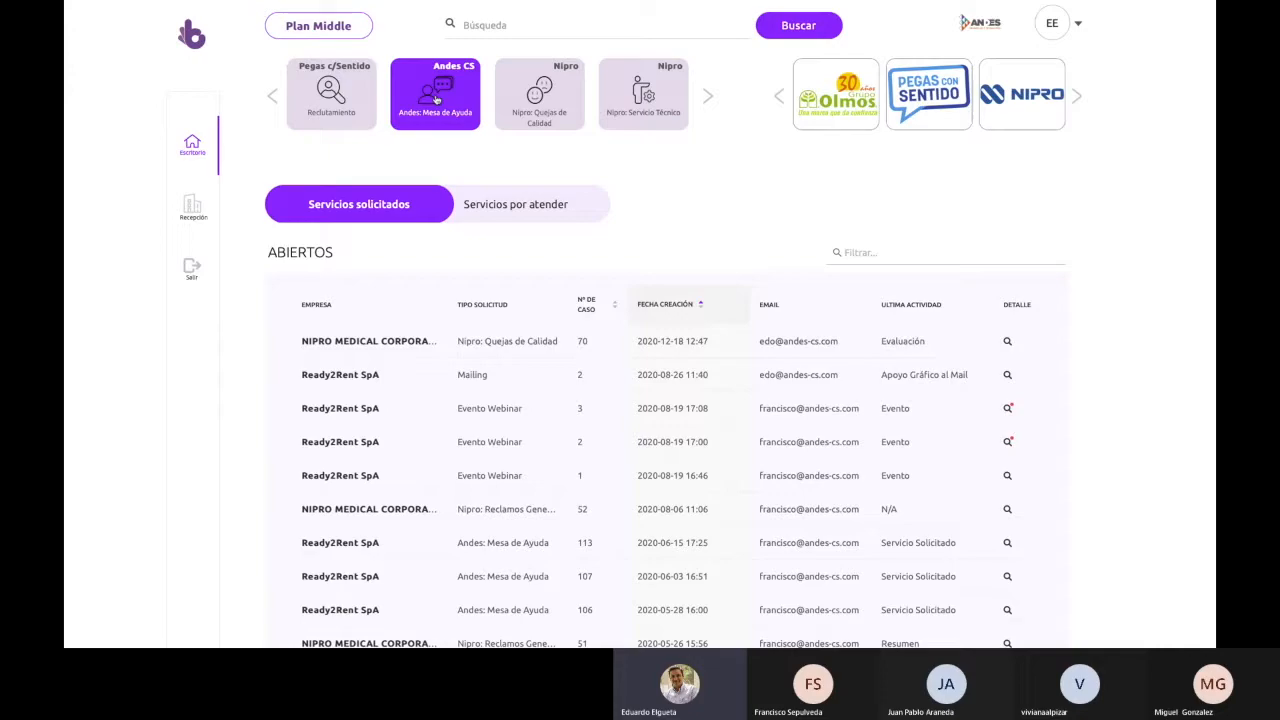
scroll(555, 390, "down", 1)
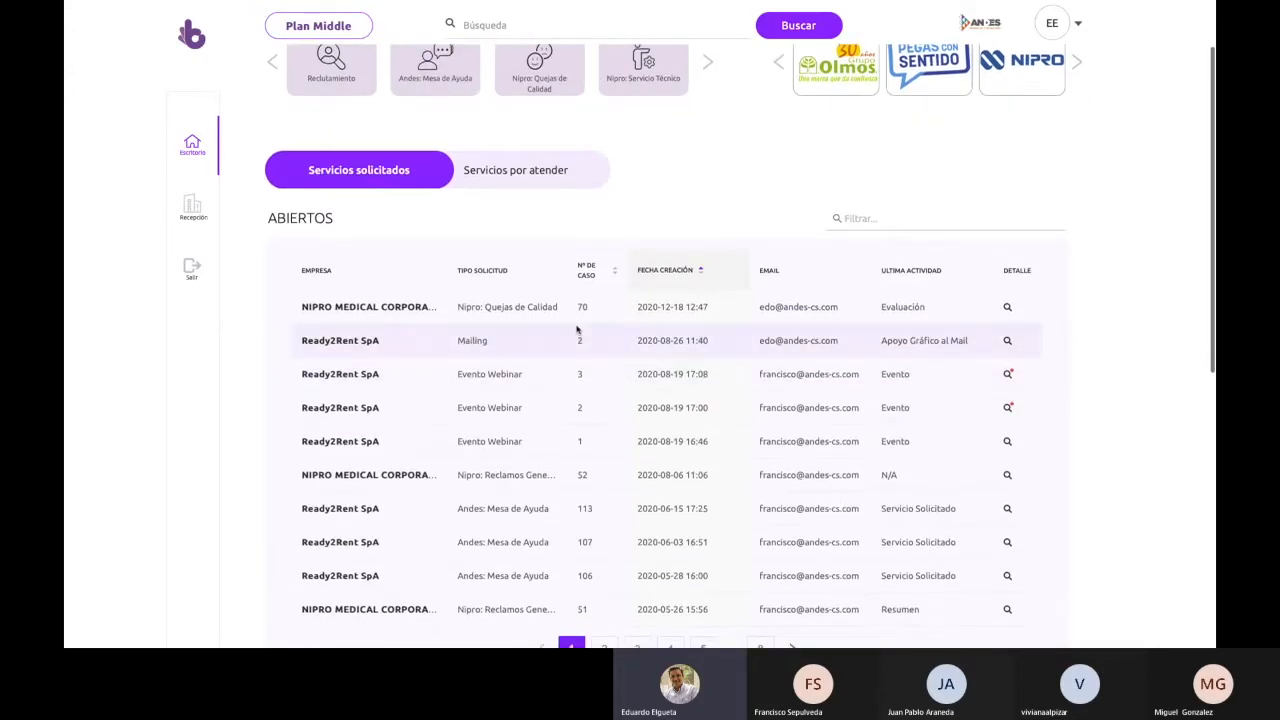
scroll(594, 400, "up", 3)
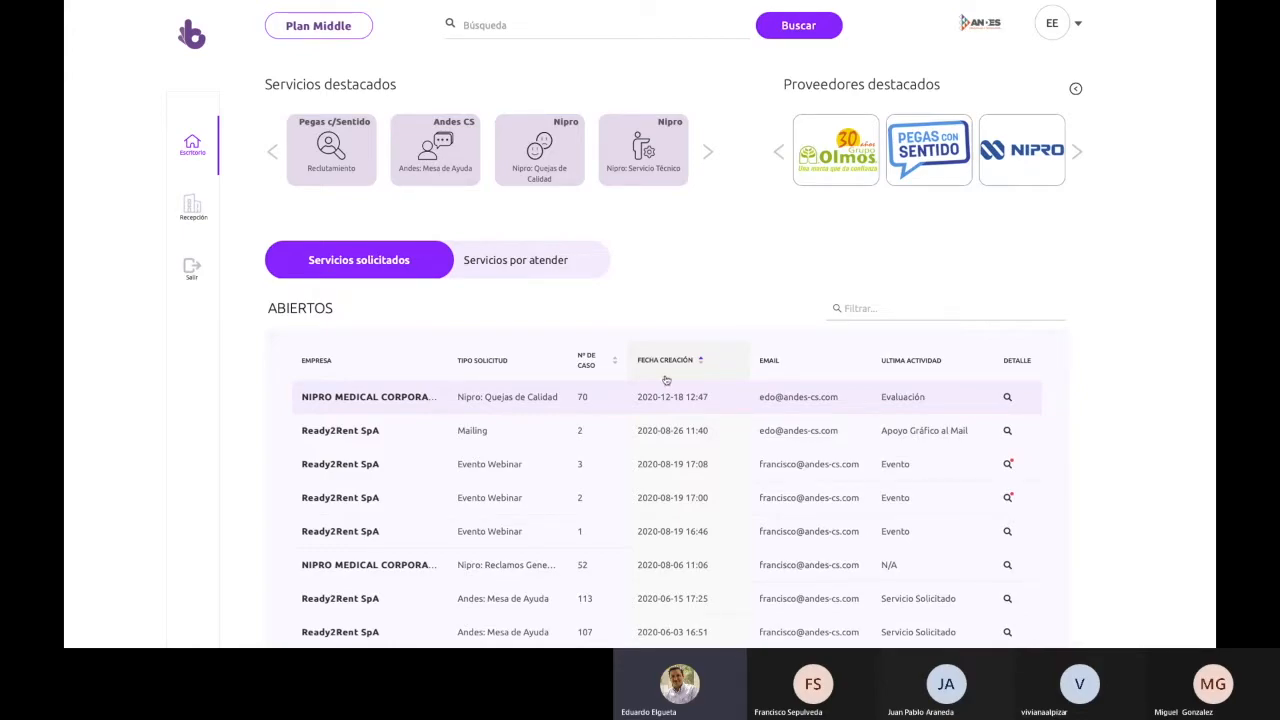
- Display Servicios por atender and look through its lists of open and closed cases
left_click(532, 265)
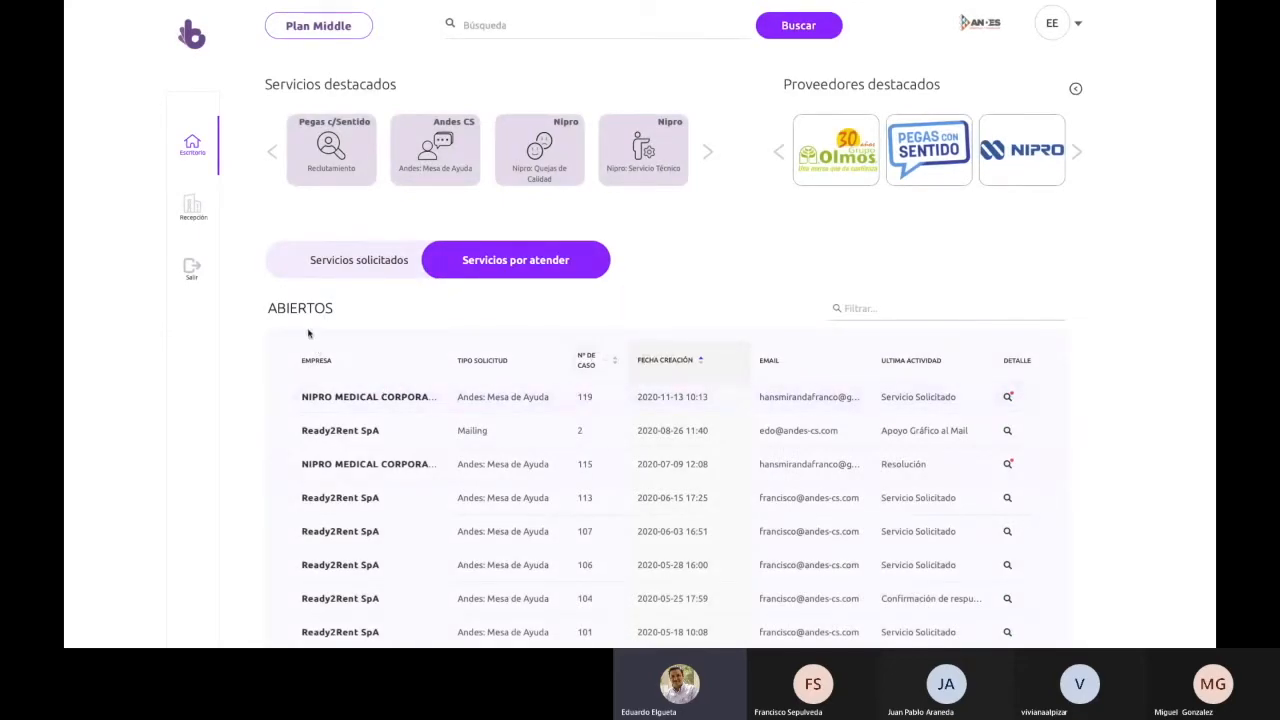
scroll(308, 340, "down", 3)
scroll(308, 347, "down", 3)
scroll(345, 441, "up", 5)
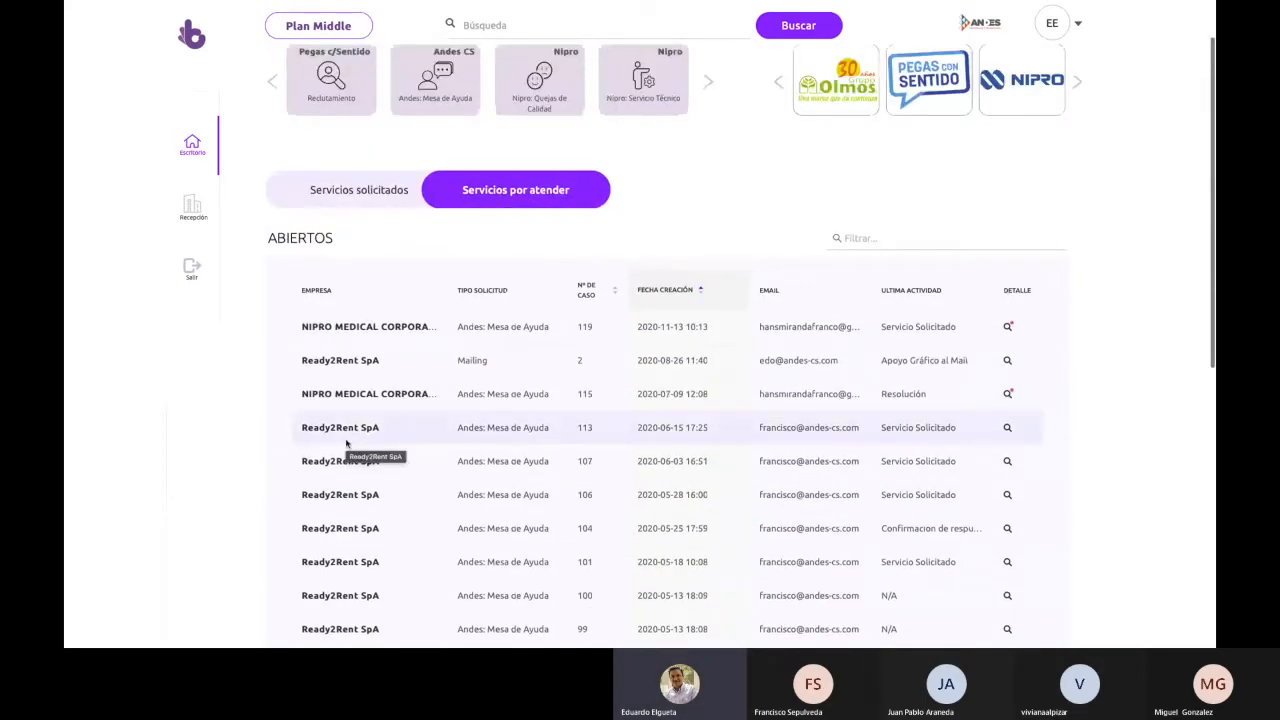
scroll(346, 443, "down", 1)
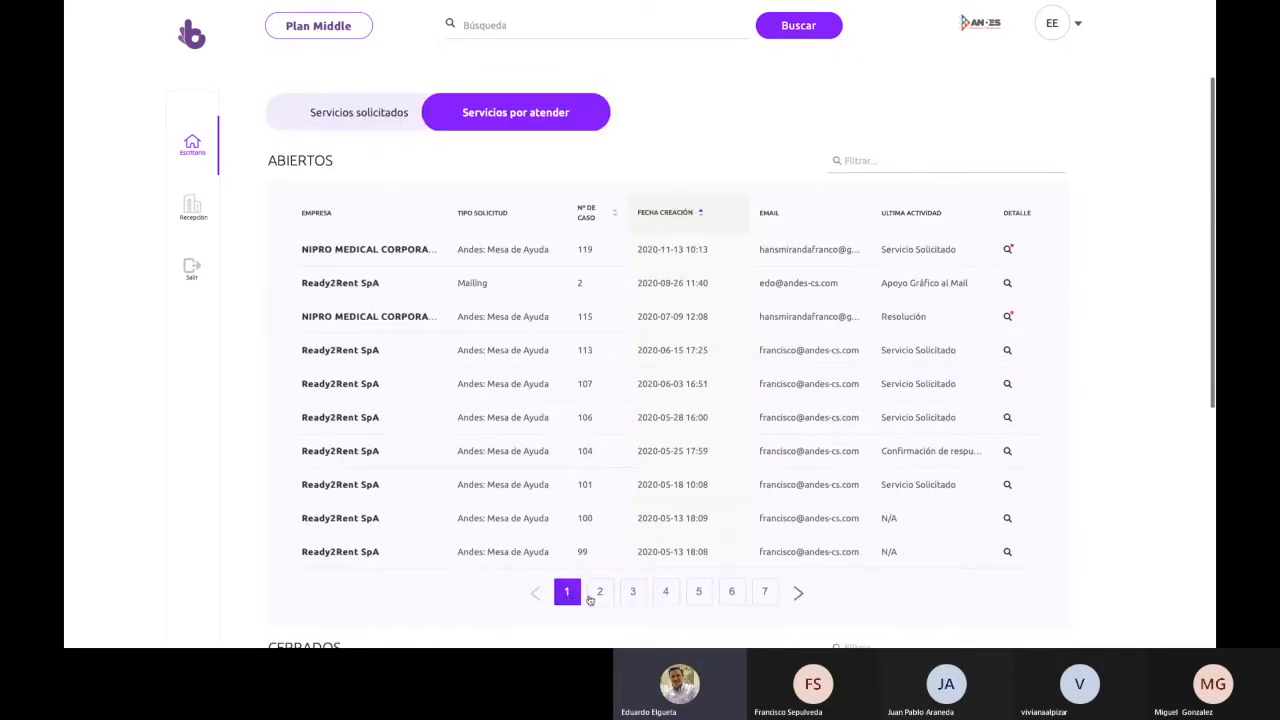
scroll(757, 562, "up", 1)
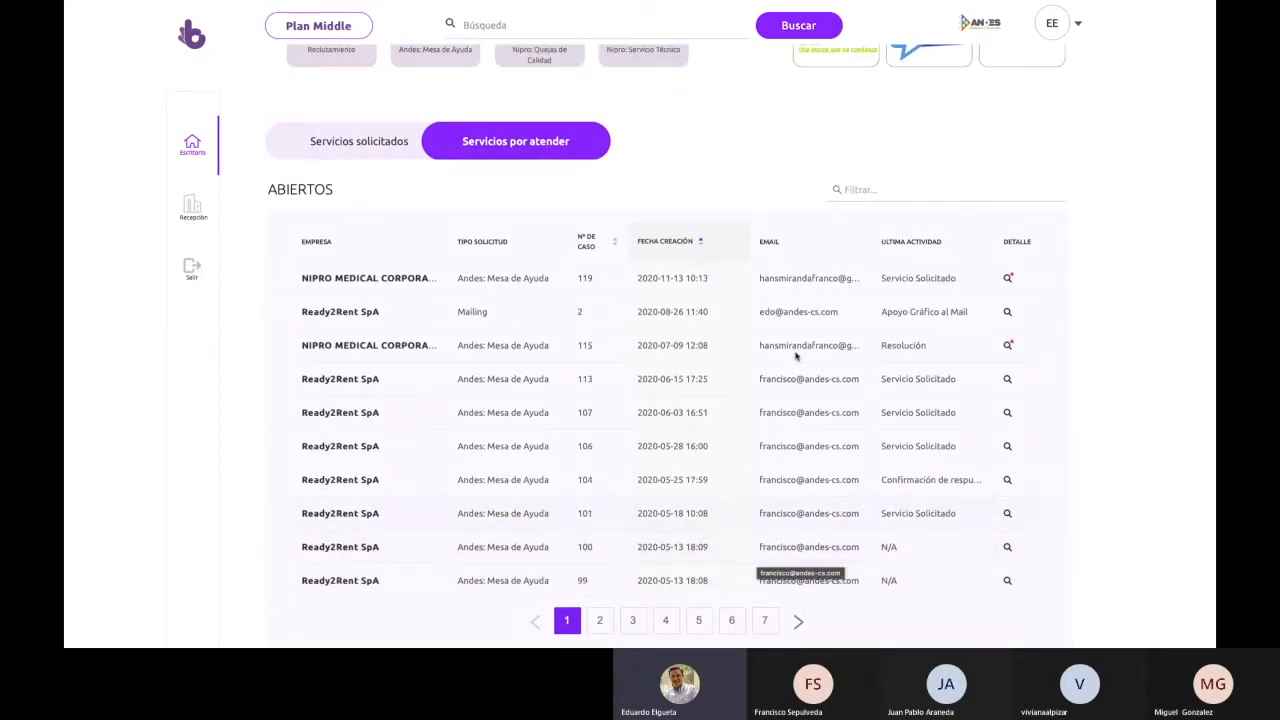
- Filter the open cases in Servicios por atender by 107
left_click(907, 191)
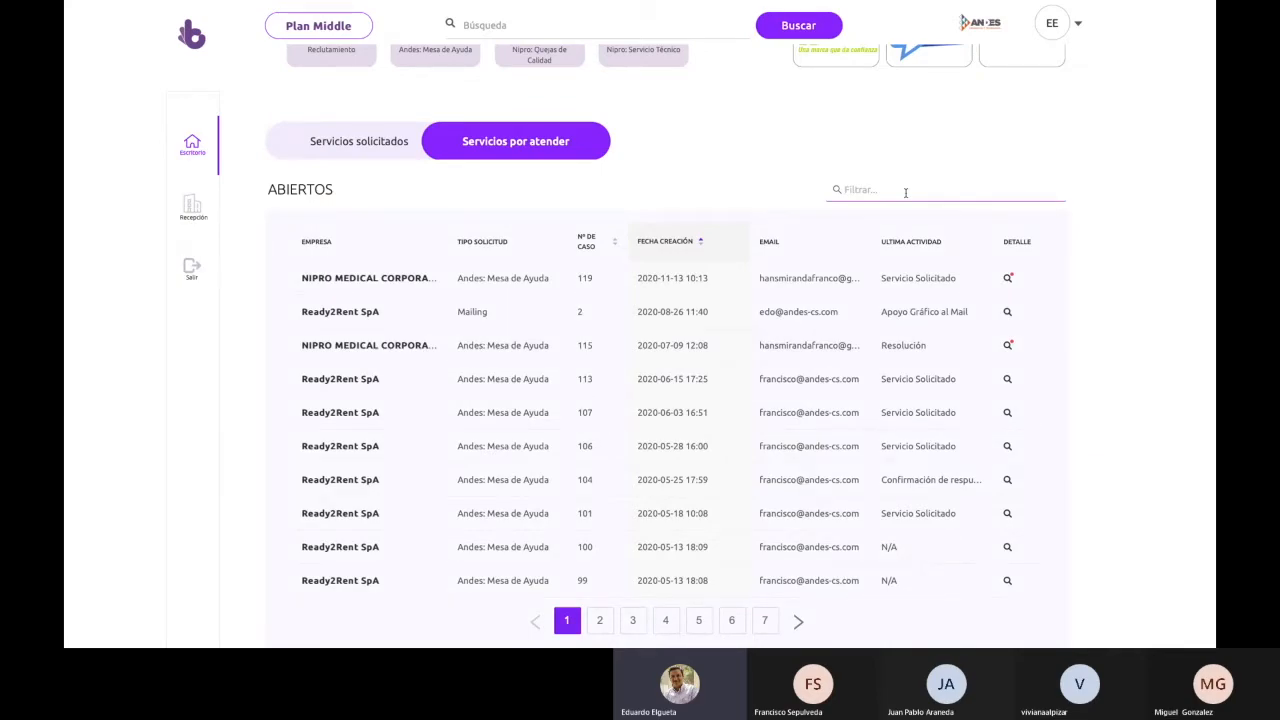
type("107")
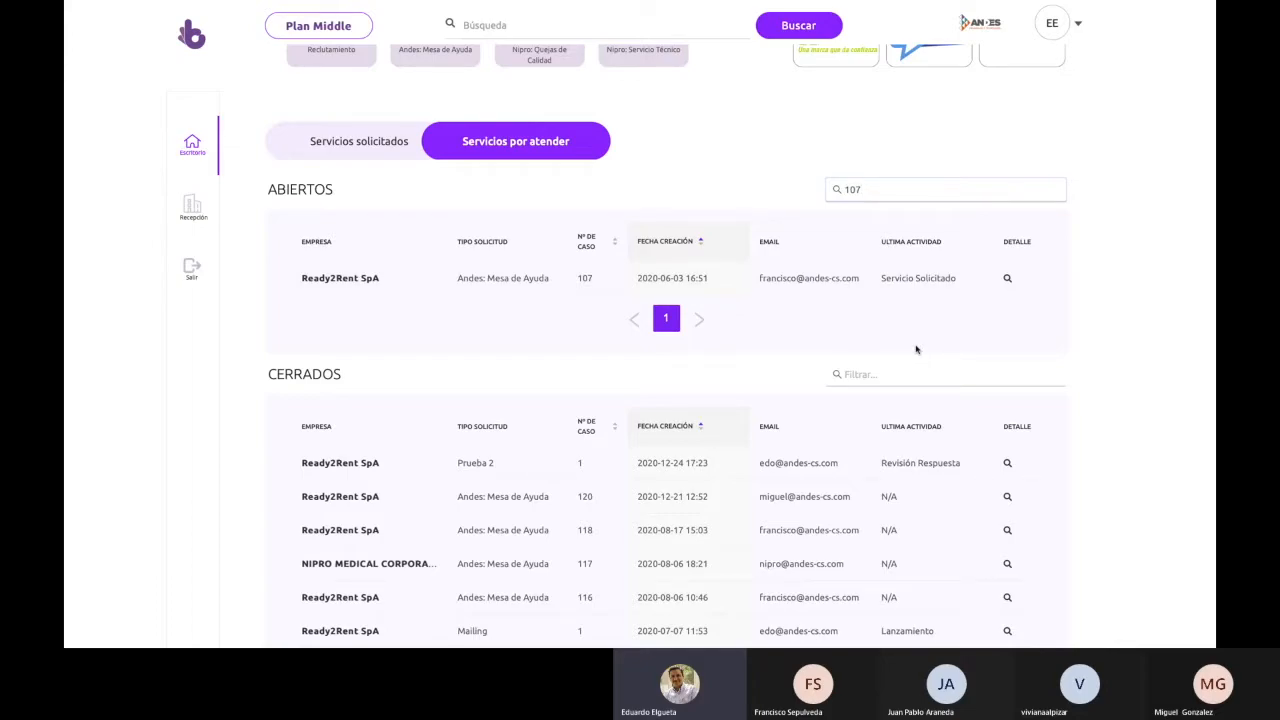
scroll(856, 397, "up", 1)
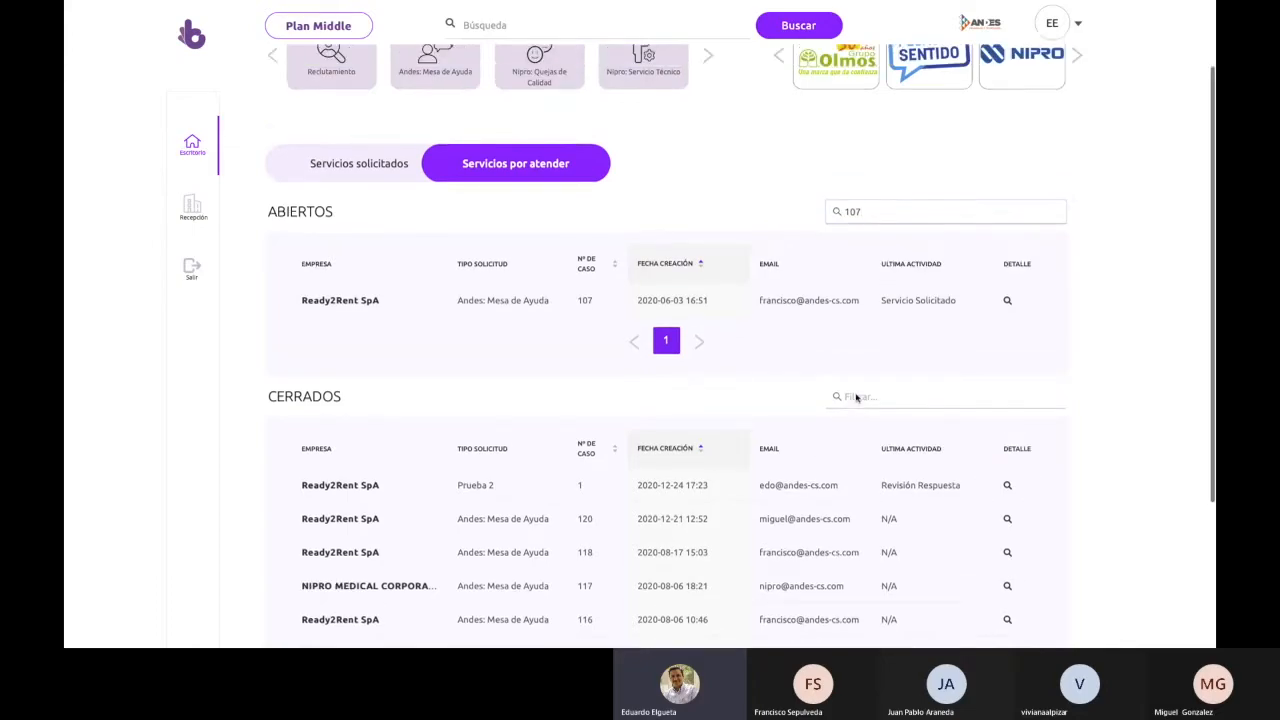
scroll(856, 397, "up", 1)
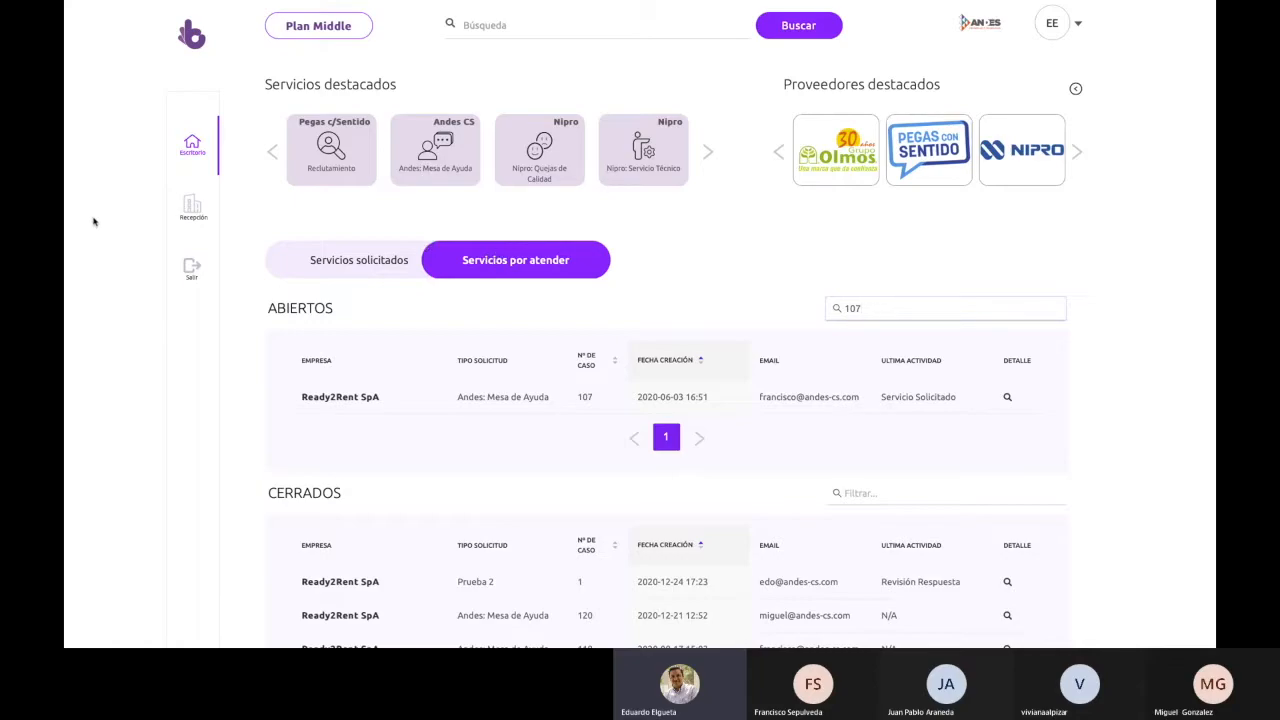
- Open the company's Recepción page and examine its banner, available services, introduction text and footer
left_click(190, 211)
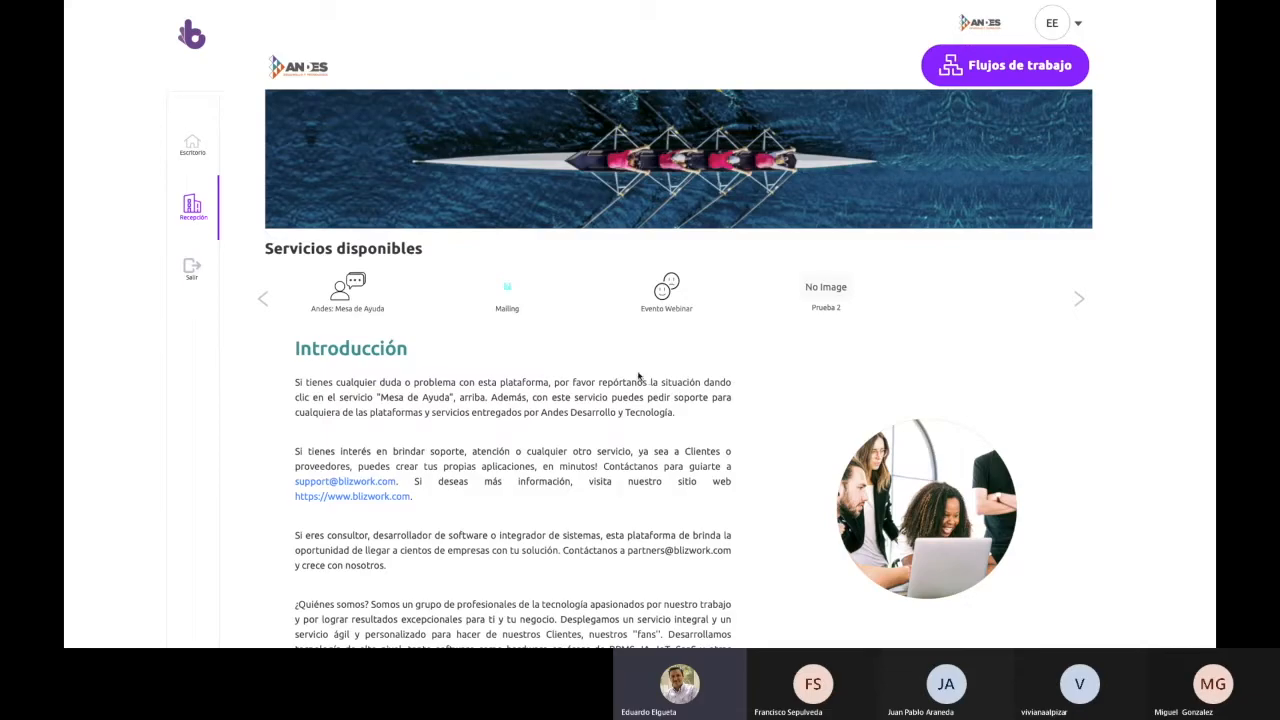
scroll(638, 375, "down", 1)
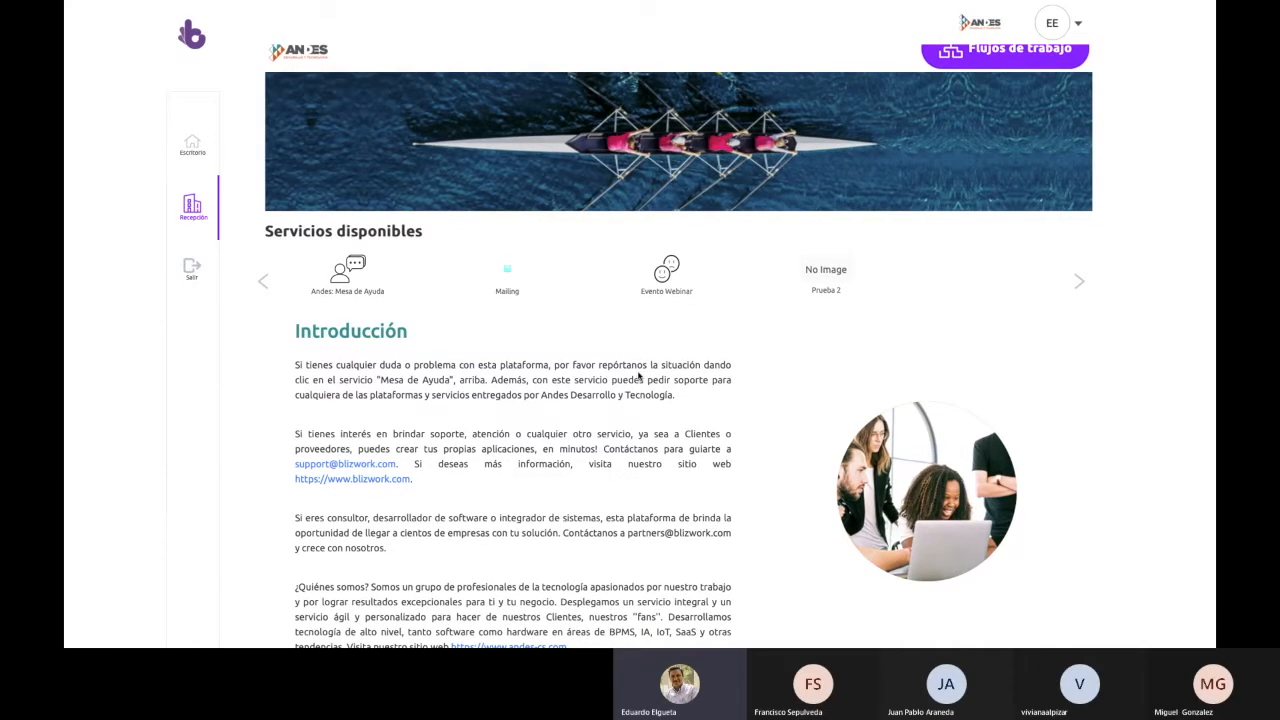
scroll(638, 375, "up", 1)
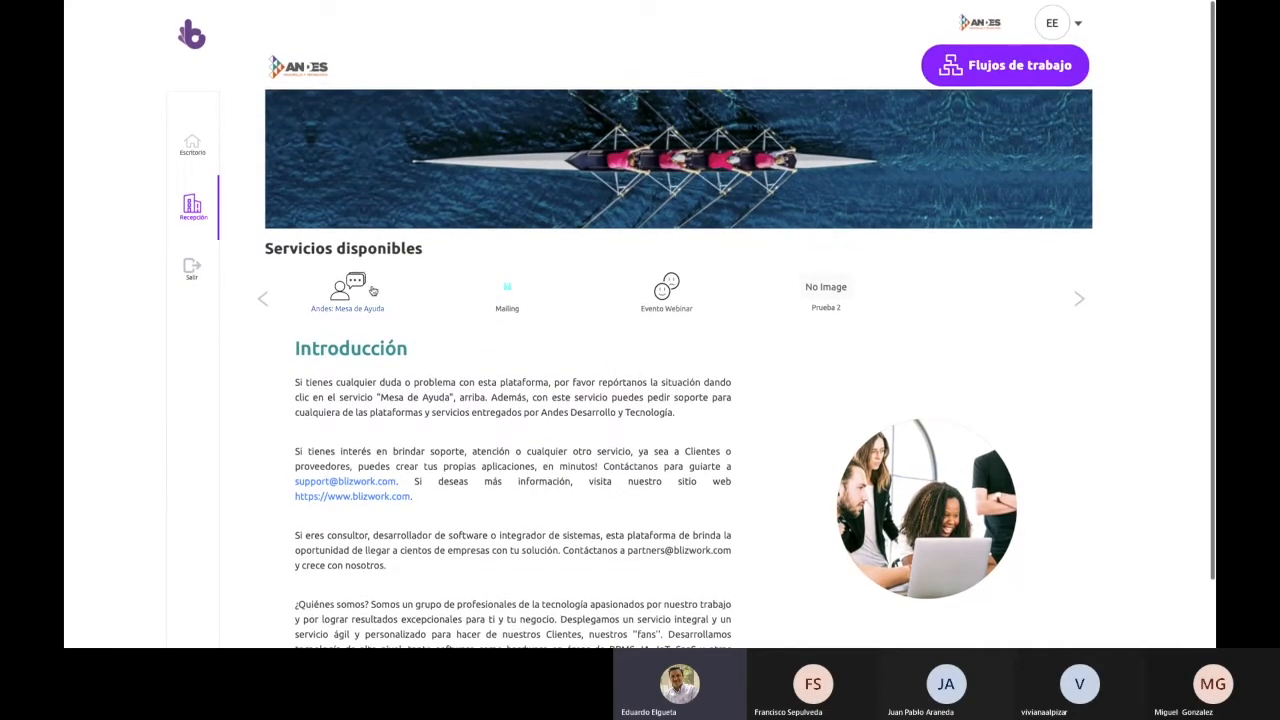
scroll(315, 341, "down", 4)
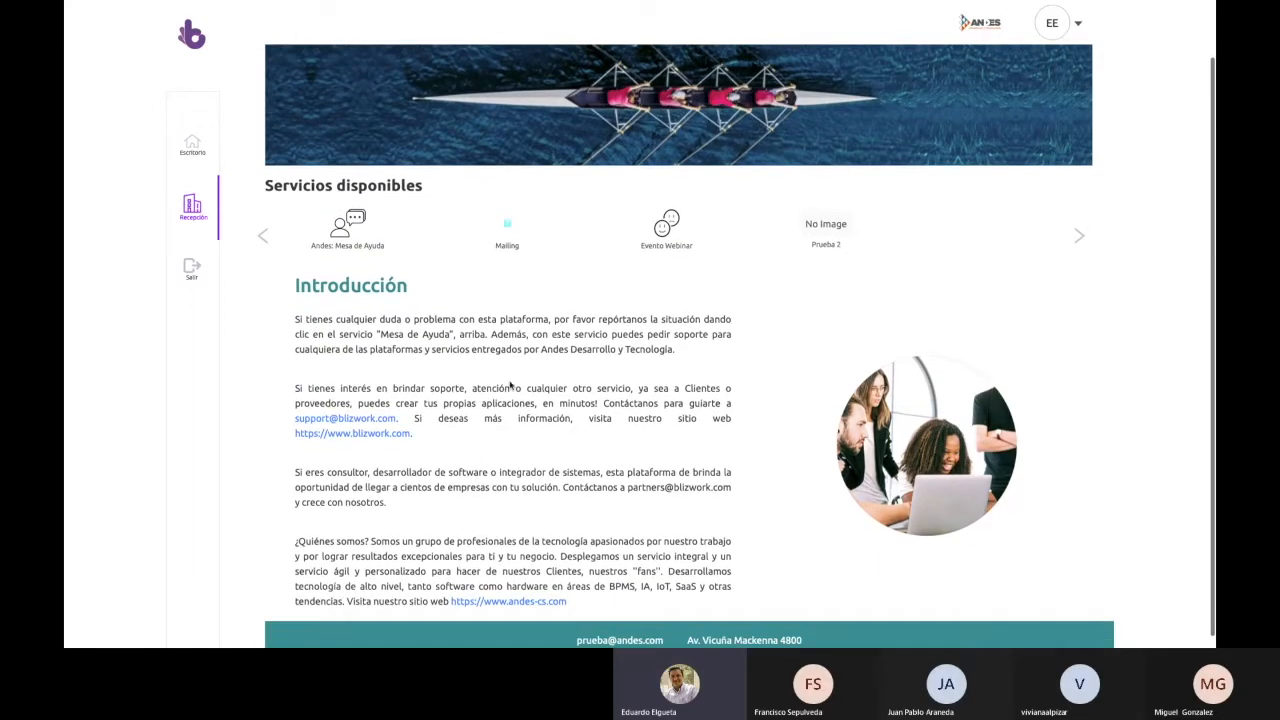
scroll(545, 470, "up", 2)
scroll(545, 470, "down", 2)
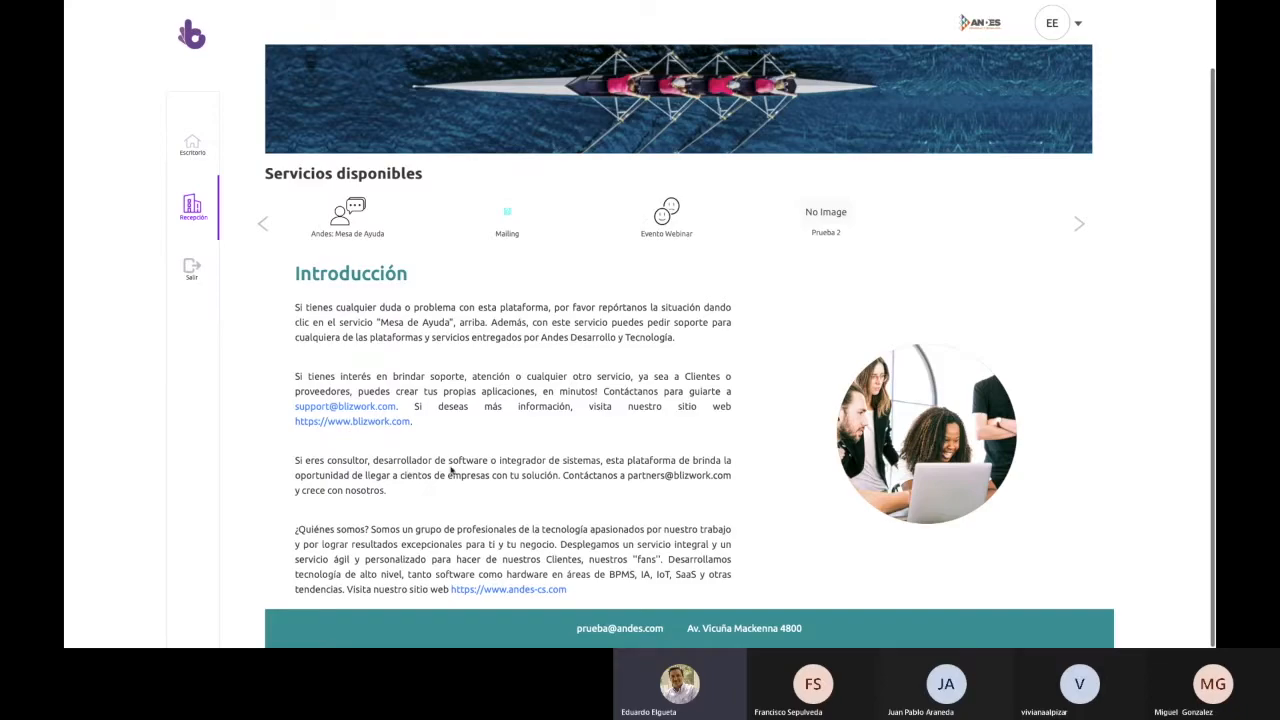
scroll(613, 458, "up", 3)
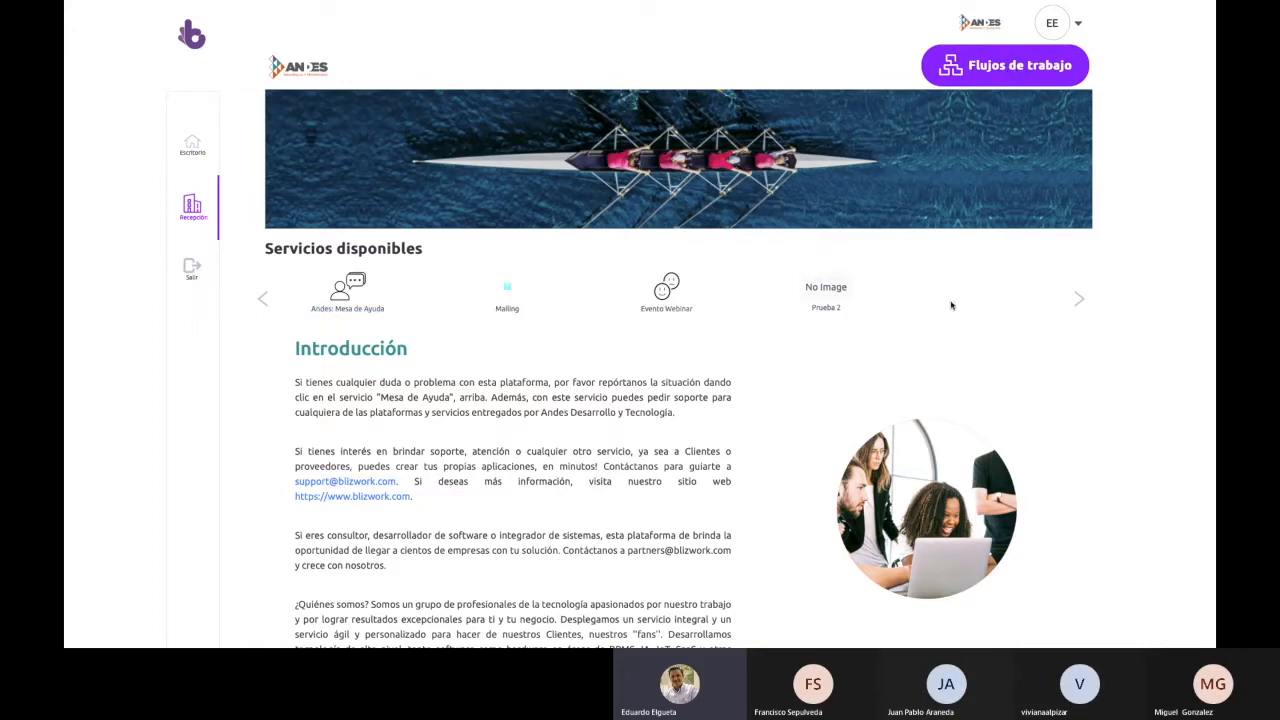
- Open the company's workflow overview from its reception page
left_click(1011, 73)
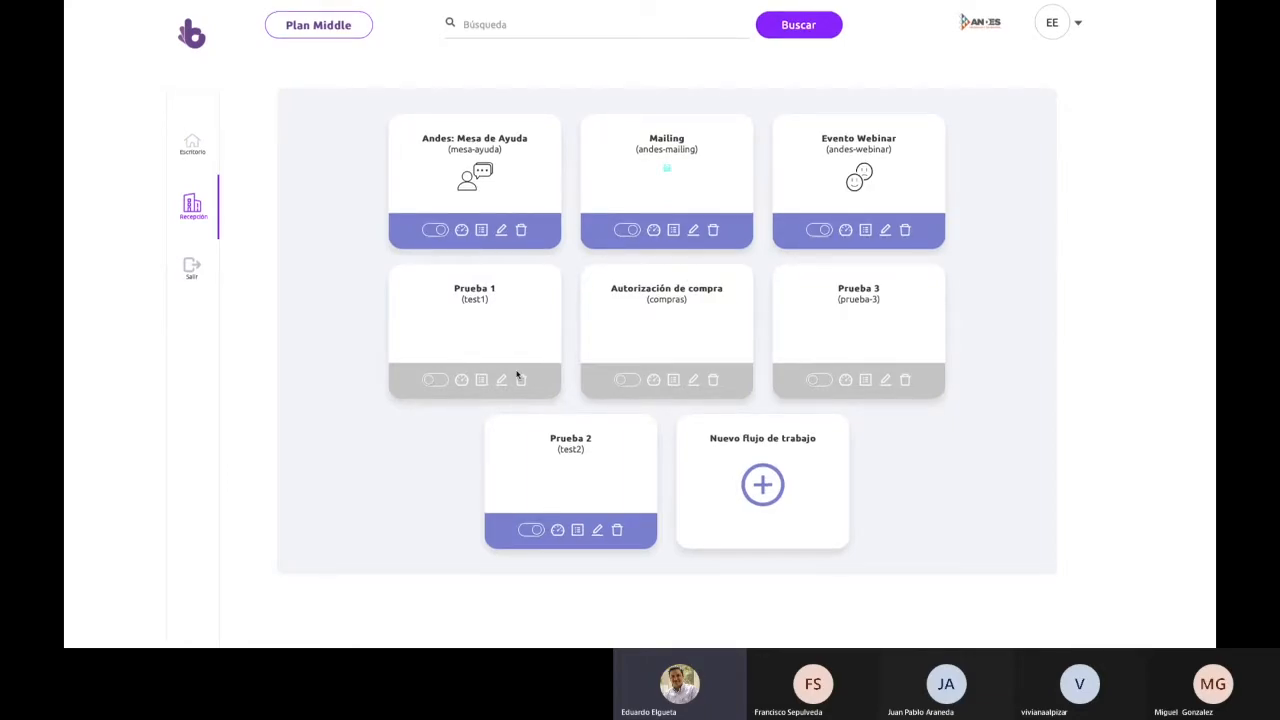
- Switch to Reporte de Gastos.drawio in draw.io and shift the Revisión Nivel 2 box slightly up and right within the Gerencia lane
key("ctrl+Left")
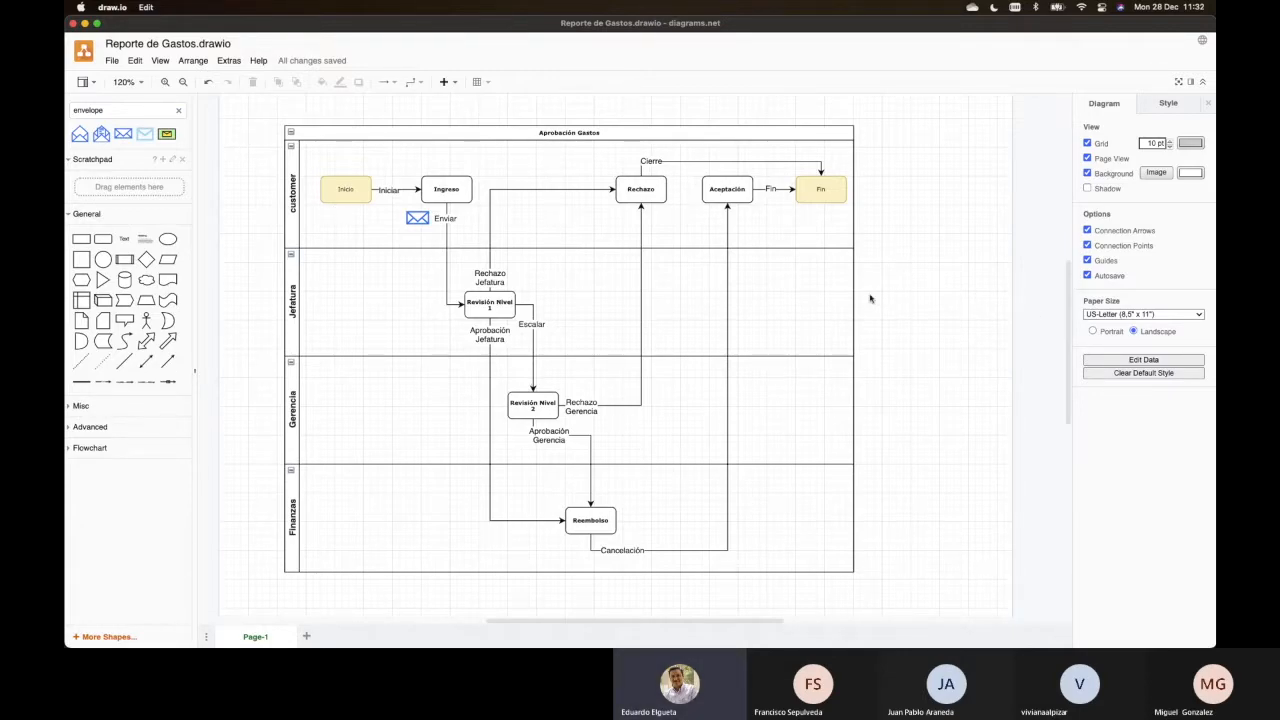
mouse_move(538, 402)
left_mouse_down()
mouse_move(596, 319)
mouse_move(563, 395)
mouse_move(540, 394)
left_mouse_up()
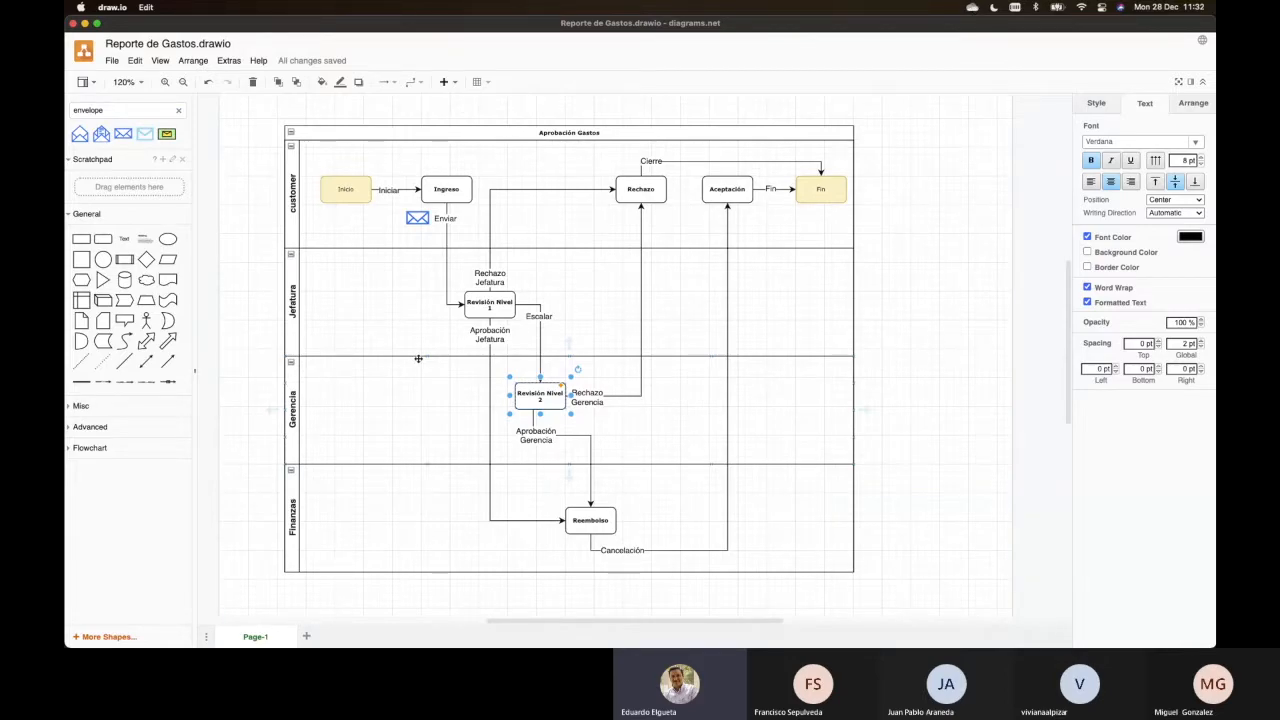
- Trace the expense approval path from Ingreso through Revisión Nivel 1 and 2 to Reembolso, including the rejection, approval and cancellation connectors
left_click(416, 390)
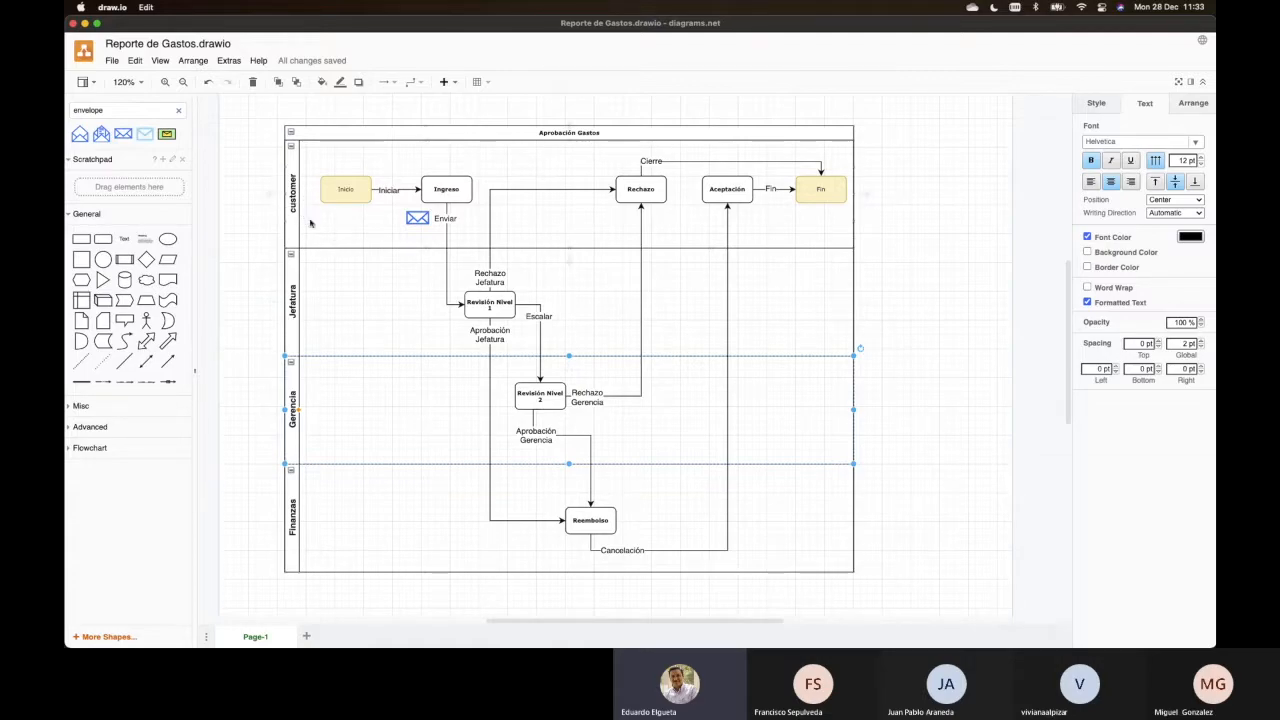
left_click(444, 193)
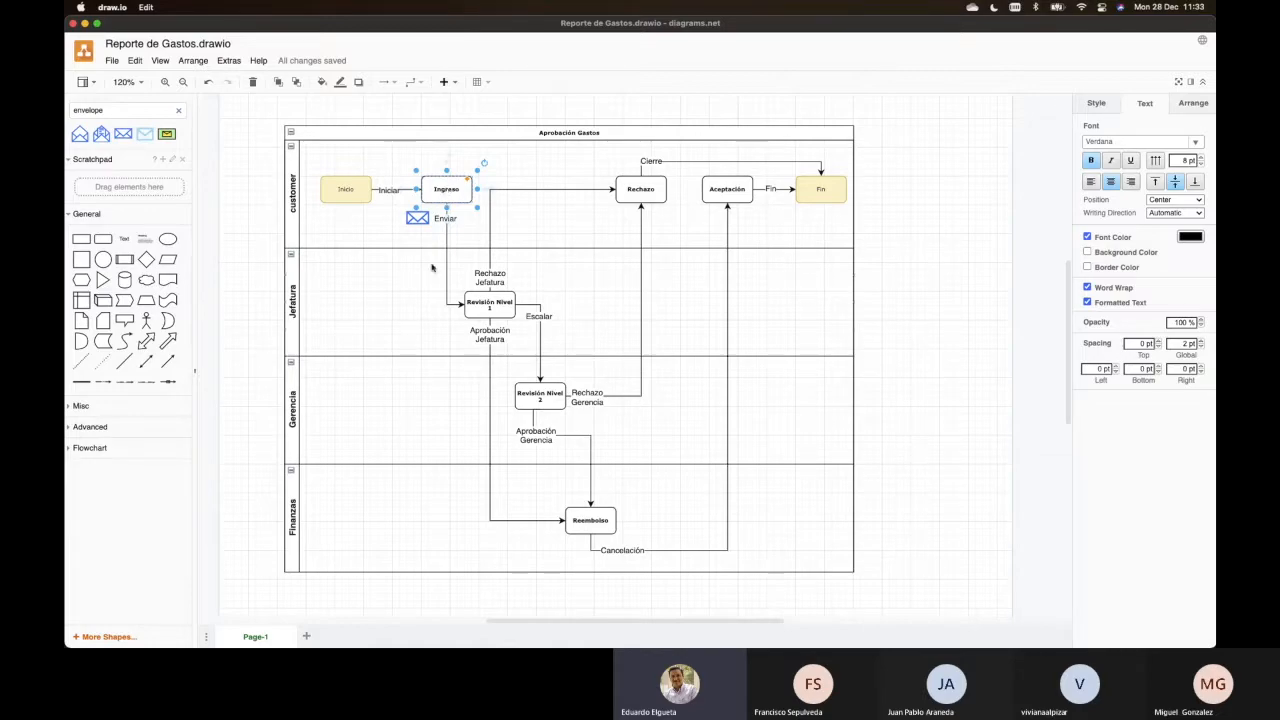
left_click(484, 308)
left_click(490, 232)
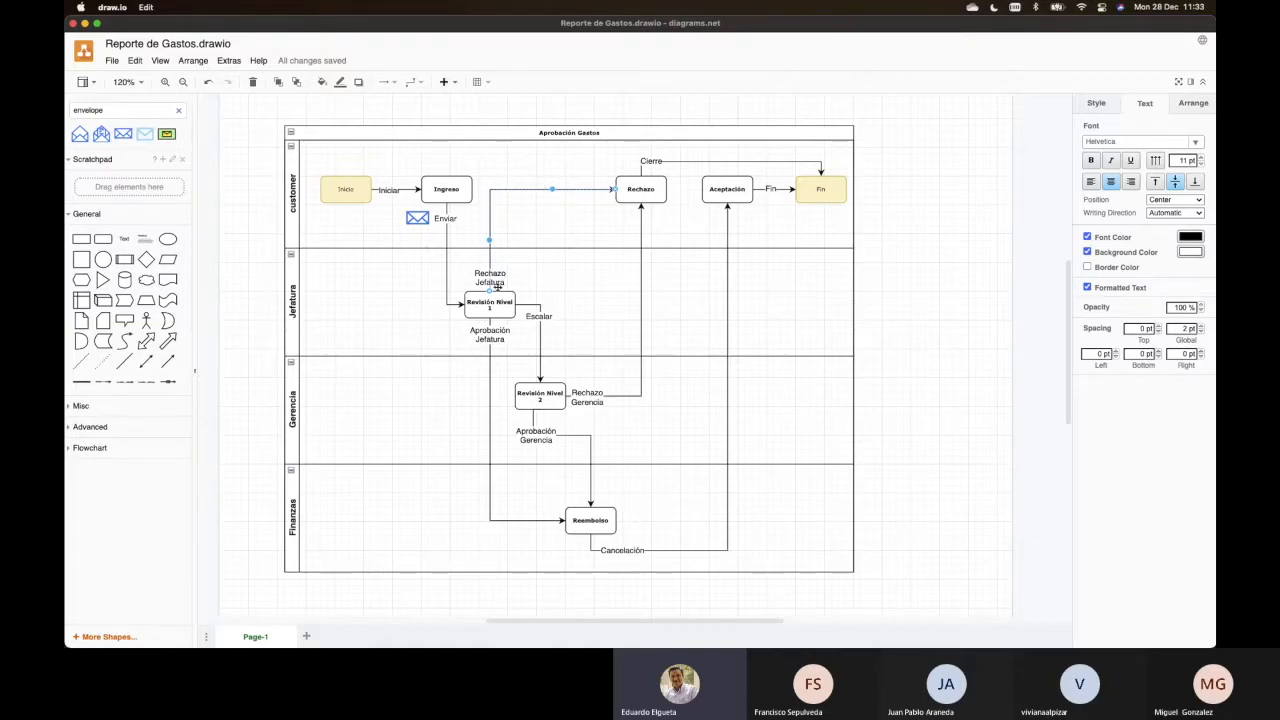
left_click(490, 363)
left_click(540, 336)
left_click(540, 405)
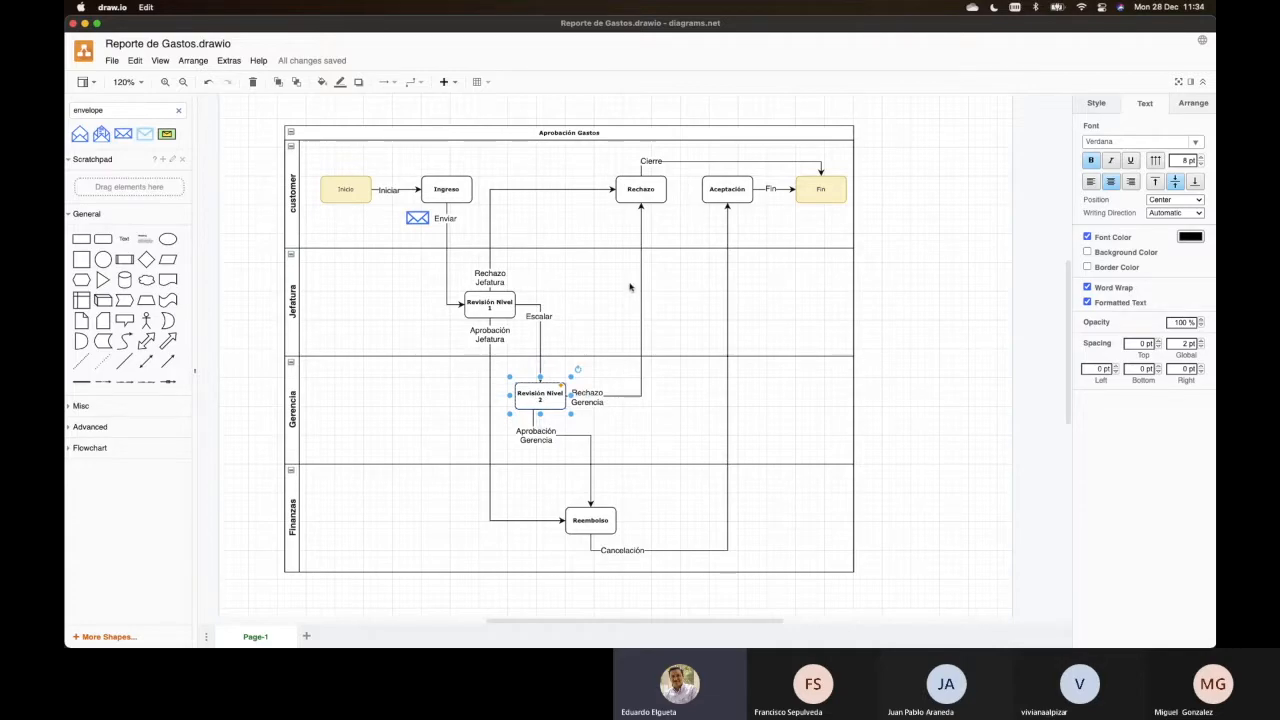
left_click(641, 225)
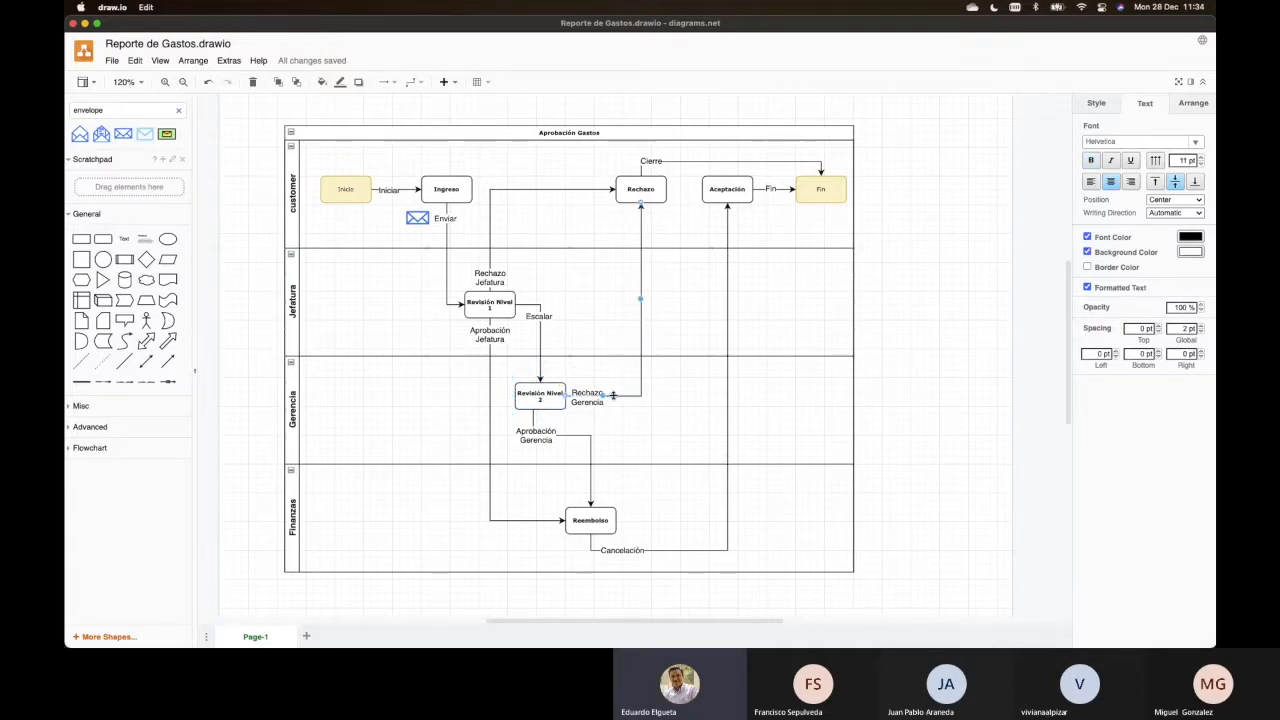
left_click(589, 446)
left_click(589, 520)
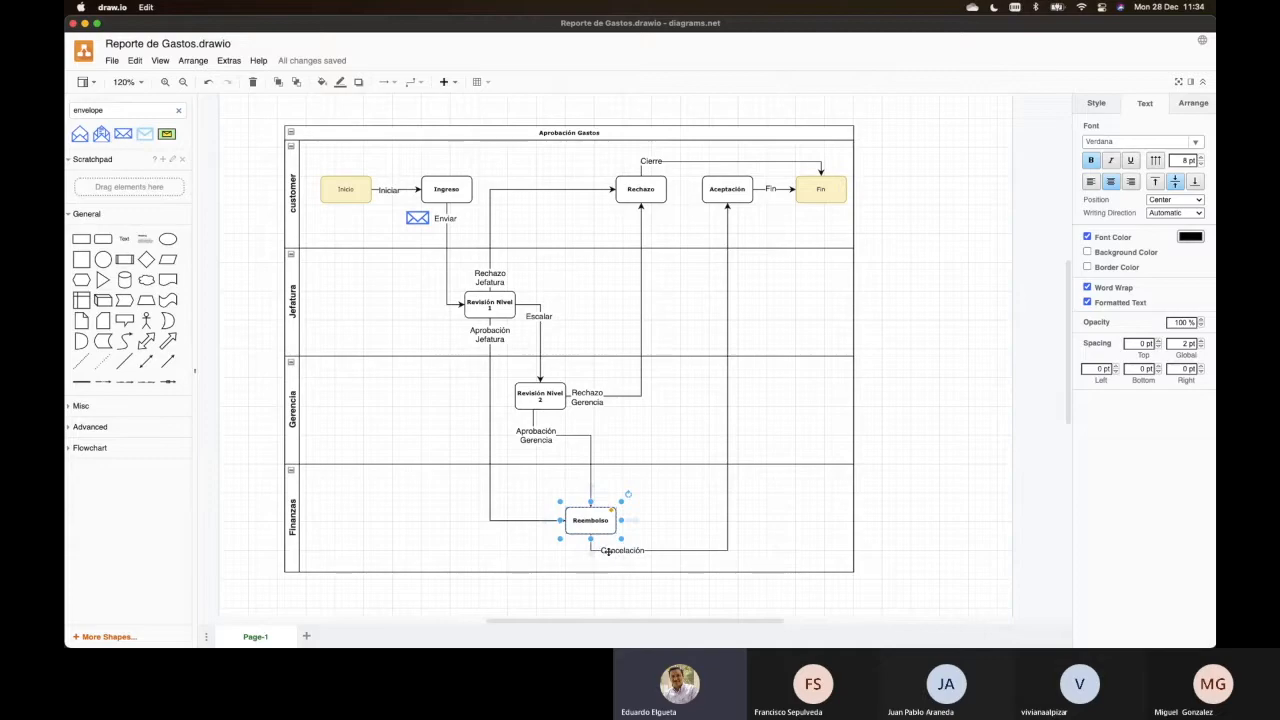
left_click(607, 551)
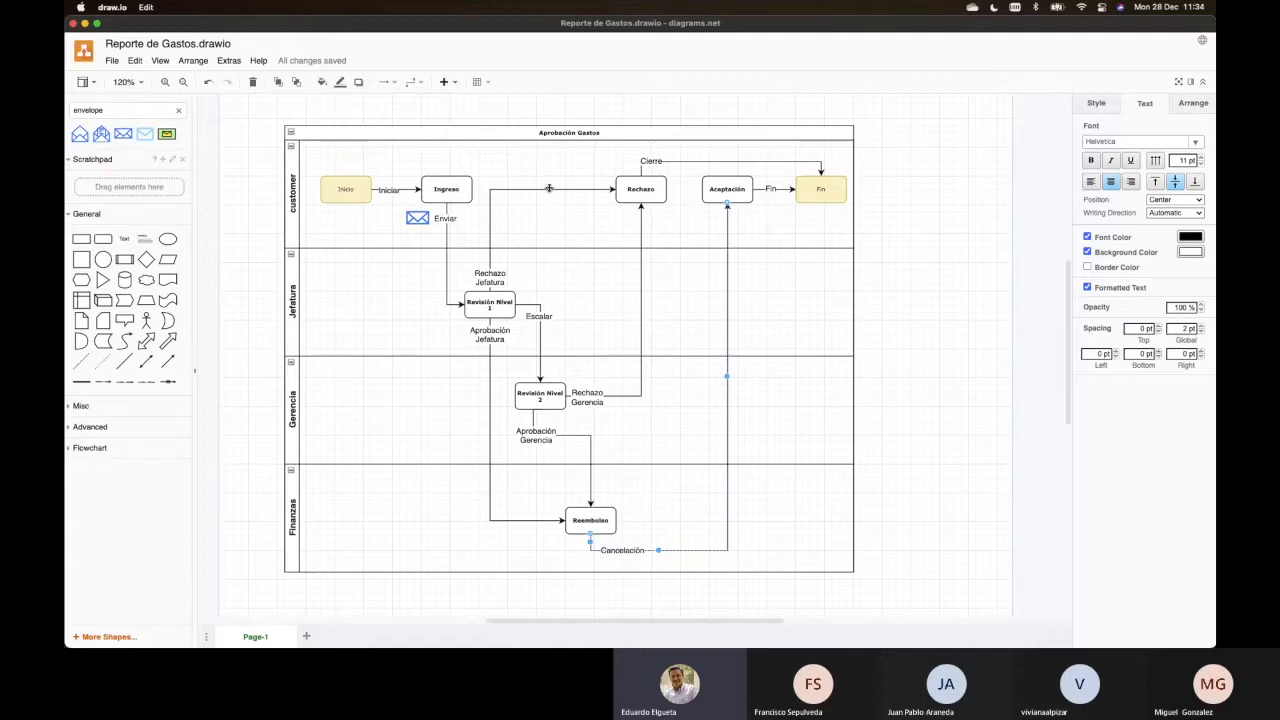
- Examine the closing stages Rechazo, Aceptación and Fin, plus the Reembolso stage in the Finanzas lane
left_click(633, 190)
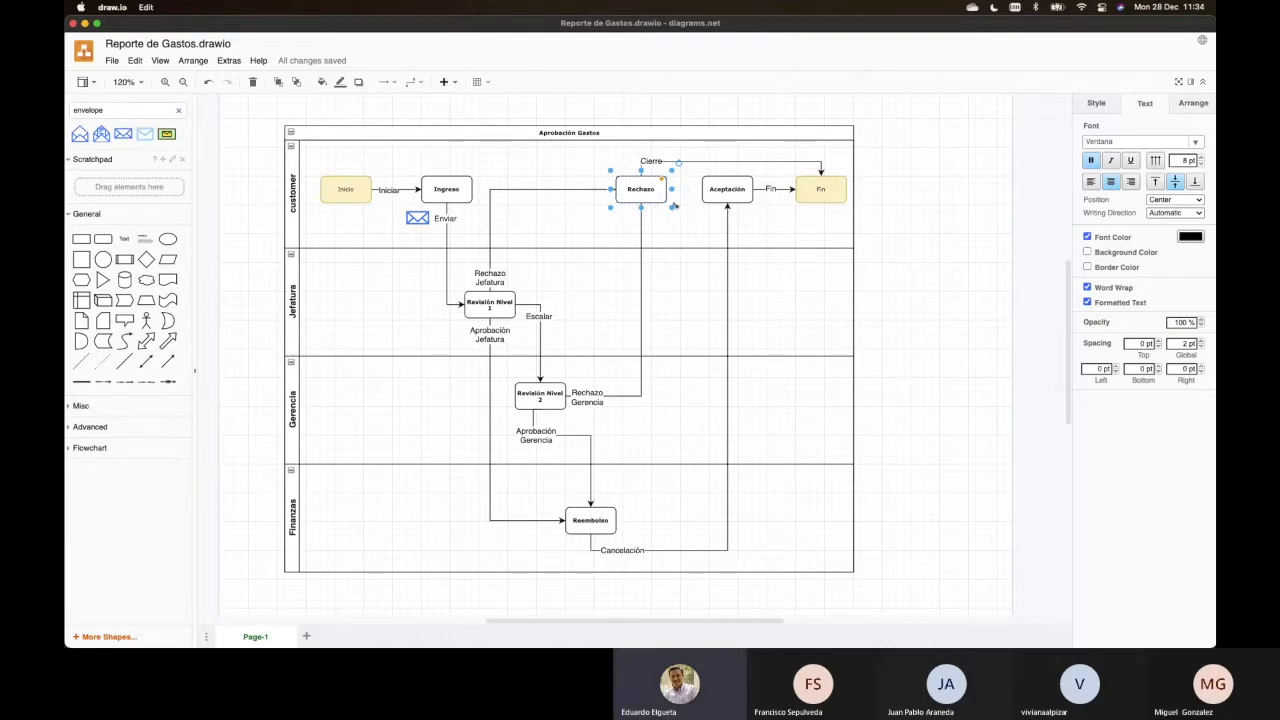
left_click(655, 190)
left_click(651, 190)
left_click(637, 189)
left_click(735, 189)
left_click(810, 188)
key("Escape")
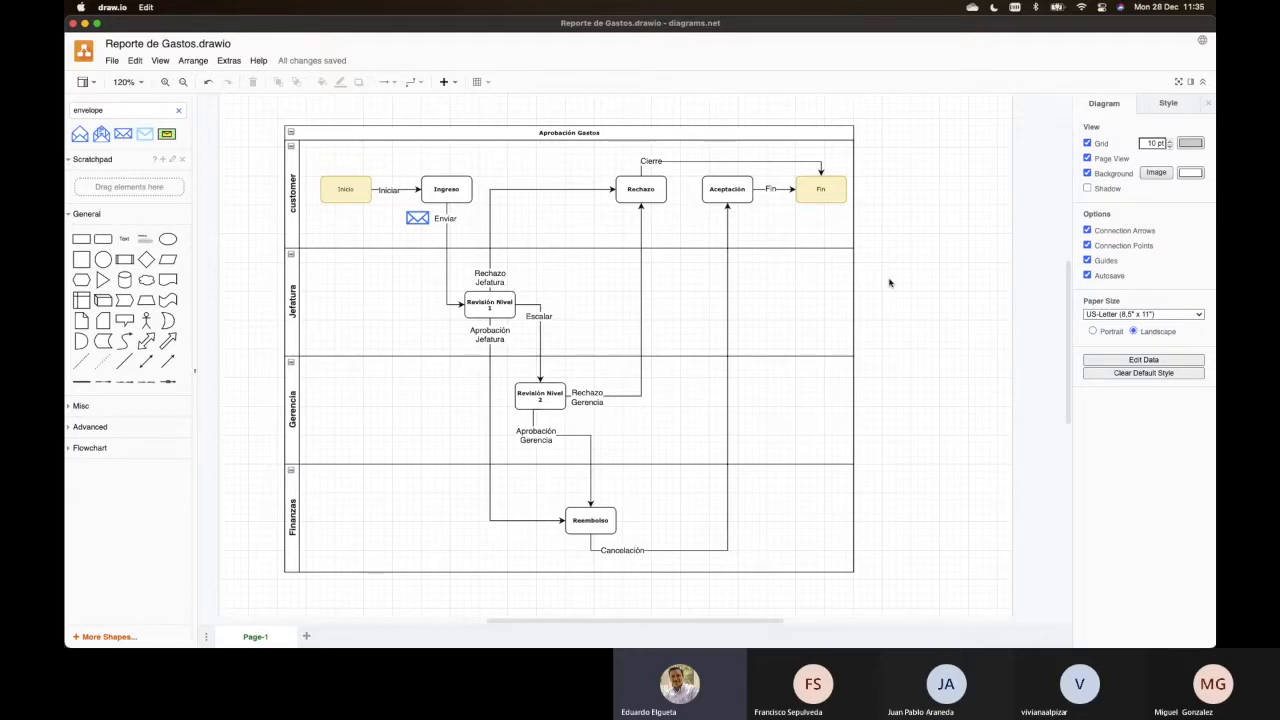
left_click(597, 530)
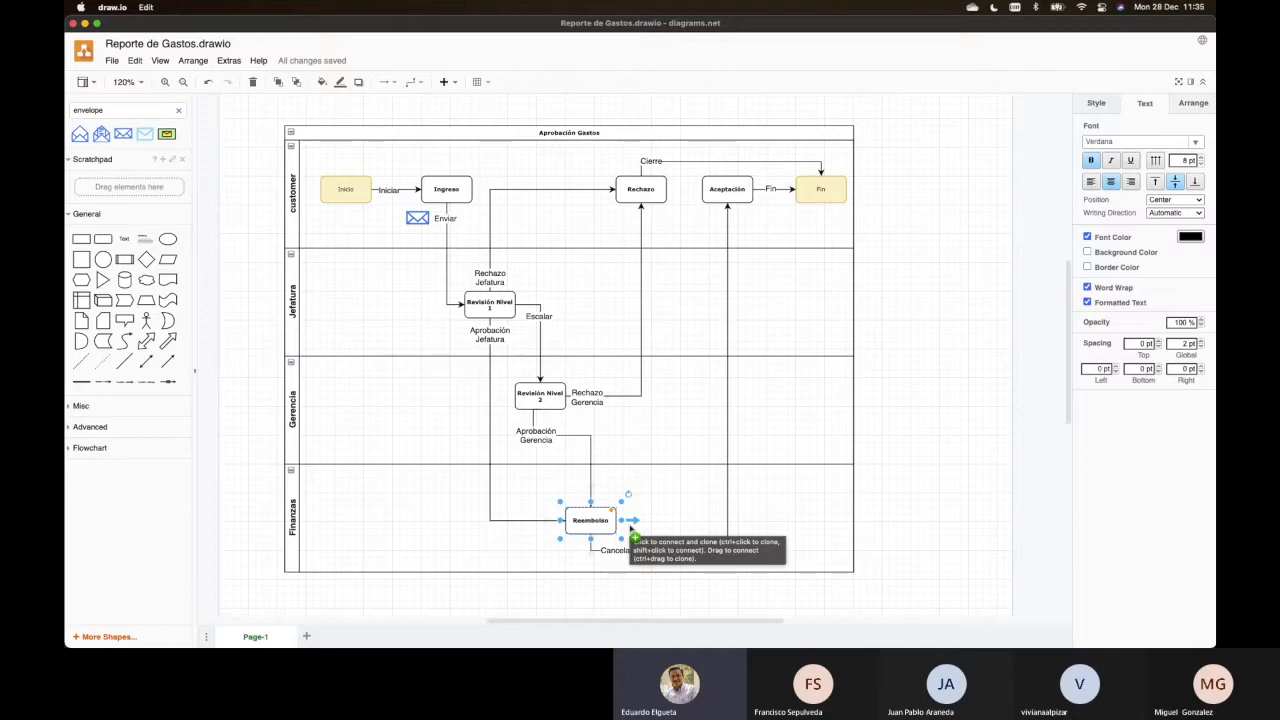
left_click(668, 507)
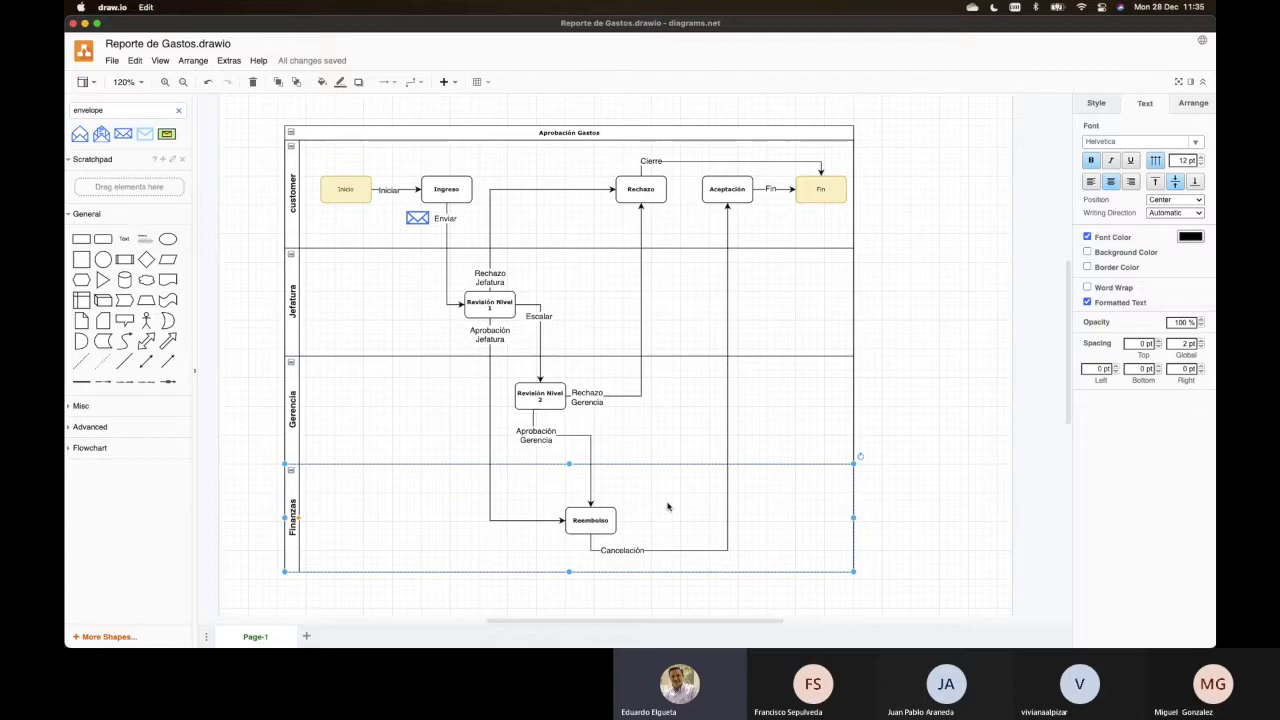
- Switch back to Blizwork and create a new workflow named Rendición de Gastos with the ID rendition-gastos
key("ctrl+Right")
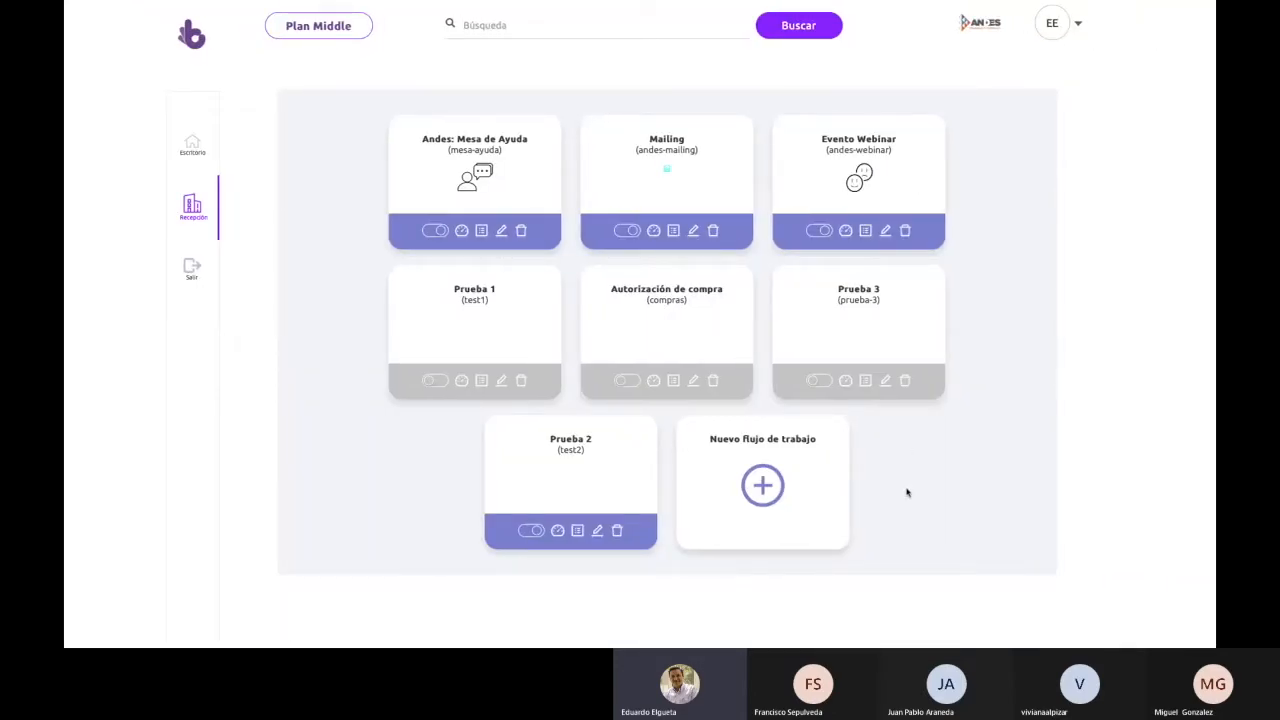
left_click(763, 487)
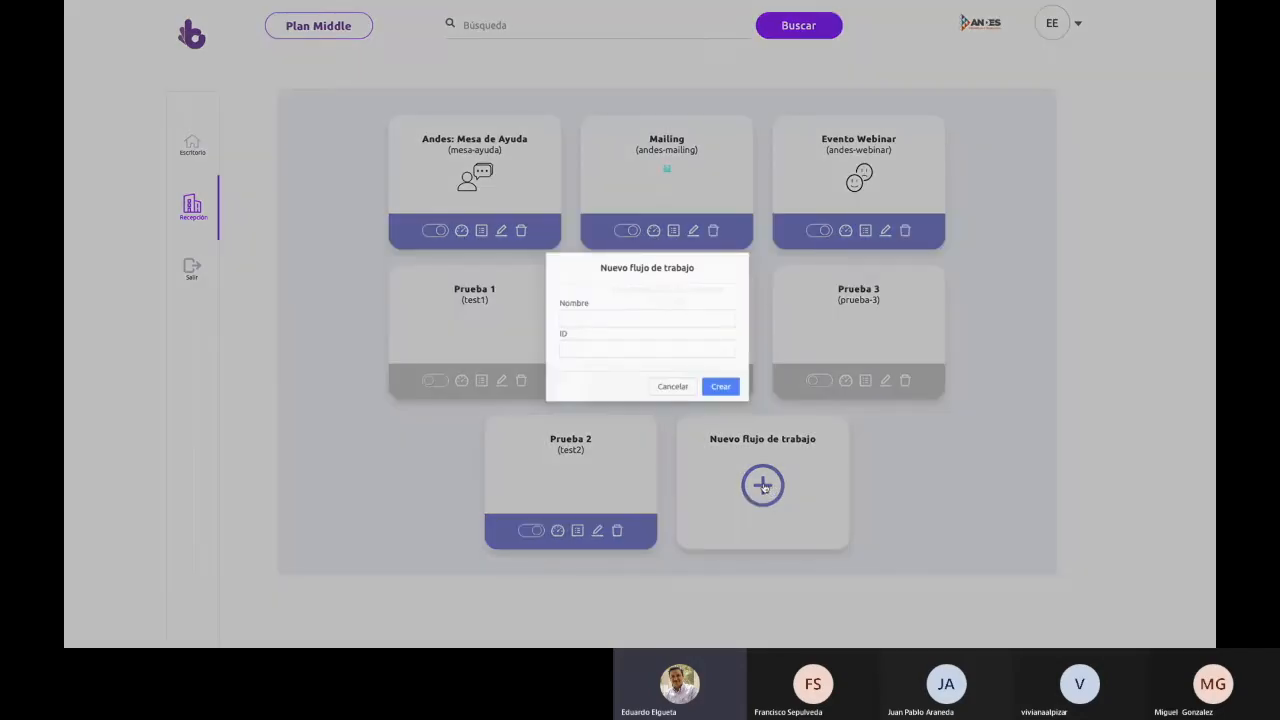
left_click(619, 306)
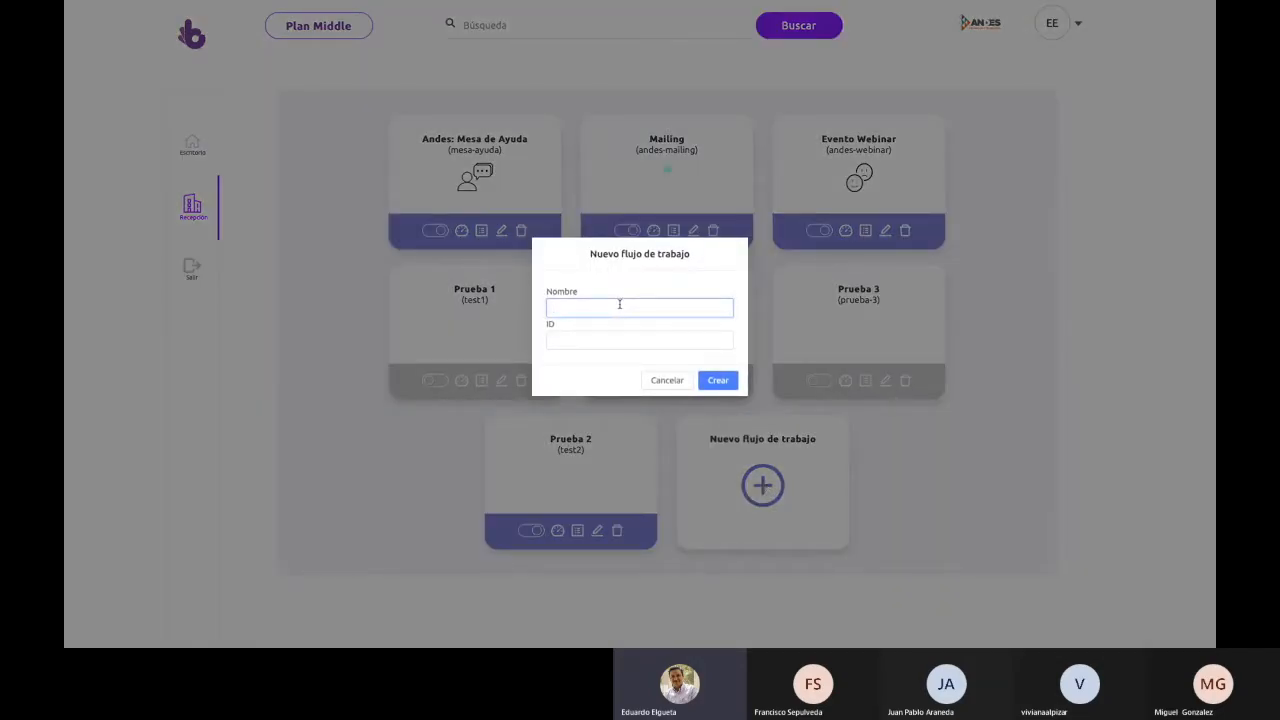
type("Rendición de Gastos")
key("Tab")
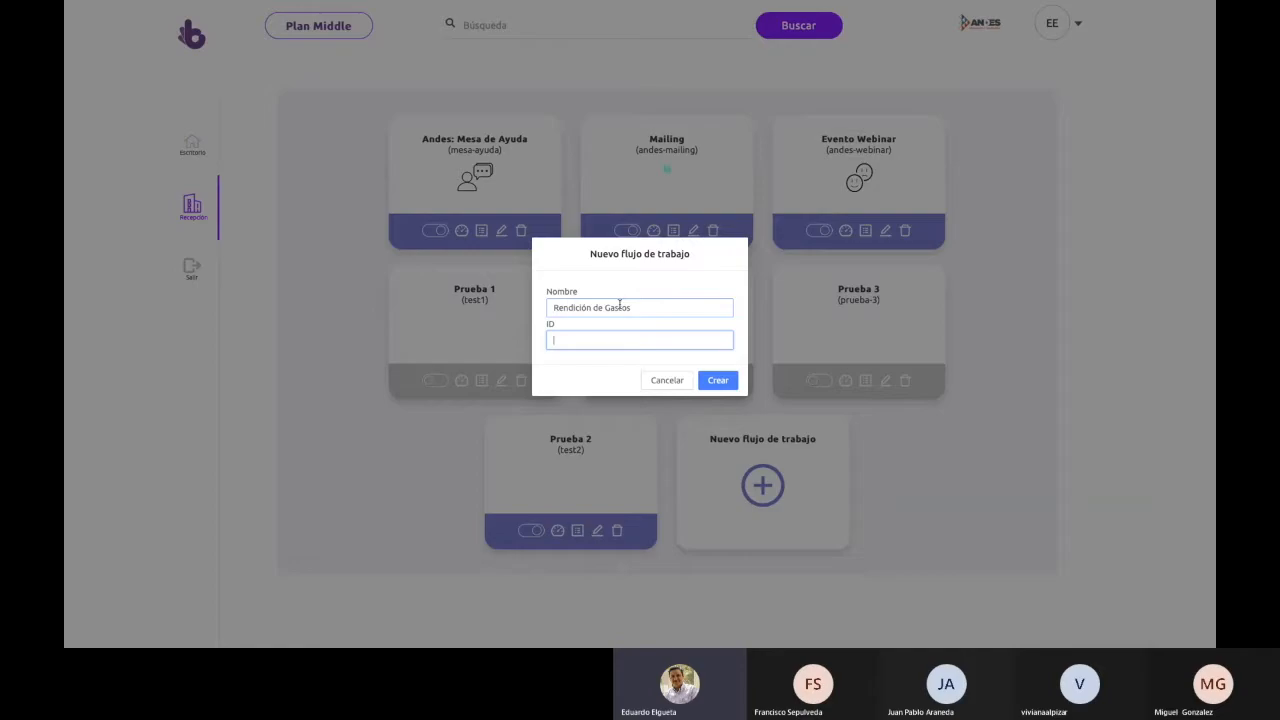
type("rendition-gastos")
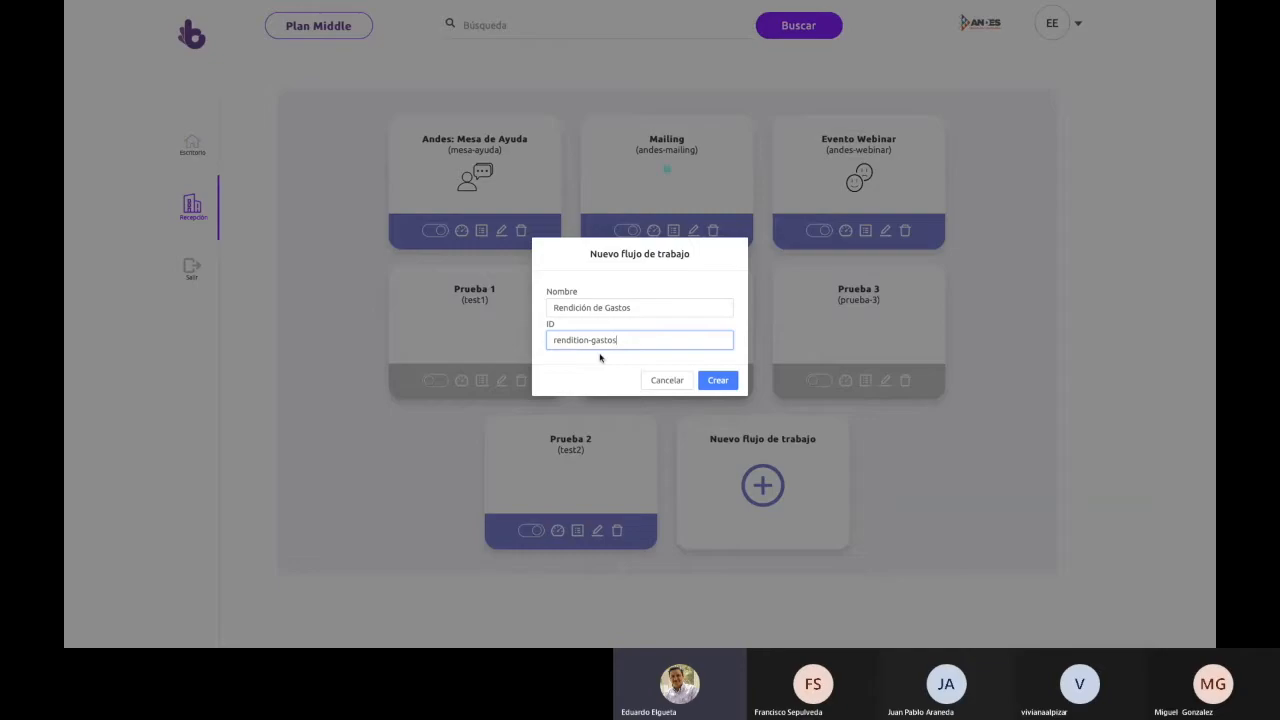
left_click(718, 381)
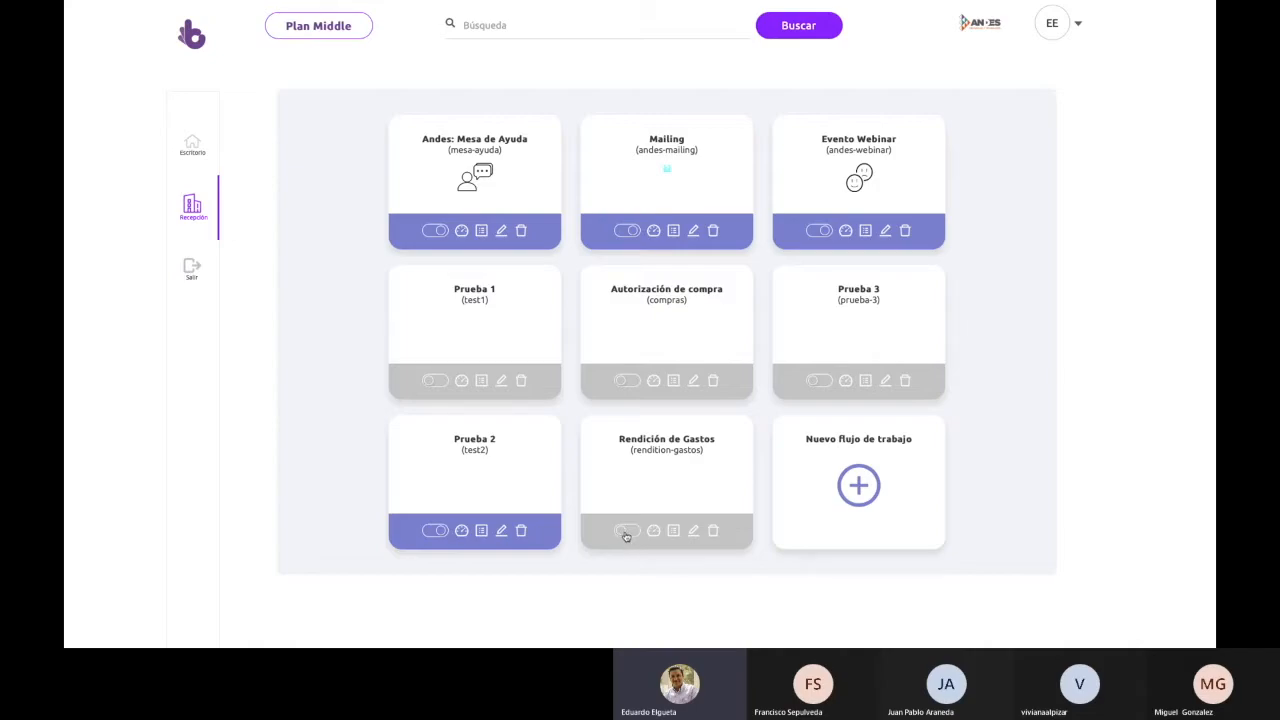
- Open the Rendición de Gastos workflow in the beta flow designer and create a new version of it
left_click(694, 531)
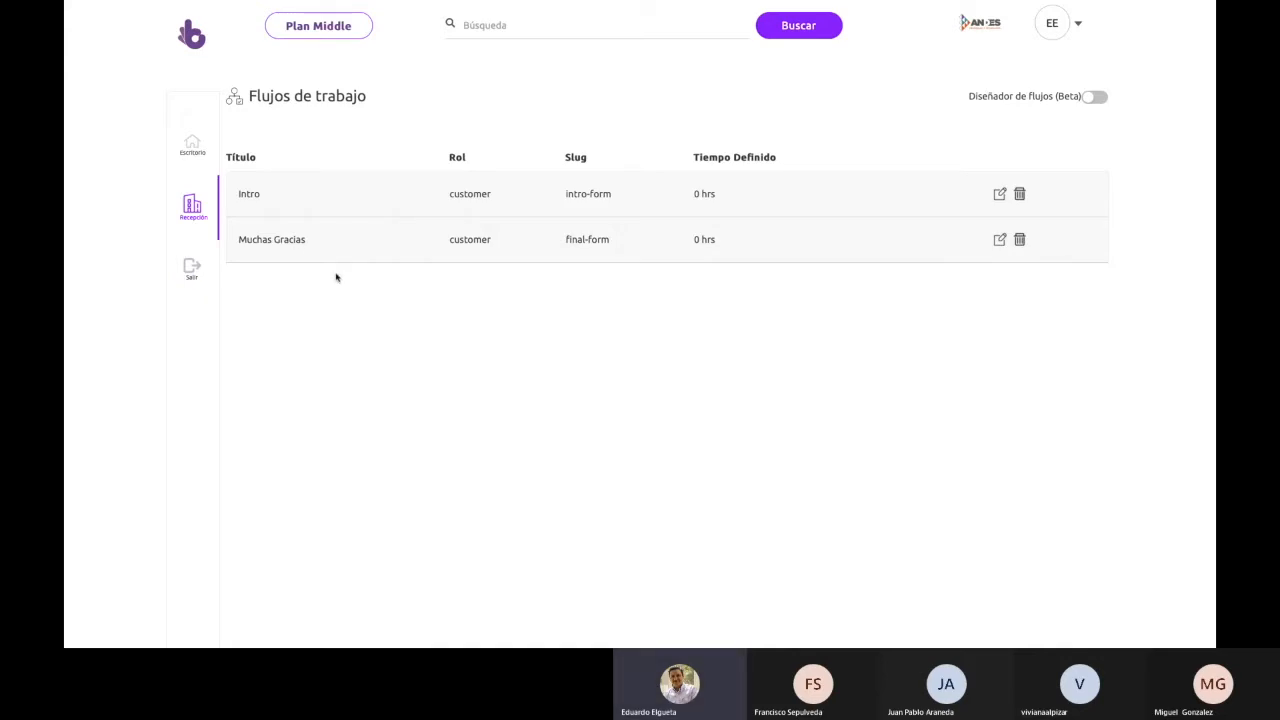
left_click(1098, 102)
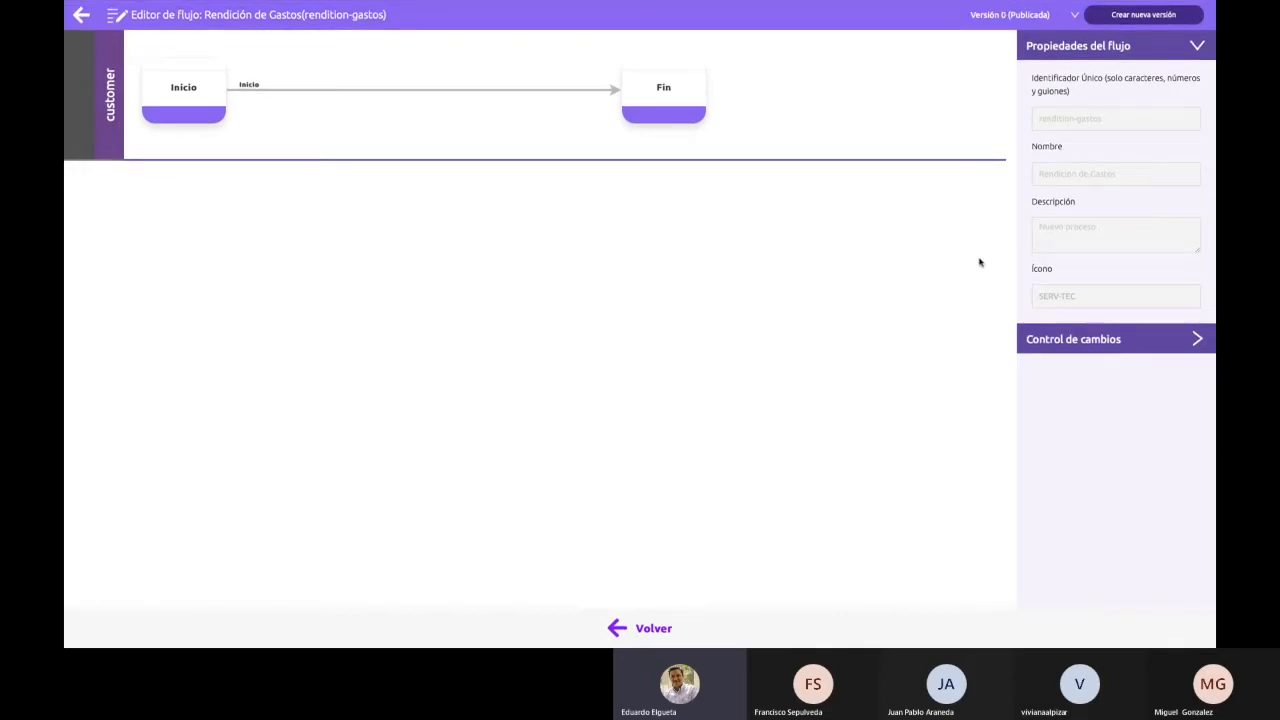
left_click(1137, 18)
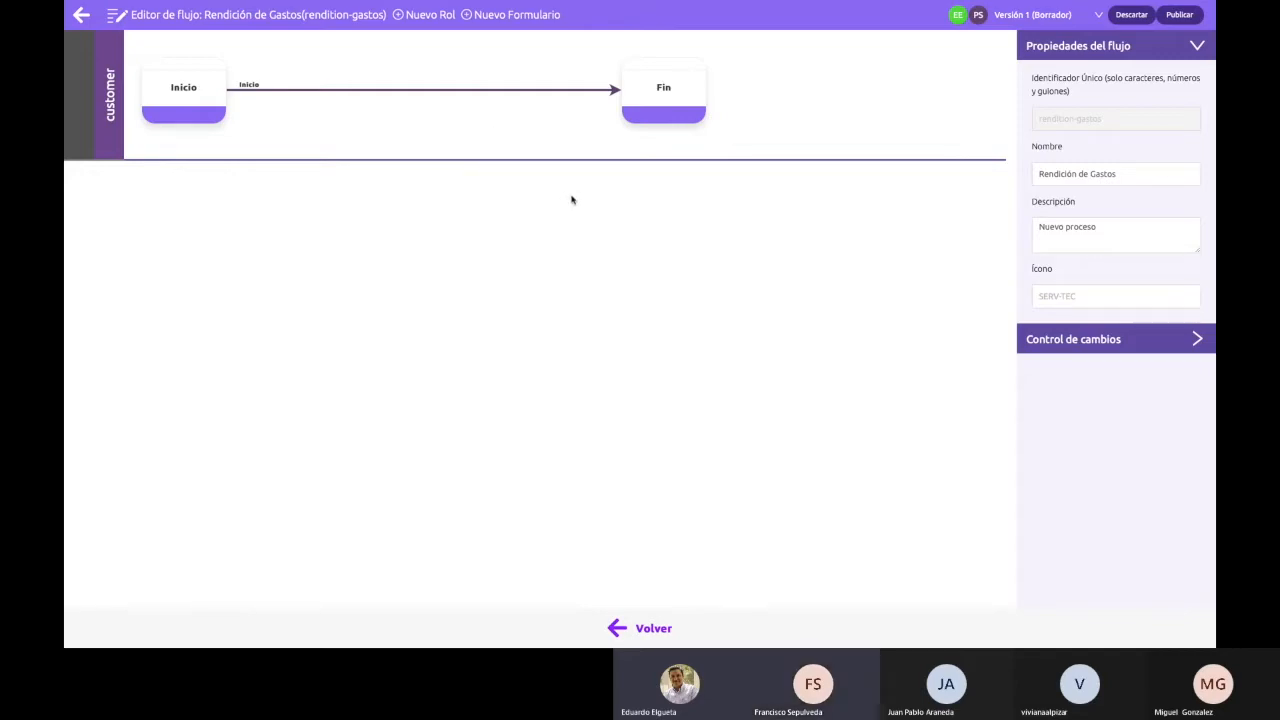
- Add a role lane below customer, using the lanes in the draw.io diagram as reference, and assign one organization user to it
left_click(793, 113)
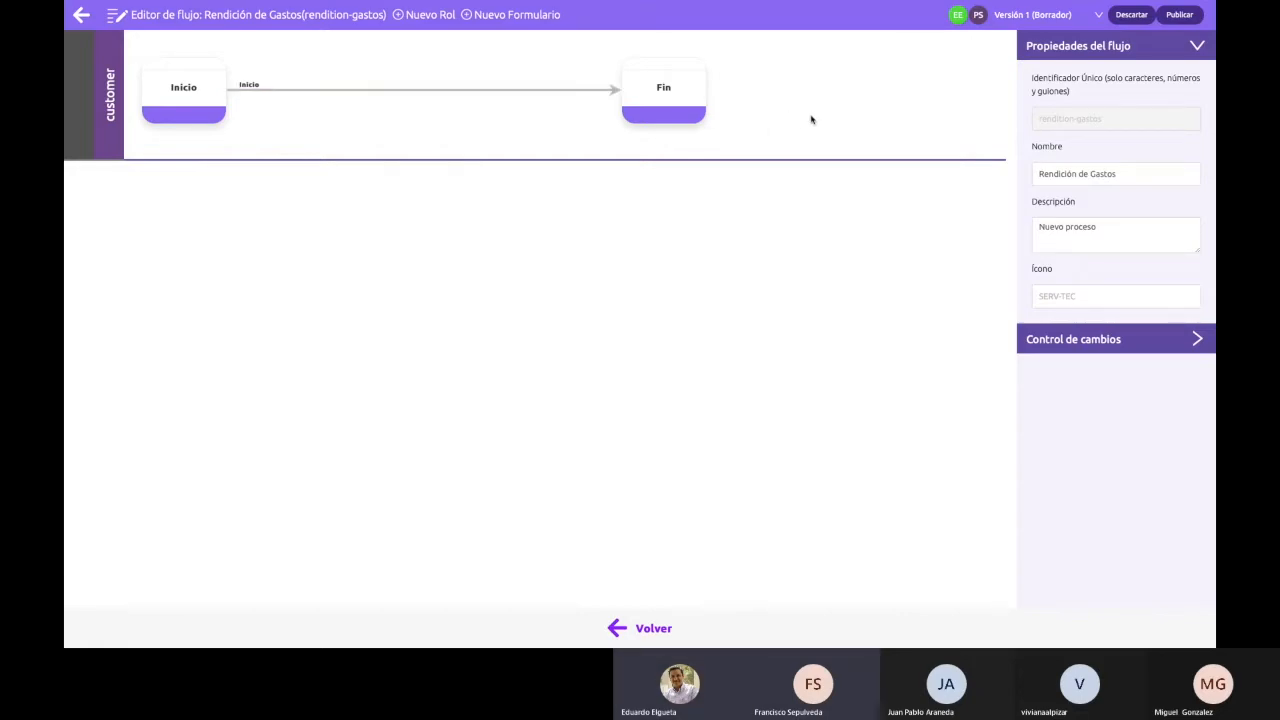
key("ctrl+Left")
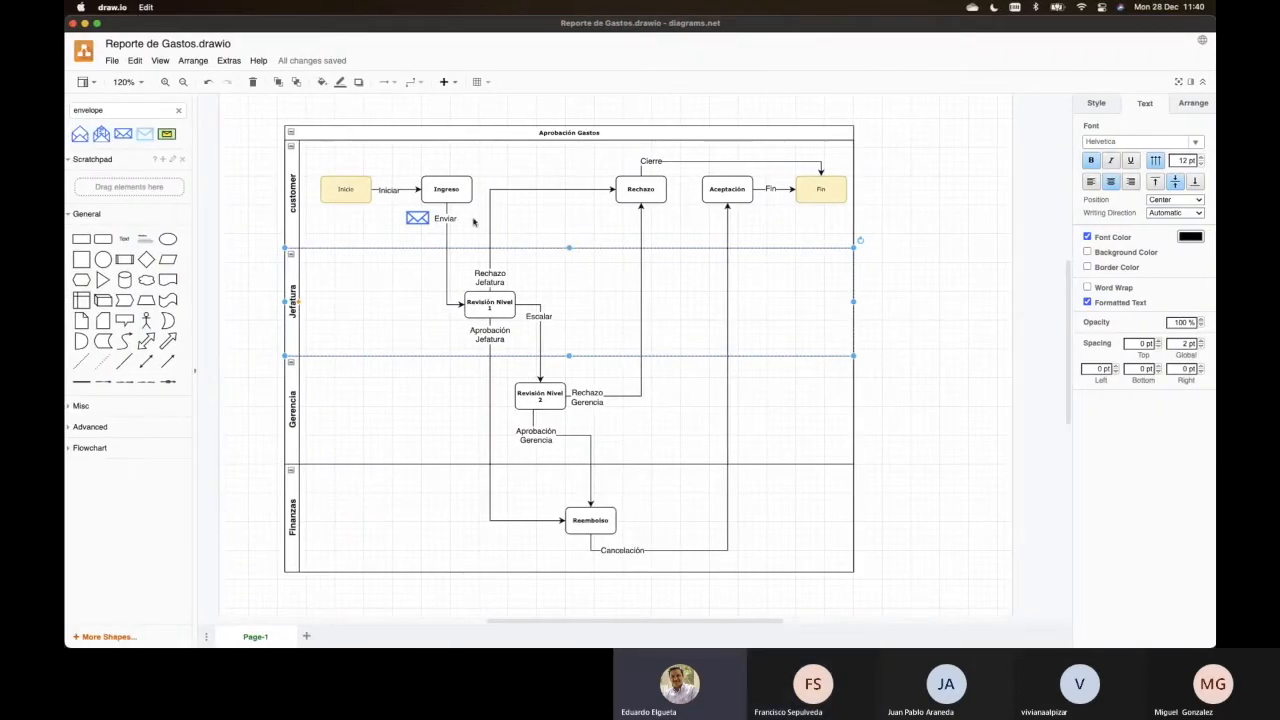
key("ctrl+Right")
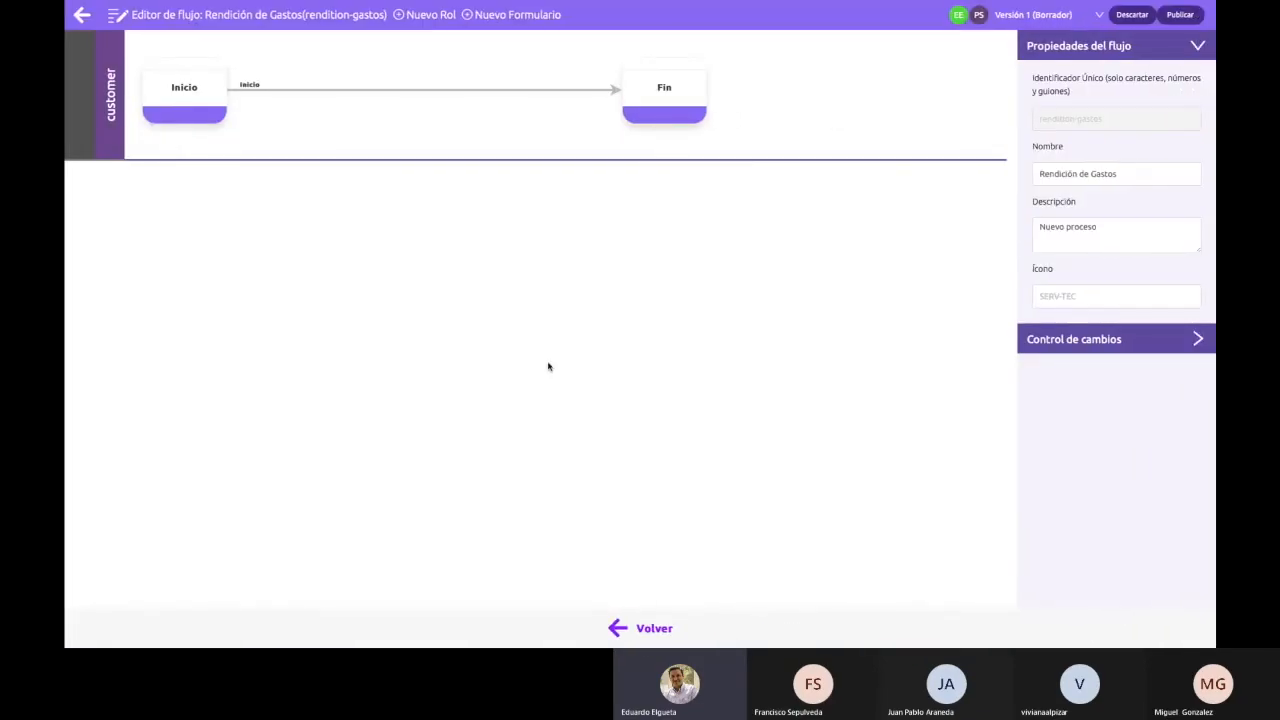
key("ctrl+Left")
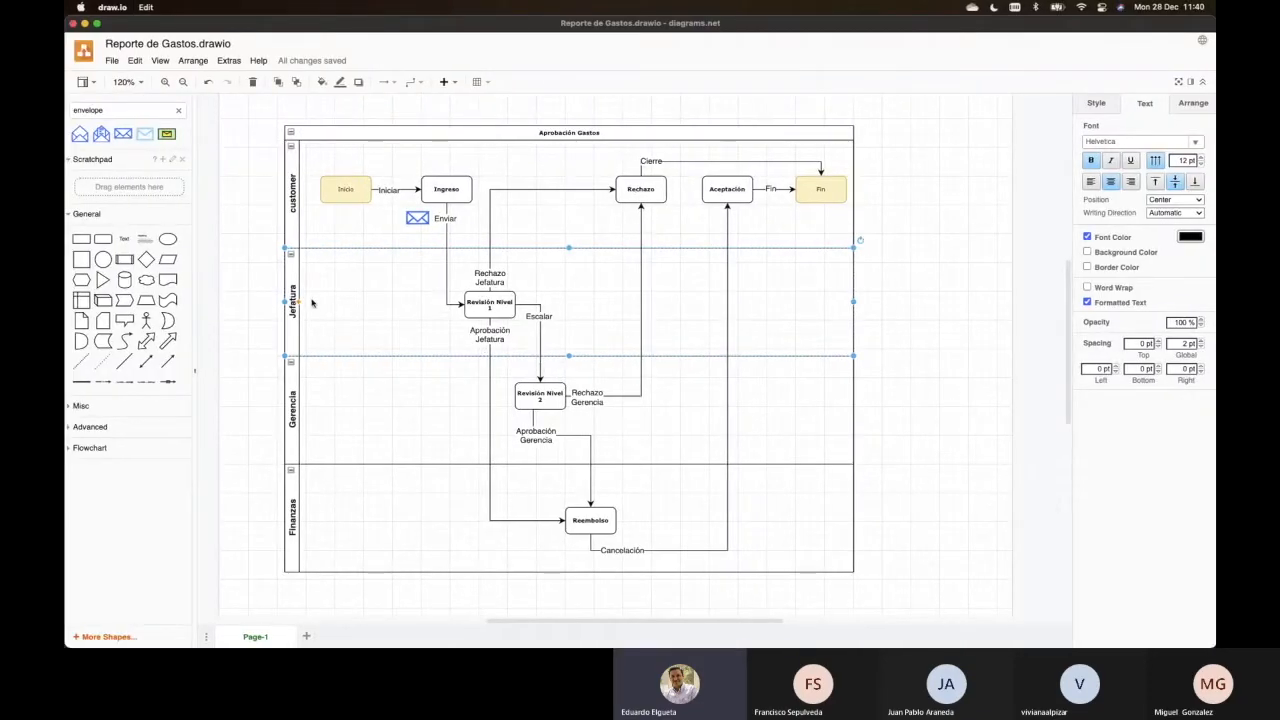
key("ctrl+Right")
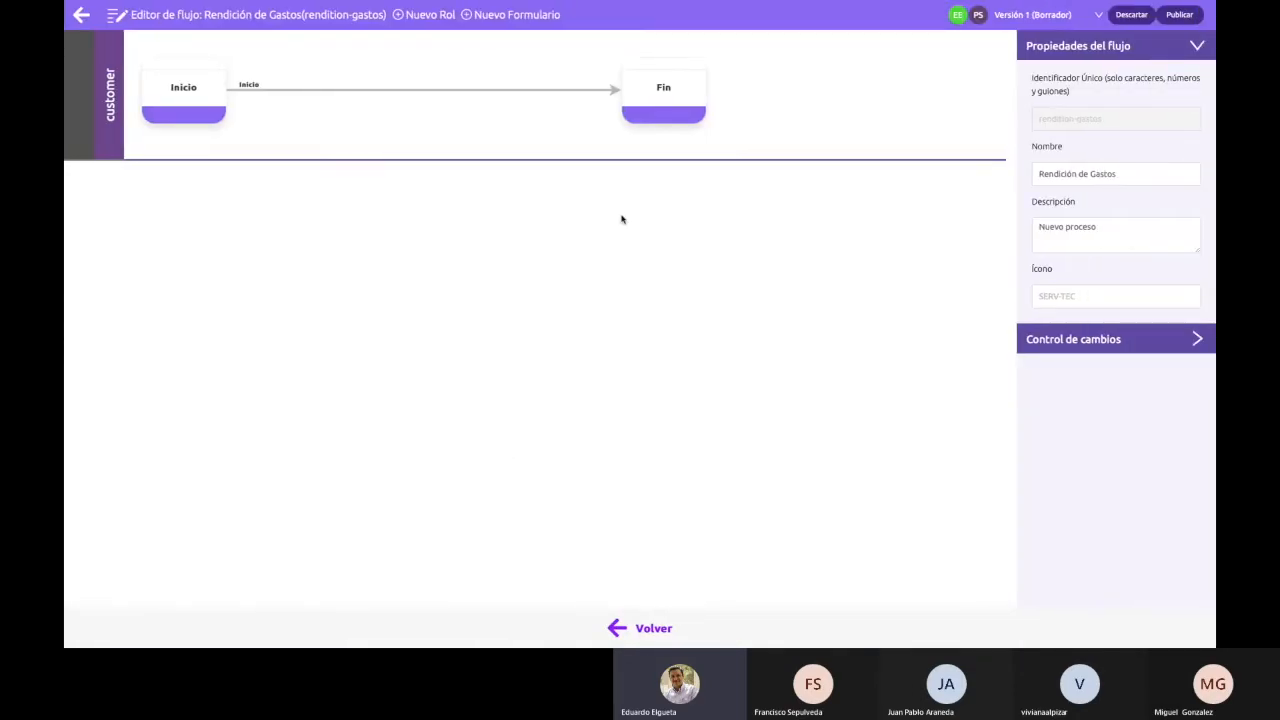
left_click(440, 19)
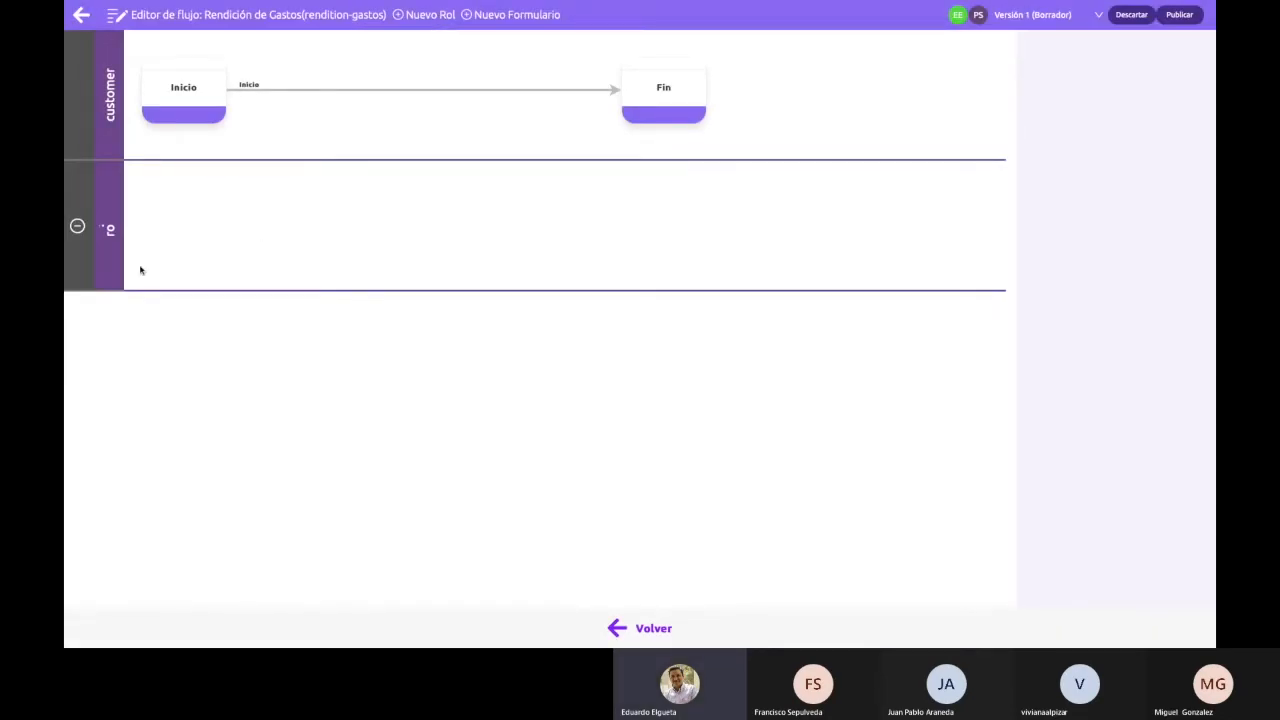
left_click(110, 236)
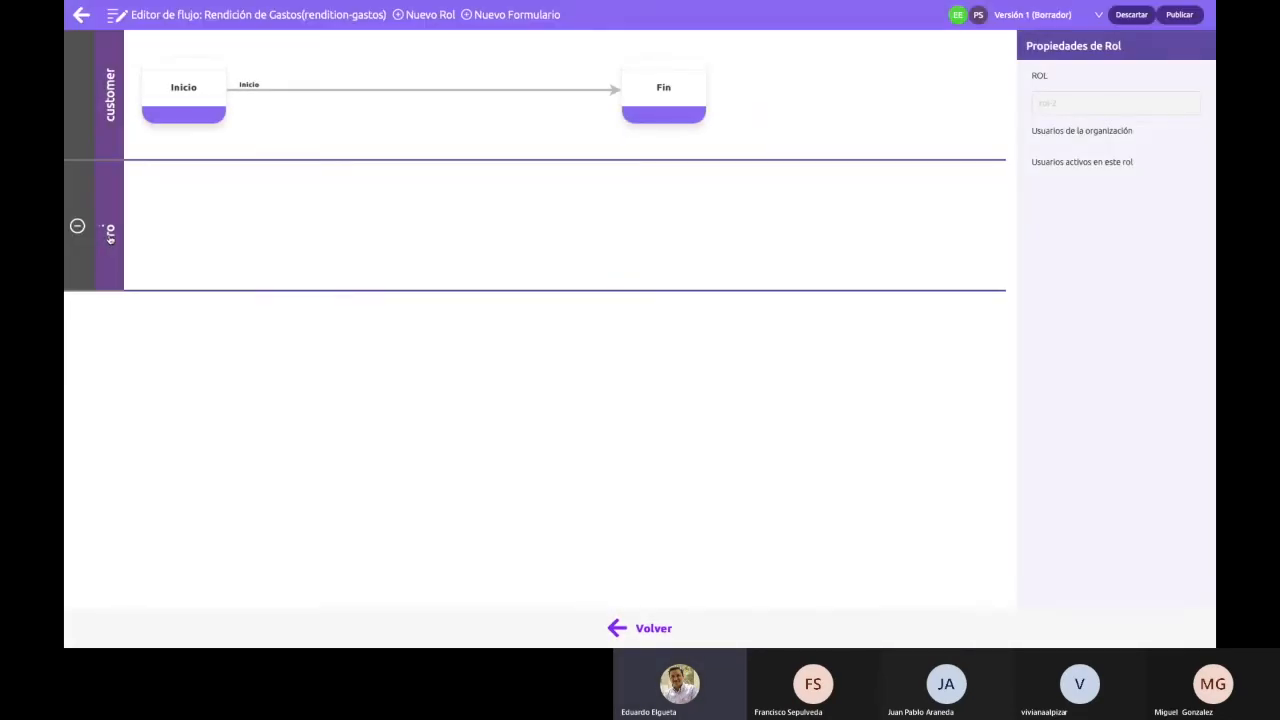
left_click(110, 233)
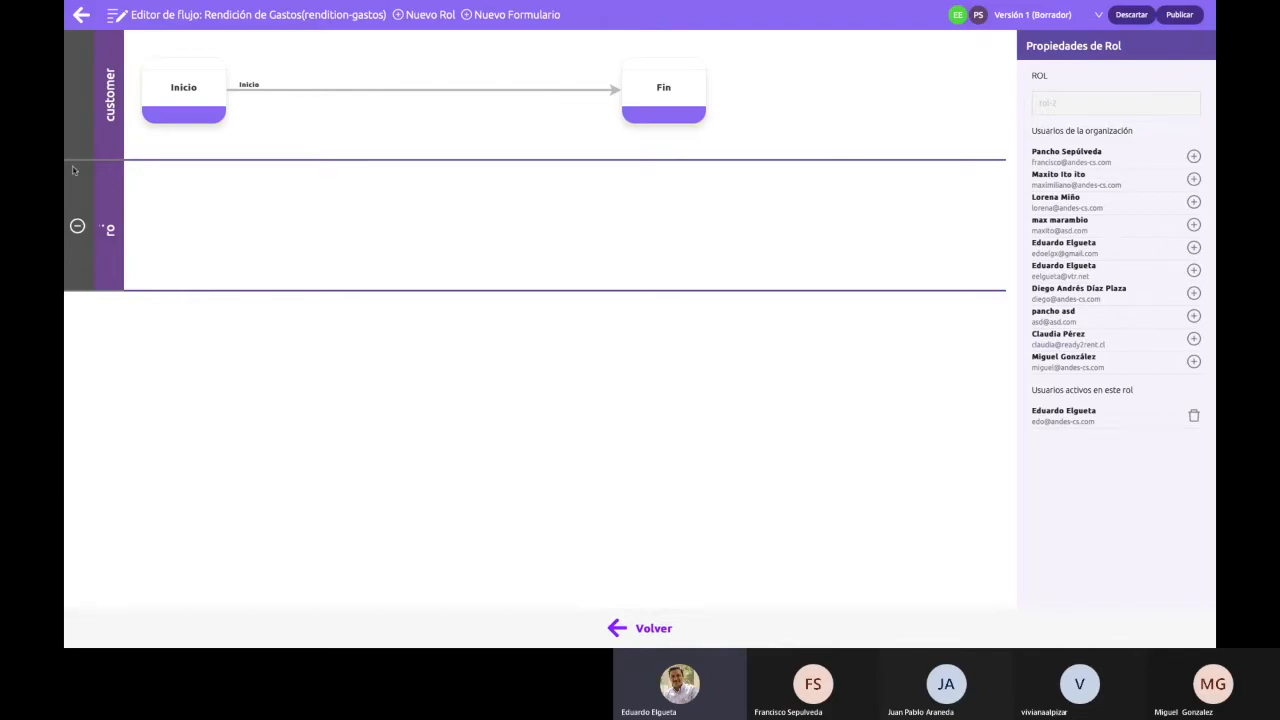
- Add another role lane to the flow, name it Gerencia and assign two organization users to it
left_click(433, 17)
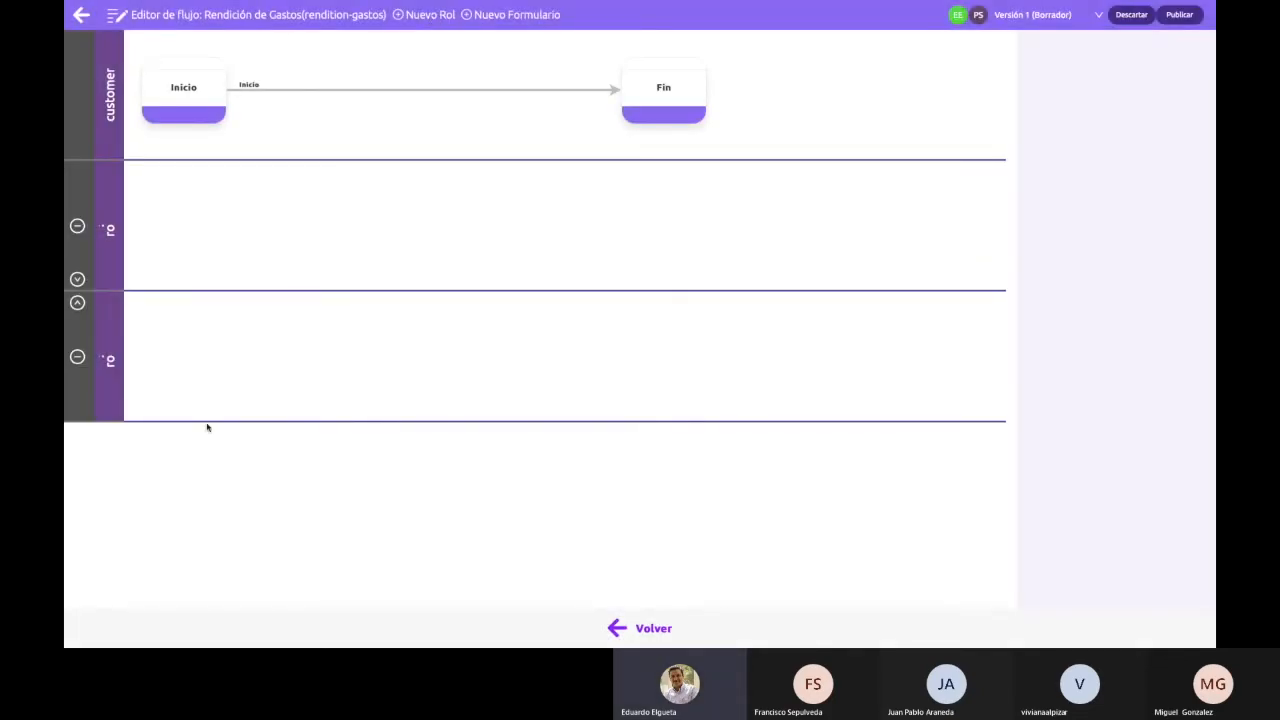
left_click(107, 366)
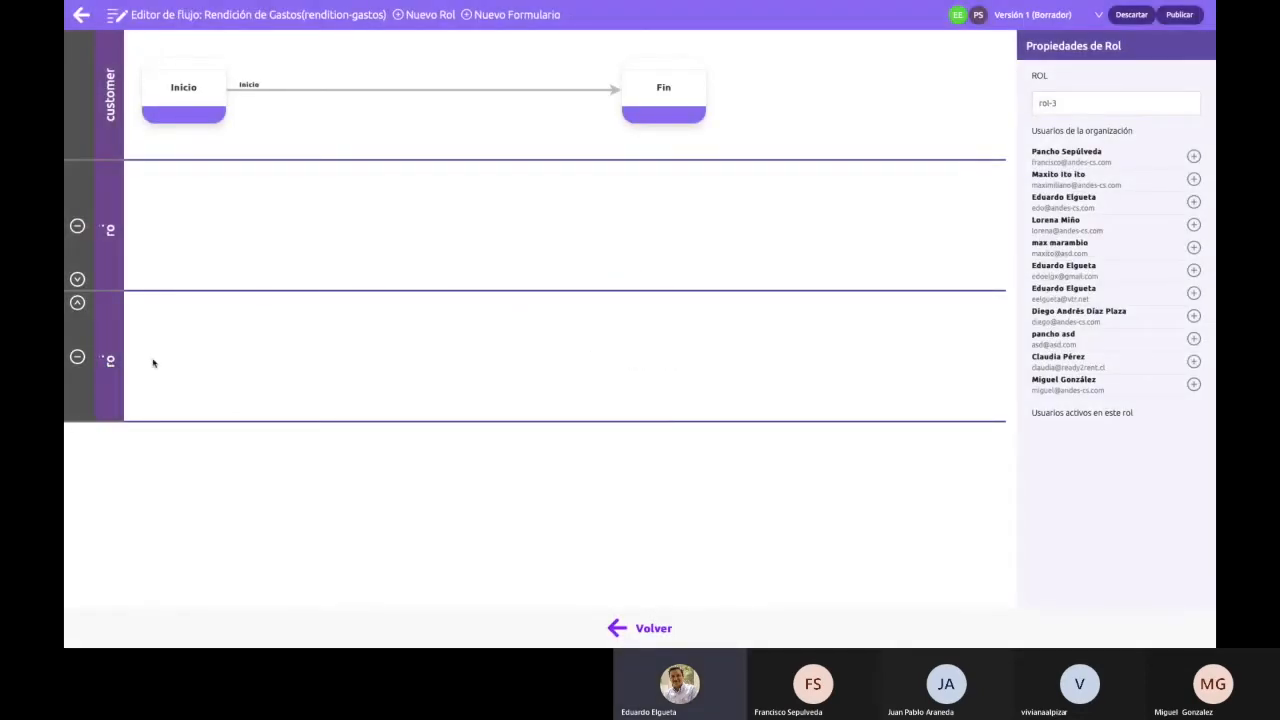
left_click(1077, 98)
triple_click(1046, 103)
type("GF")
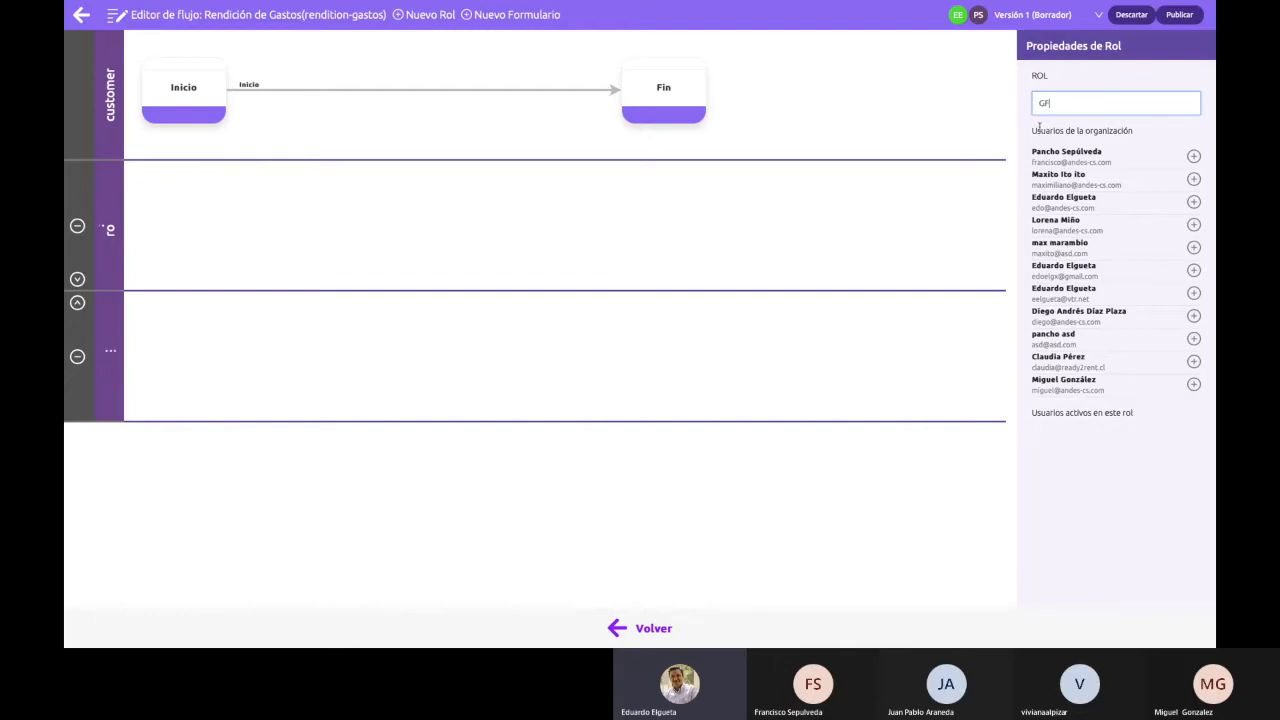
type("erencia")
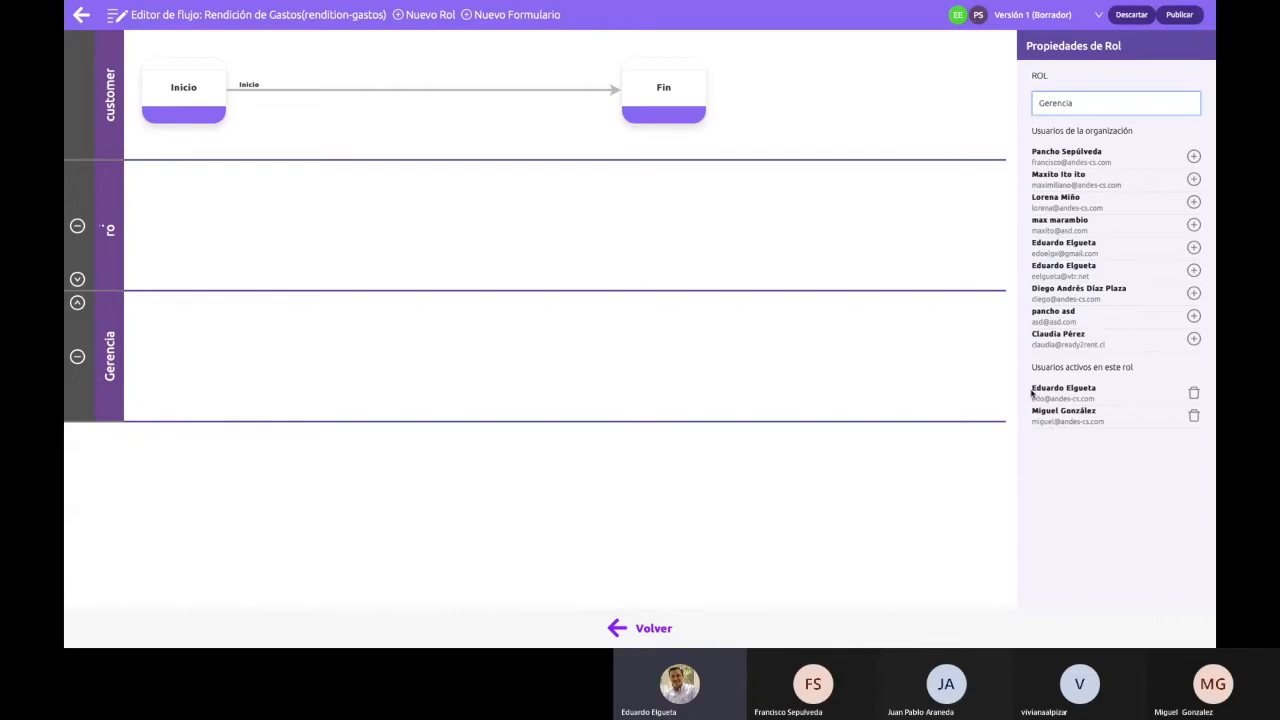
- Name the role lane below customer Jefatura and assign two organization users to it
left_click(112, 231)
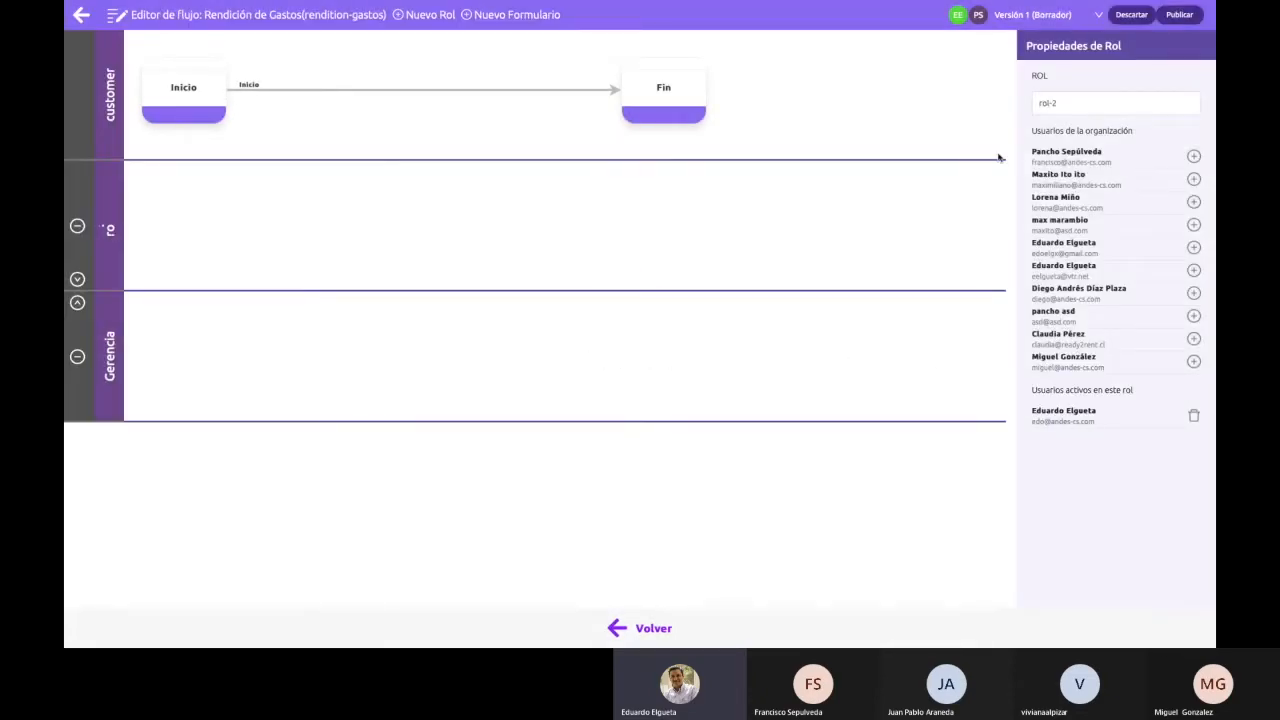
triple_click(1083, 108)
type("Jefatura")
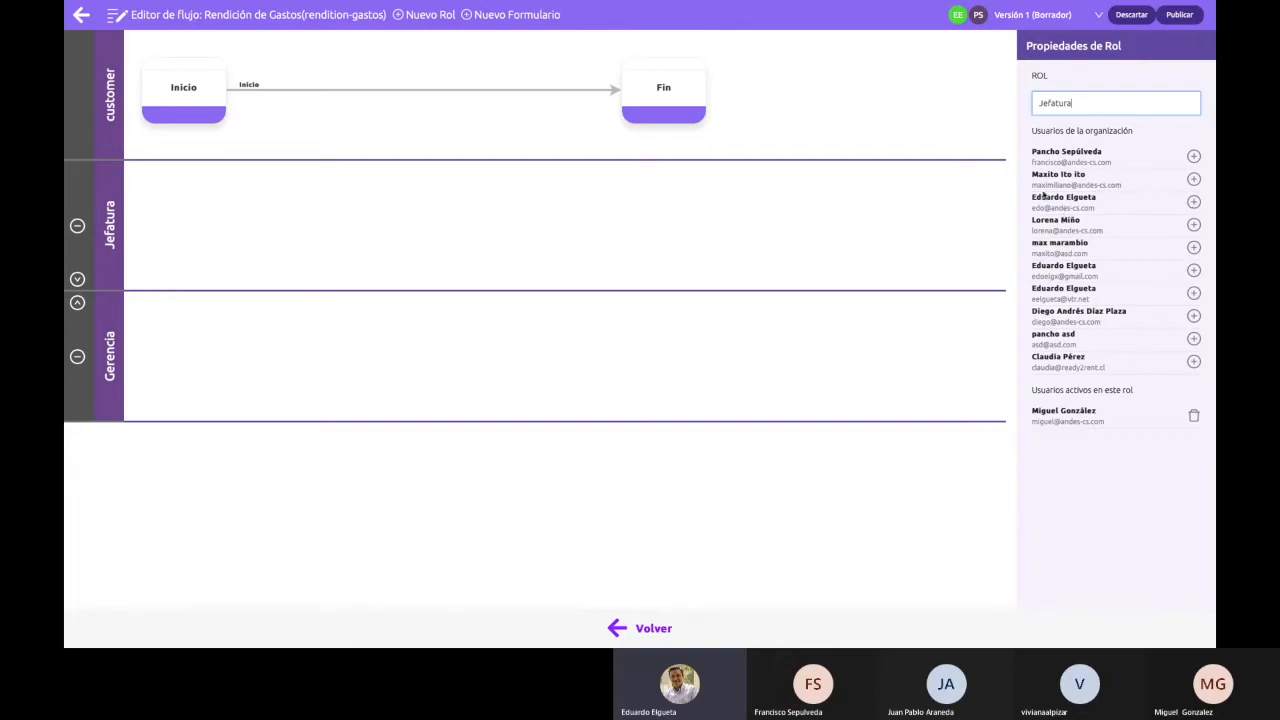
left_click(1194, 203)
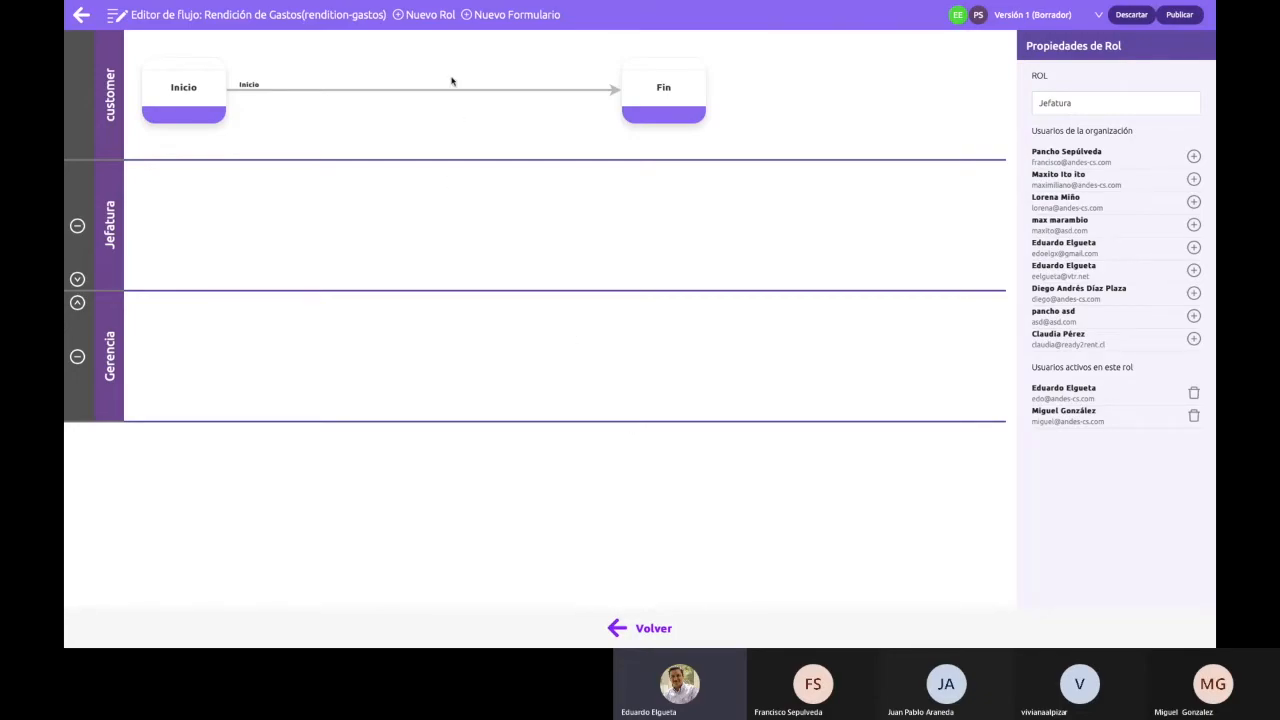
- Add a role lane below Gerencia, name it Finanzas and assign one organization user to it
left_click(432, 18)
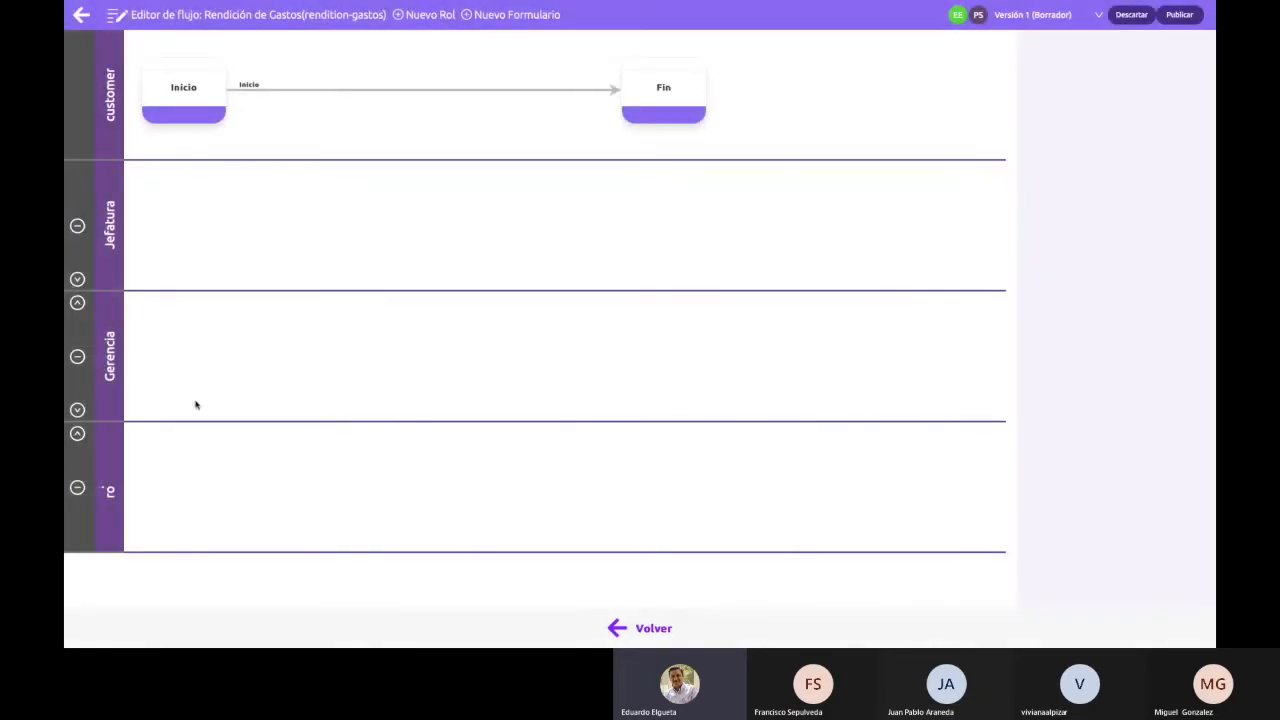
left_click(114, 502)
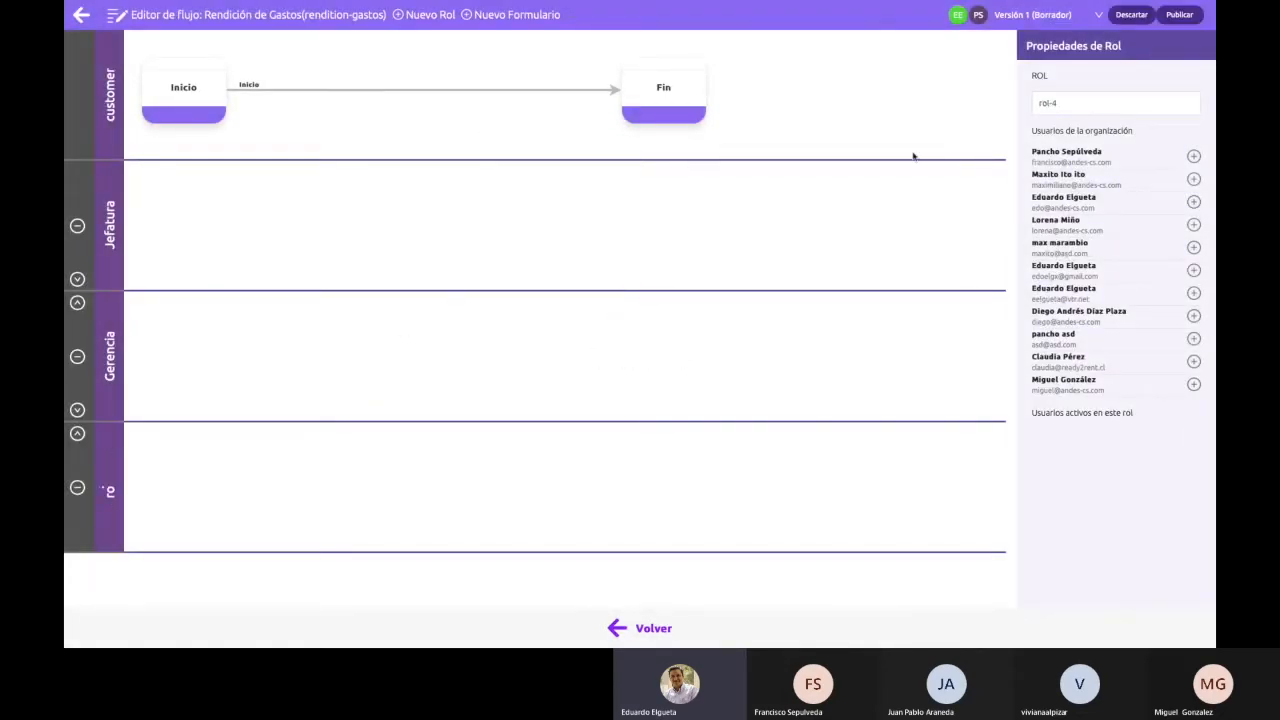
triple_click(1076, 102)
type("Finanzas")
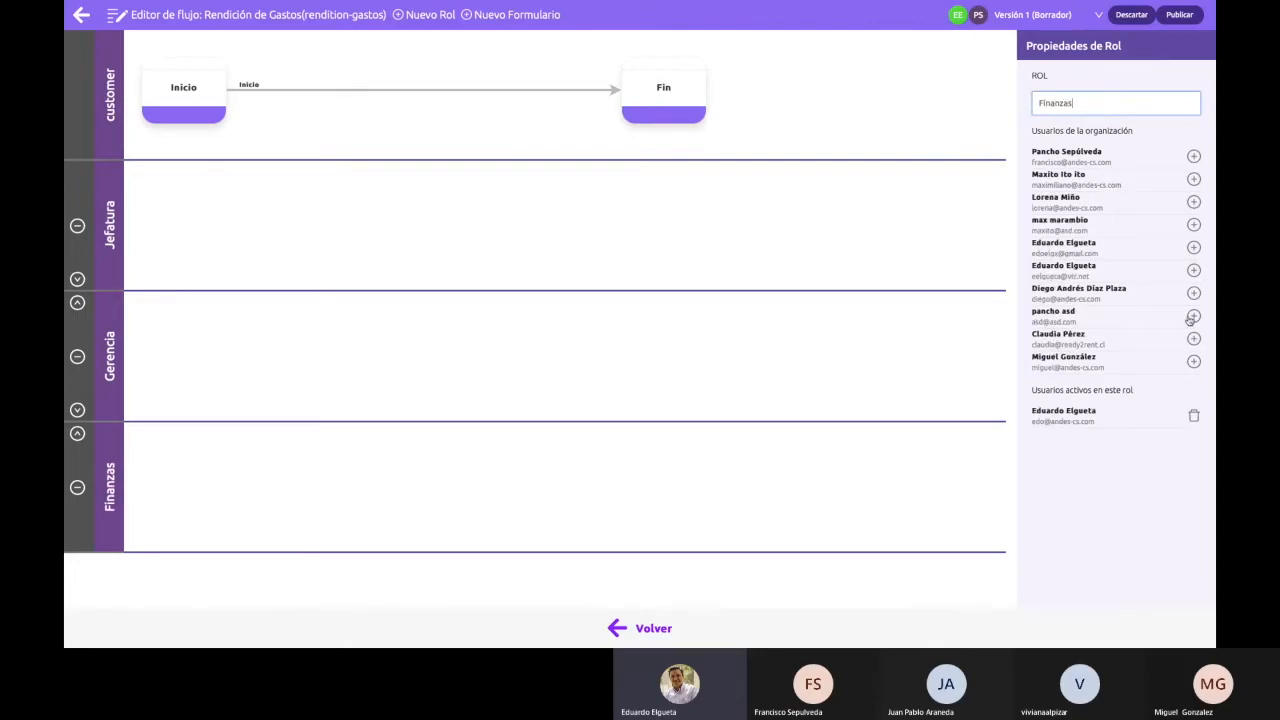
left_click(1091, 449)
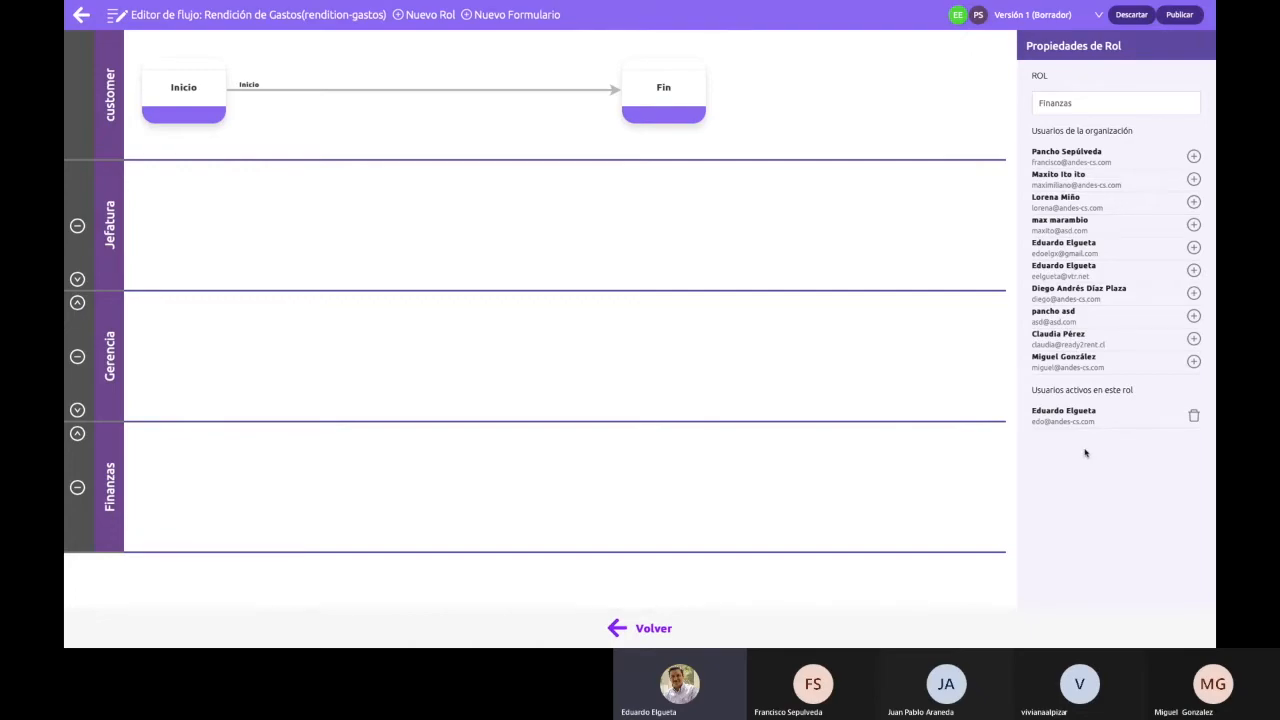
- Create a new form named Ingreso with the ID ingreso-rendicion, checking the form name against the draw.io diagram
left_click(528, 18)
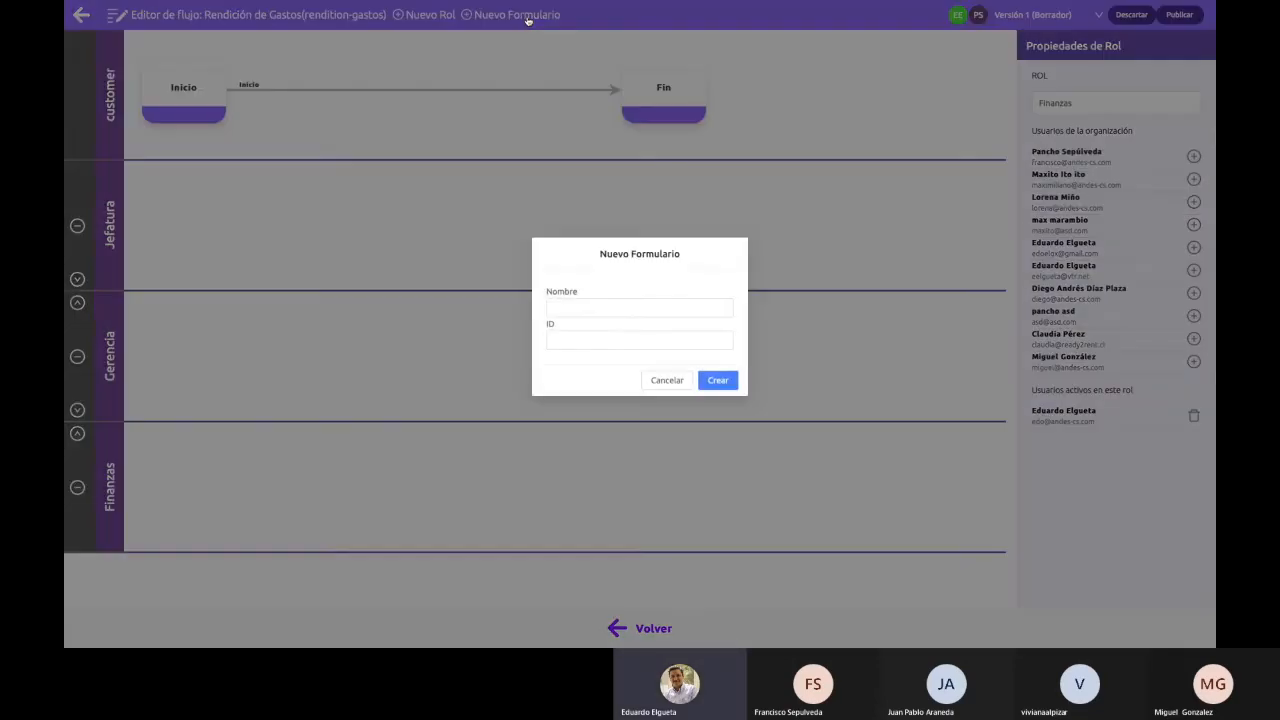
left_click(580, 309)
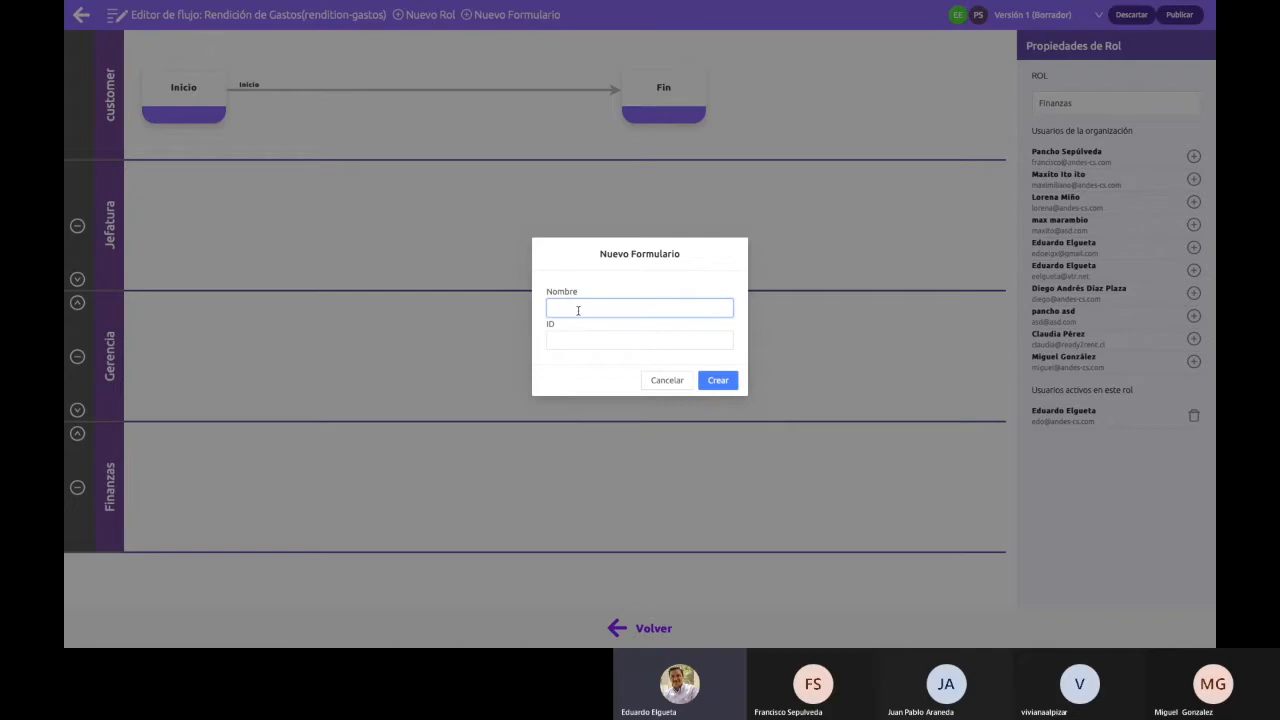
key("ctrl+Left")
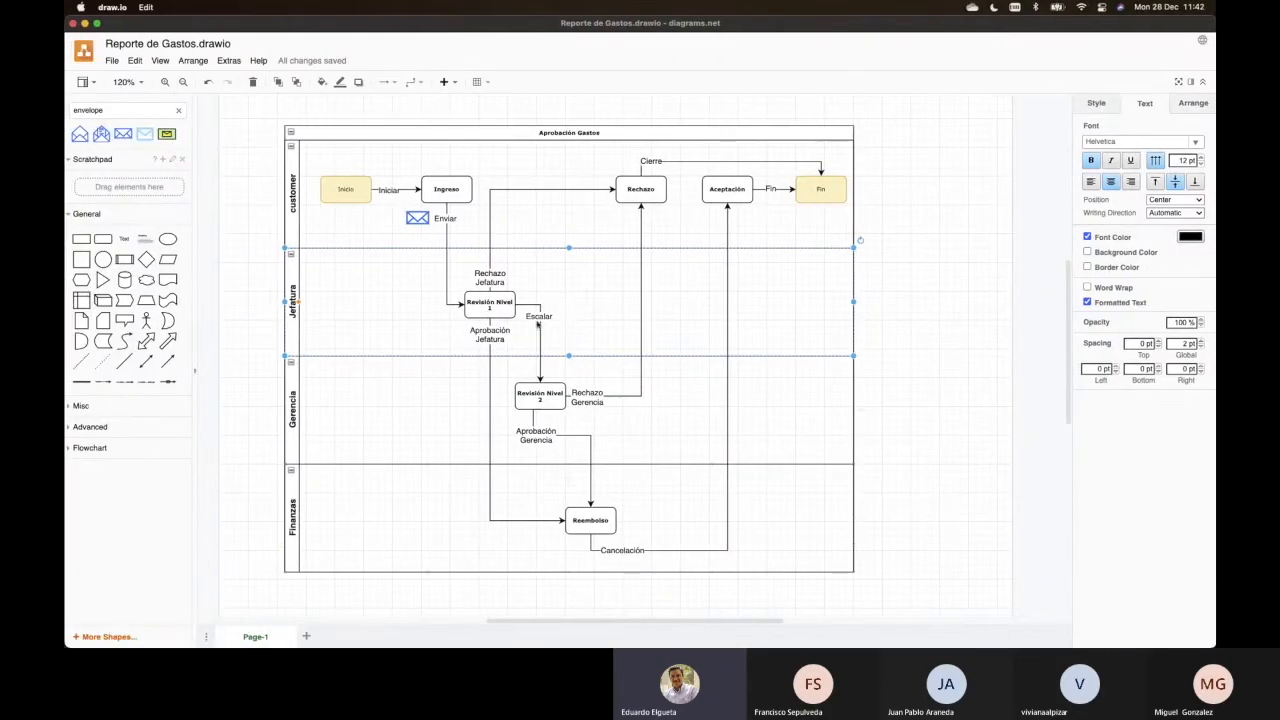
key("ctrl+Right")
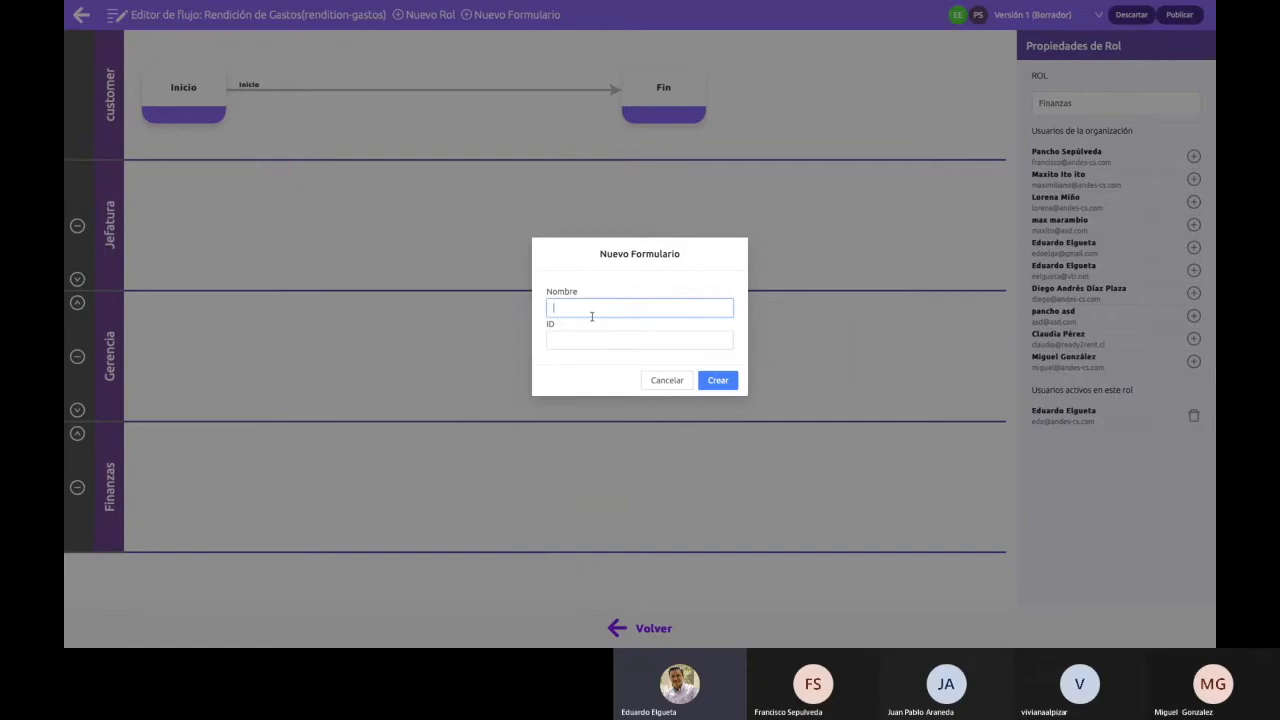
type("Ingre")
key("BackSpace")
key("BackSpace")
key("Tab")
type("ingreso-rendu")
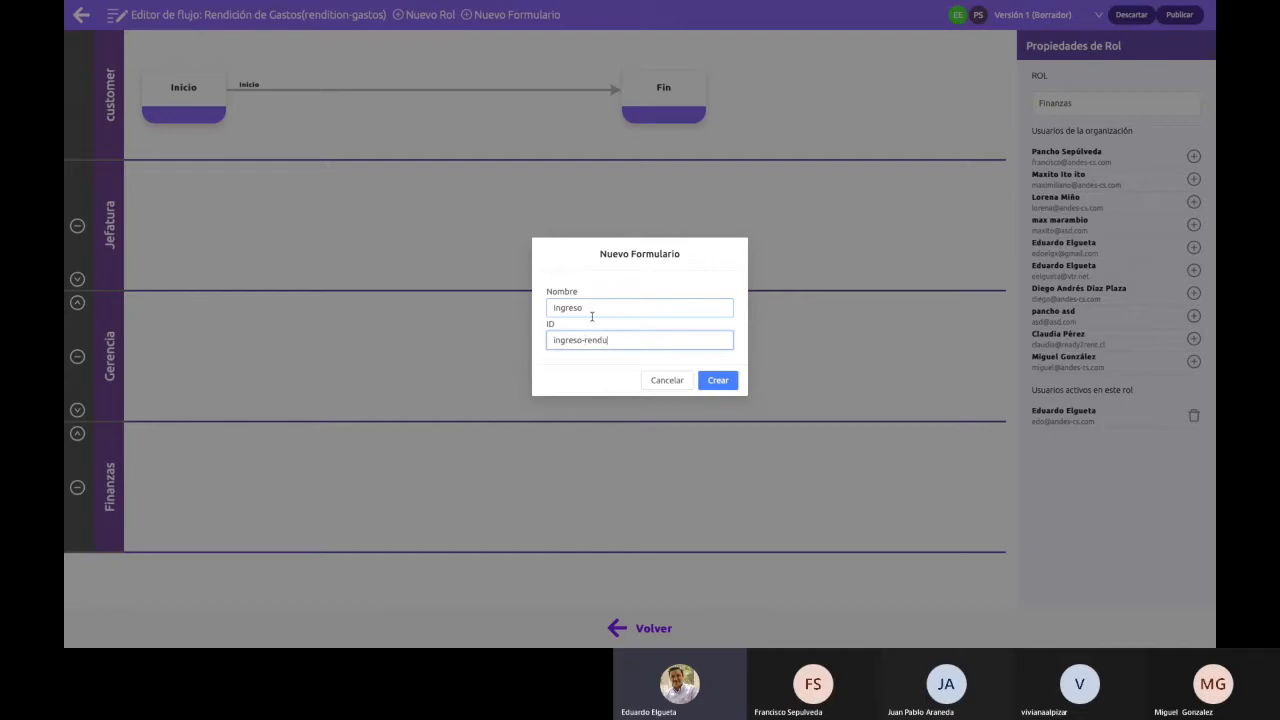
type("iciobn")
key("BackSpace")
type("n")
left_click(713, 387)
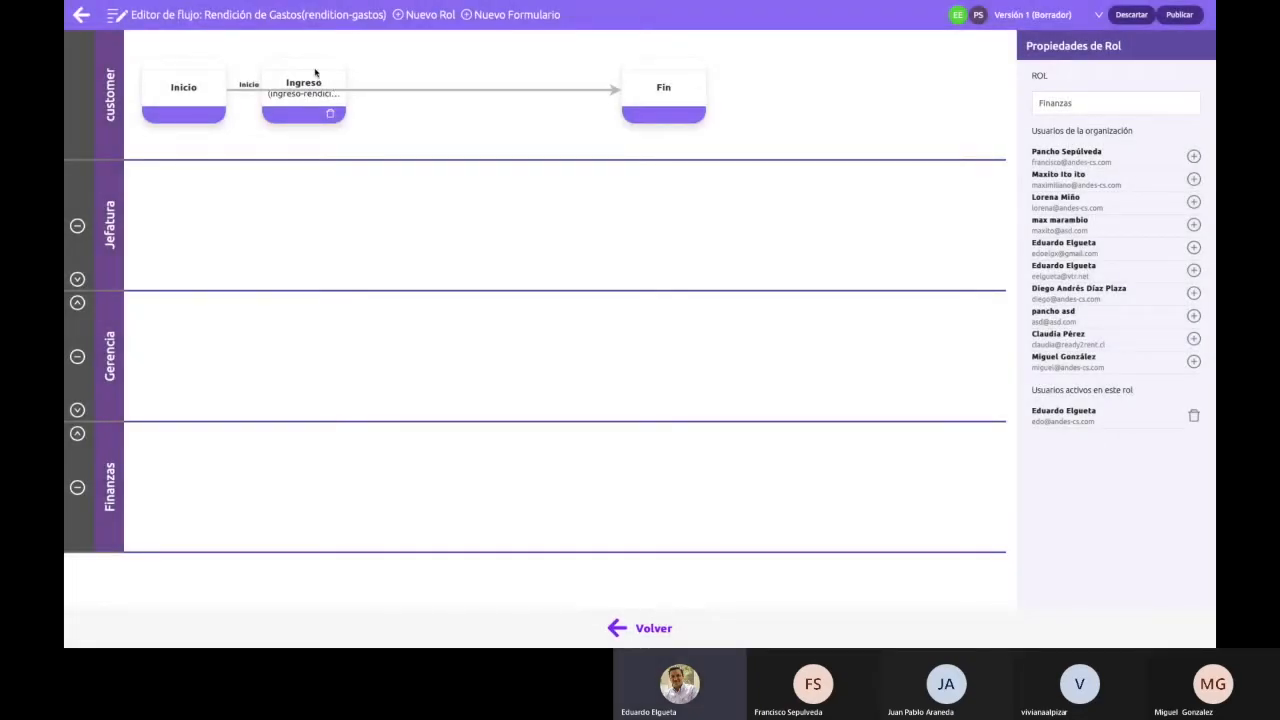
- Place the Ingreso form in the customer lane midway between Inicio and Fin, checking its lane against the draw.io diagram
left_click_drag(315, 72, 317, 200)
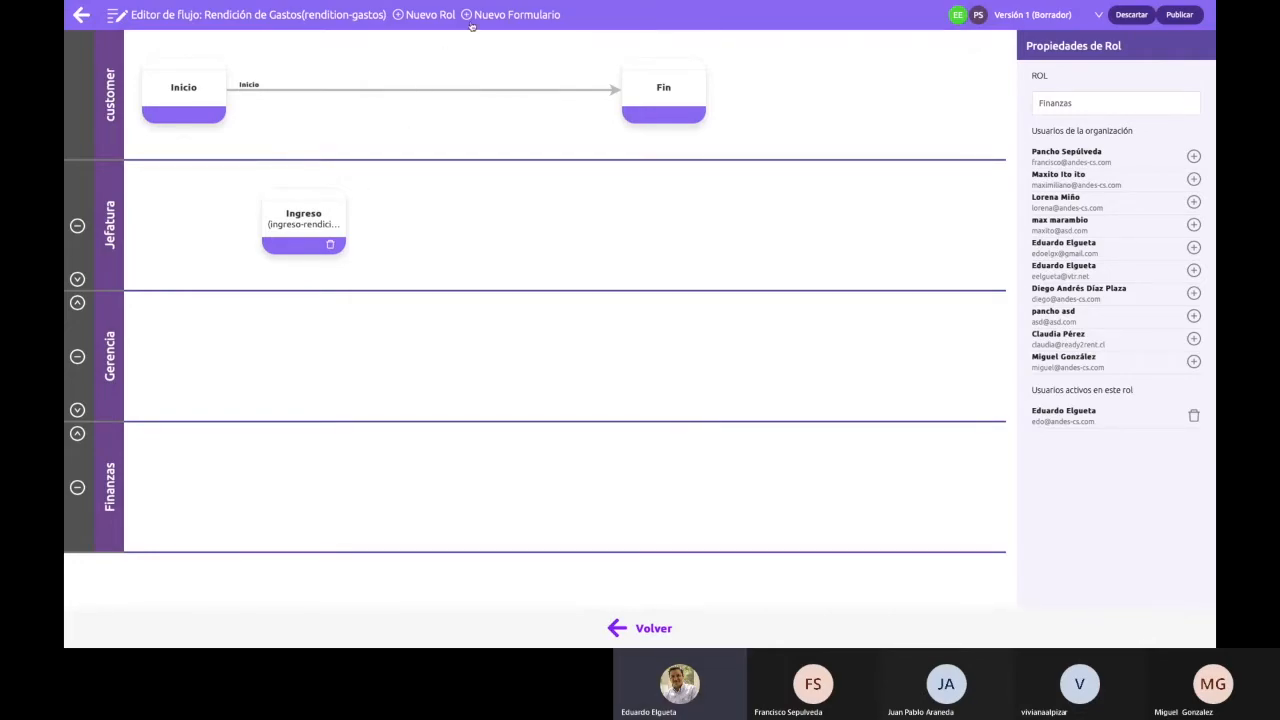
key("ctrl+Left")
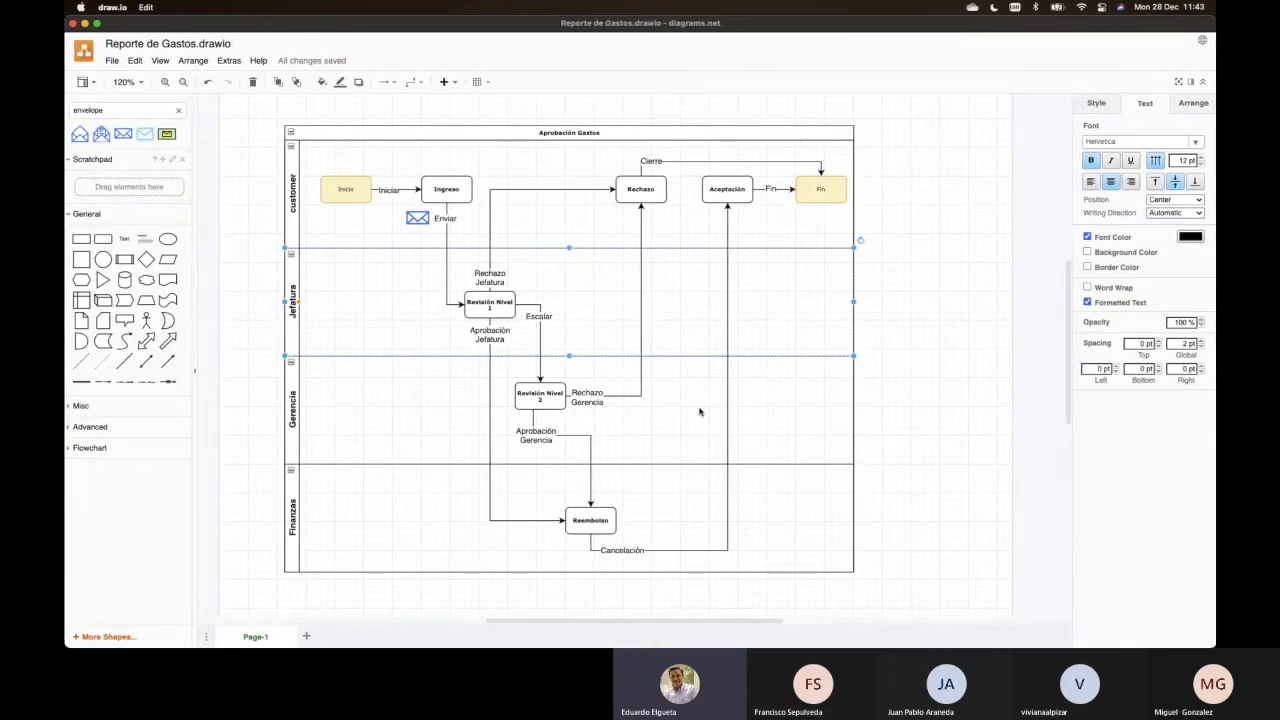
key("ctrl+Right")
left_click_drag(320, 202, 439, 70)
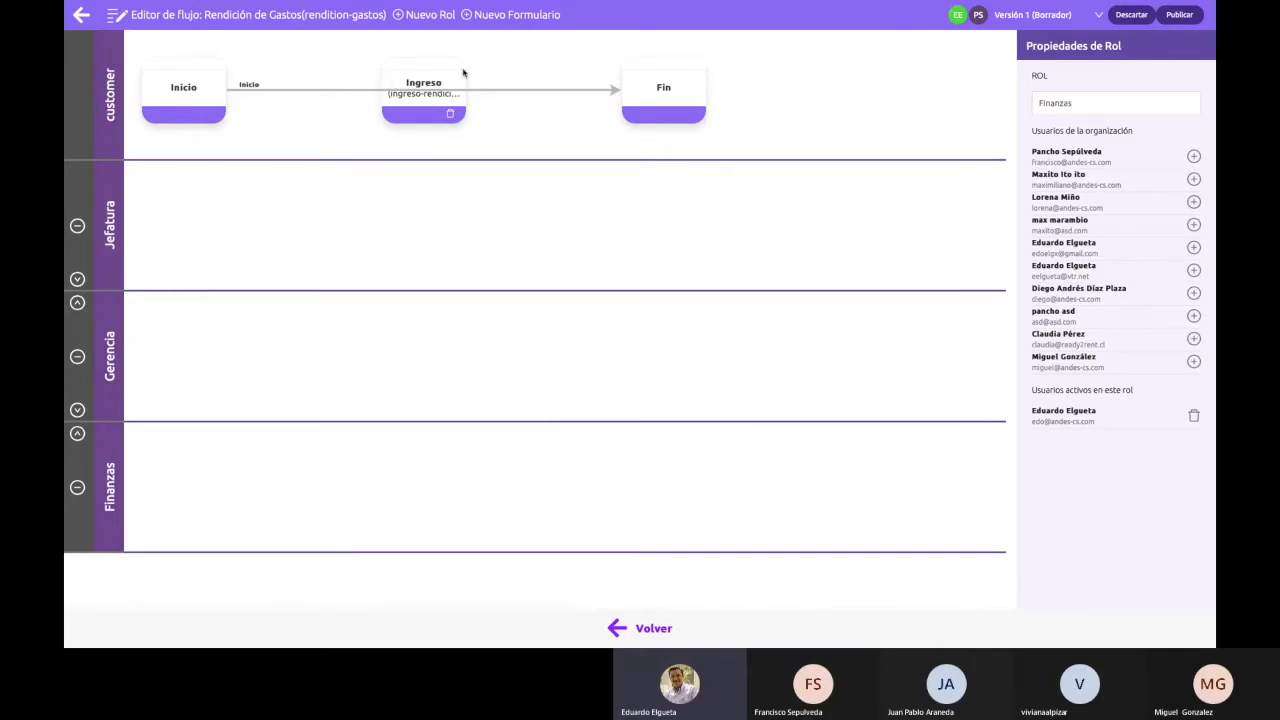
- Create a form named Revisión Nivel 1 with the ID revision-nivel-1 and place it in the Jefatura lane directly below Ingreso
left_click(508, 15)
left_click(583, 307)
type("Rebisi")
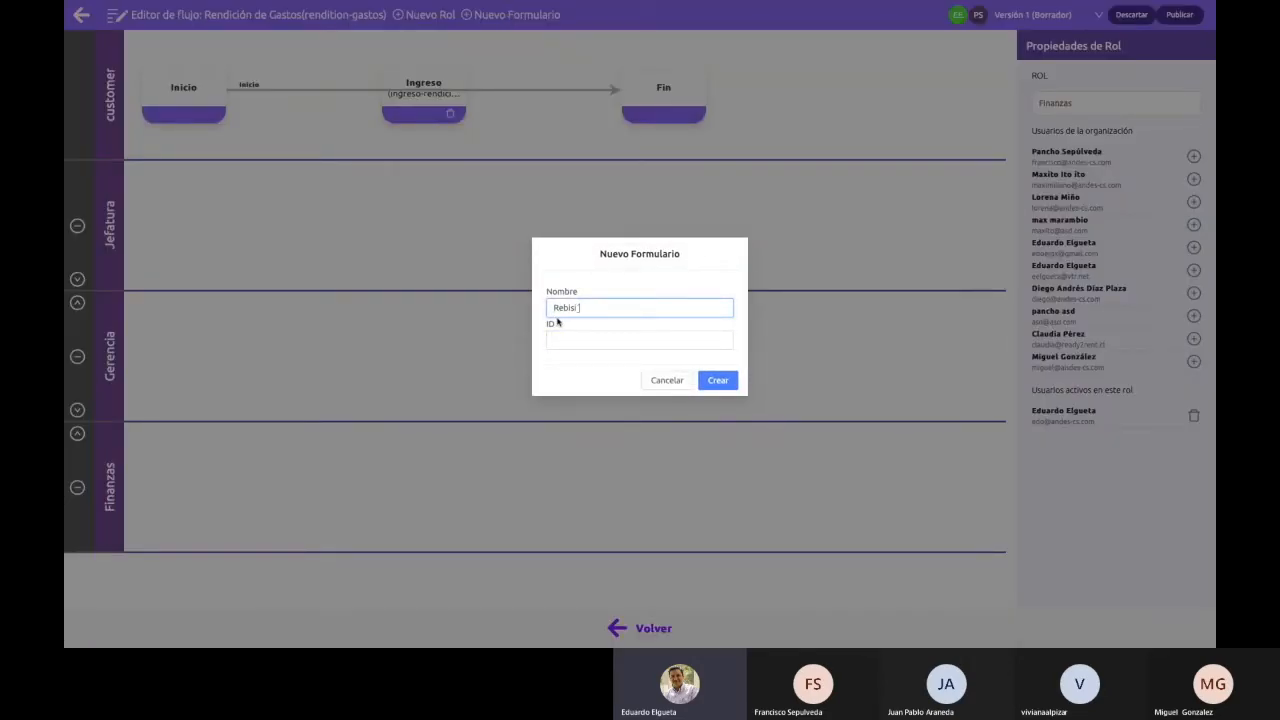
key("BackSpace")
type("visión Nivel 1")
key("Tab")
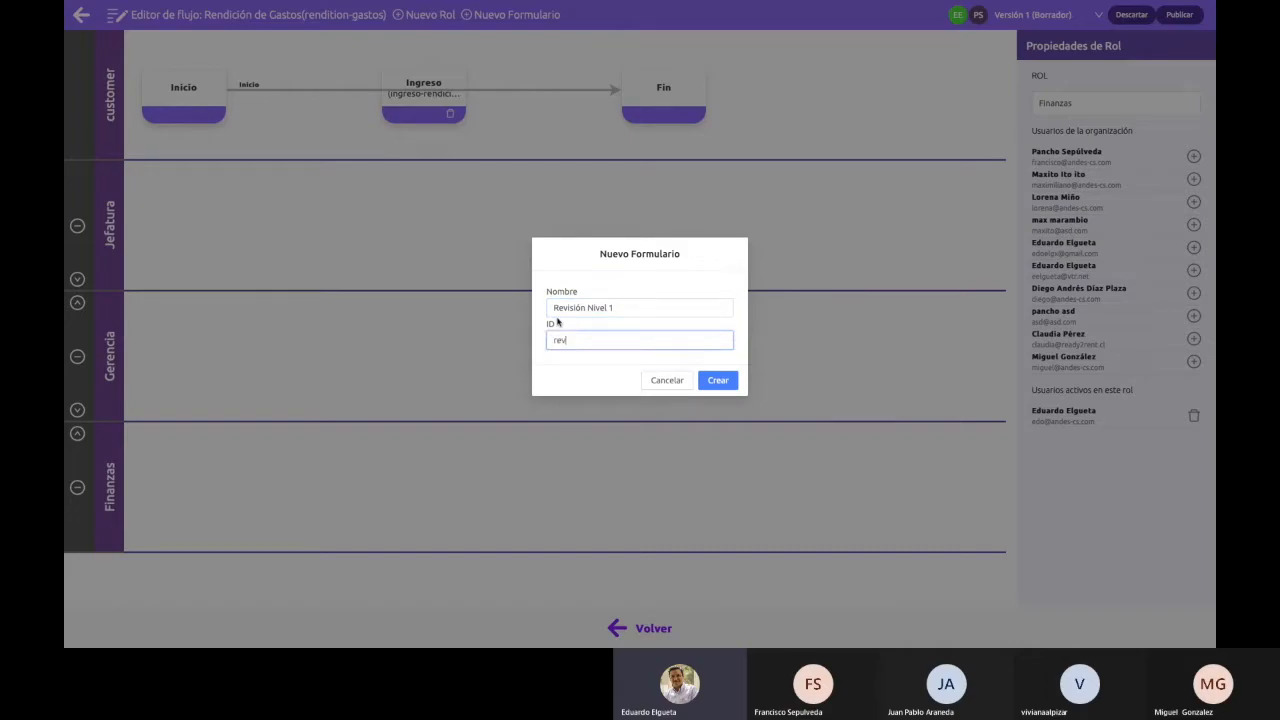
type("revision-nivel-1")
left_click(716, 381)
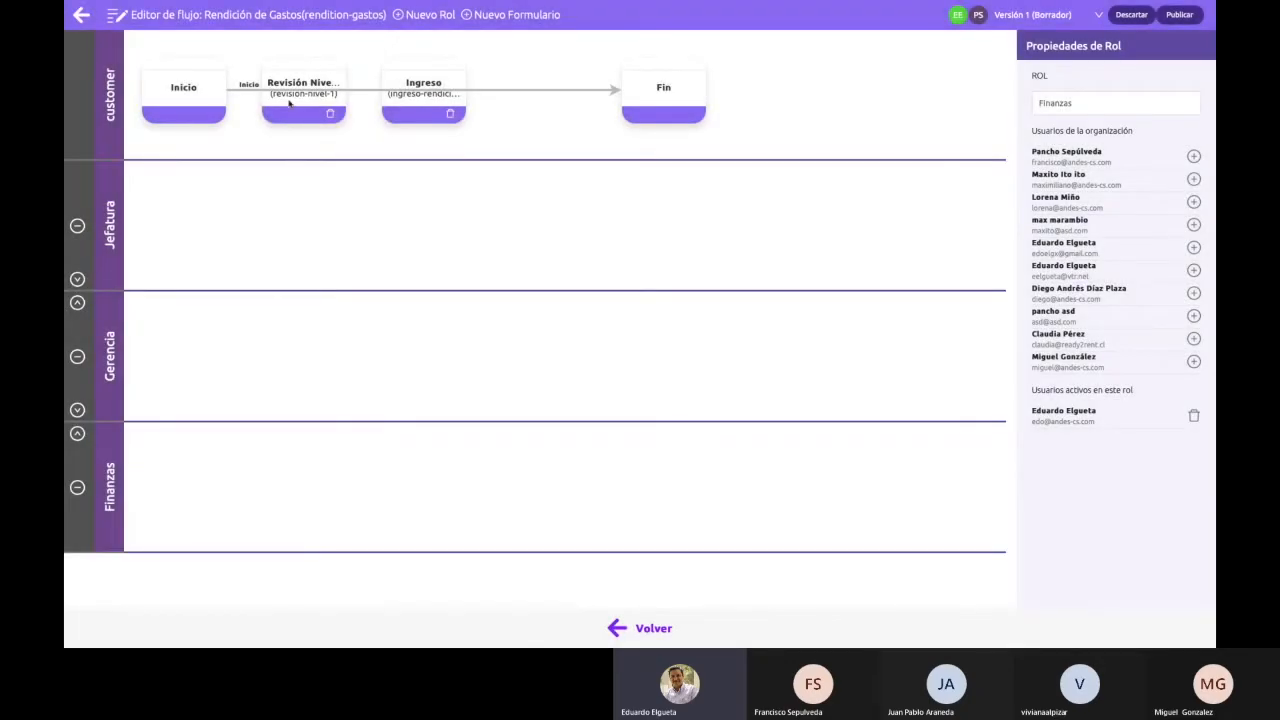
left_click_drag(289, 103, 418, 205)
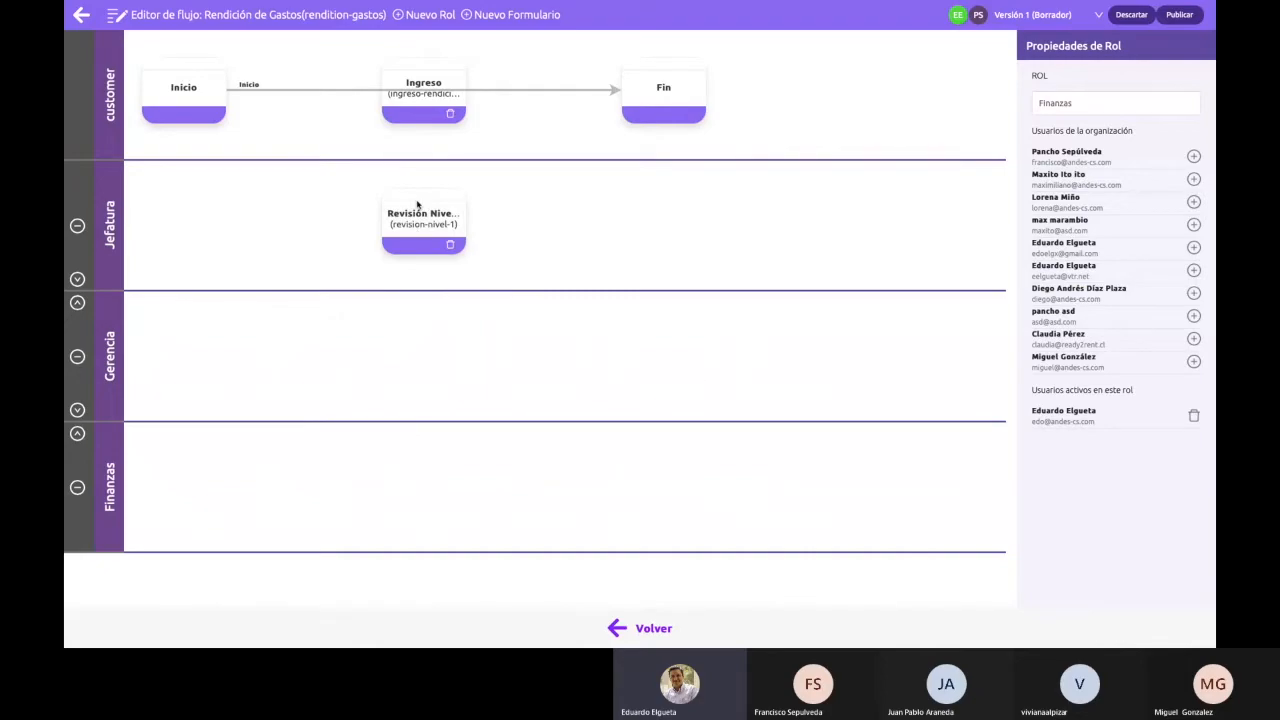
- Create a form named Revisión Nivel 2 with the ID revision-nivel-2 and place it in the Gerencia lane, one column after Revisión Nivel 1
left_click(507, 20)
left_click(618, 306)
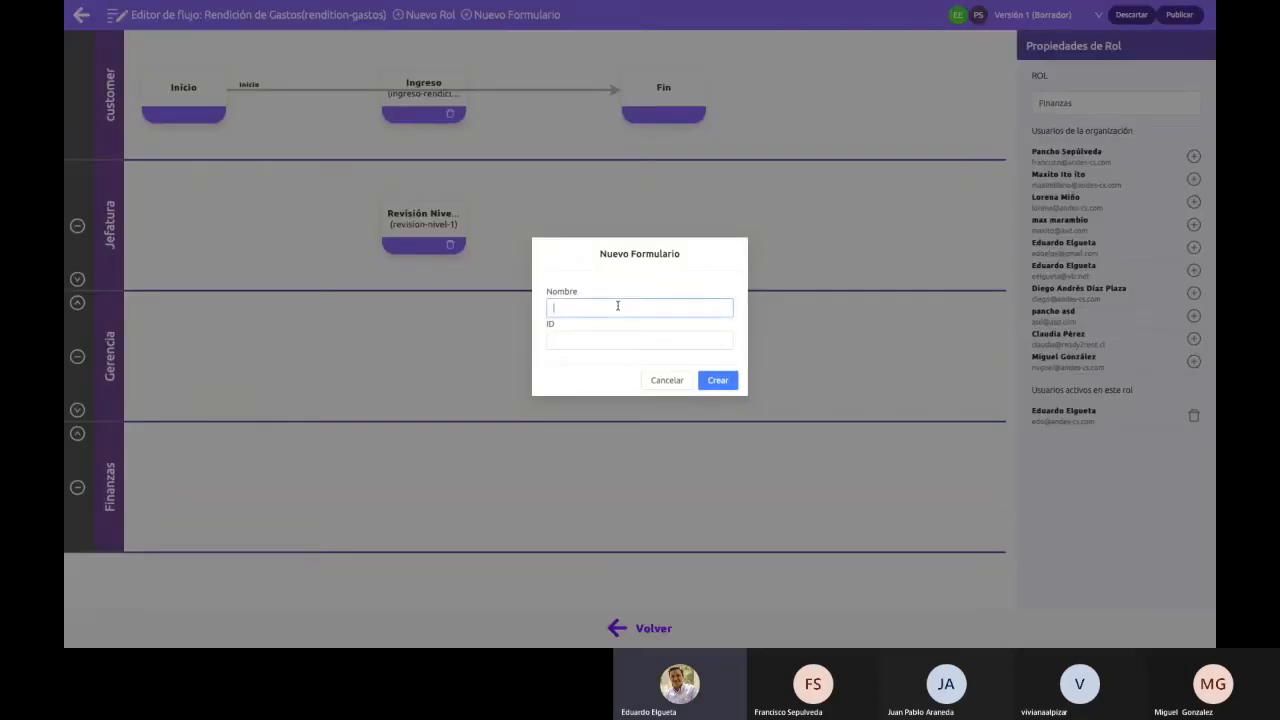
type("Revisión Nivel 2")
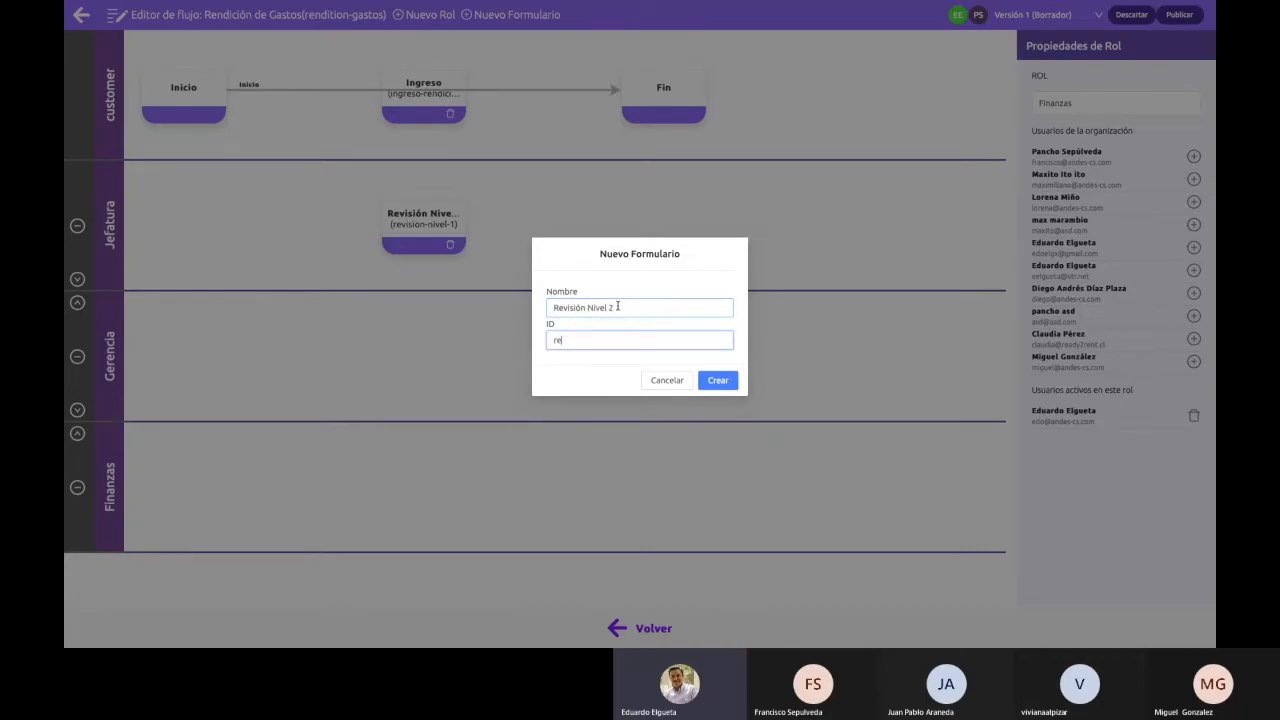
type("revision-nivel-2")
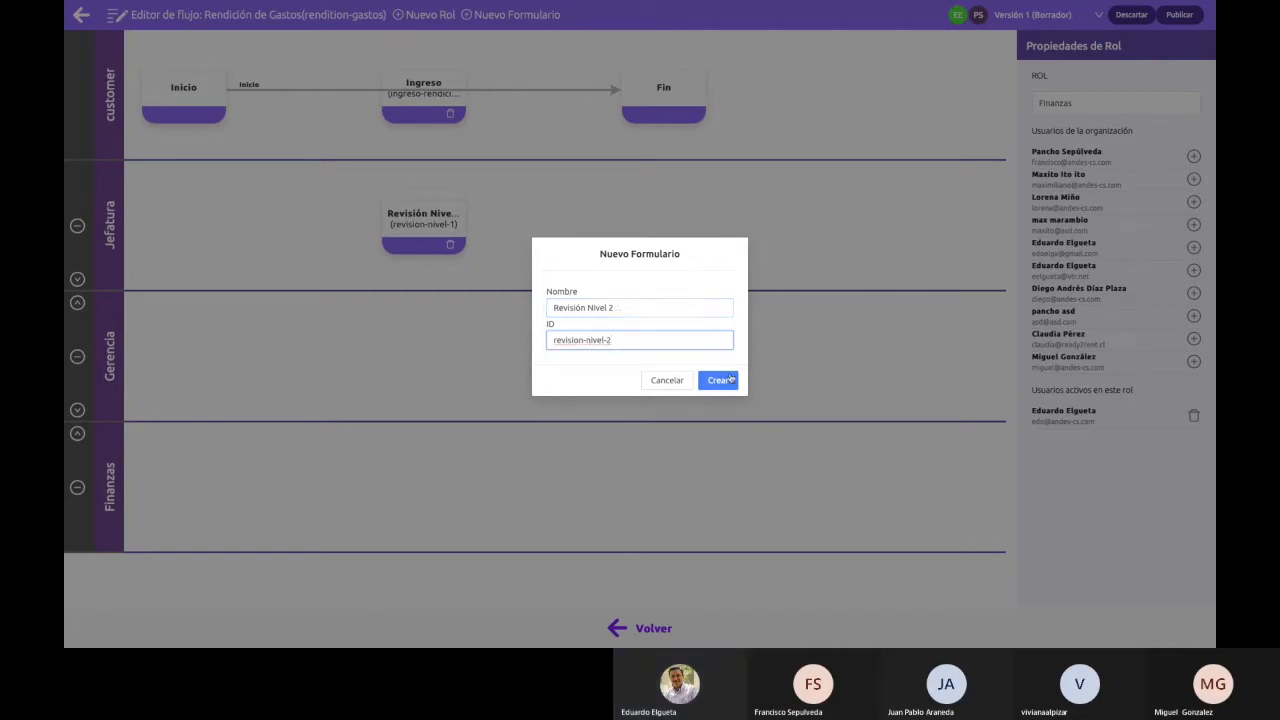
left_click(730, 379)
left_click_drag(316, 70, 551, 328)
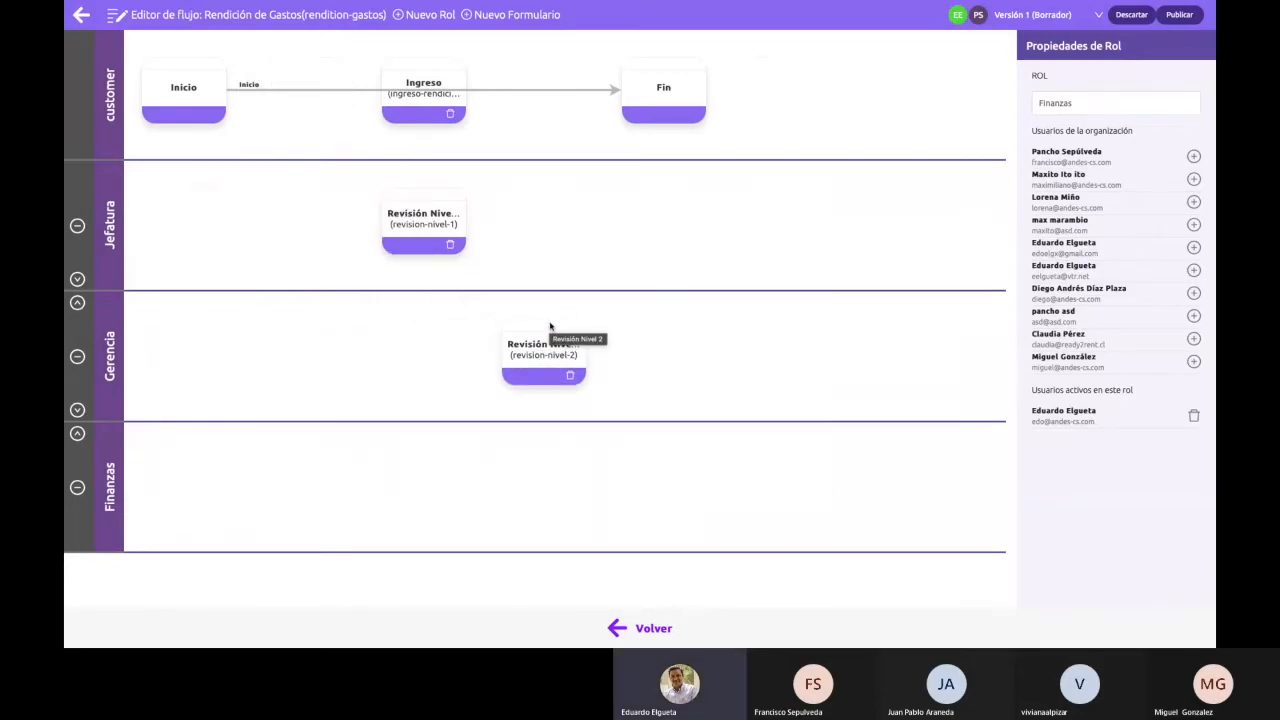
- Following the draw.io diagram, create a form named Reembolso with the ID reembolso and place it in the Finanzas lane, in Fin's column
key("ctrl+Left")
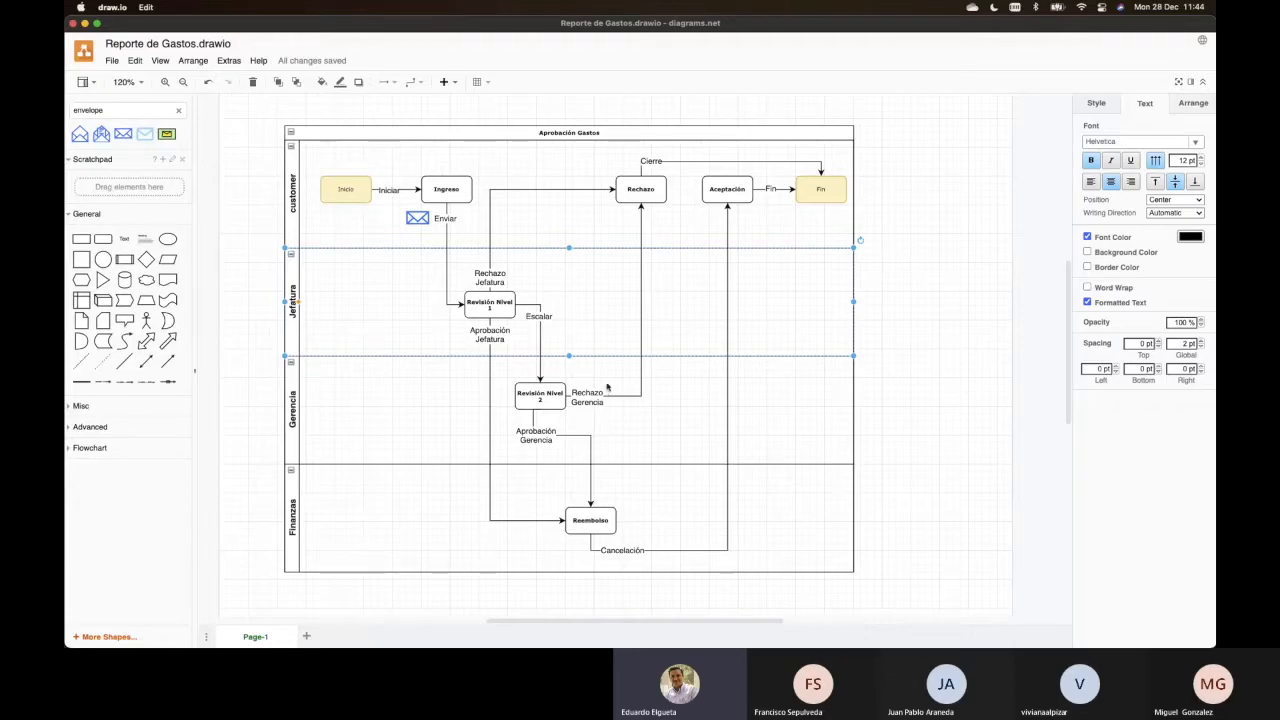
key("ctrl+Right")
left_click(495, 15)
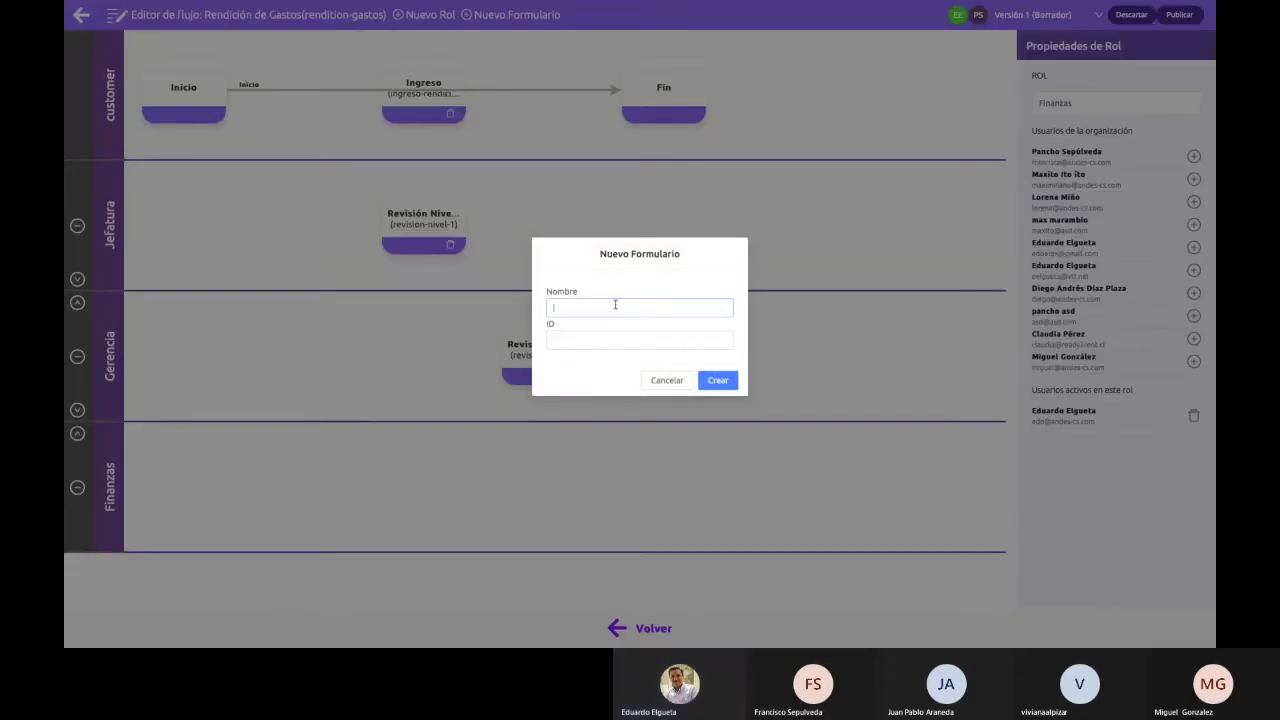
type("Reembolso")
left_click(597, 339)
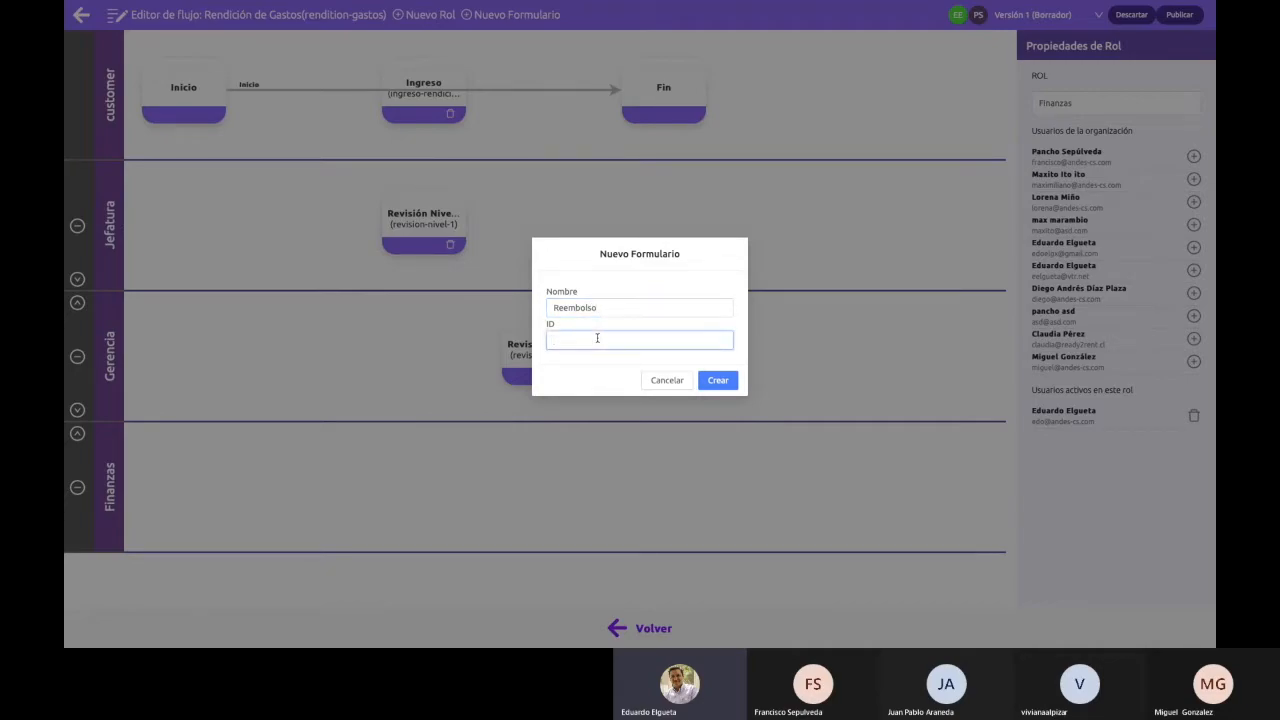
type("reembolso")
left_click(715, 384)
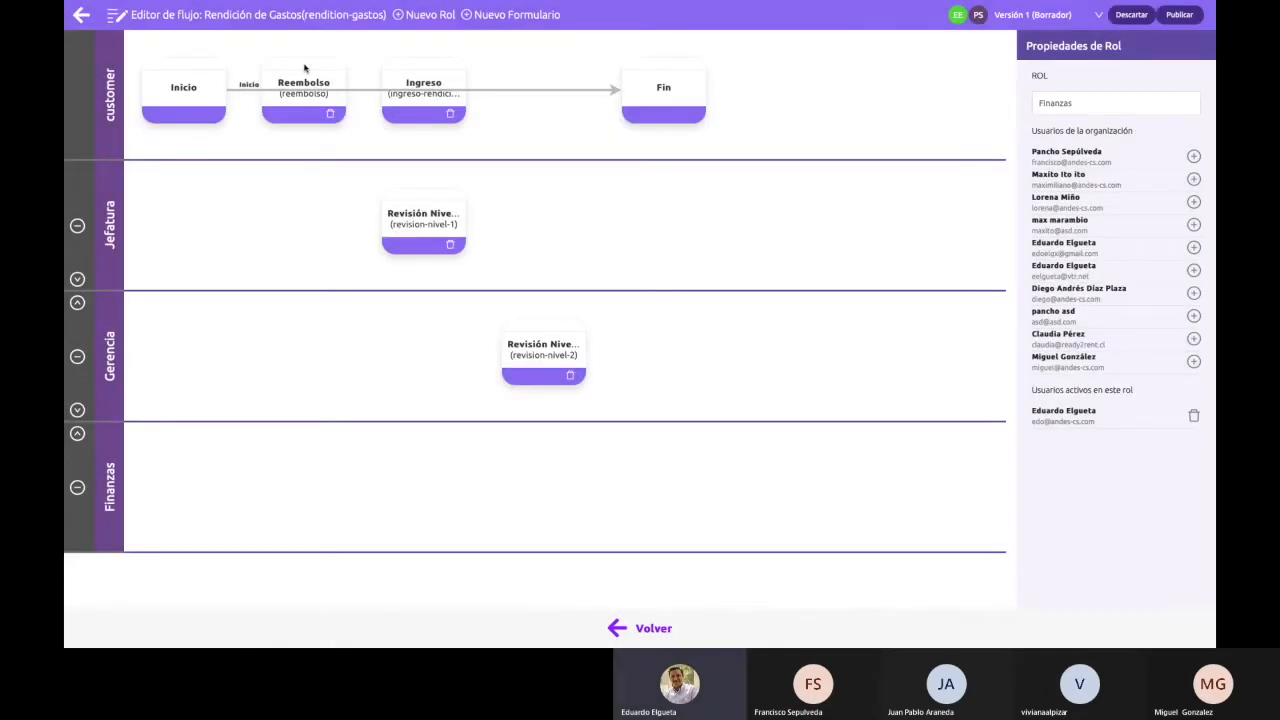
left_click_drag(306, 68, 668, 449)
left_click_drag(315, 66, 675, 461)
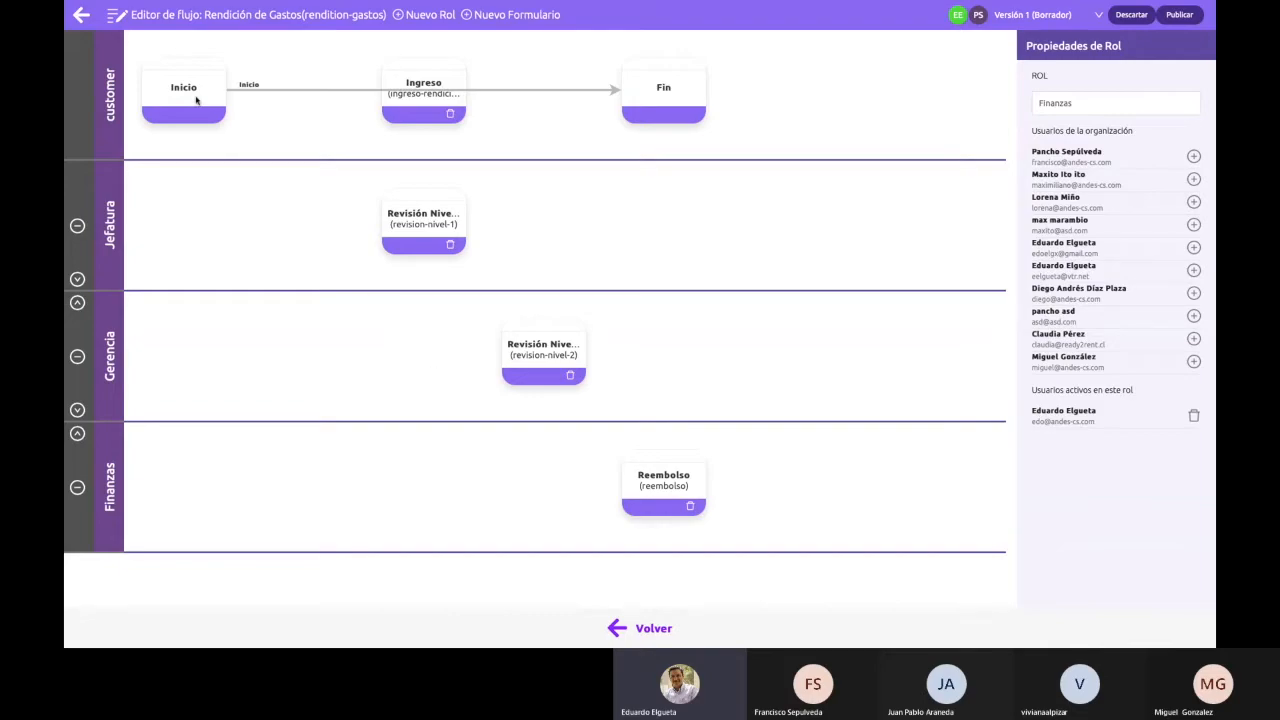
- Modify the position of the Inicio action so its arrow runs from the Inicio form to the Ingreso form
mouse_move(188, 68)
left_click(530, 92)
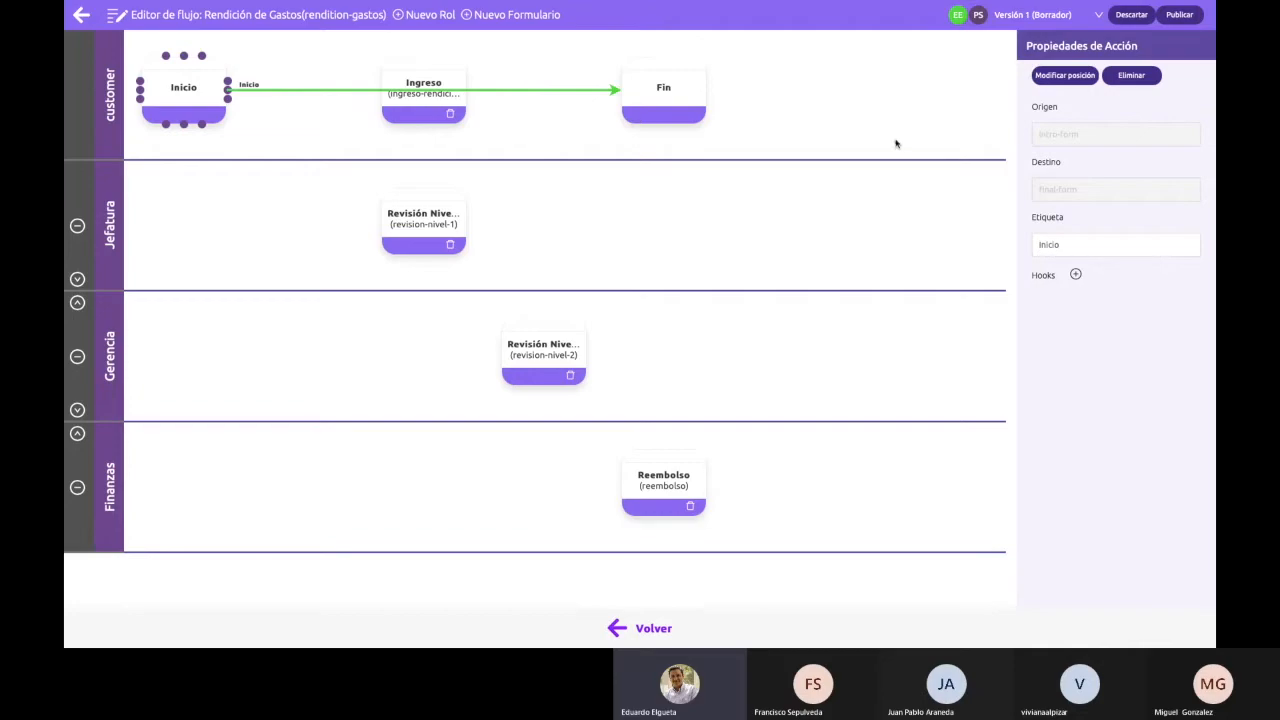
left_click(1066, 77)
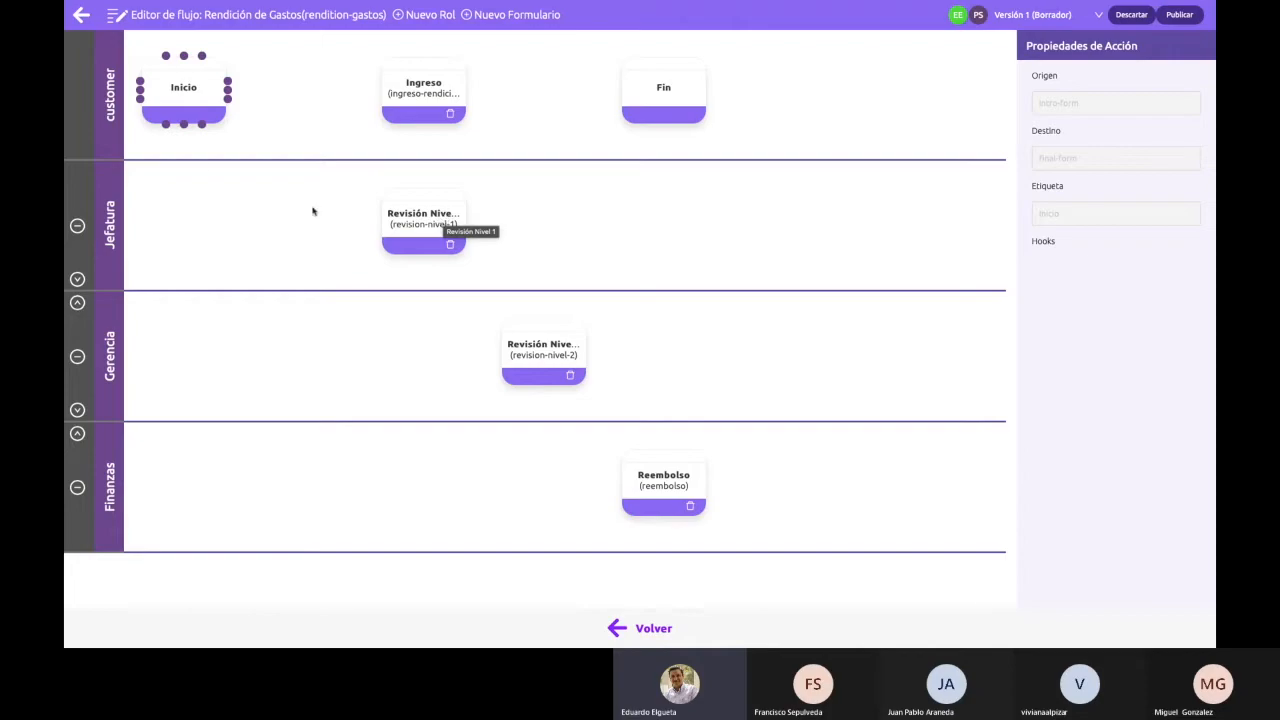
left_click(228, 84)
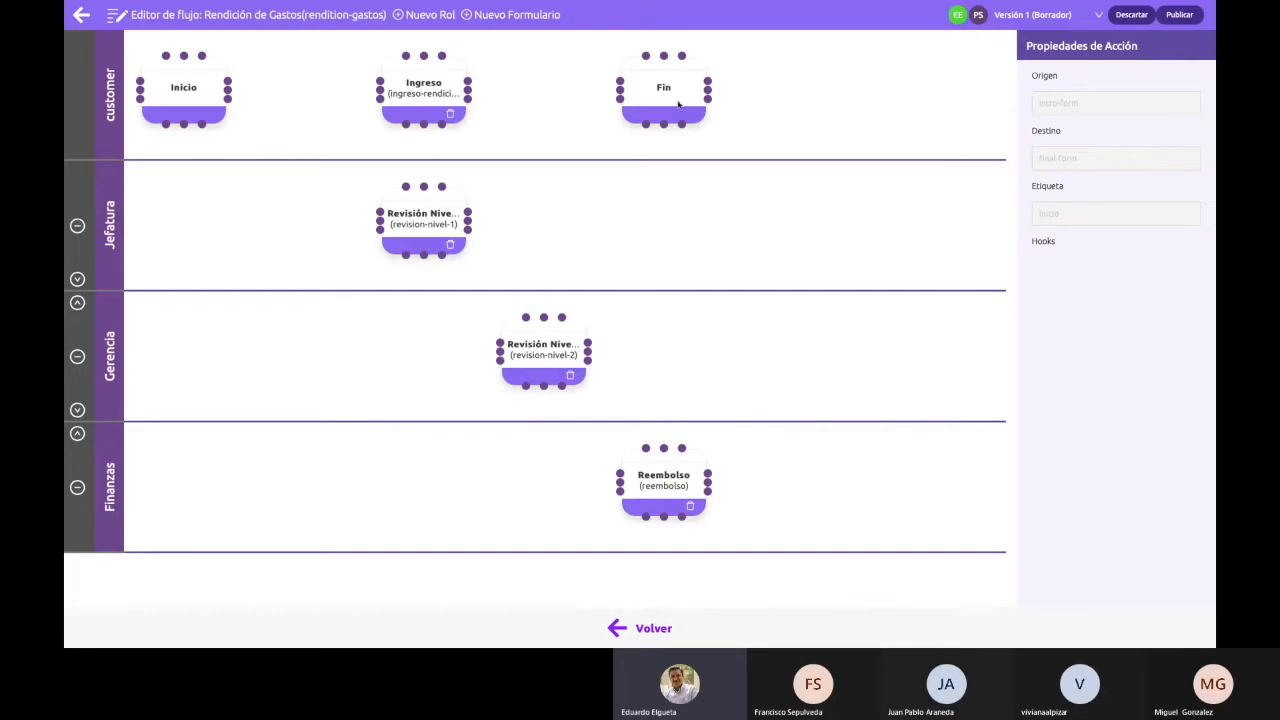
left_click(381, 86)
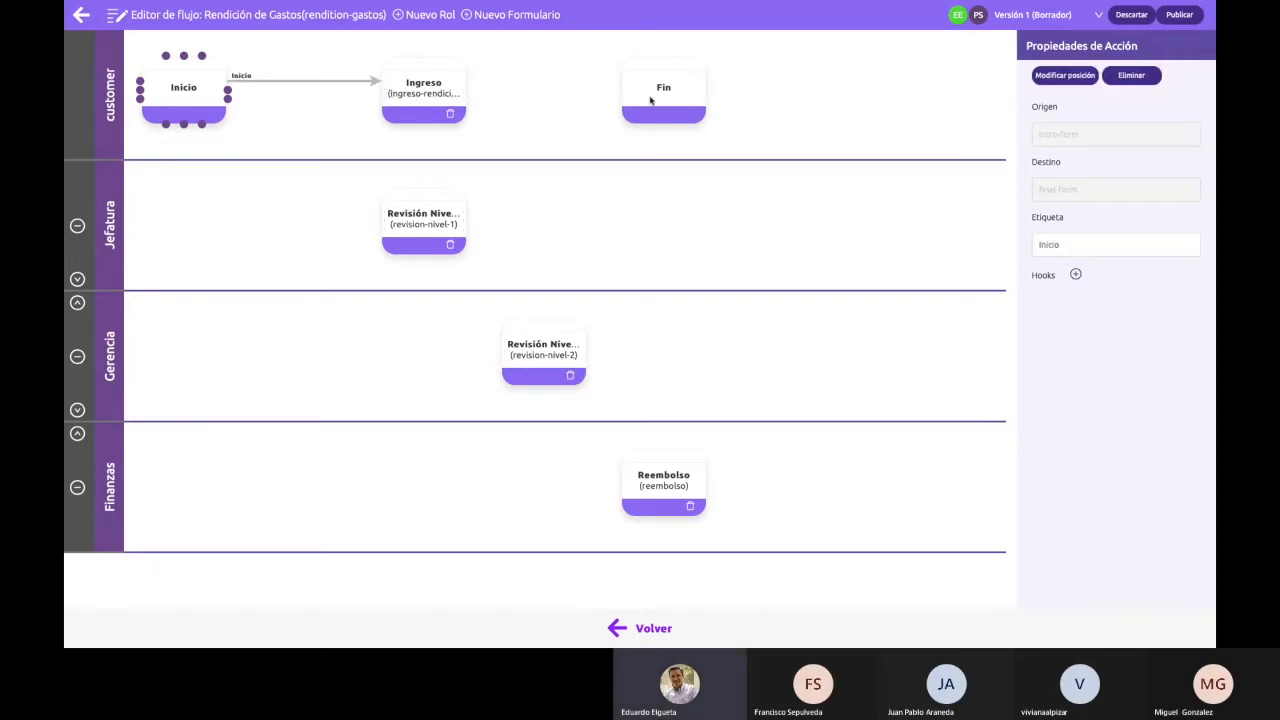
- Move the Fin form two columns further along the customer lane, away from Ingreso
left_click_drag(656, 70, 786, 74)
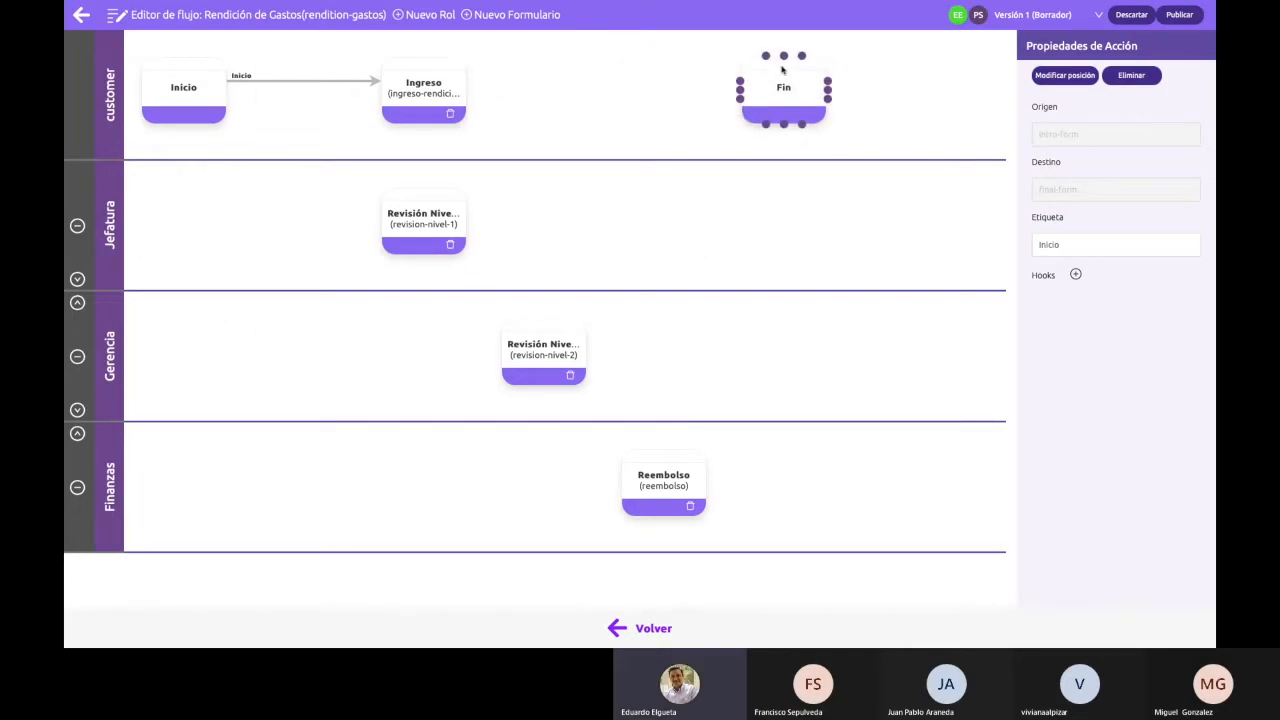
left_click_drag(782, 68, 902, 68)
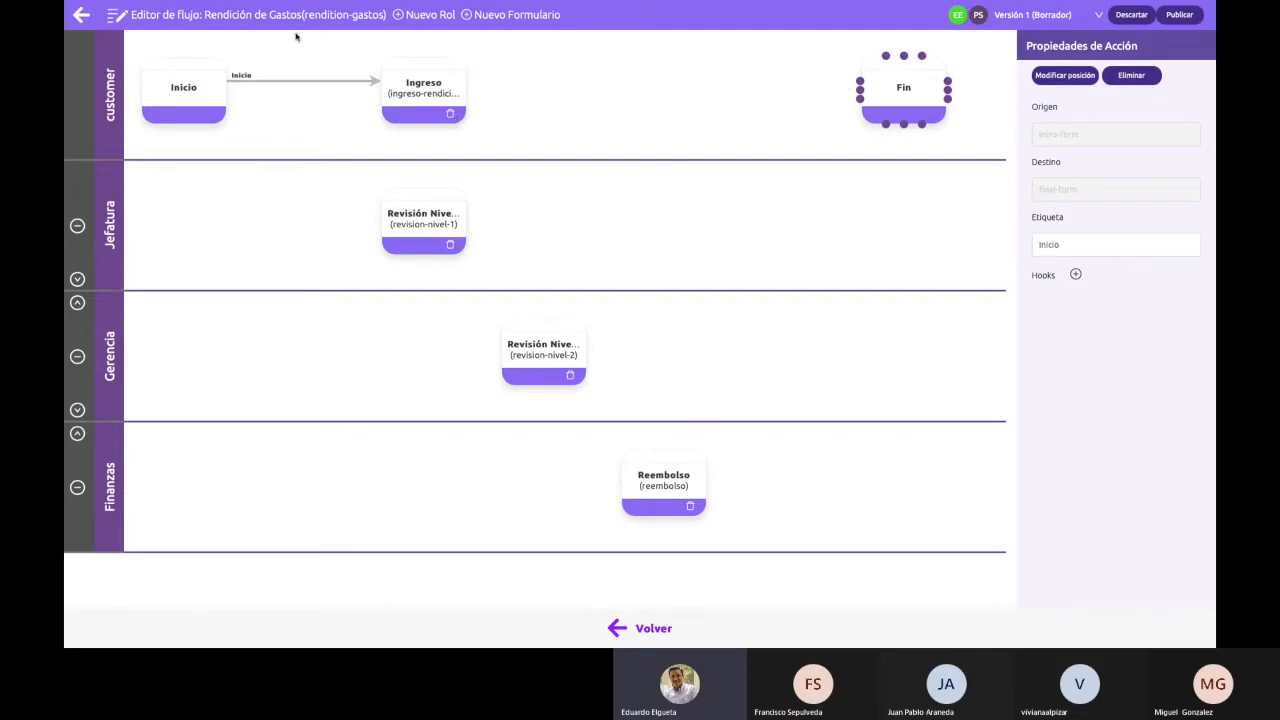
- Create a form named Rechazo with the ID rechazo-reembolso and place it in the customer lane, midway between Ingreso and Fin
left_click(506, 15)
left_click(589, 310)
type("Acep")
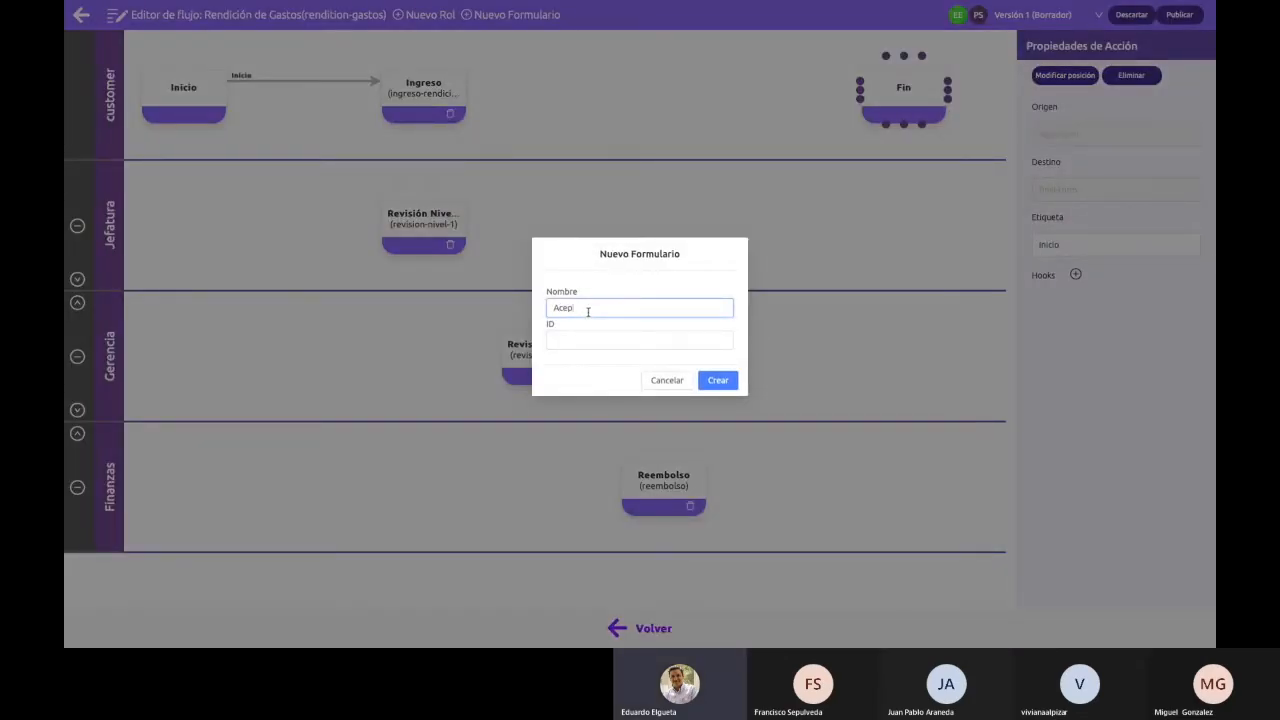
type("r")
key("BackSpace")
key("BackSpace")
key("BackSpace")
type("Rechazo")
key("Tab")
type("rechazo-ree")
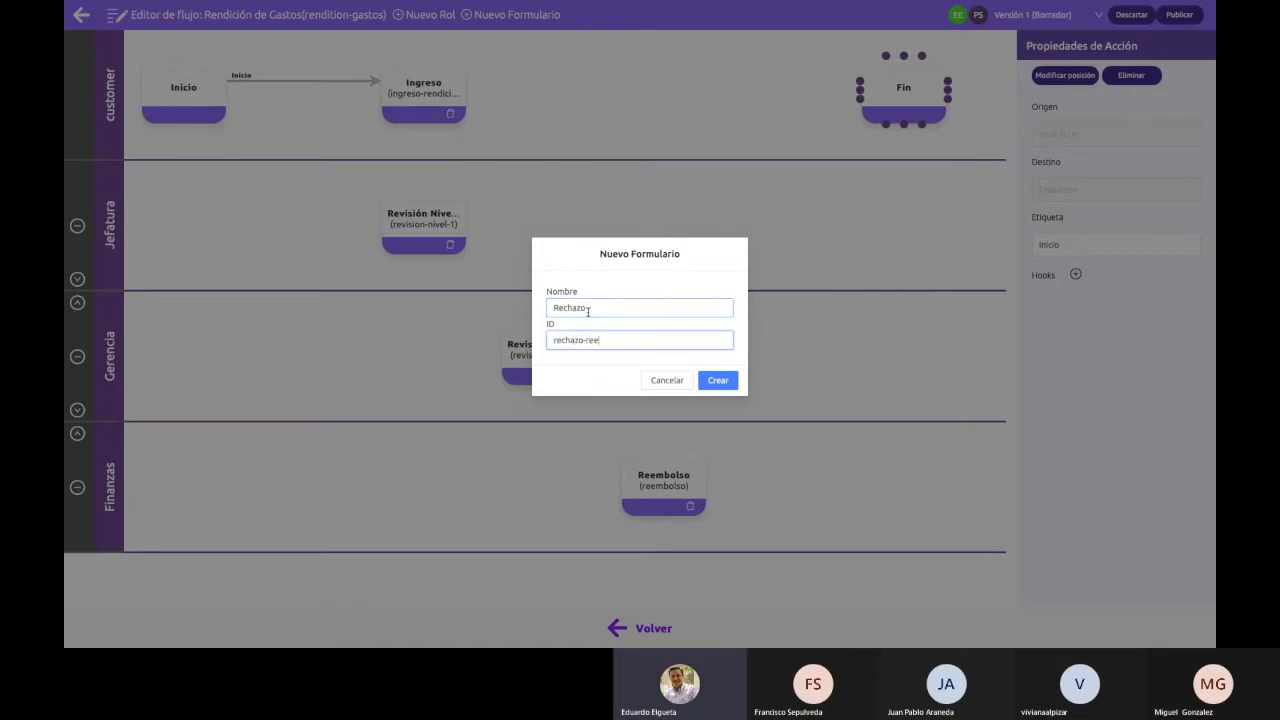
type("mbolso")
left_click(716, 380)
left_click_drag(327, 71, 674, 71)
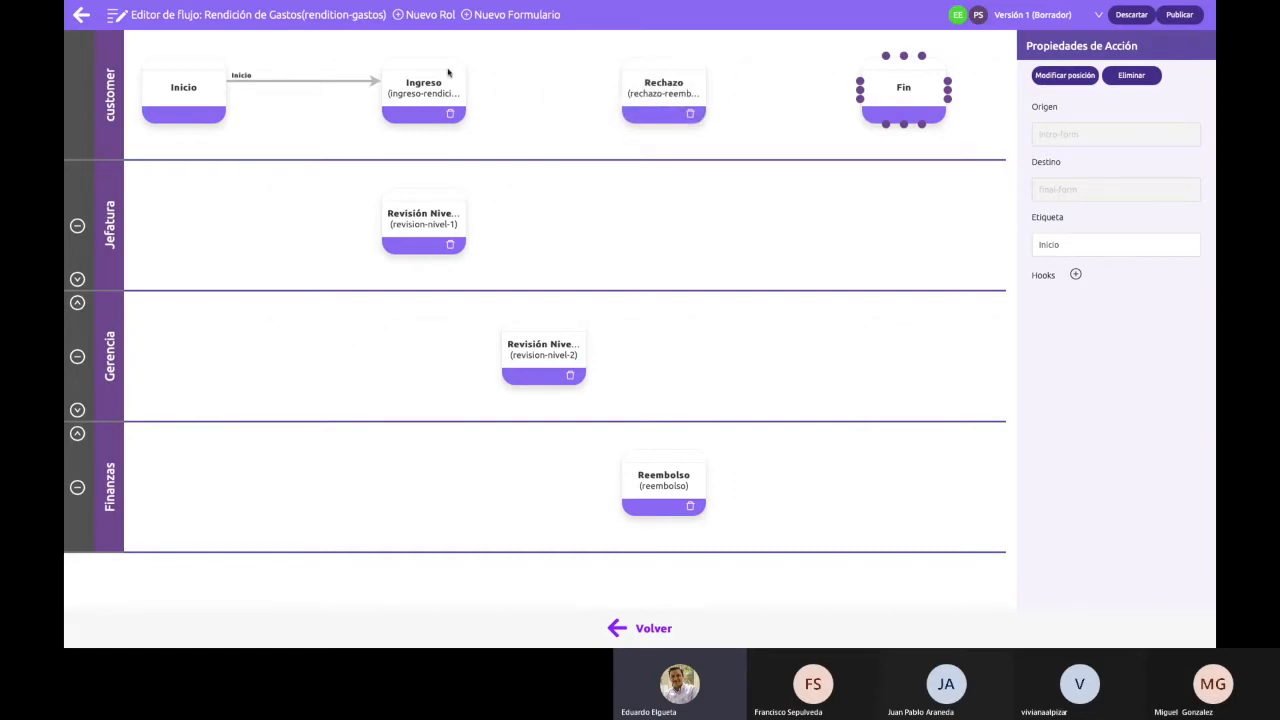
- Following the draw.io diagram, create a form named Aceptación with the ID aceptacion
left_click(487, 15)
left_click(606, 310)
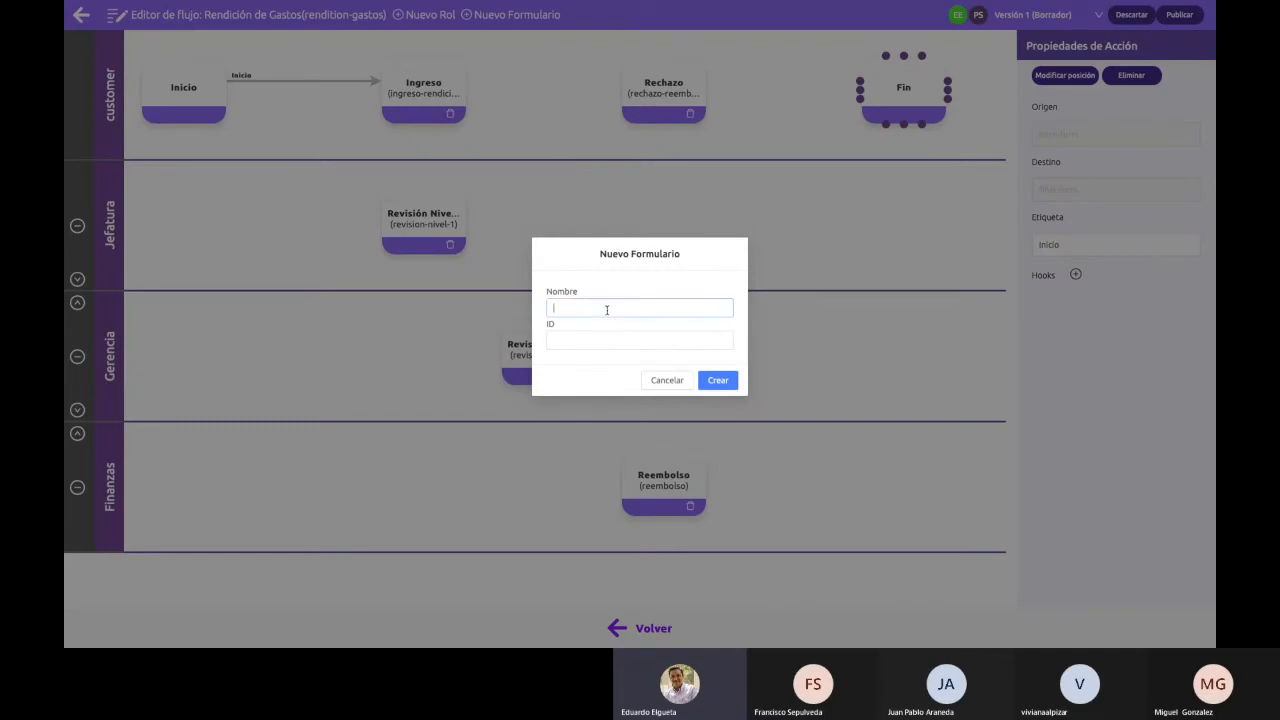
type("Ace")
key("ctrl+Left")
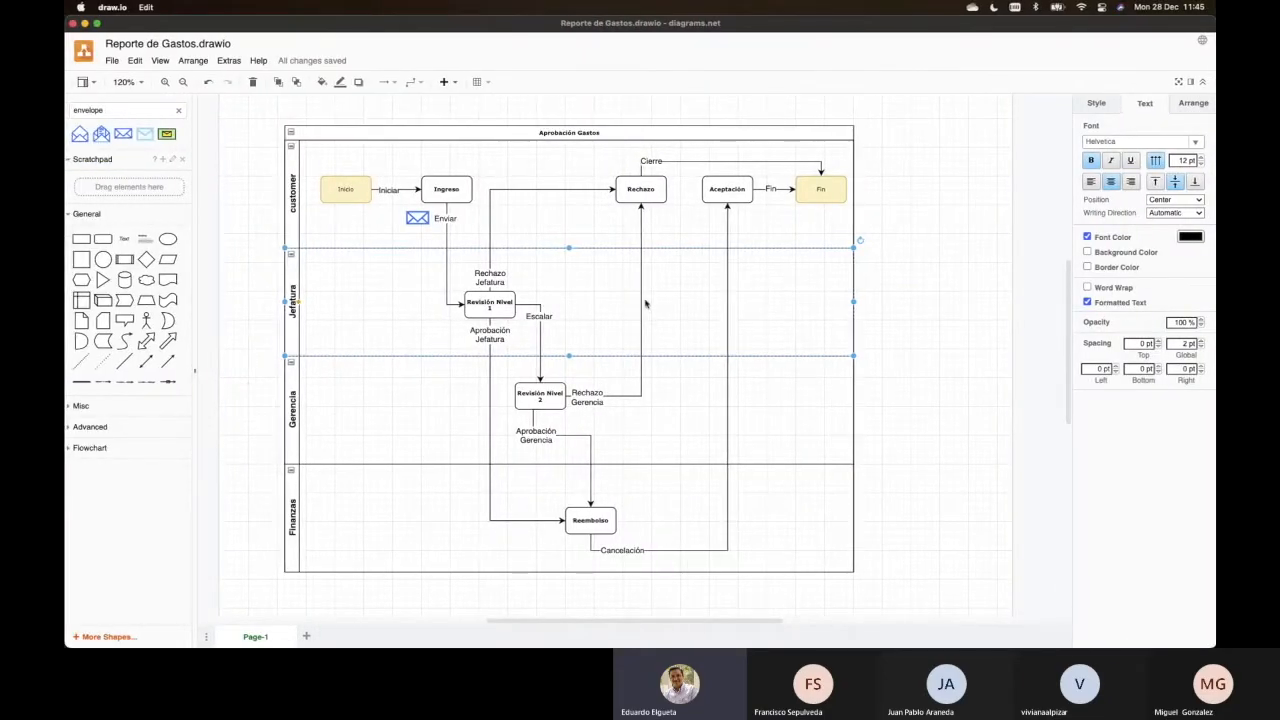
key("ctrl+Right")
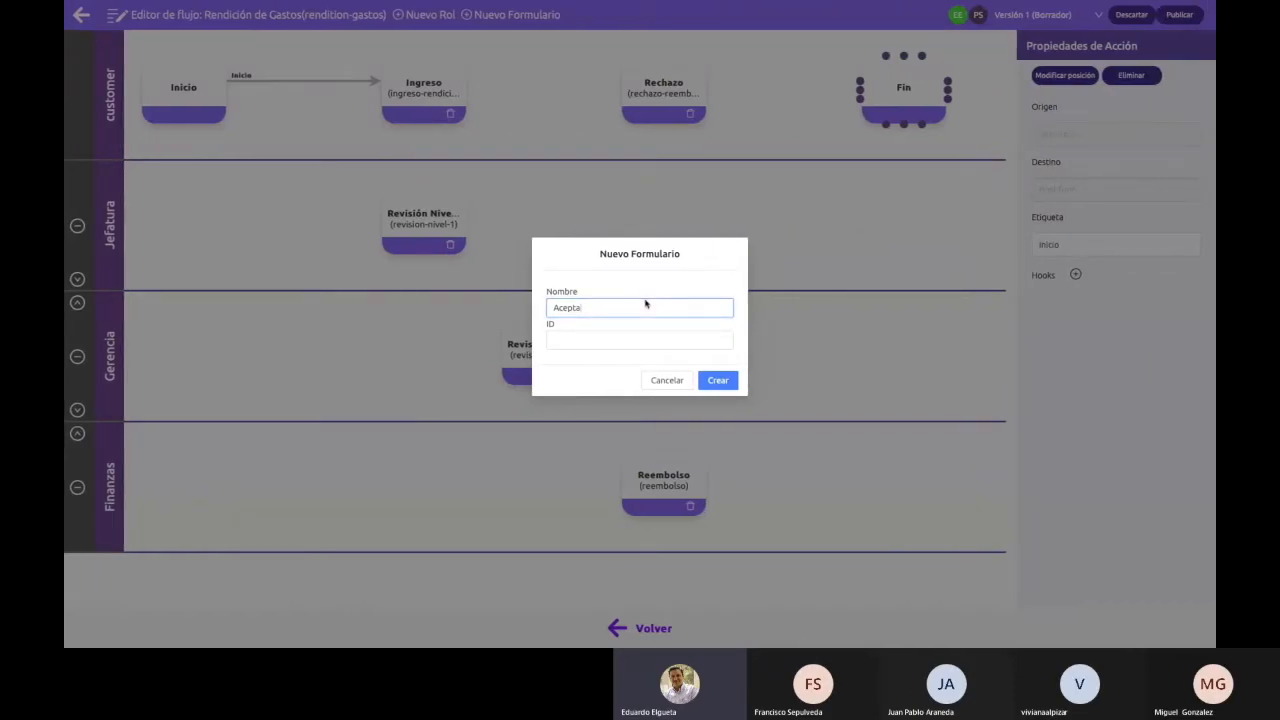
type("ptación")
key("Tab")
type("aceptacion")
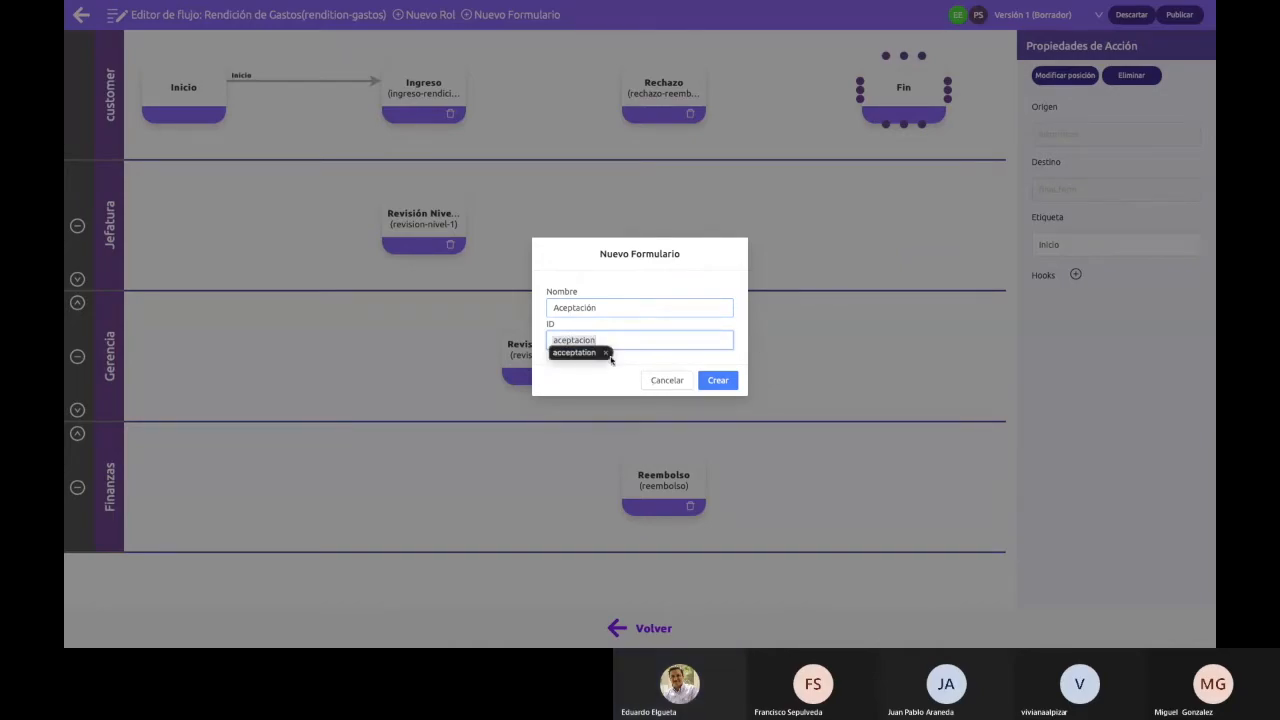
left_click(718, 380)
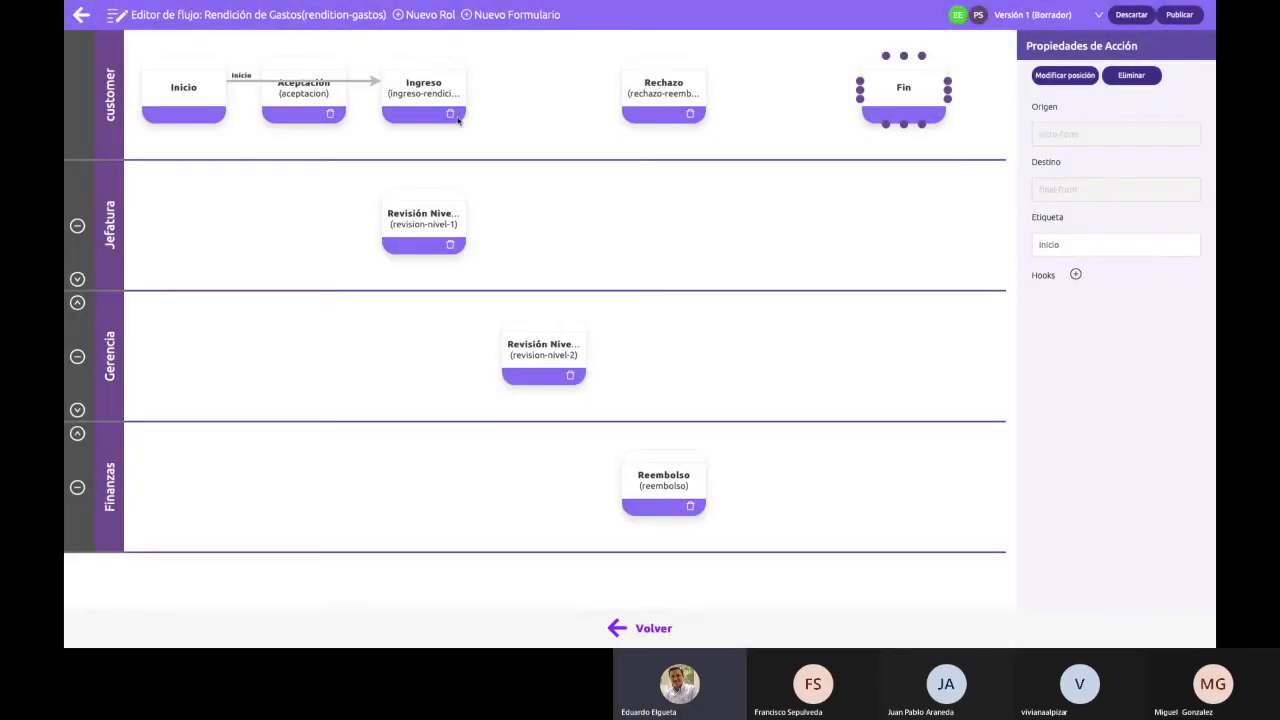
- Place Aceptación in the customer lane two columns after Rechazo, with the Fin form in the column right after it
left_click_drag(303, 88, 925, 60)
scroll(735, 134, "right", 1)
left_click_drag(735, 66, 828, 72)
scroll(768, 133, "left", 1)
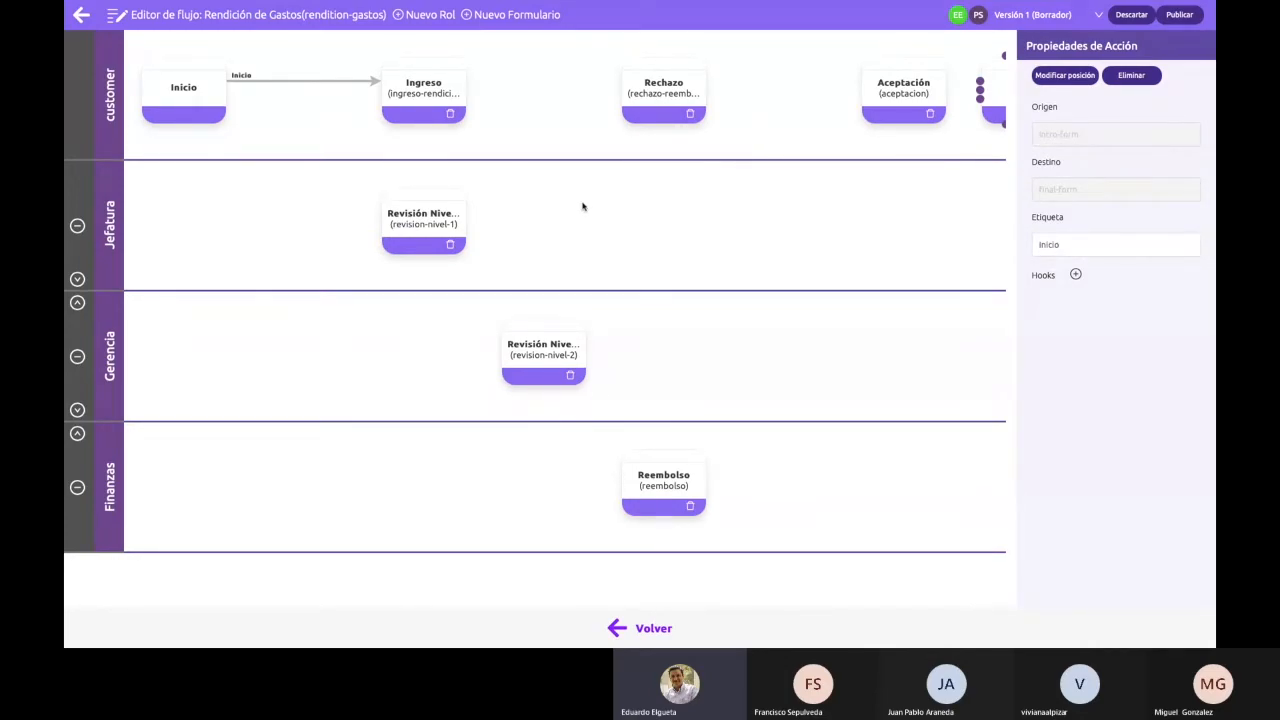
- Connect Ingreso to Revisión Nivel 1 with an action labelled Enviar Reembolso
left_click(434, 74)
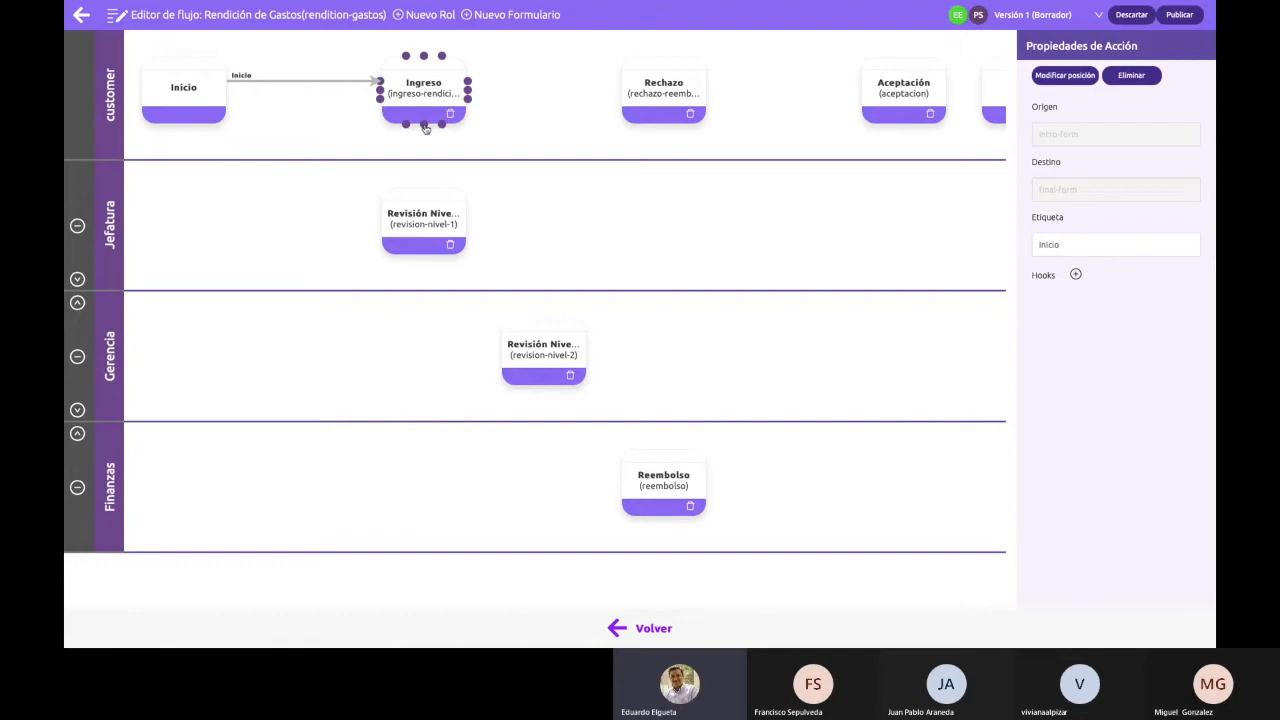
left_click_drag(425, 128, 424, 188)
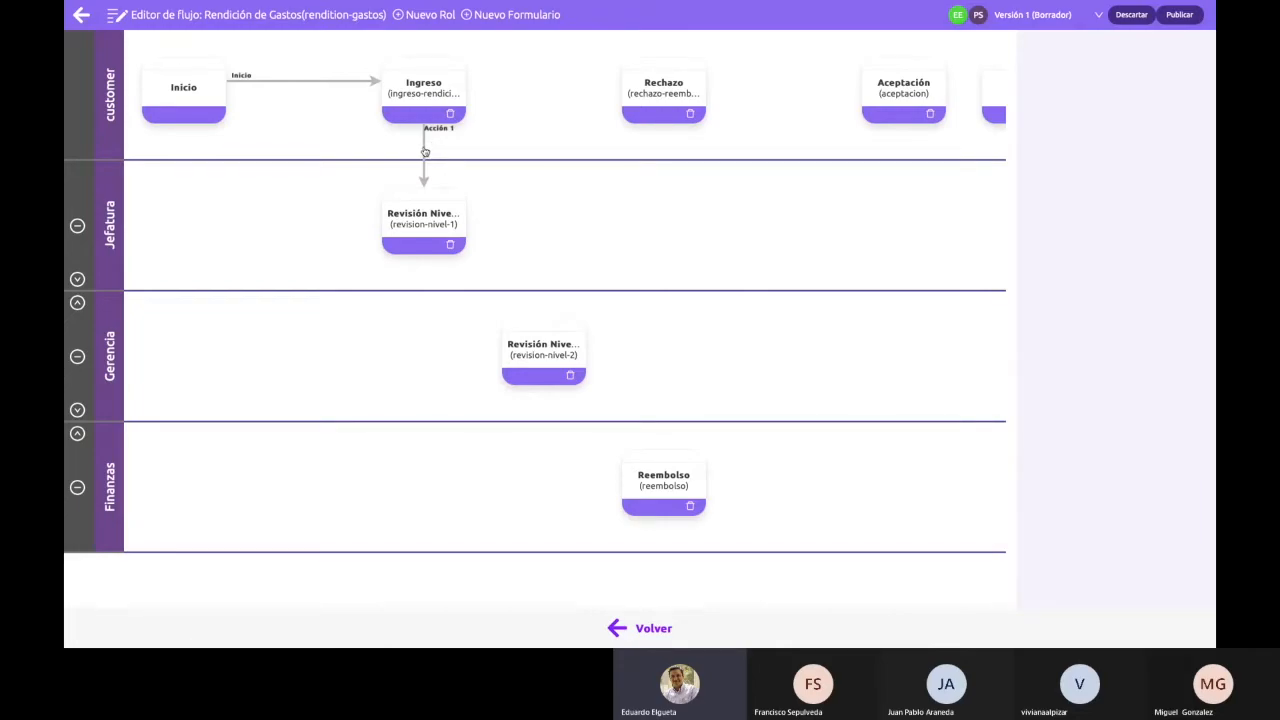
left_click(425, 151)
left_click(1097, 242)
triple_click(1097, 242)
type("EN")
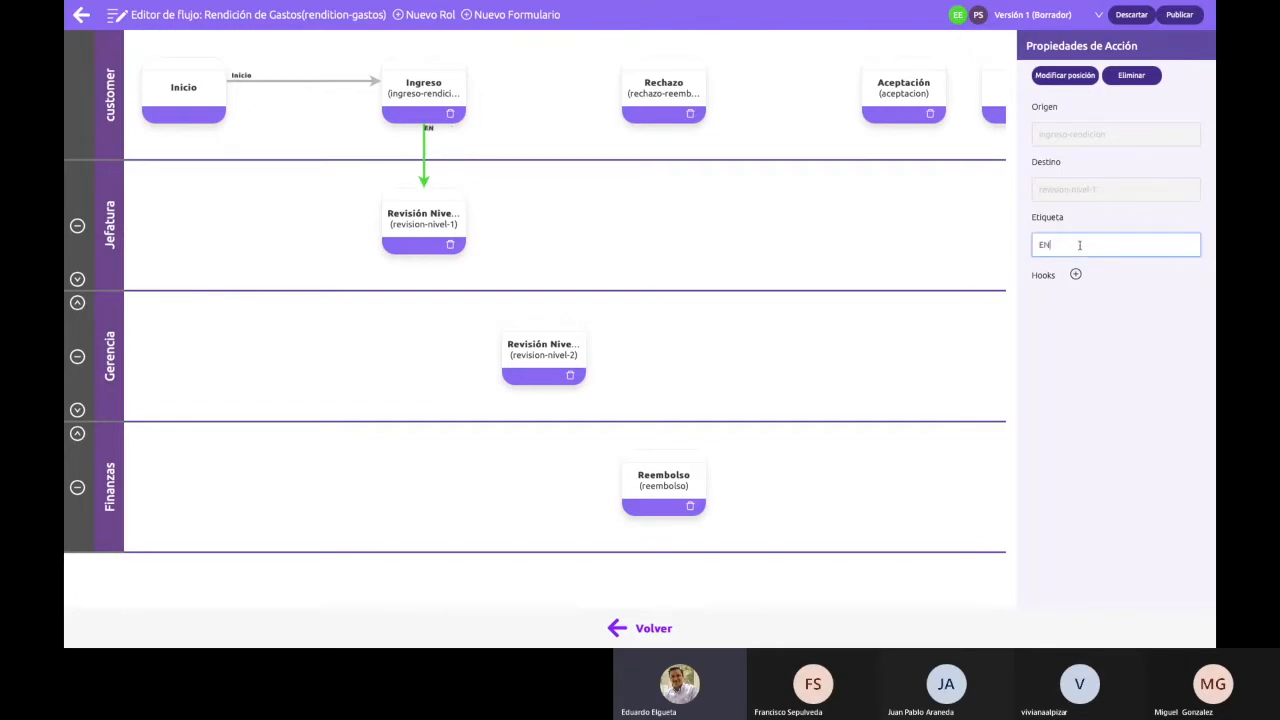
key("BackSpace")
key("BackSpace")
key("BackSpace")
key("BackSpace")
type("Enviar Reembolso")
left_click(751, 260)
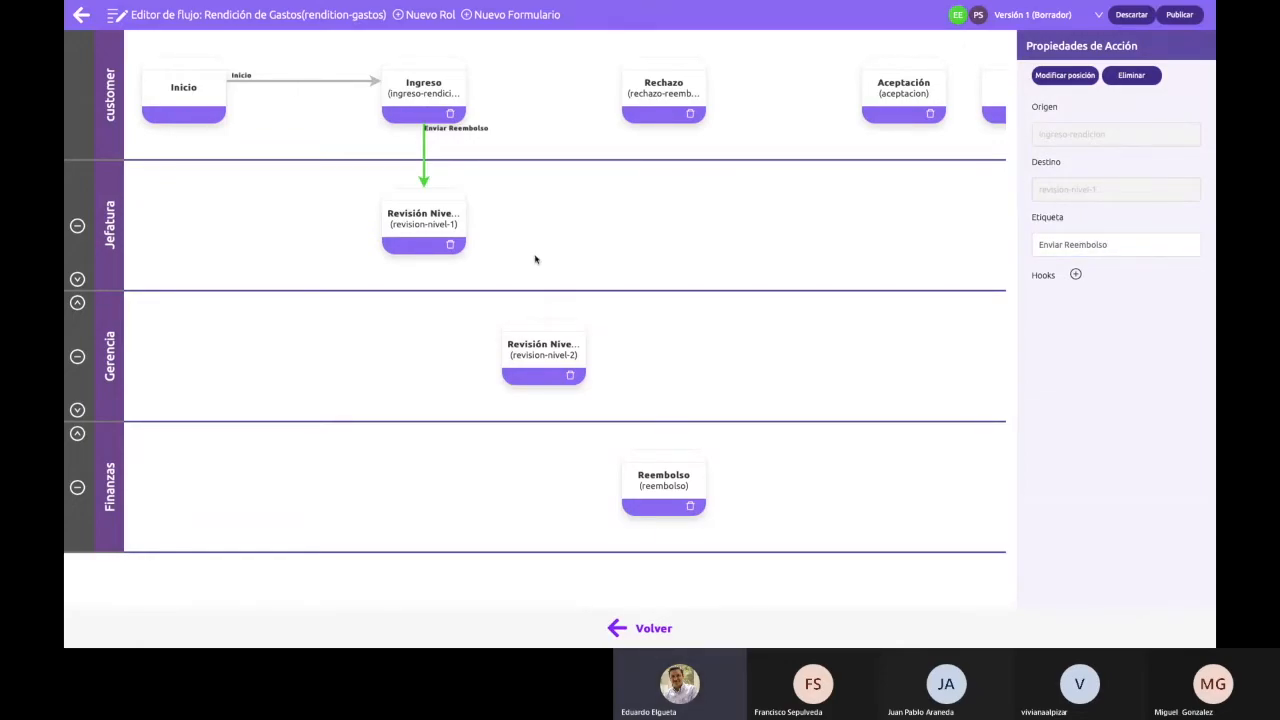
- Connect Revisión Nivel 1 to Reembolso in the Finanzas lane with an action labelled Aceptar Rembolso
mouse_move(442, 201)
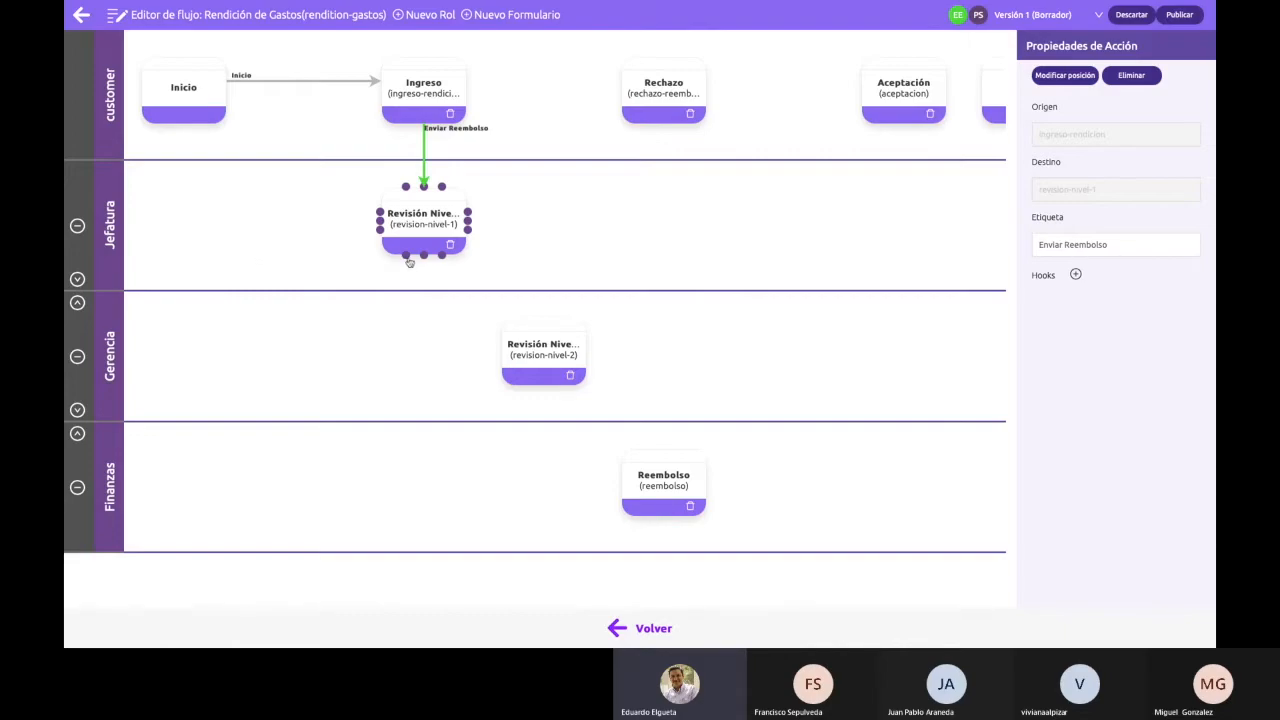
left_click_drag(408, 260, 620, 500)
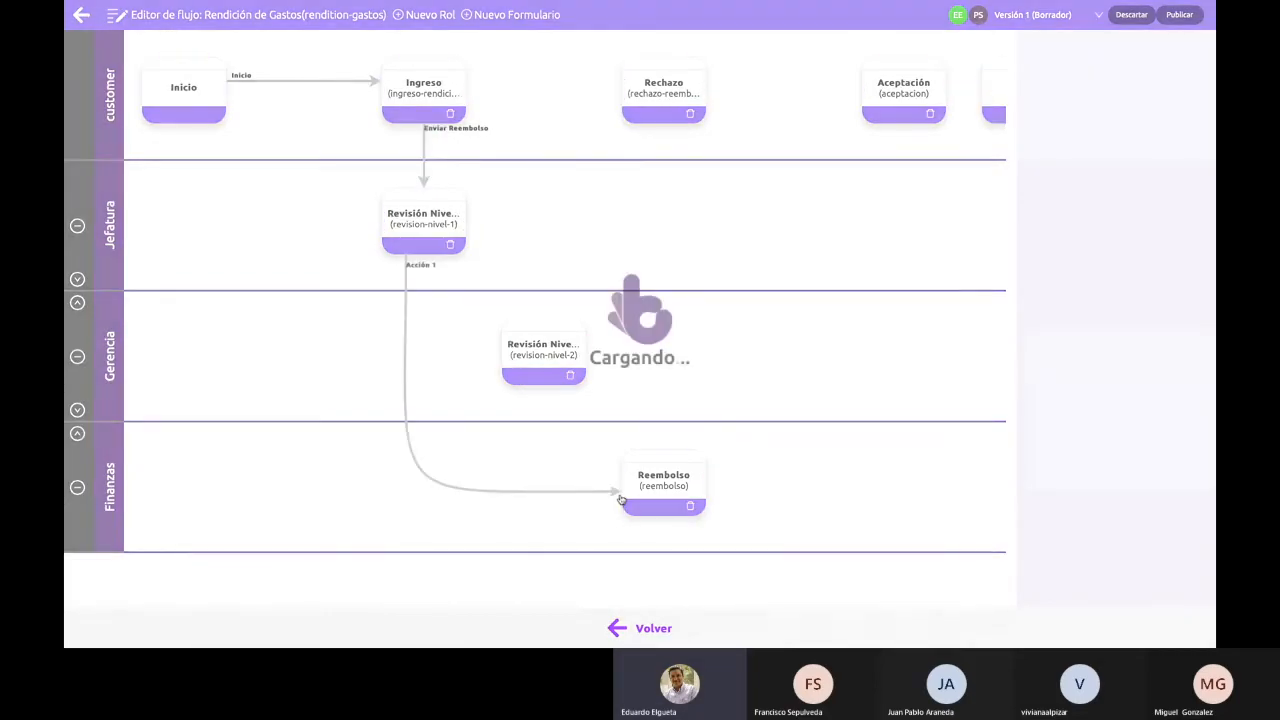
left_click(408, 278)
double_click(1044, 245)
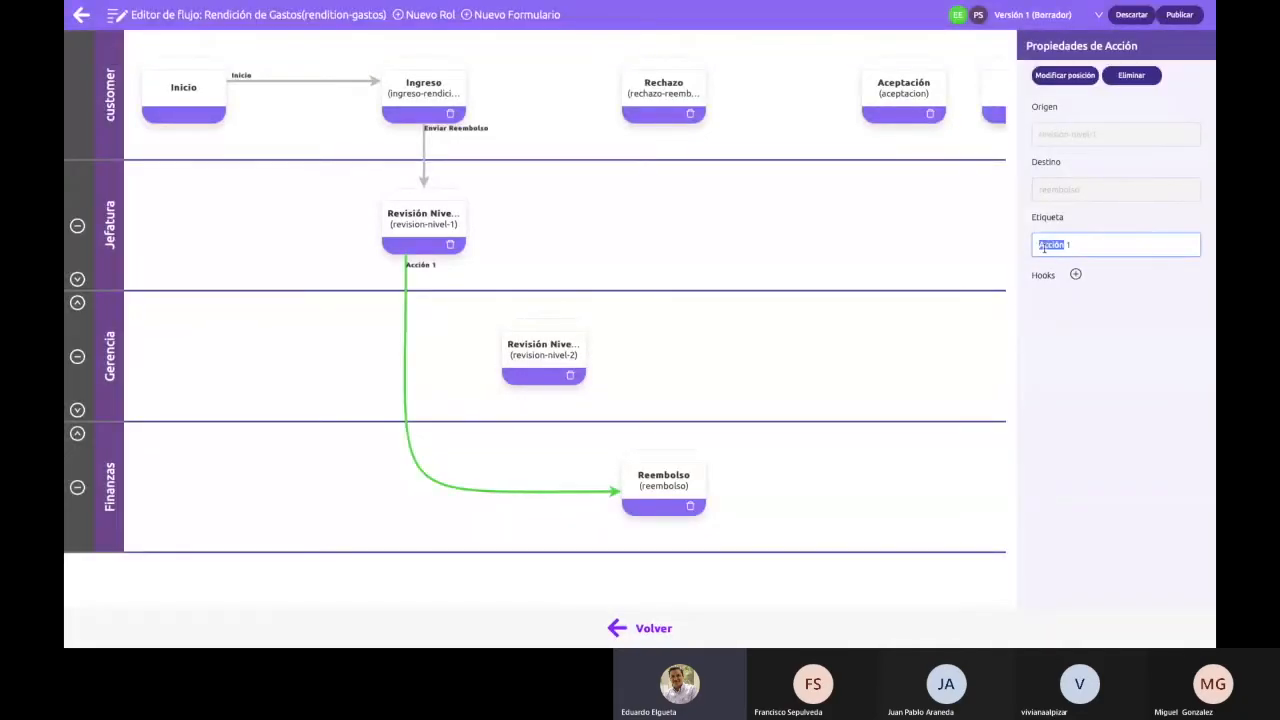
type("Aceprtar Rembolso")
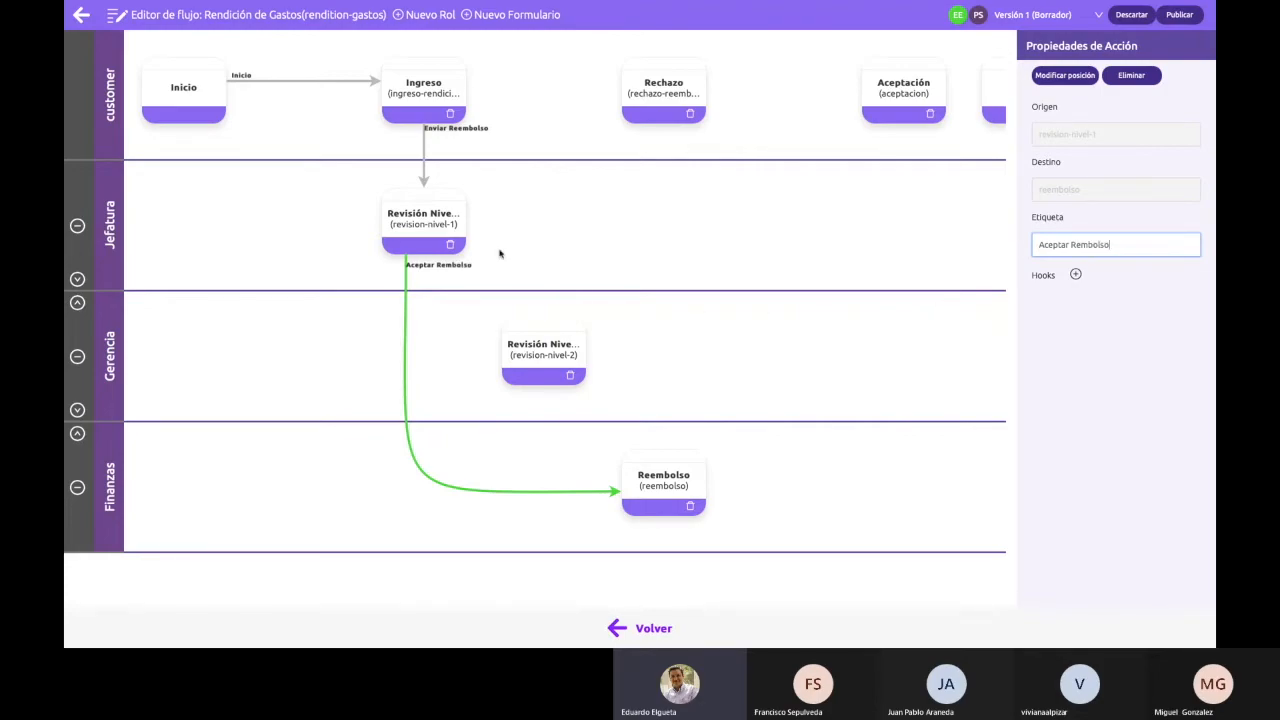
left_click(451, 202)
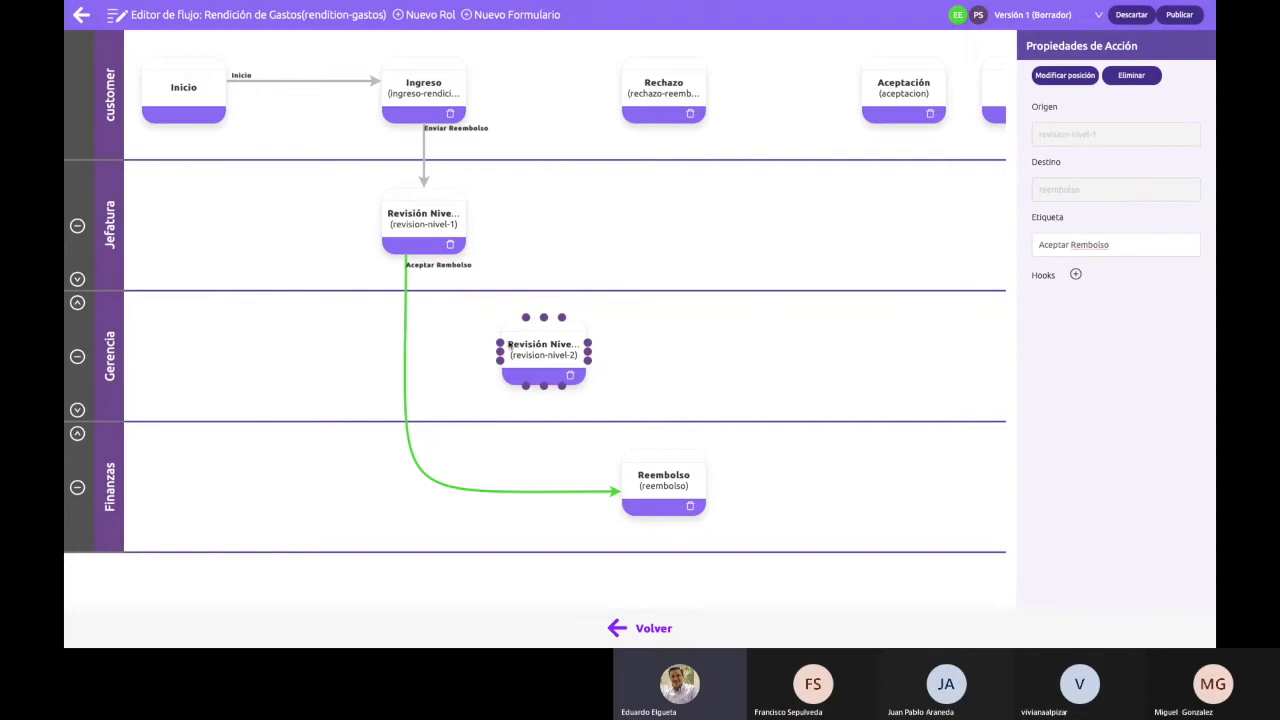
left_click_drag(500, 343, 441, 258)
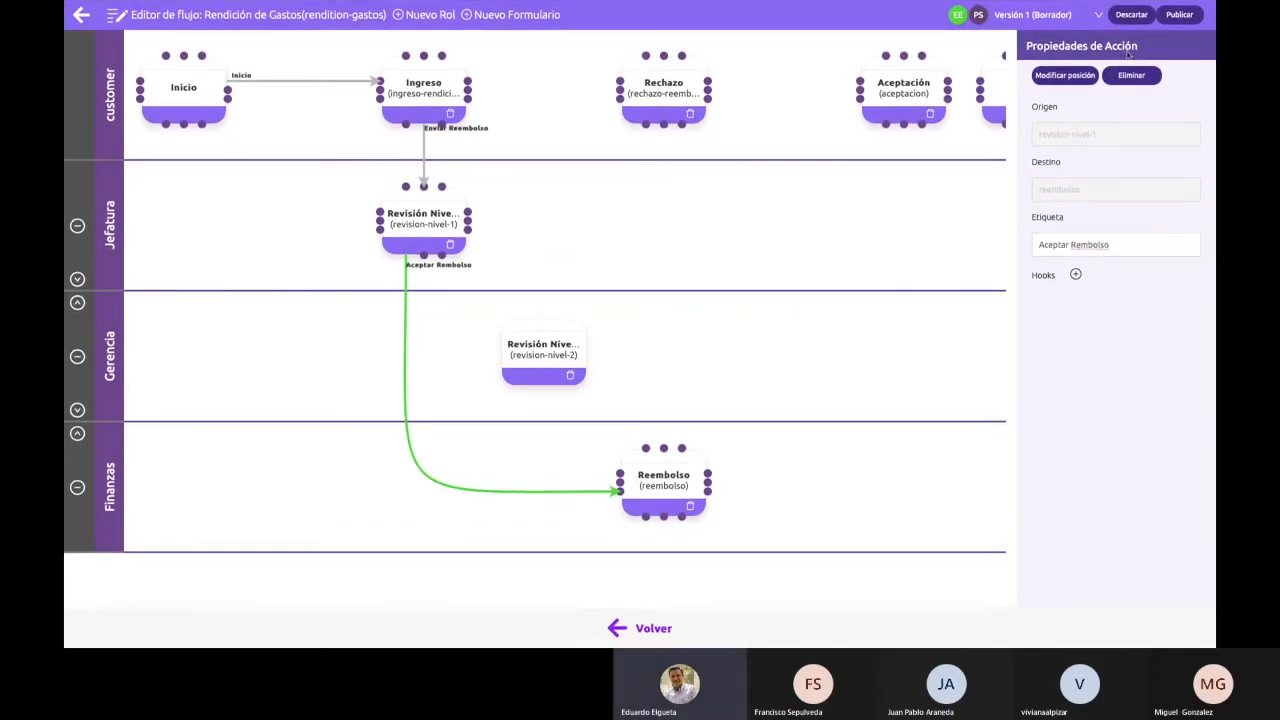
left_click(1128, 249)
left_click(761, 221)
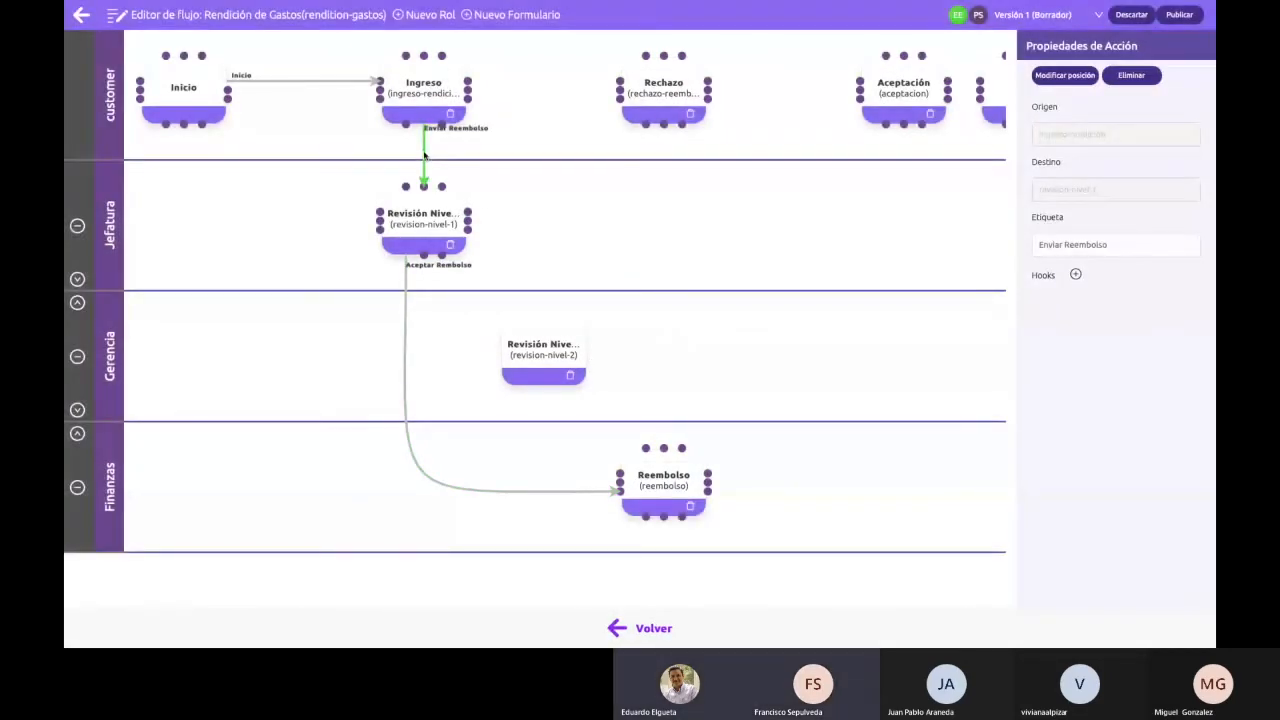
left_click(406, 311)
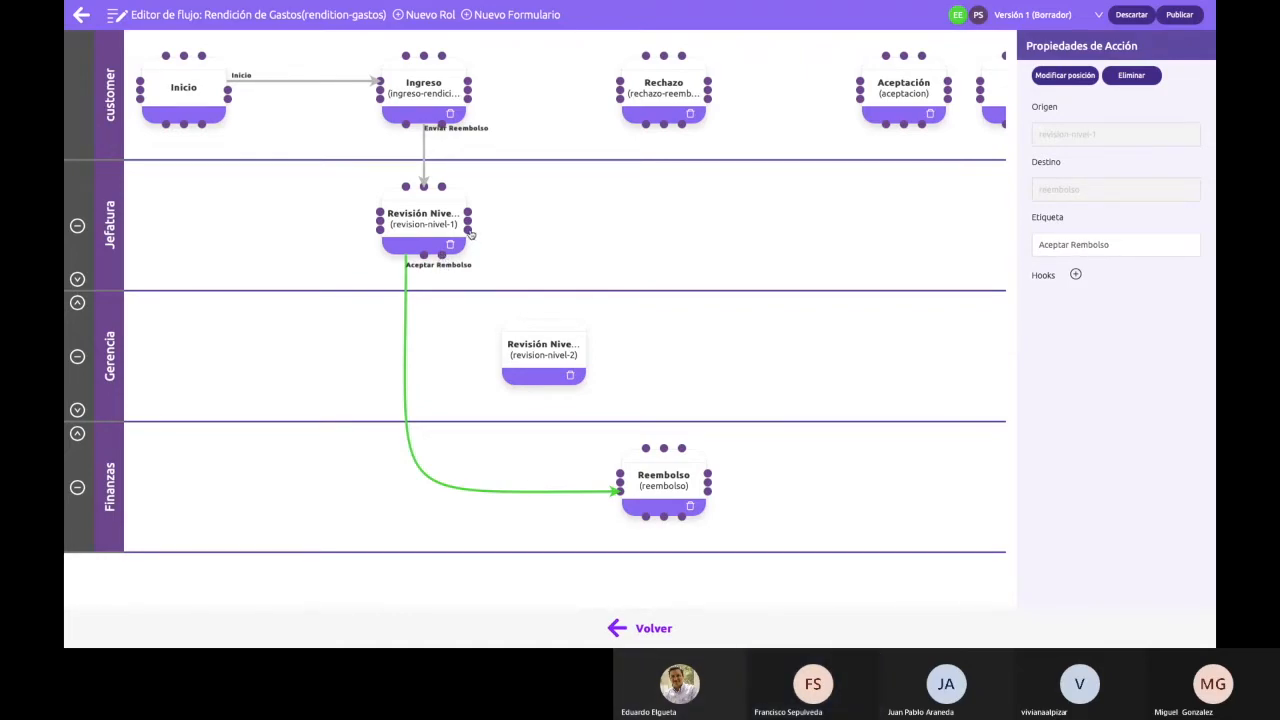
left_click_drag(472, 236, 500, 345)
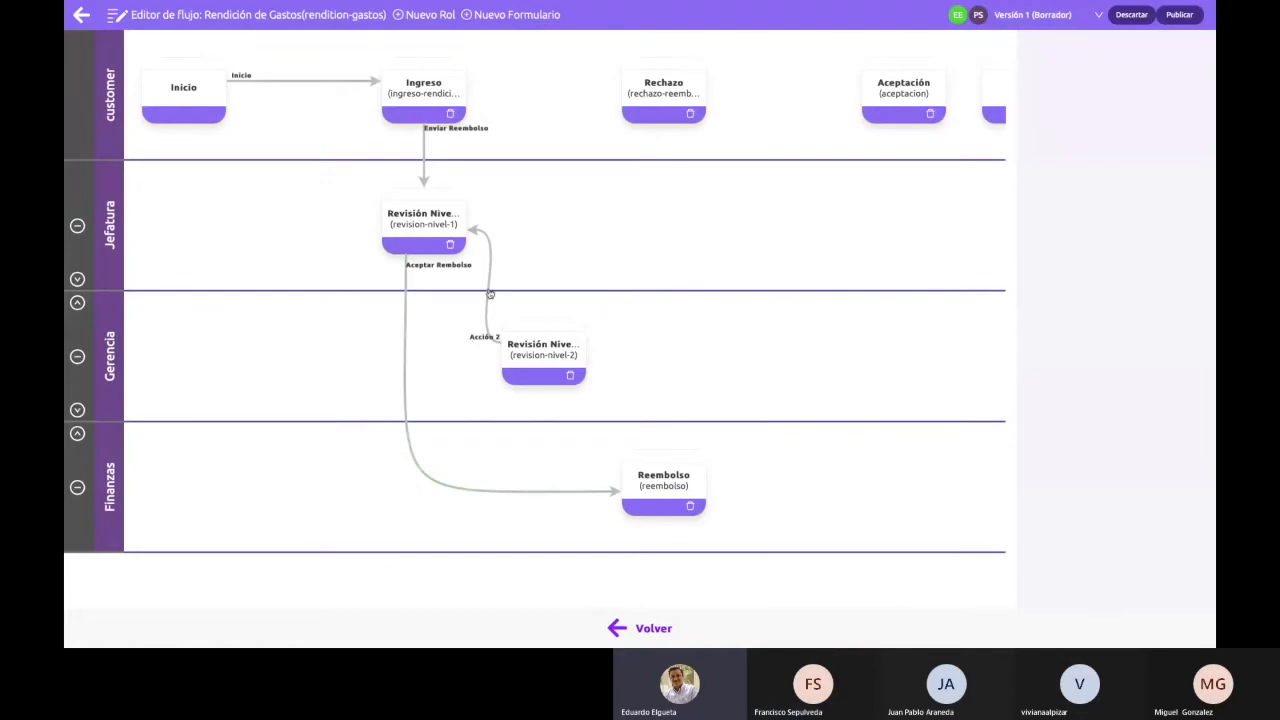
left_click(489, 287)
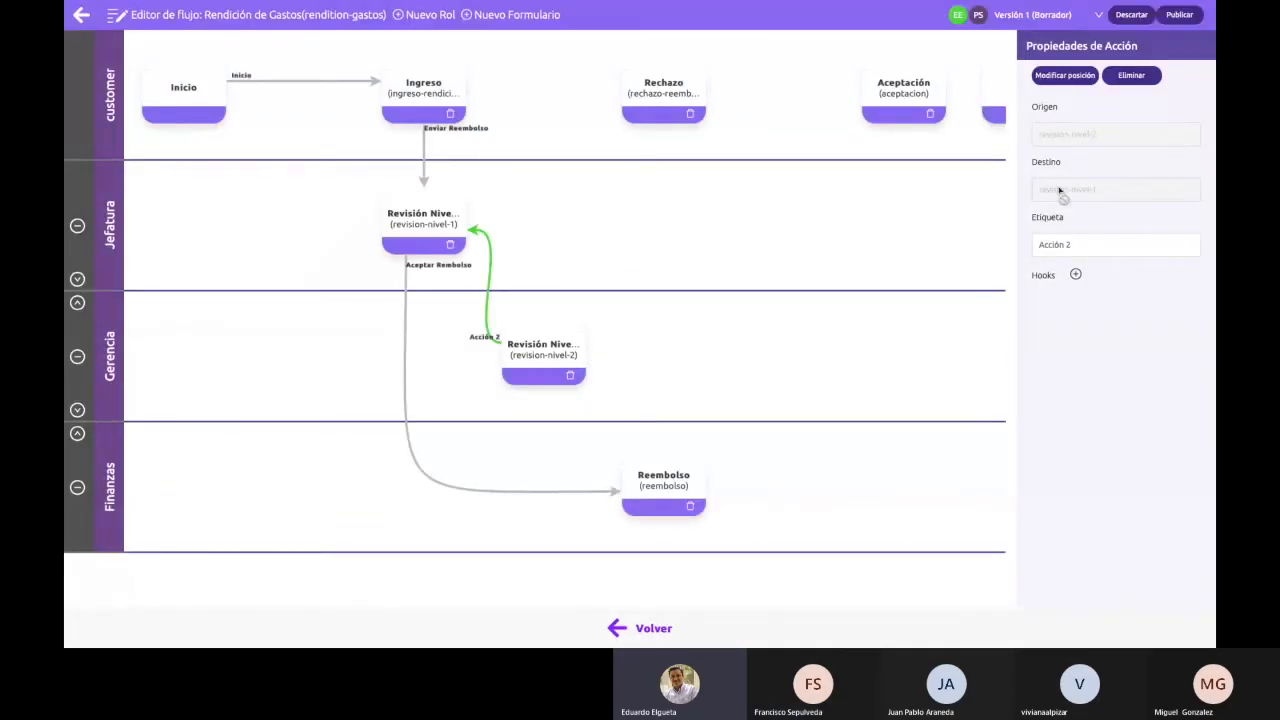
left_click(1148, 77)
left_click(729, 121)
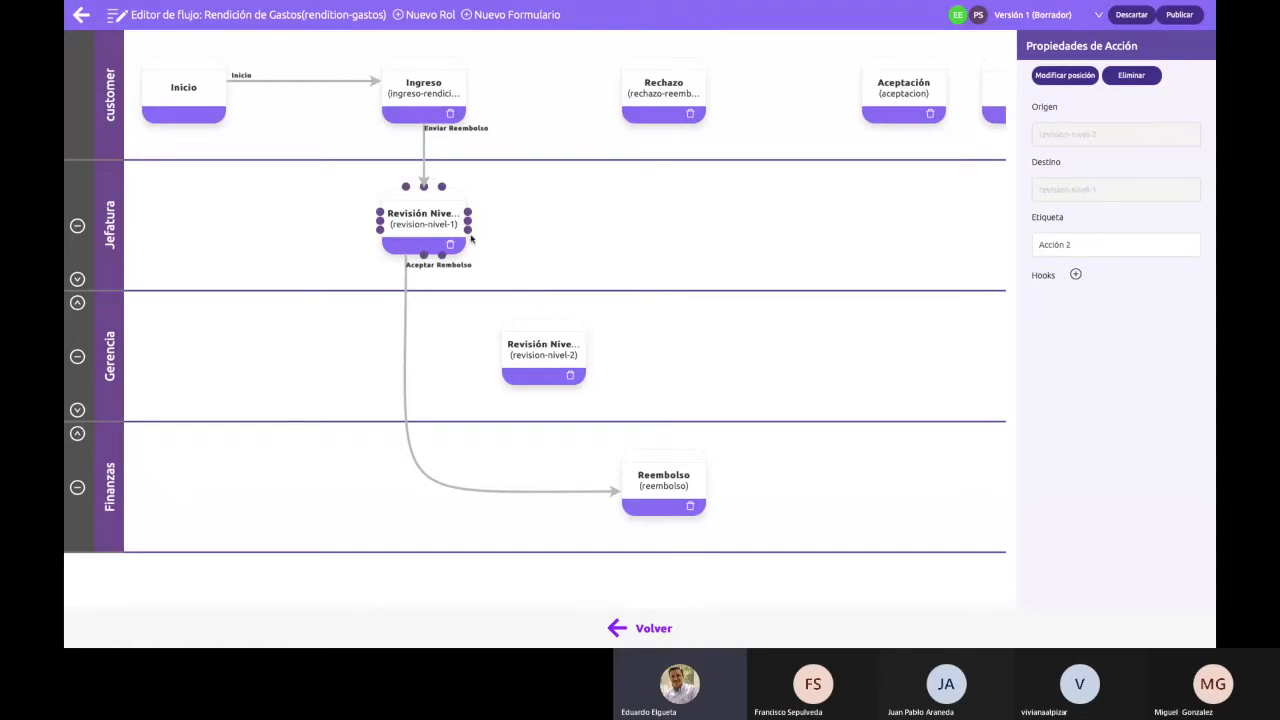
- Connect Revisión Nivel 1 to Revisión Nivel 2 with an action labelled Escalar
left_click_drag(470, 236, 527, 320)
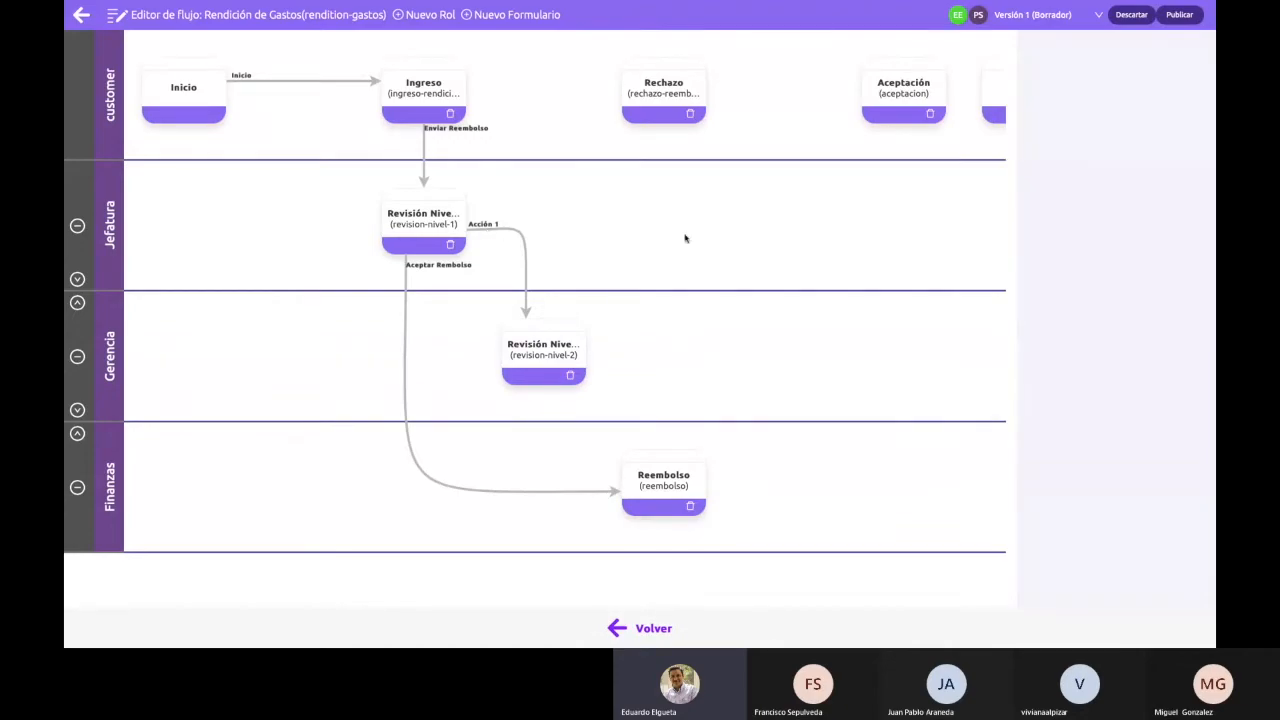
left_click(490, 234)
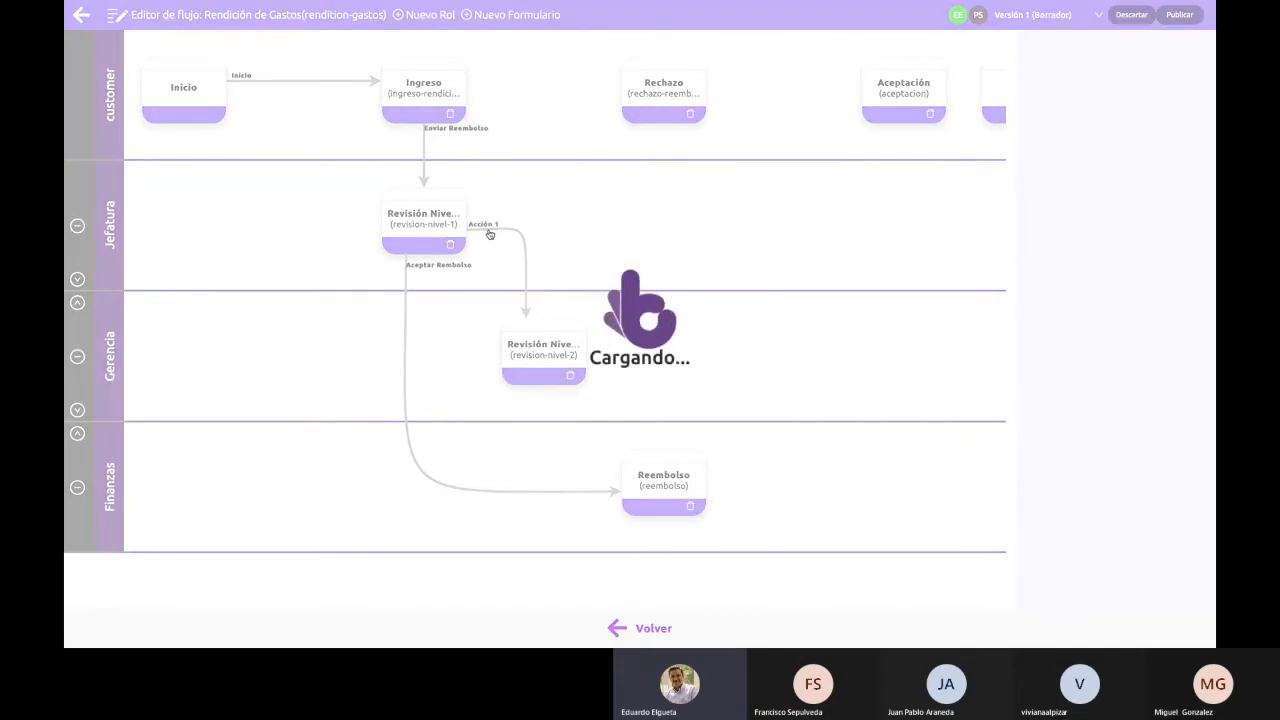
left_click(1072, 246)
key("ctrl+a")
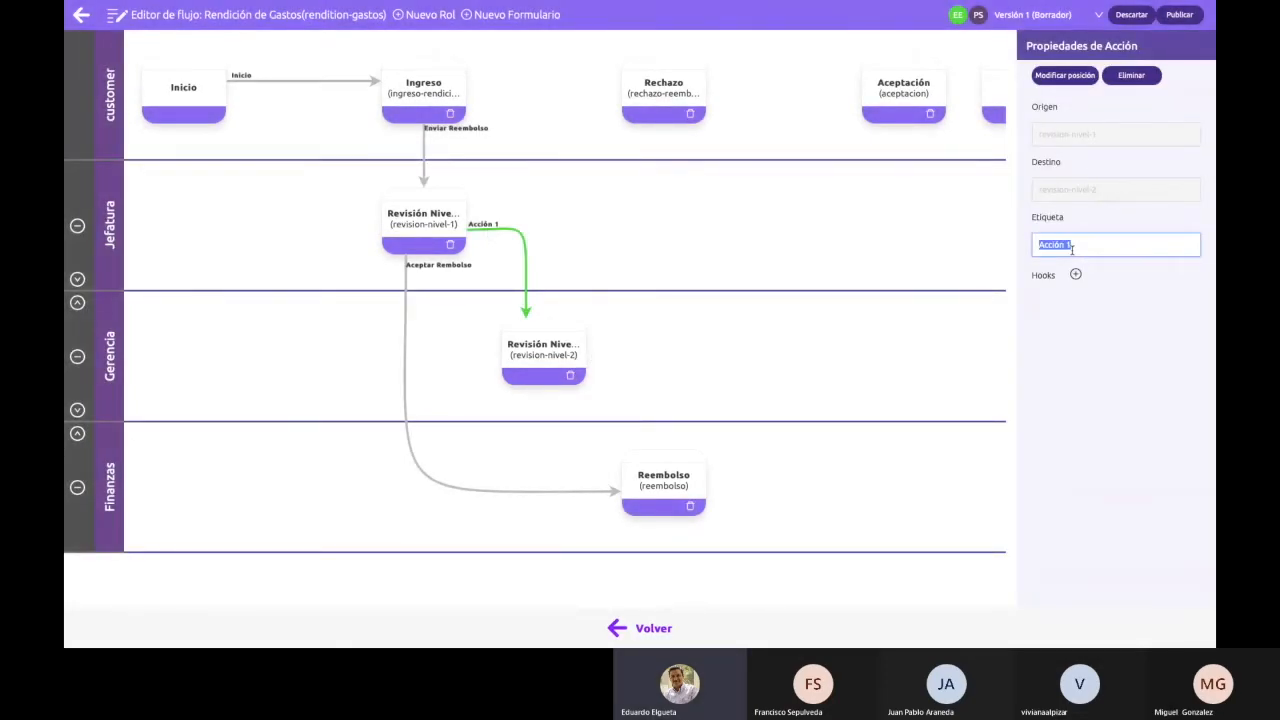
type("Escalar")
left_click(710, 328)
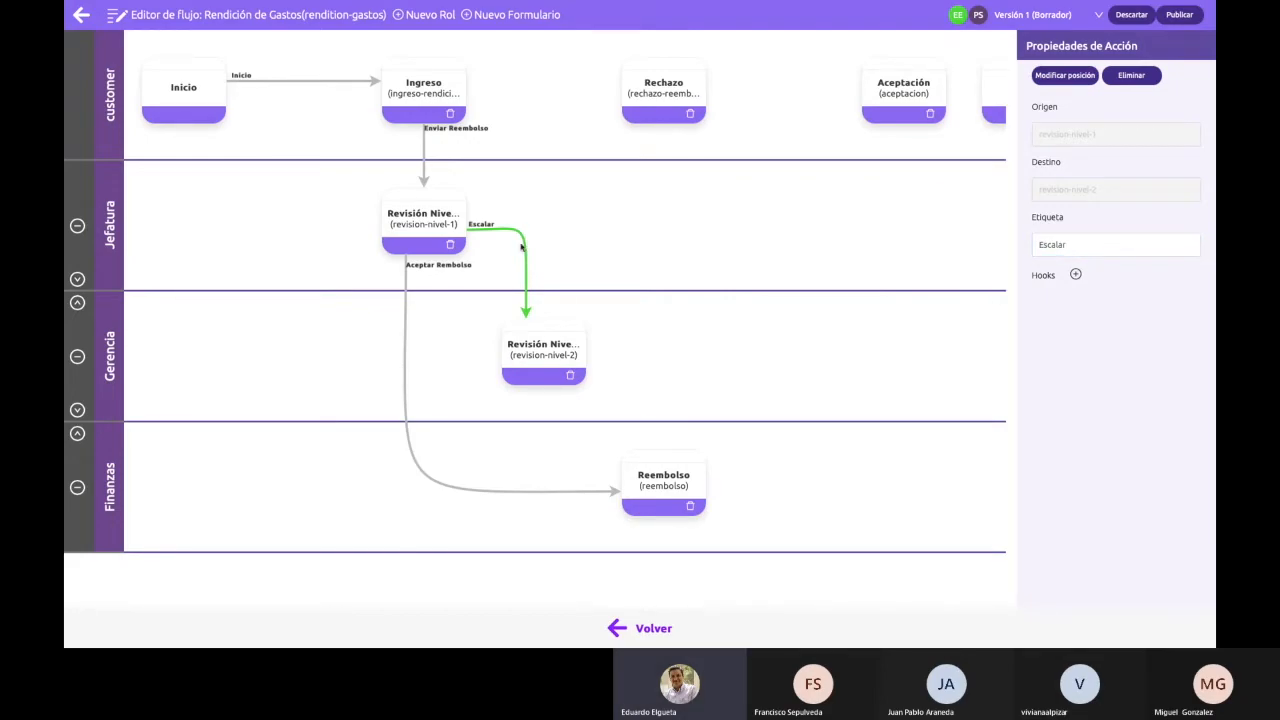
- Connect Revisión Nivel 1 to the Rechazo form with an action labelled Rechazar Reembolso
mouse_move(457, 200)
left_click_drag(468, 212, 619, 102)
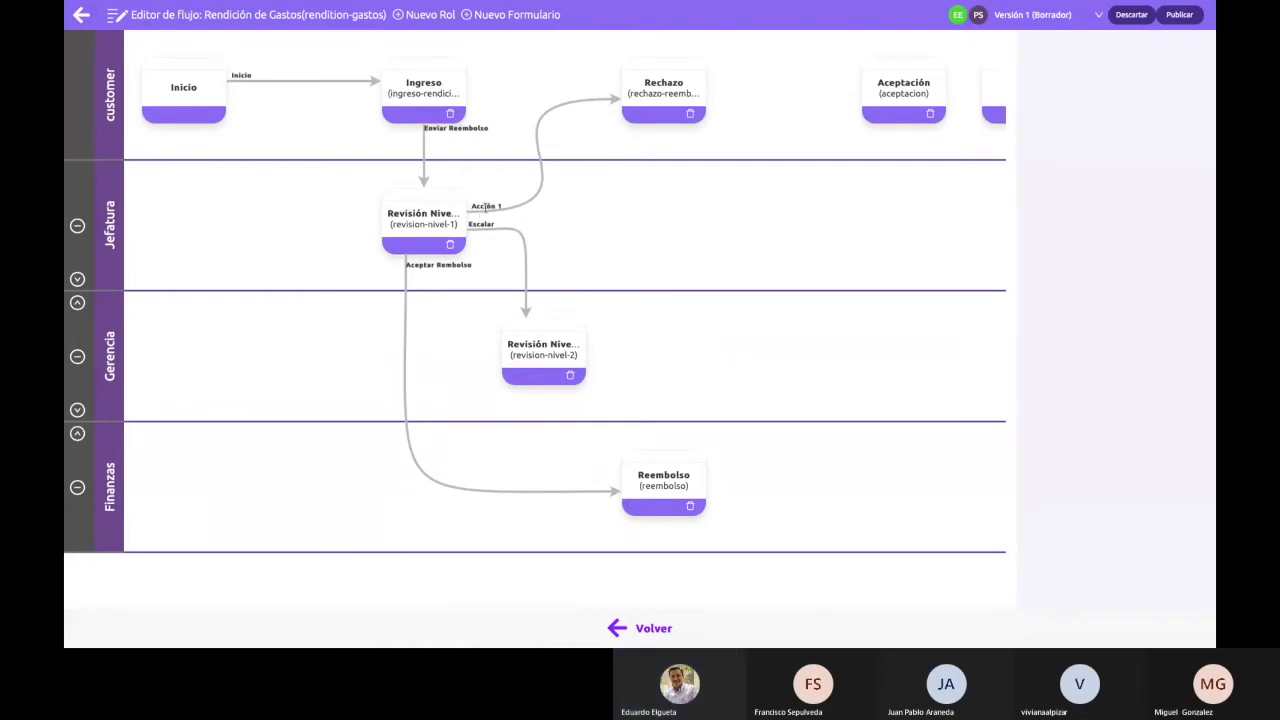
left_click(485, 207)
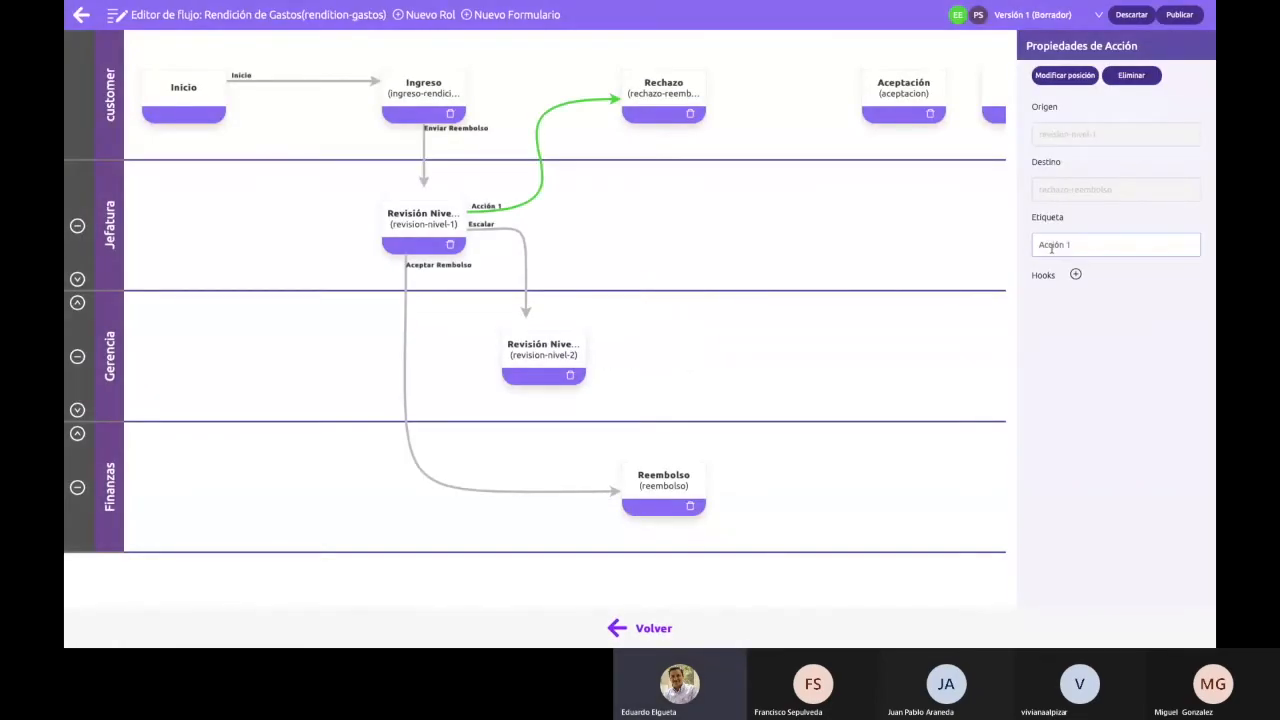
triple_click(1052, 248)
type("Rechazar R")
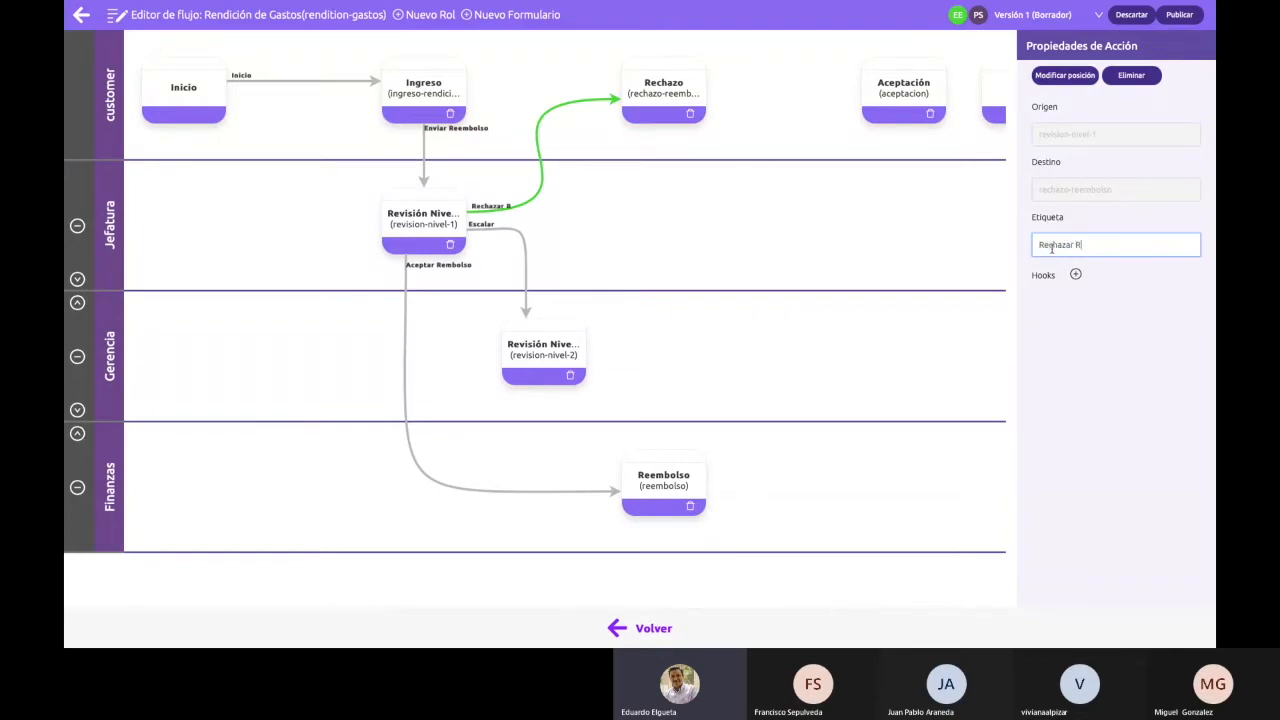
type("eembolso")
left_click(735, 271)
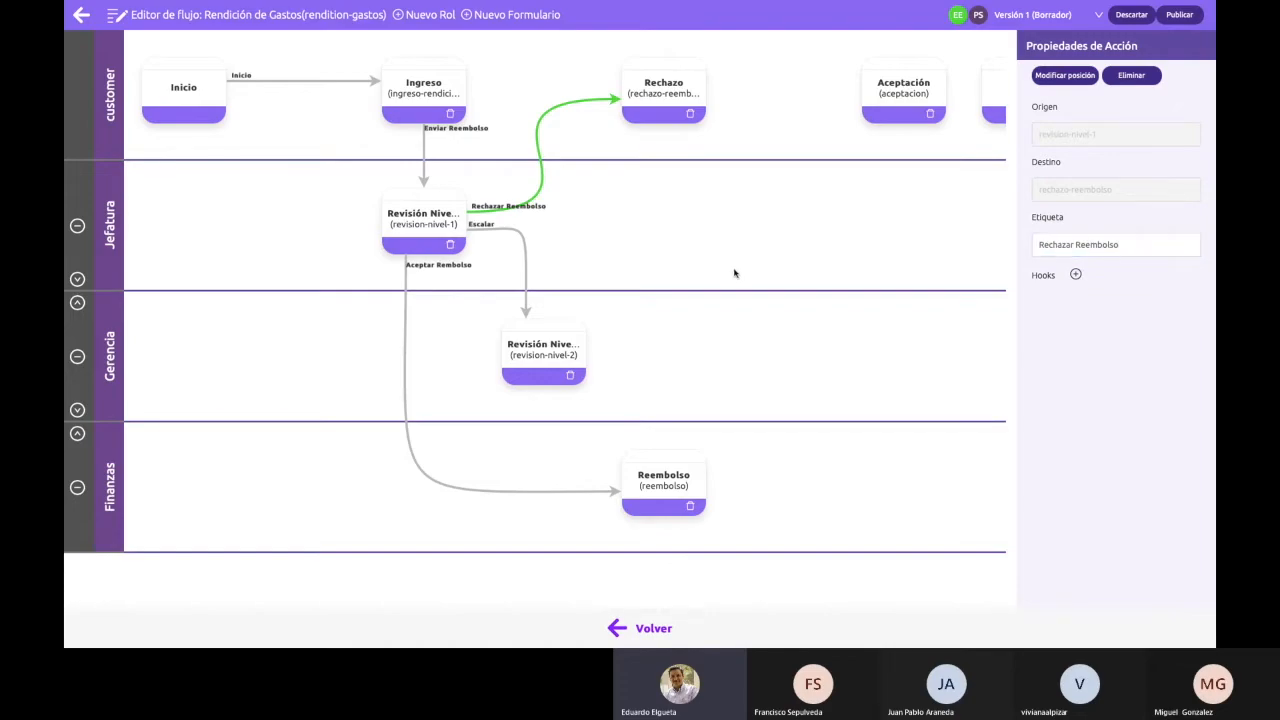
- Connect Revisión Nivel 2 to the Rechazo form with an action labelled Rechazo
scroll(735, 272, "right", 3)
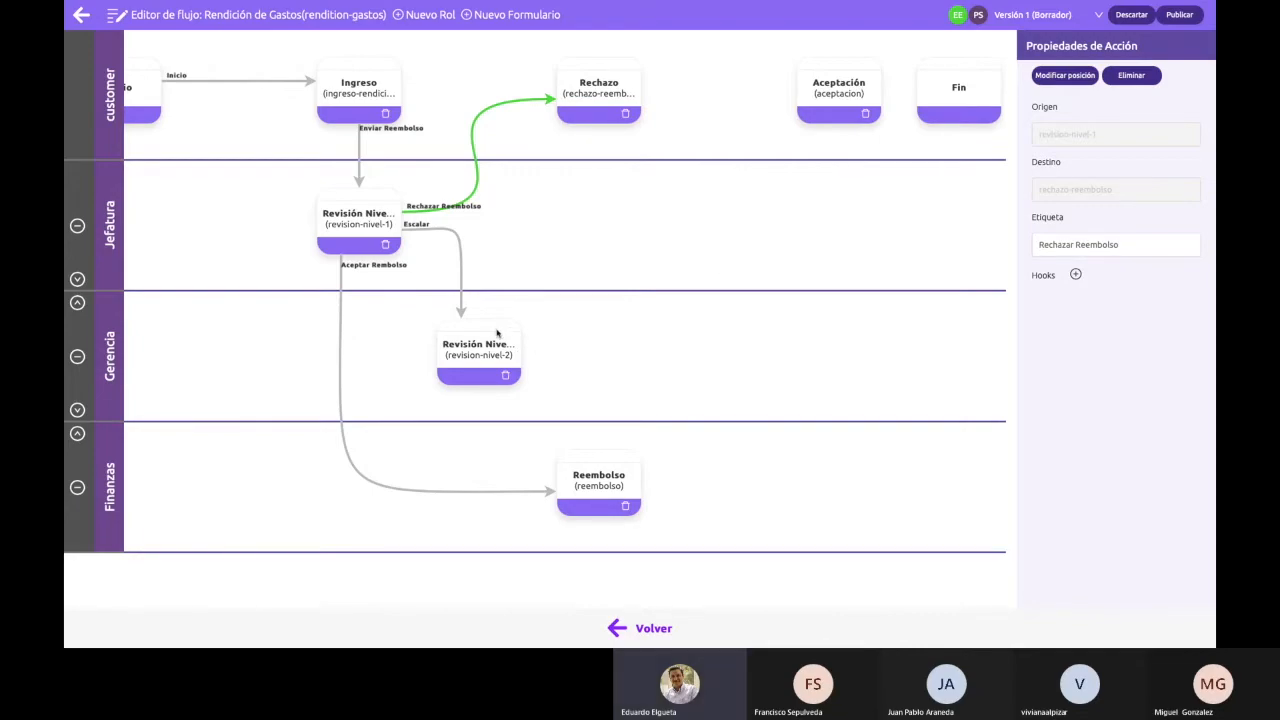
mouse_move(496, 332)
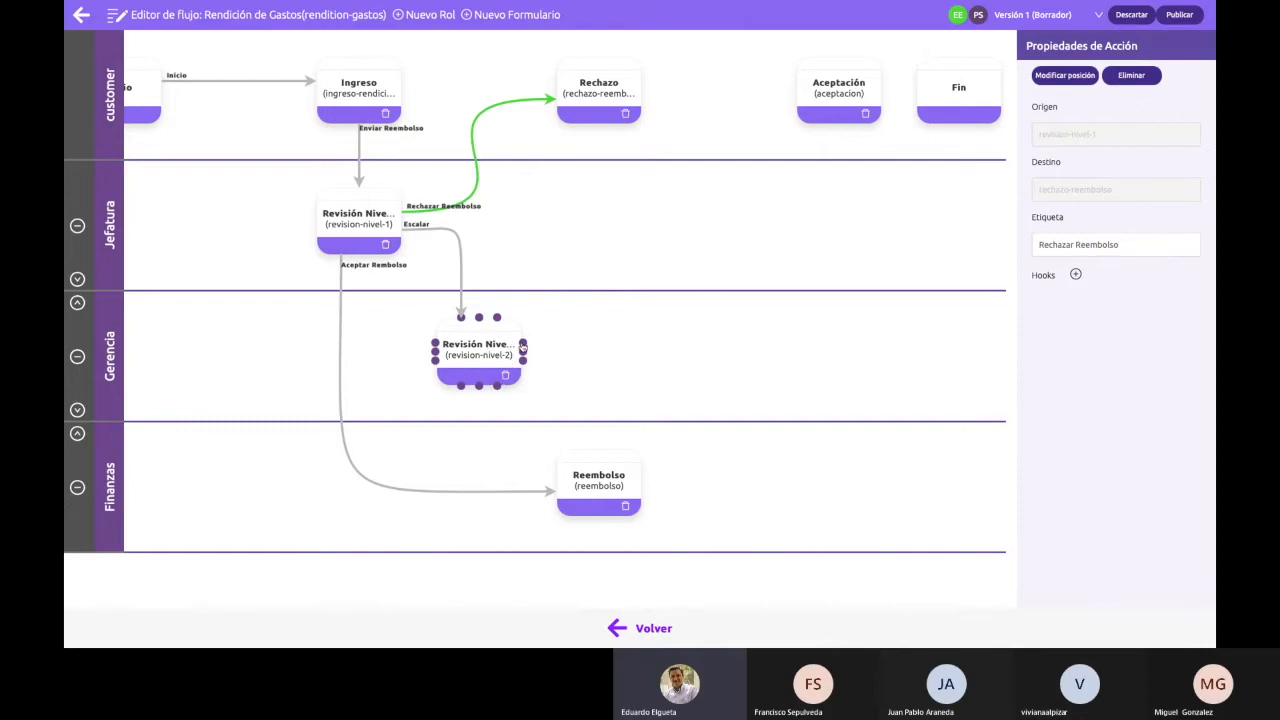
left_click_drag(524, 347, 581, 132)
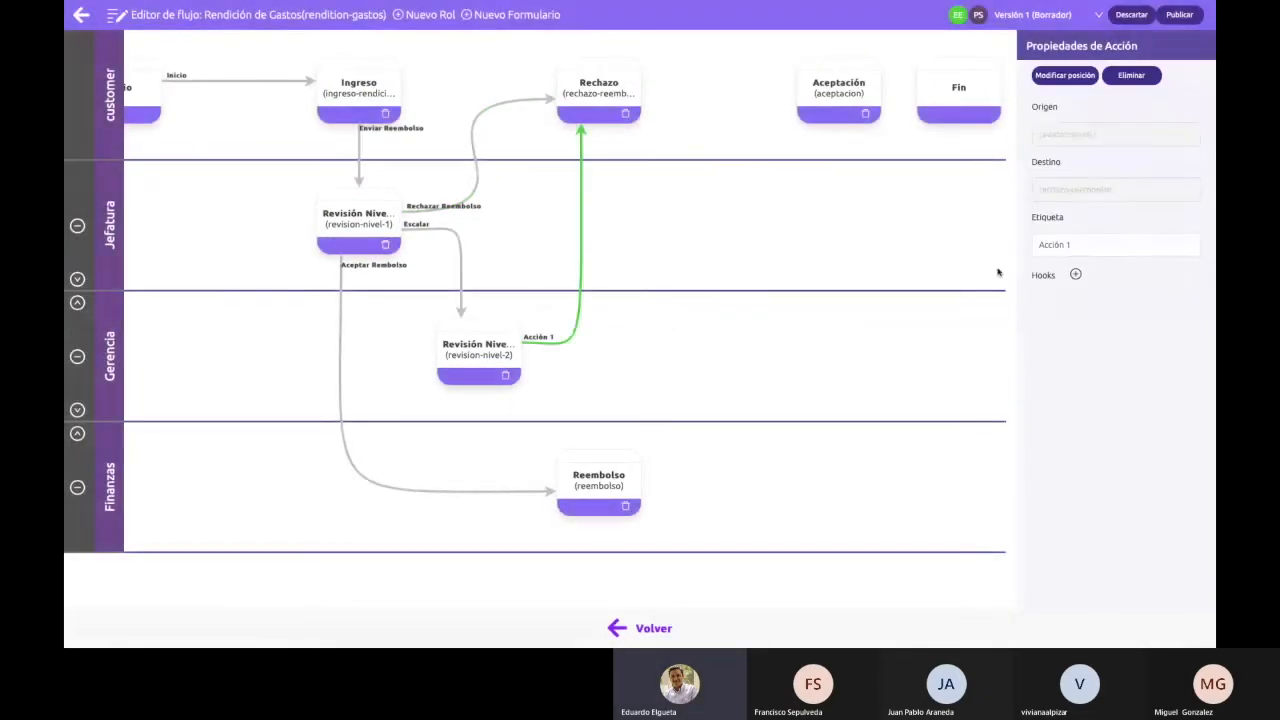
type("Rechazo")
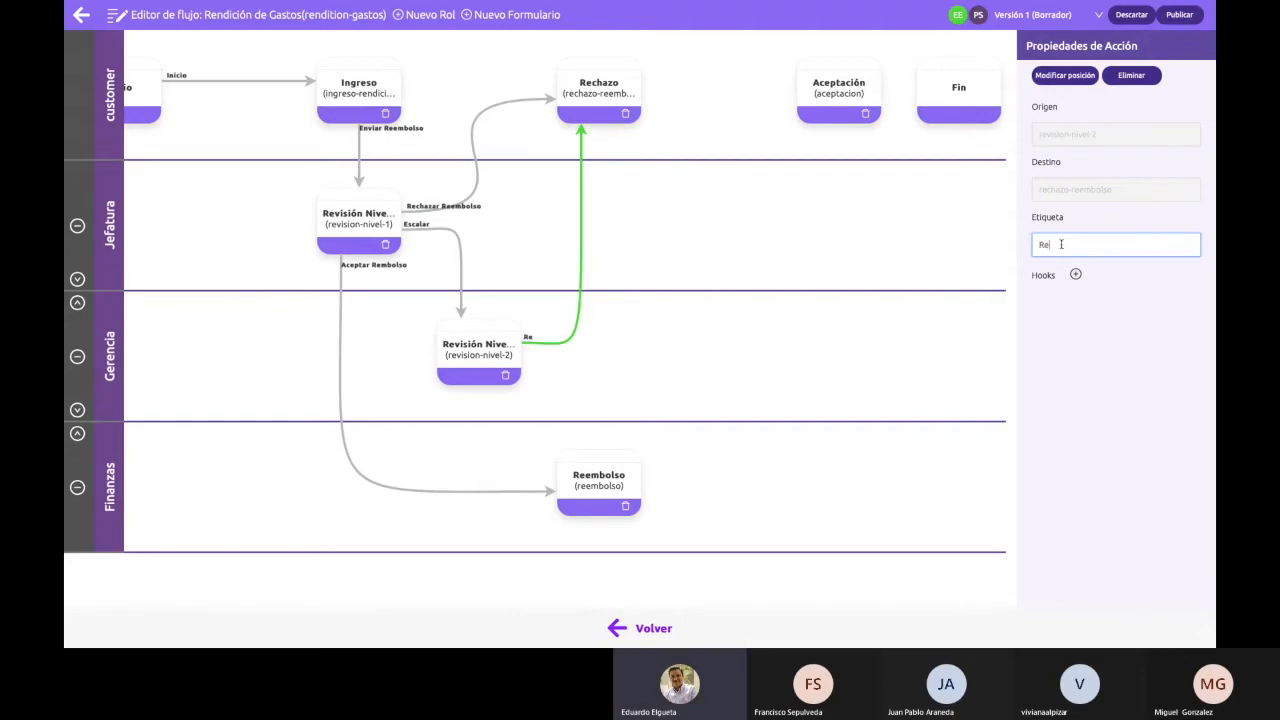
- Connect Revisión Nivel 2 to Reembolso in the Finanzas lane with an action labelled Acepta
left_click(490, 340)
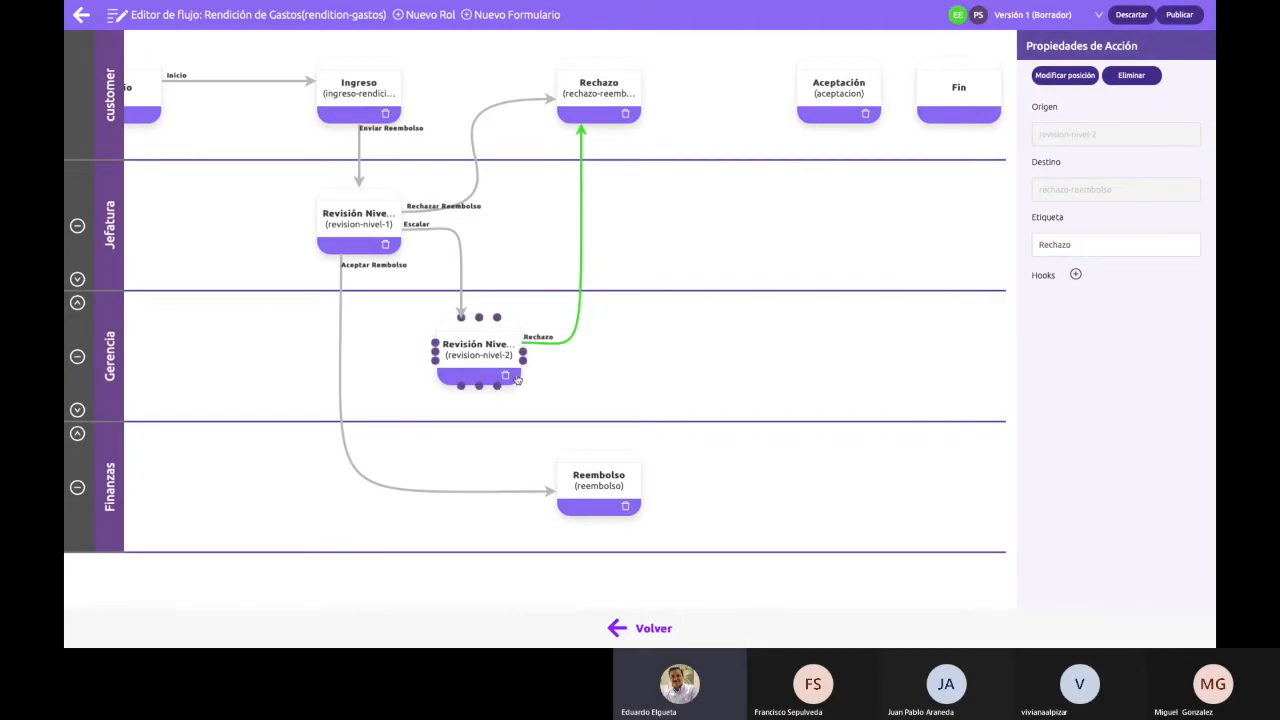
left_click(523, 361)
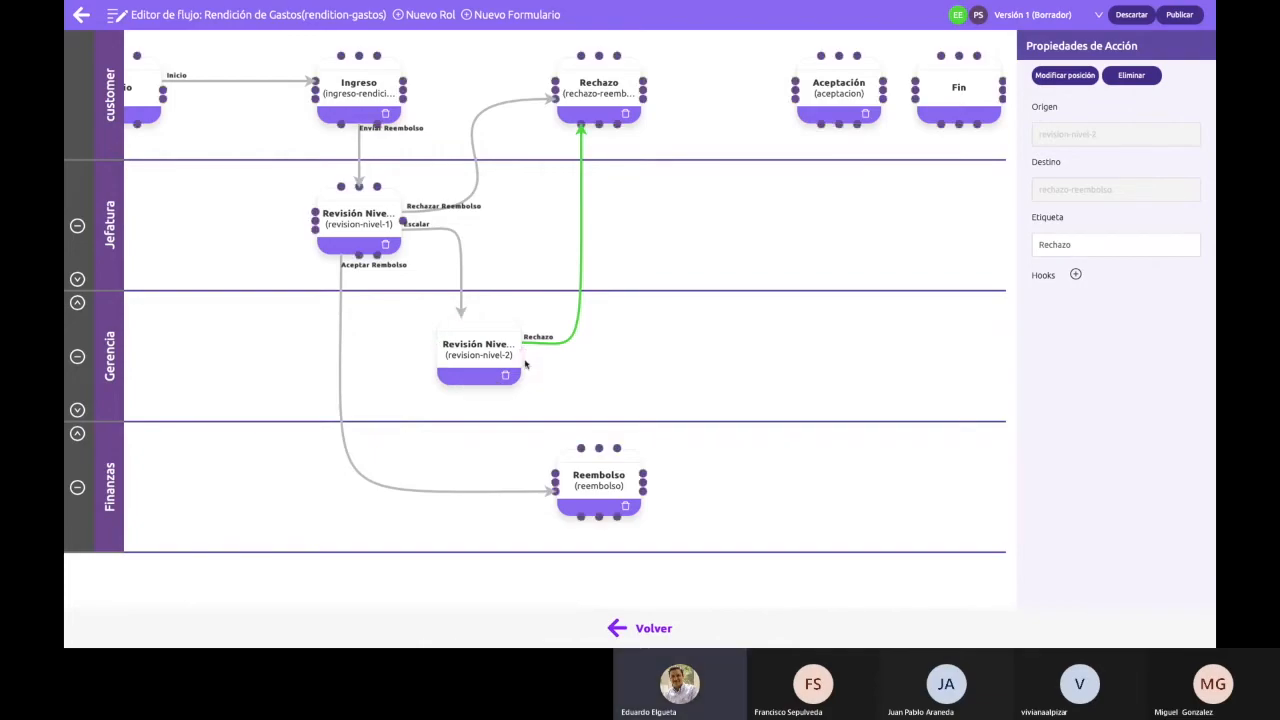
left_click(586, 449)
left_click(538, 366)
triple_click(1082, 245)
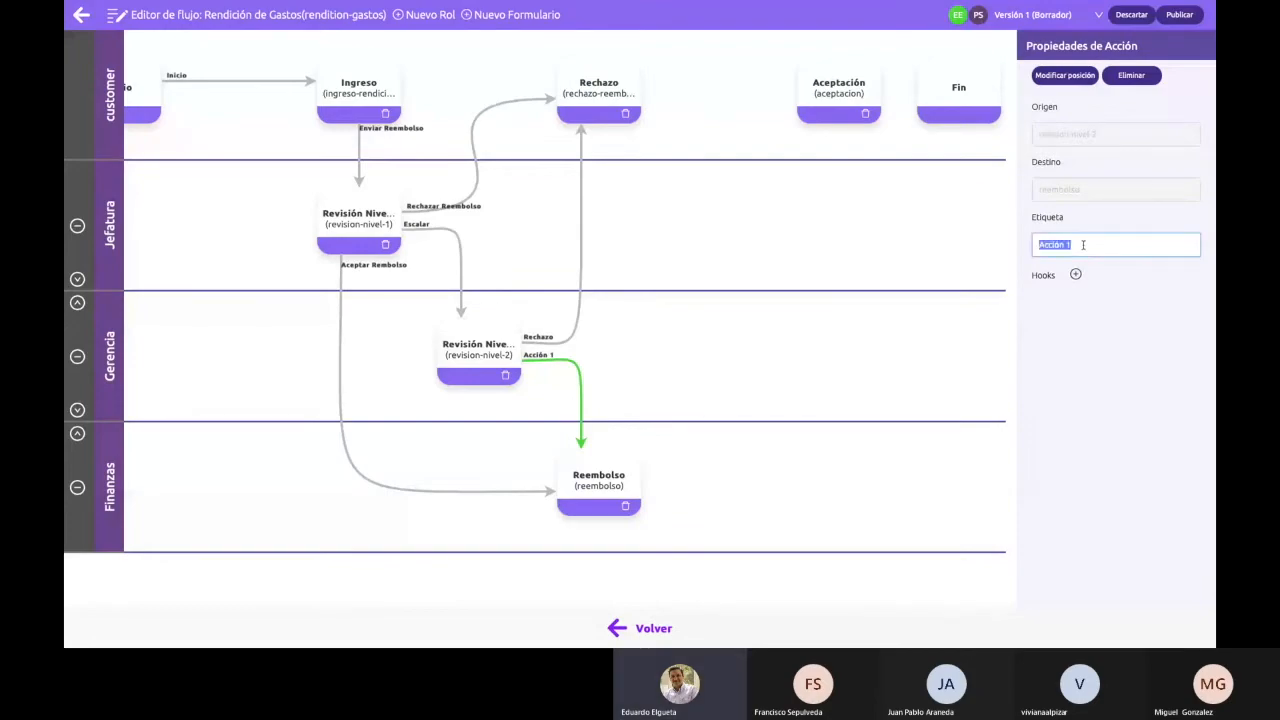
type("Acepta")
left_click(692, 350)
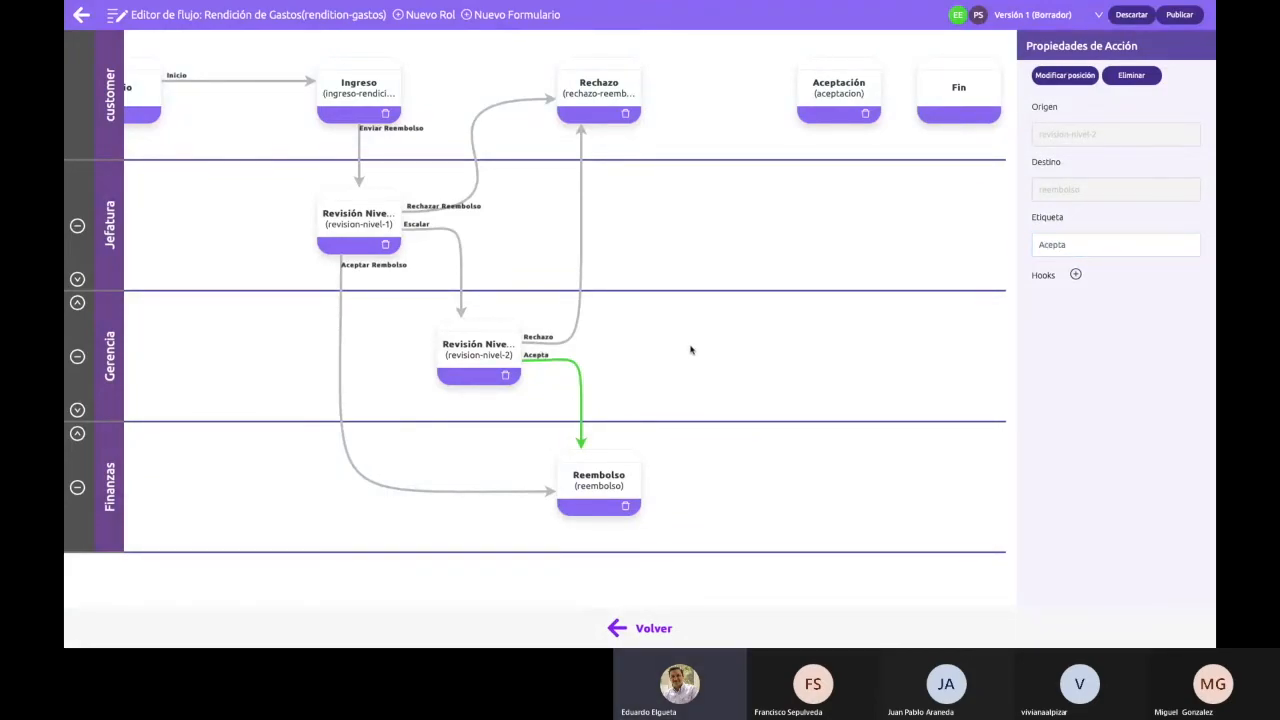
- Connect Reembolso to the Aceptación form in the customer lane with an action labelled Cancelación
mouse_move(642, 483)
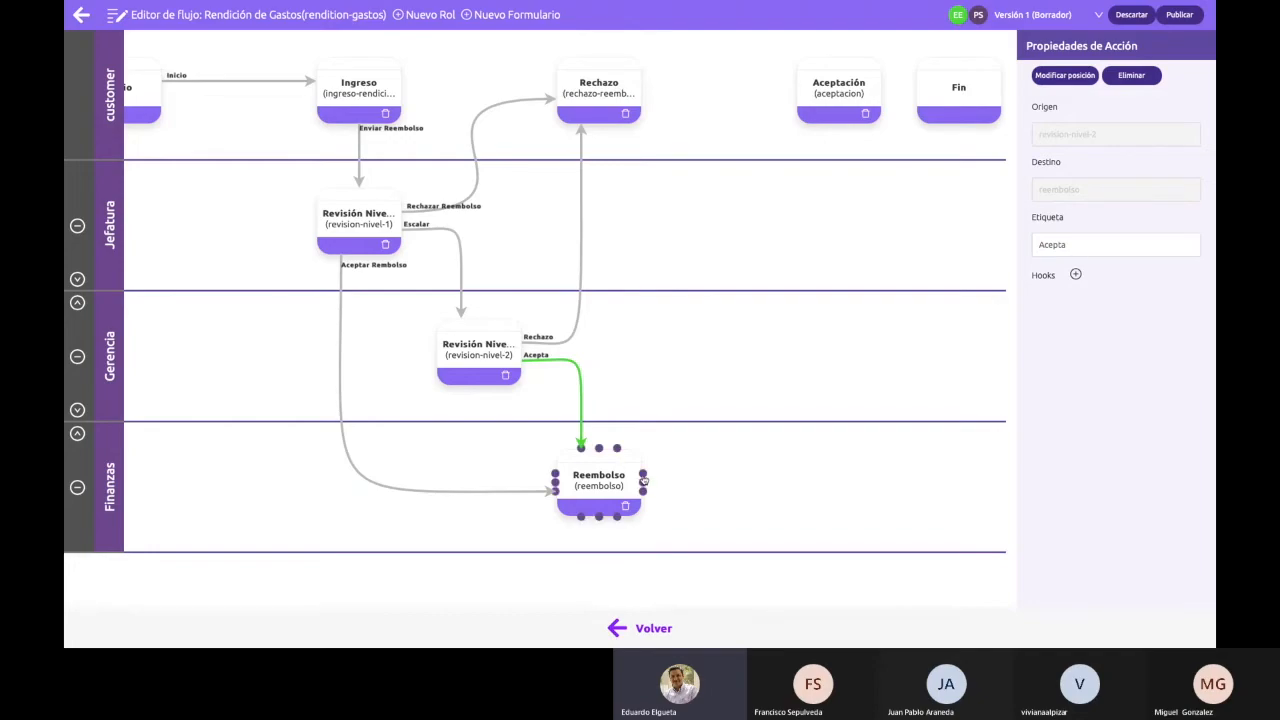
left_click(644, 482)
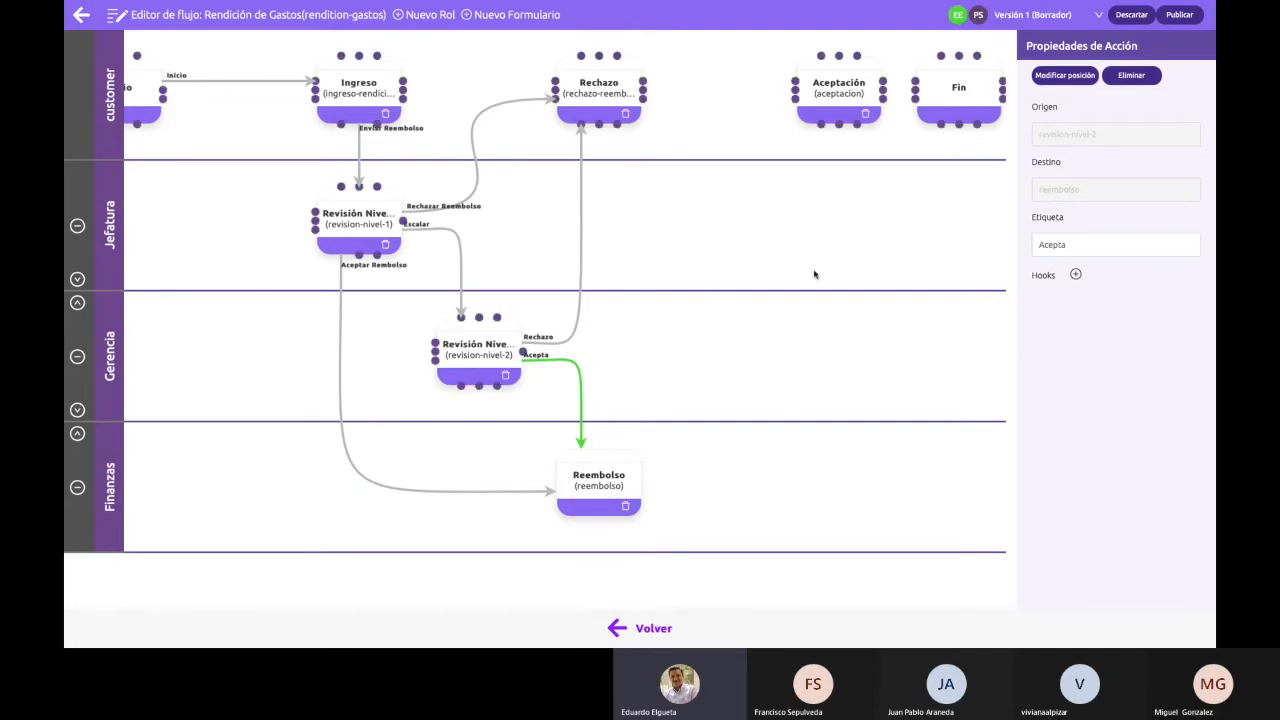
left_click(822, 125)
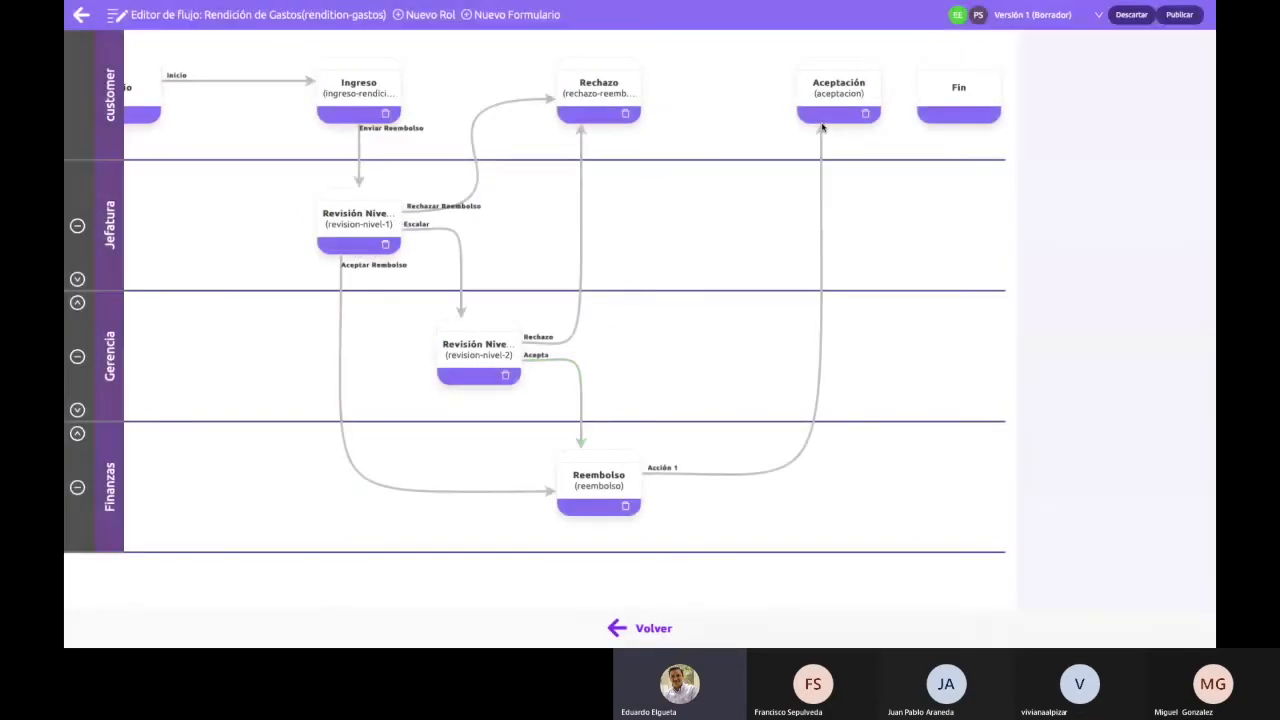
left_click(821, 205)
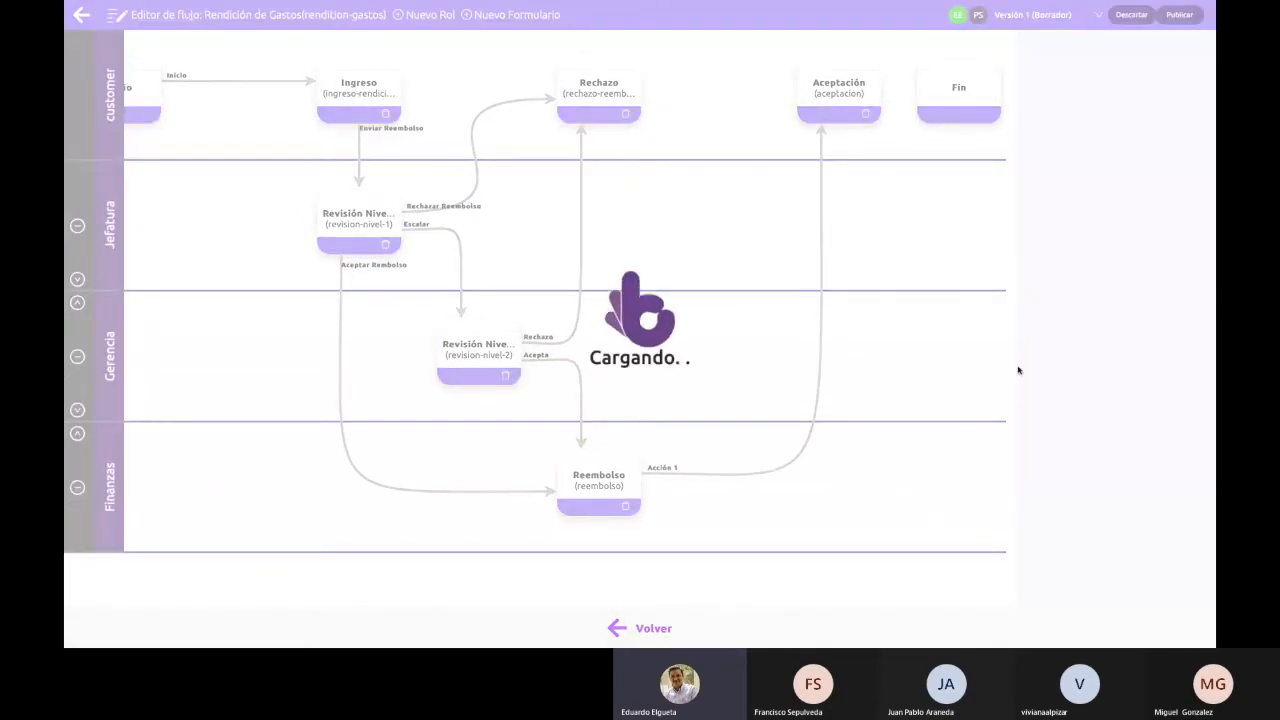
double_click(1082, 244)
triple_click(1082, 244)
type("Cancelaciu")
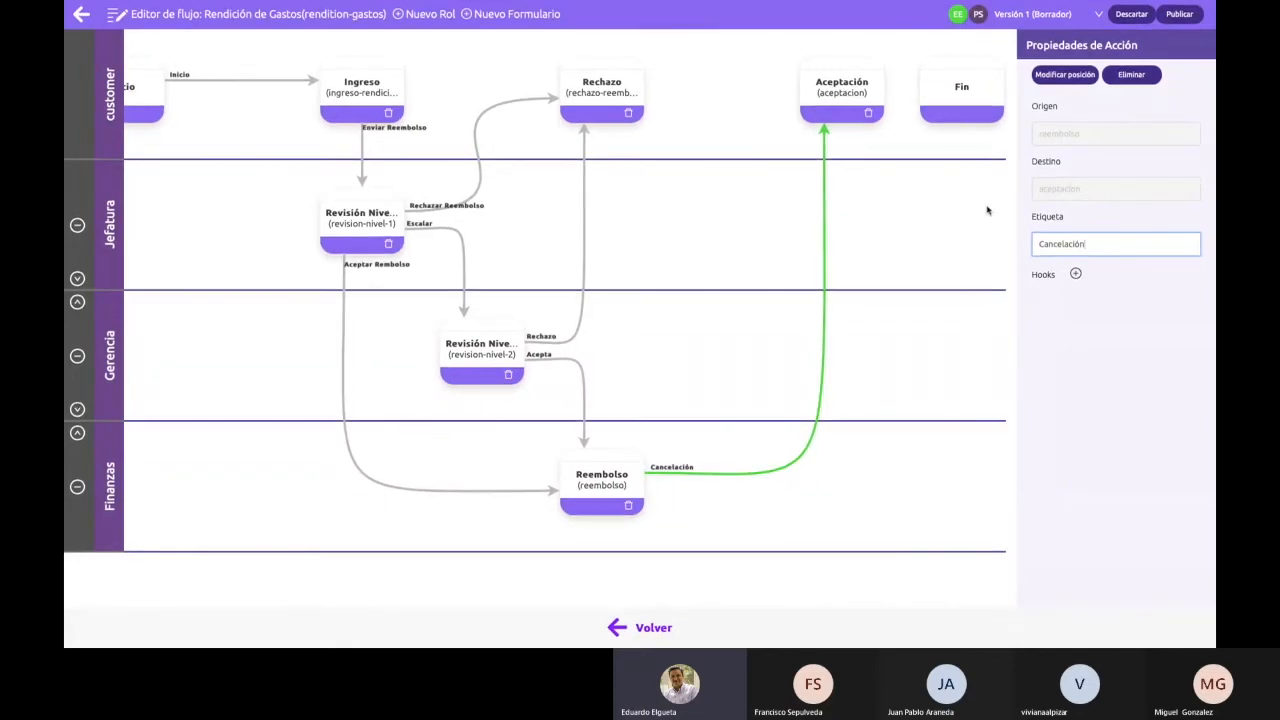
- Connect Aceptación to Fin with an action labelled Fin
scroll(770, 229, "right", 1)
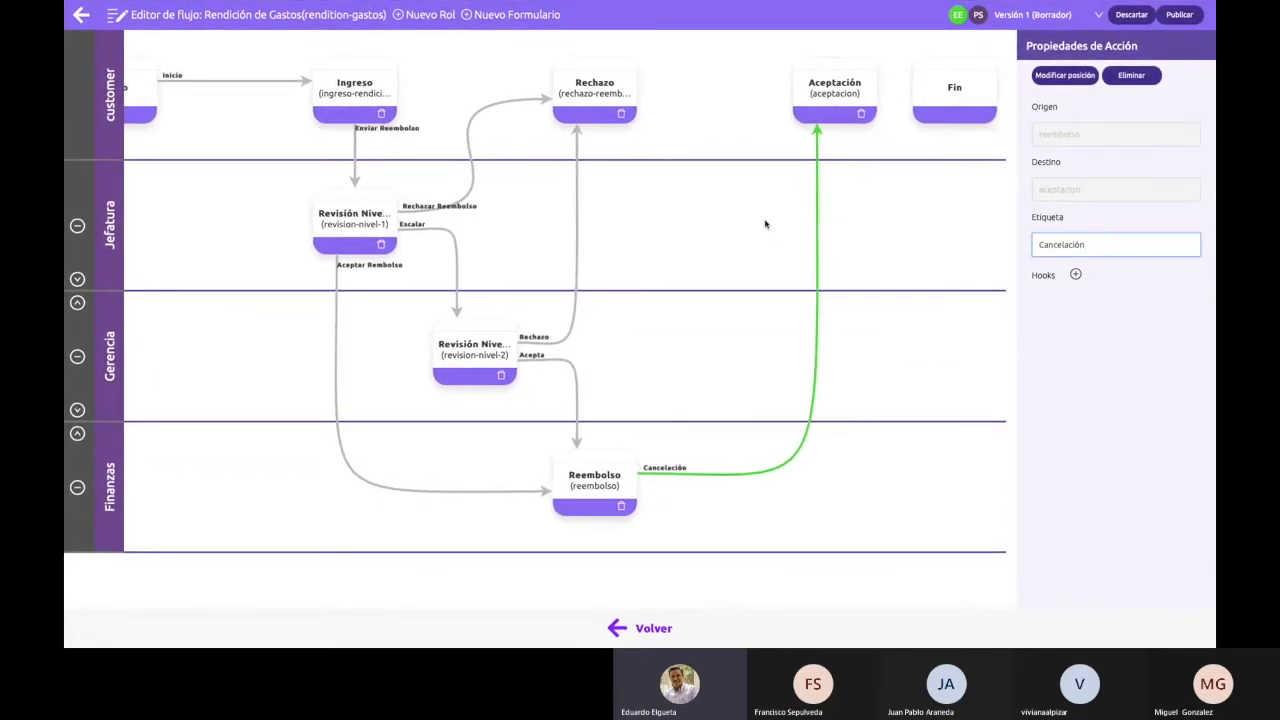
left_click(633, 65)
left_click(832, 72)
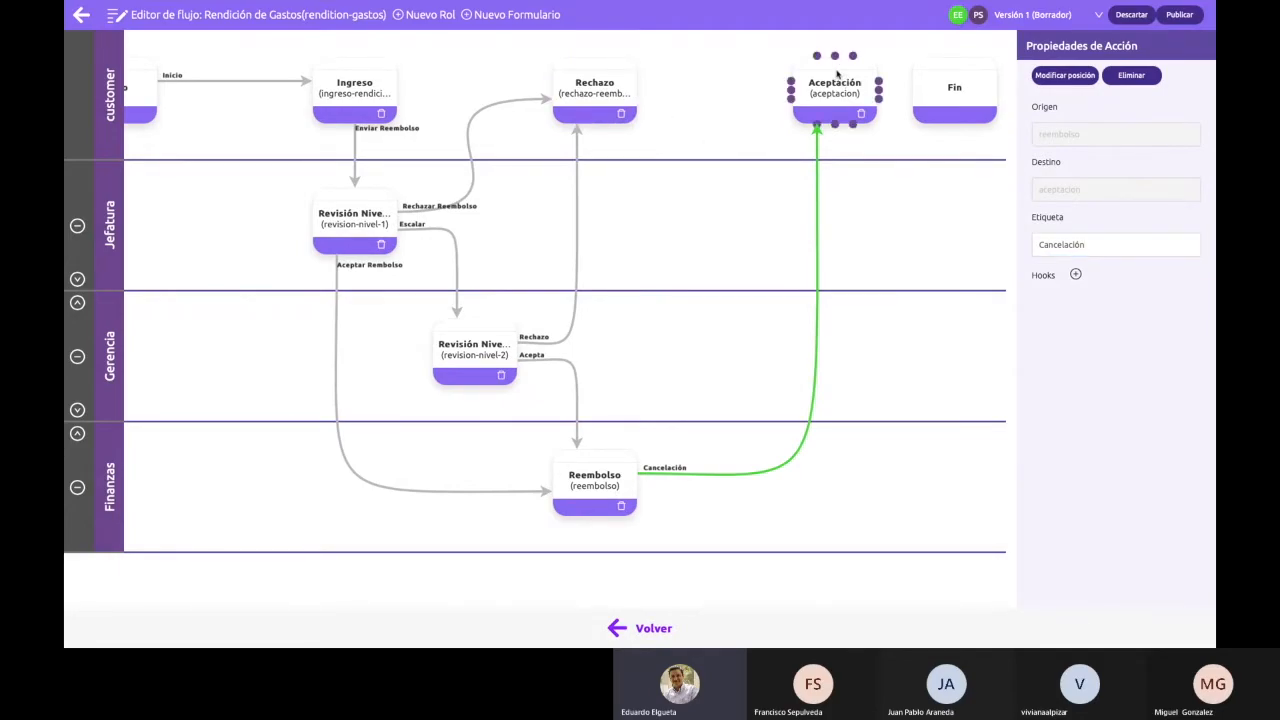
left_click_drag(878, 85, 911, 87)
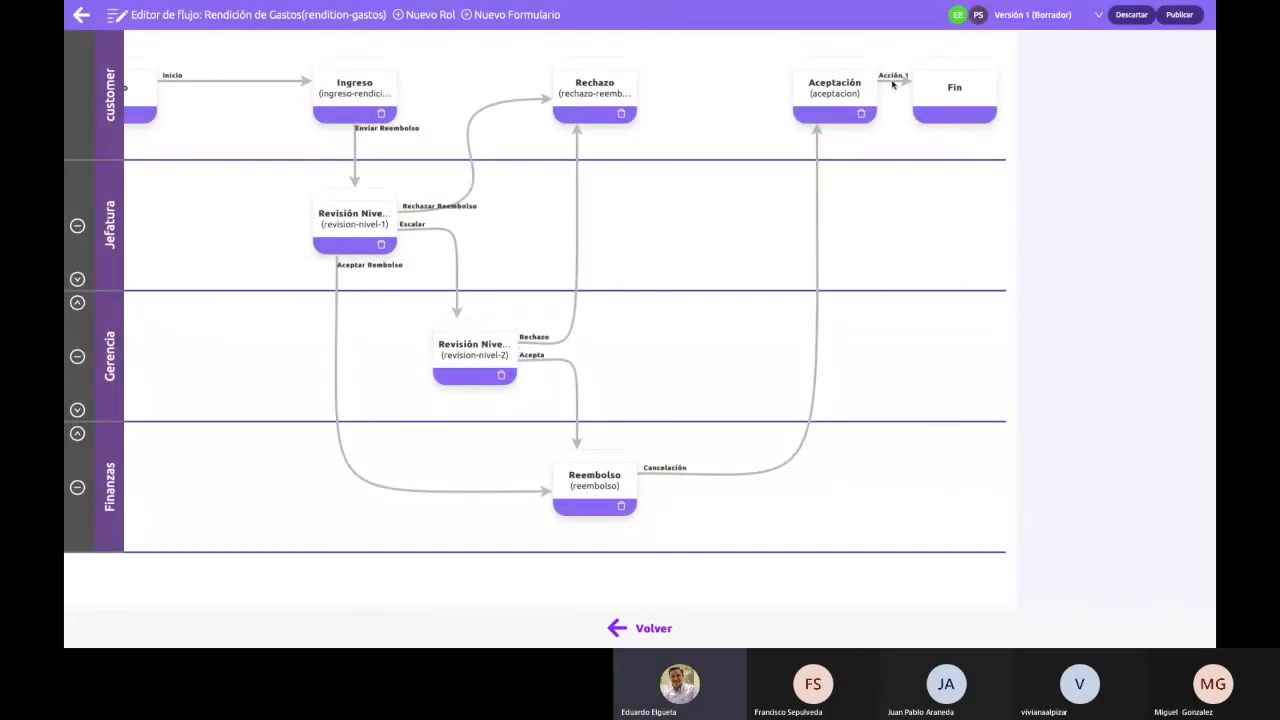
left_click(906, 86)
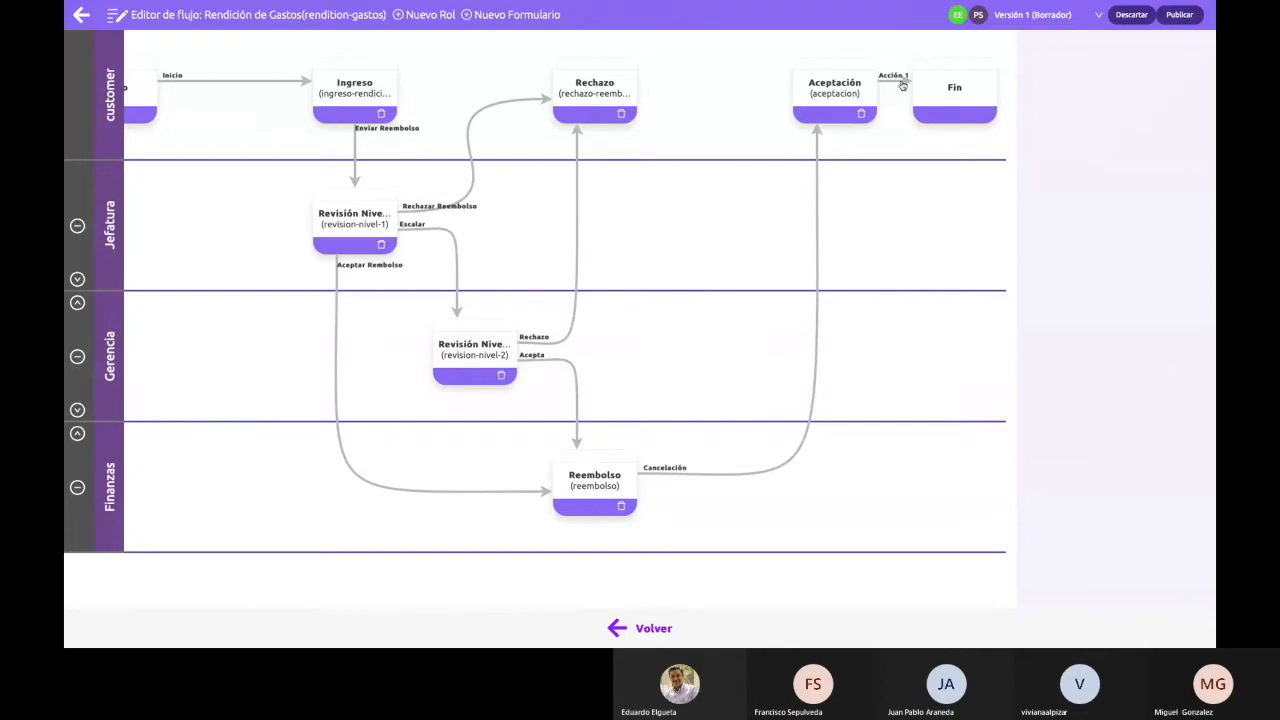
left_click(1109, 250)
key("ctrl+a")
type("F")
left_click(712, 52)
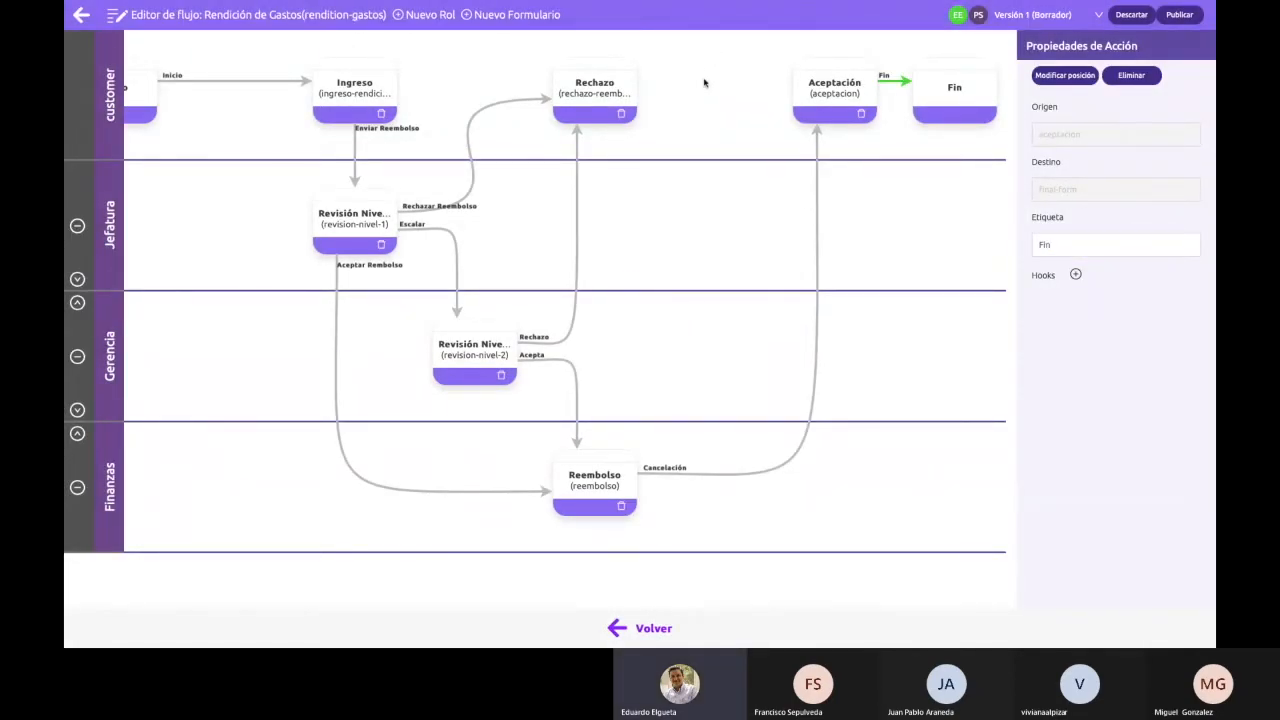
left_click(639, 81)
left_click(937, 58)
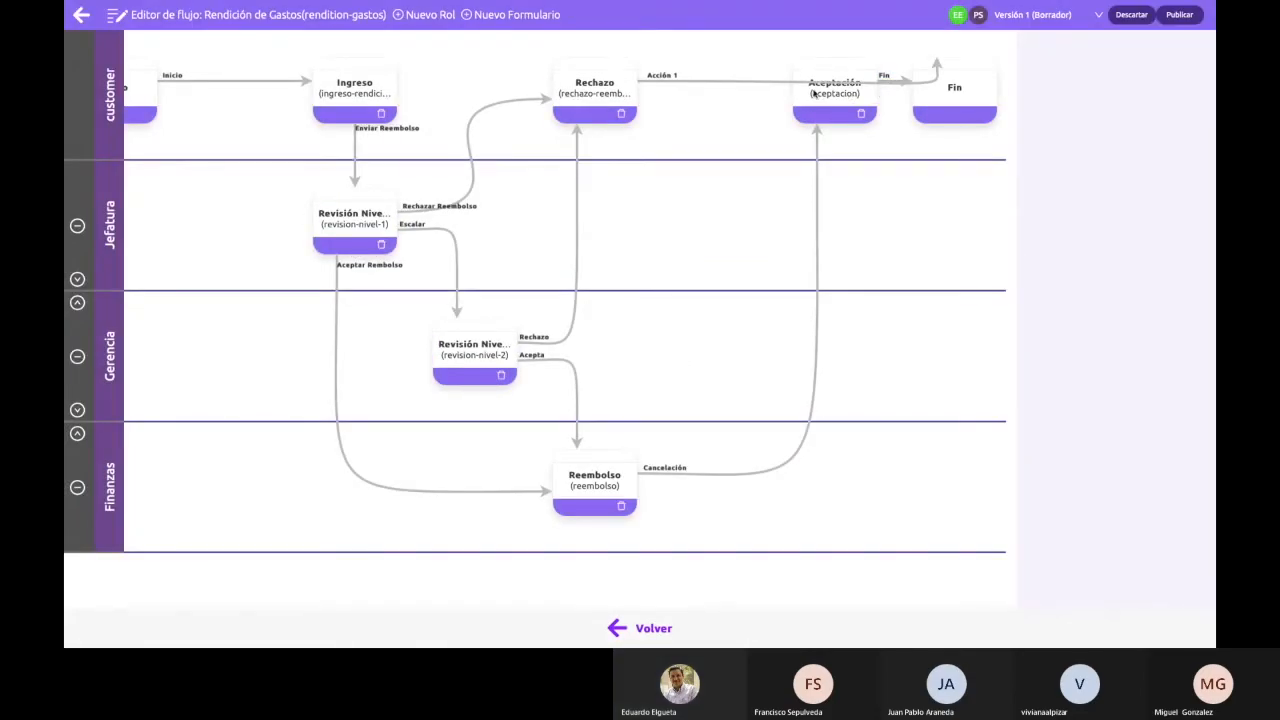
left_click(724, 82)
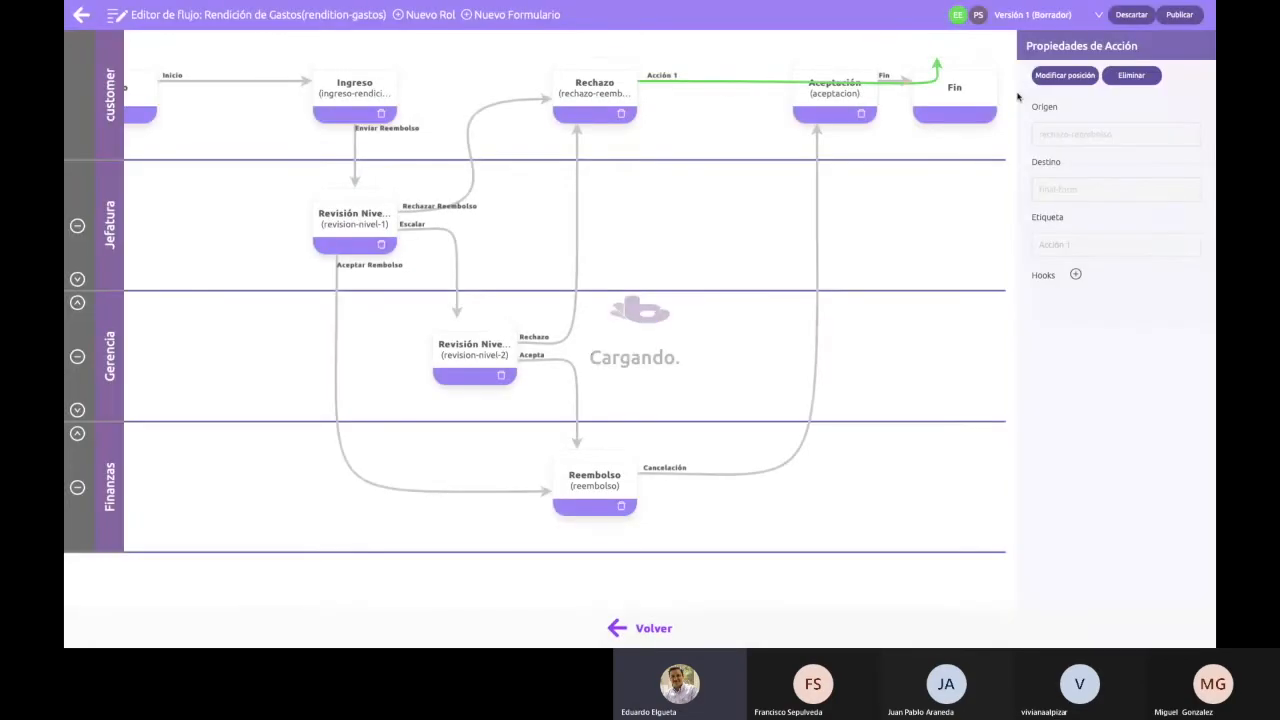
left_click(1131, 76)
left_click(738, 124)
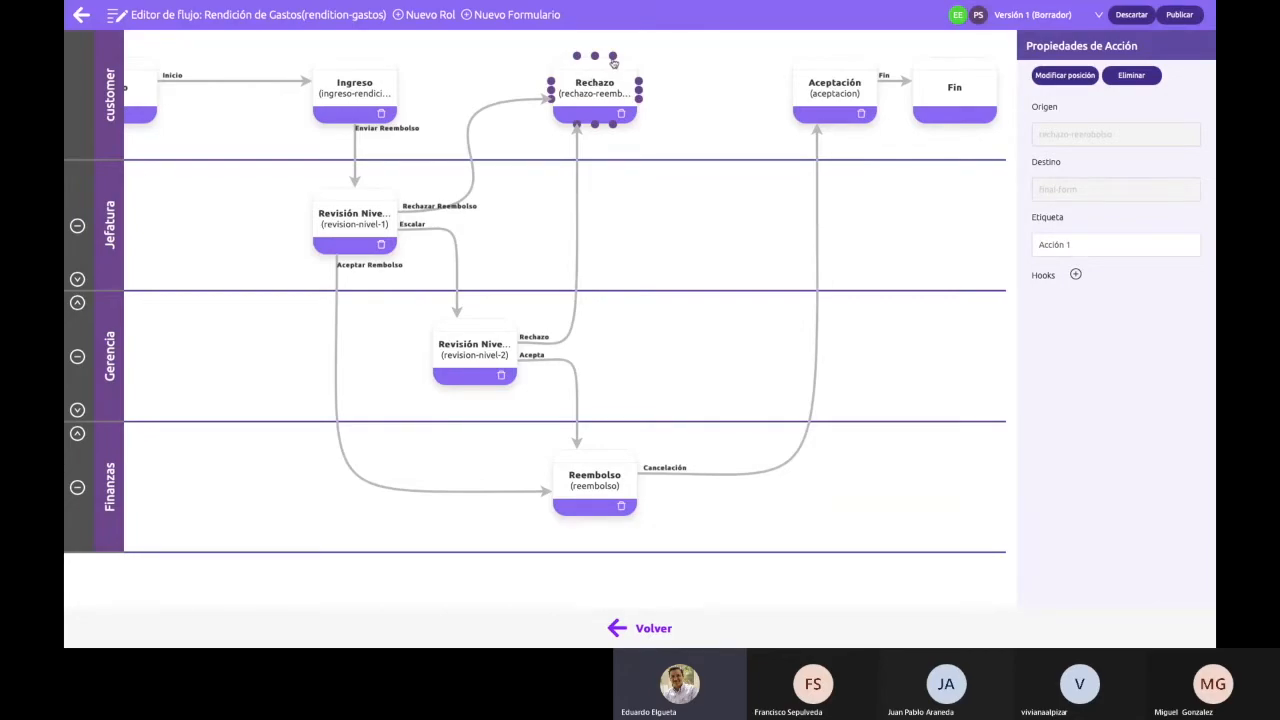
- Connect the upper edge of Rechazo to the upper edge of Fin with an action labelled Cierre
left_click_drag(613, 57, 936, 58)
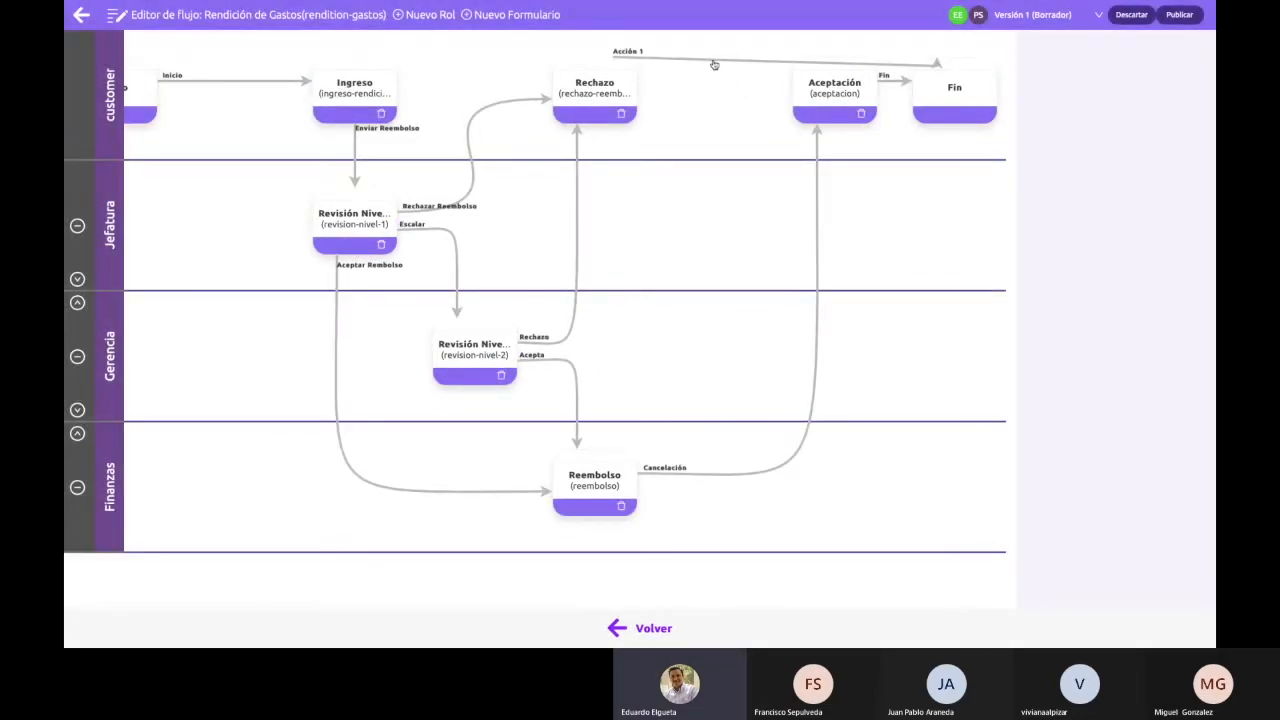
left_click(711, 59)
left_click(1090, 247)
key("ctrl+a")
type("c")
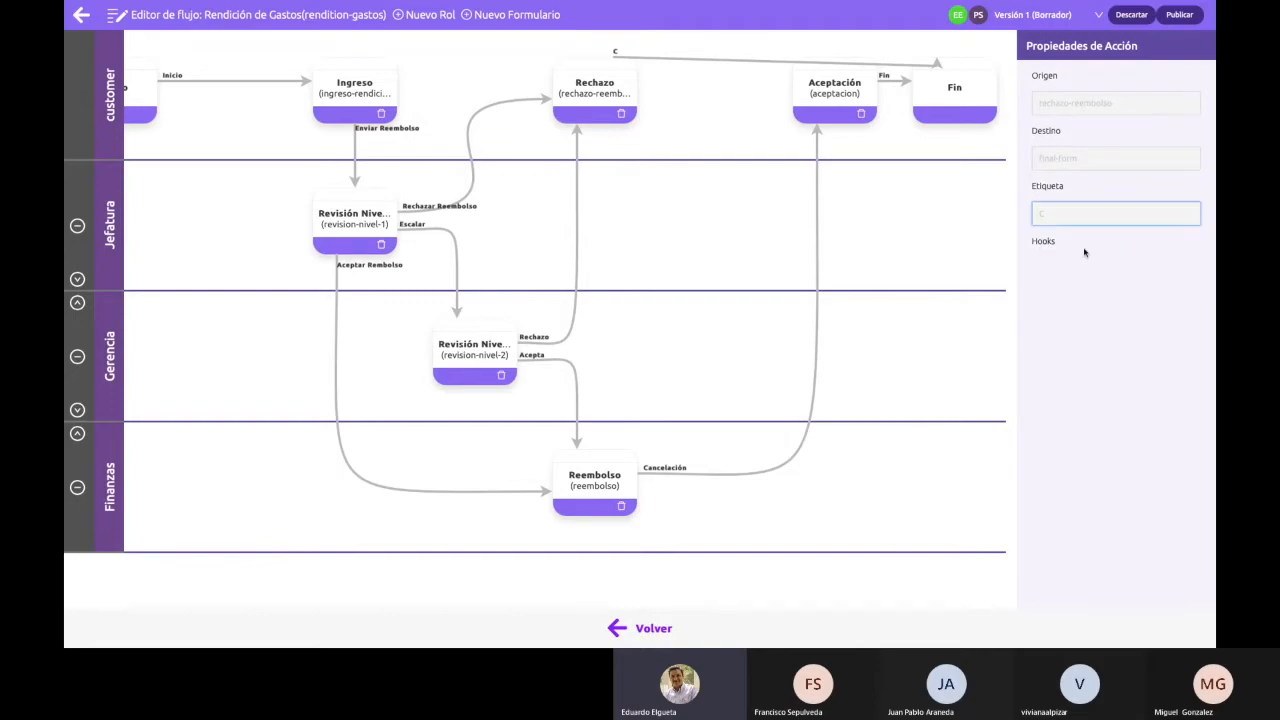
left_click(700, 62)
left_click(1113, 243)
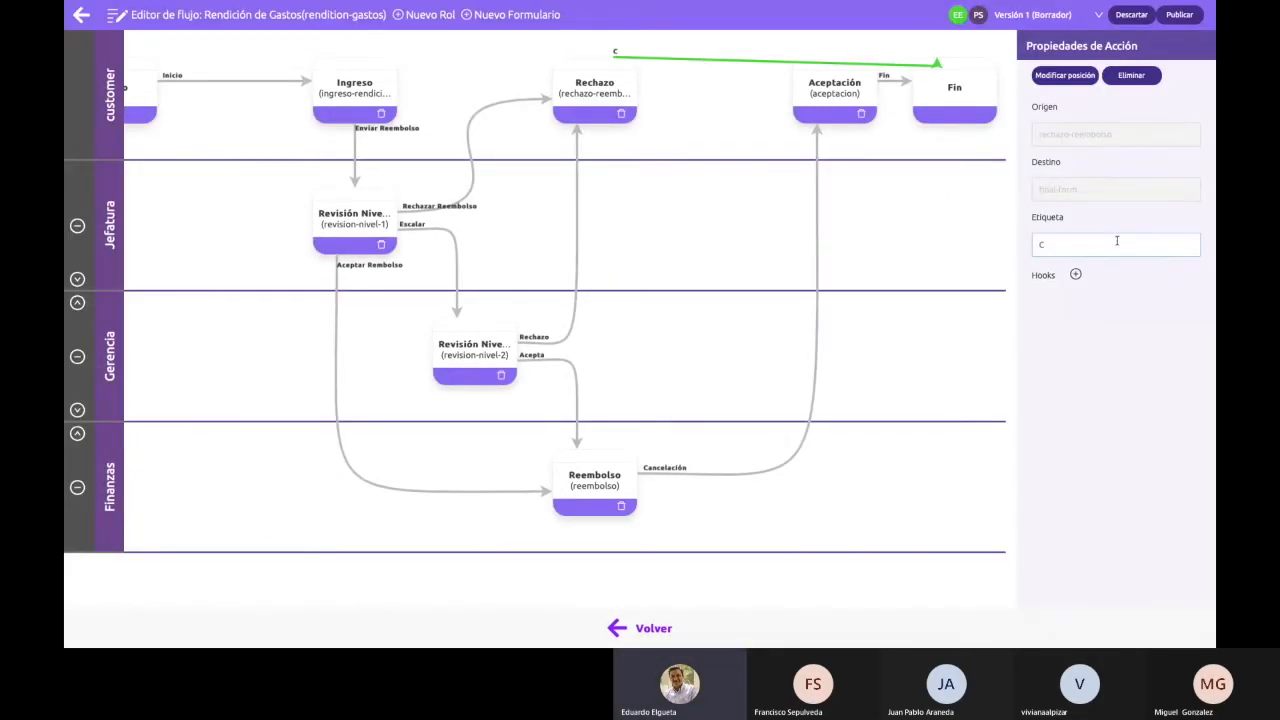
type("ierre")
left_click(1113, 402)
- Check Ingreso in the draw.io diagram, return to the flow designer and add a hook with the copied atenea-stage-hooks-facade URL to Enviar Reembolso
key("ctrl+Left")
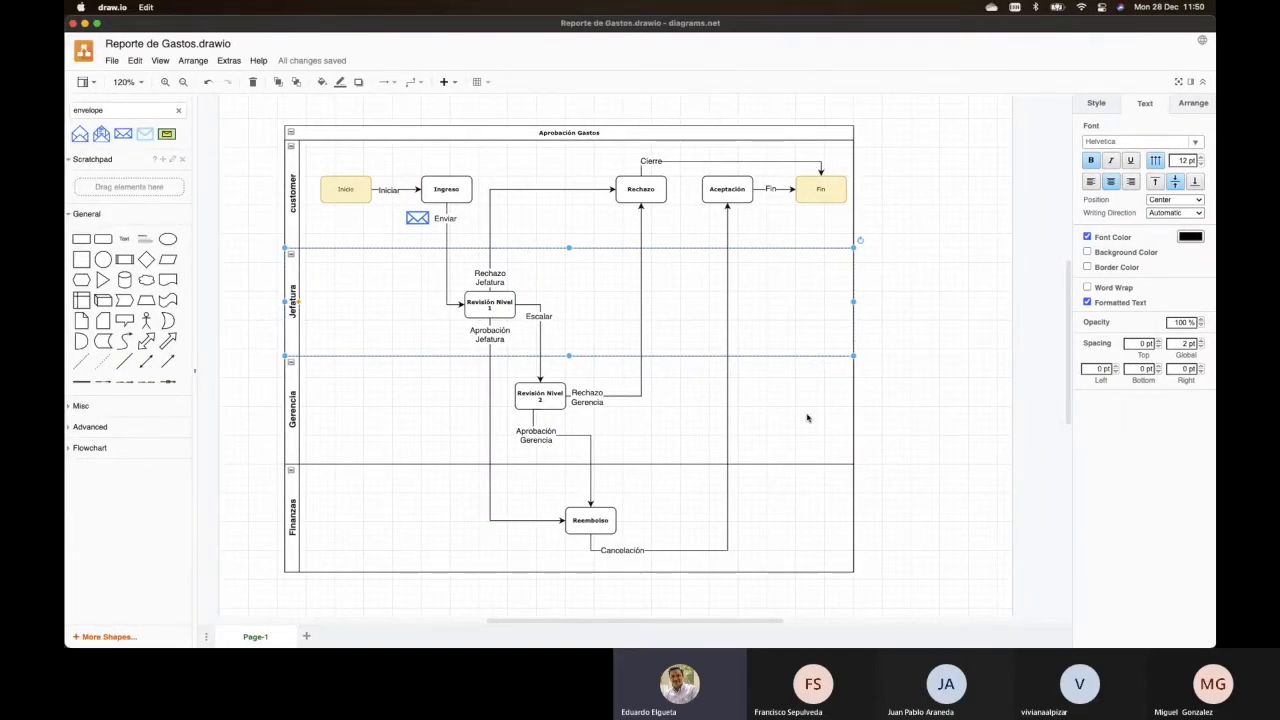
left_click(458, 193)
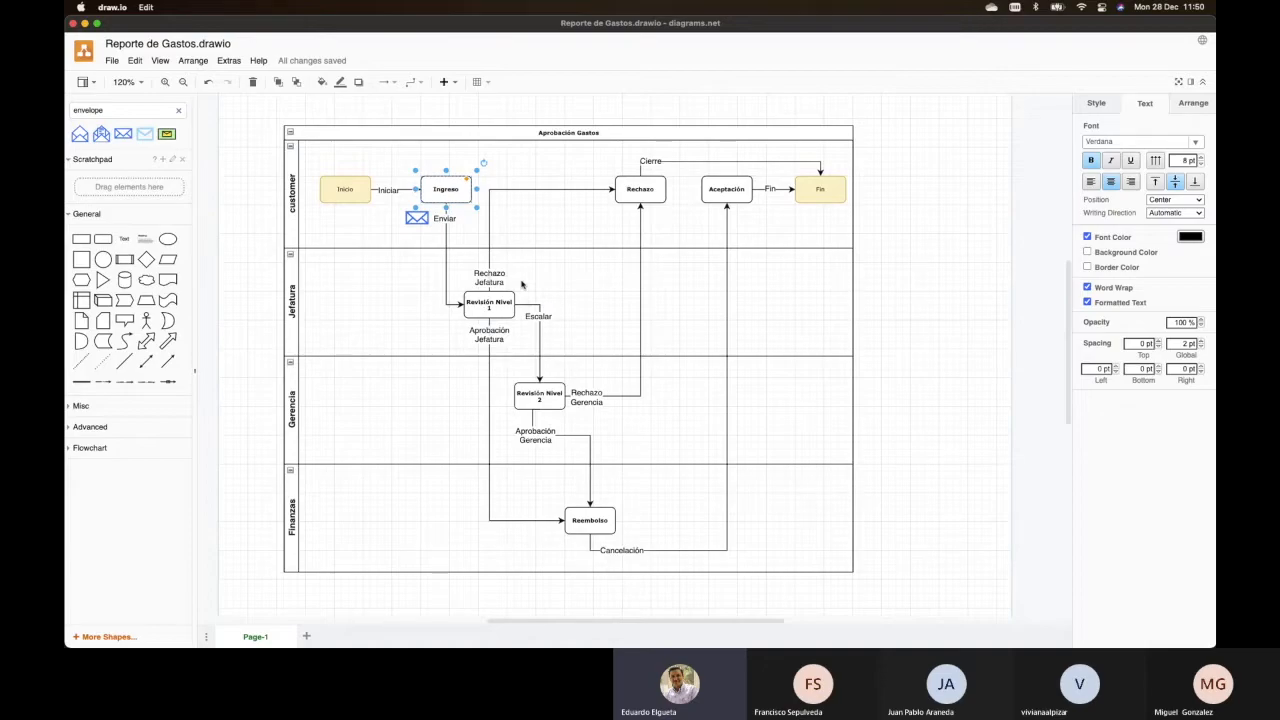
key("ctrl+Right")
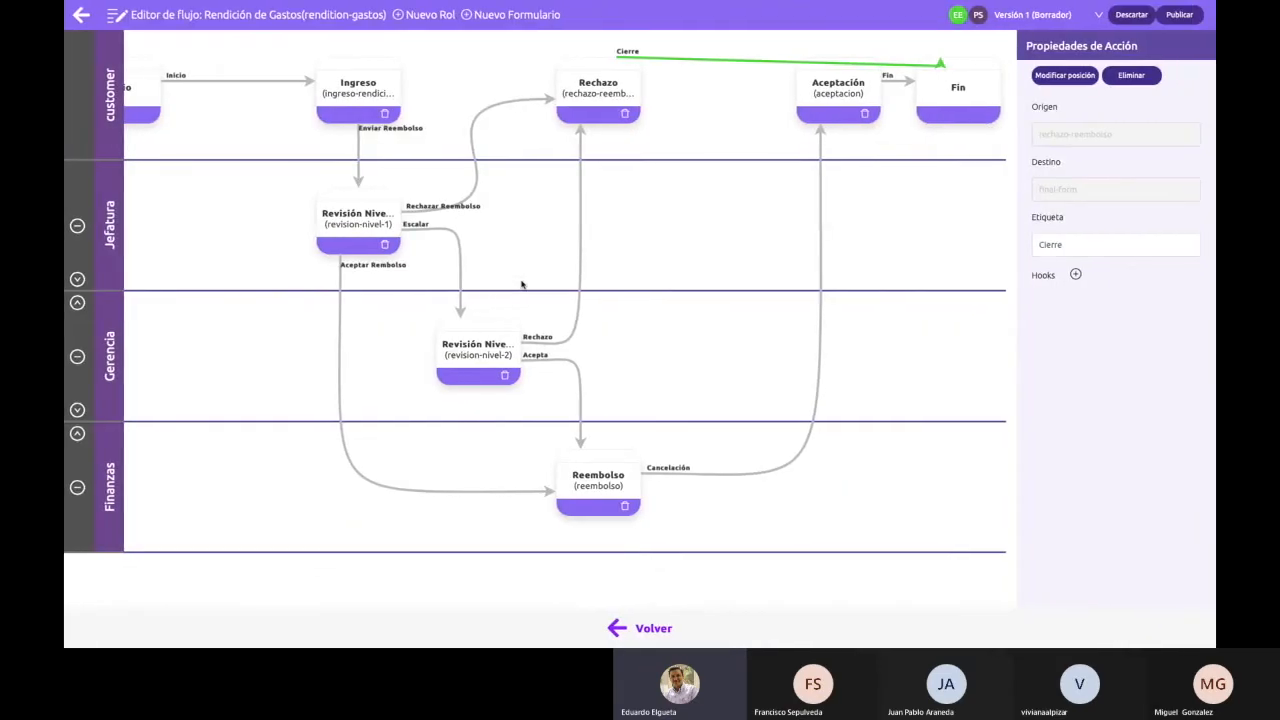
left_click(360, 160)
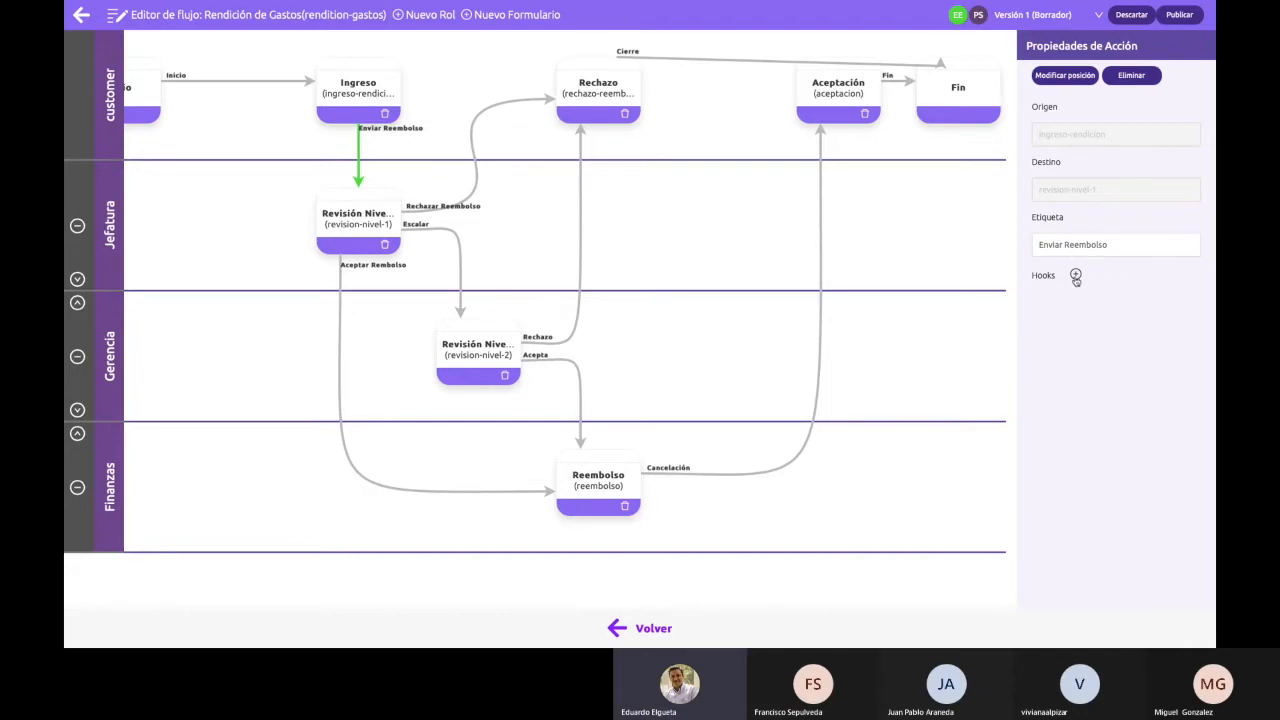
left_click(1076, 277)
left_click(1035, 307)
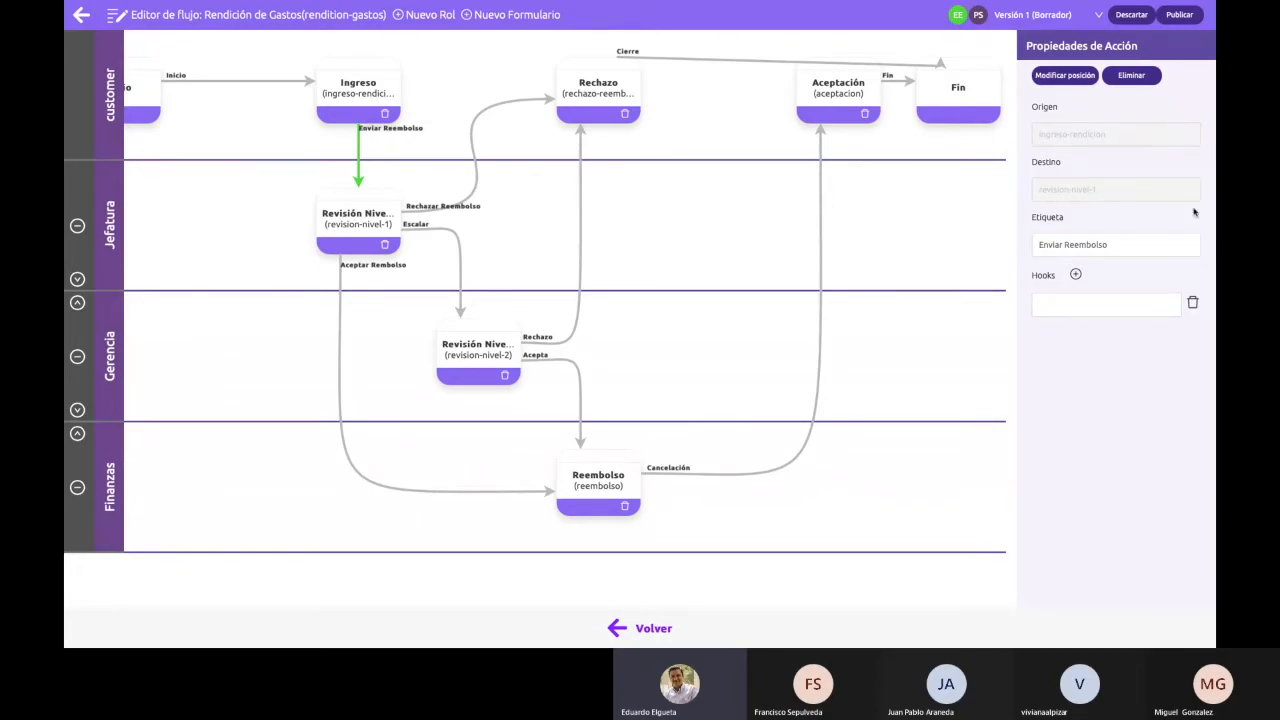
left_click(1061, 307)
key("ctrl+v")
left_click(1072, 345)
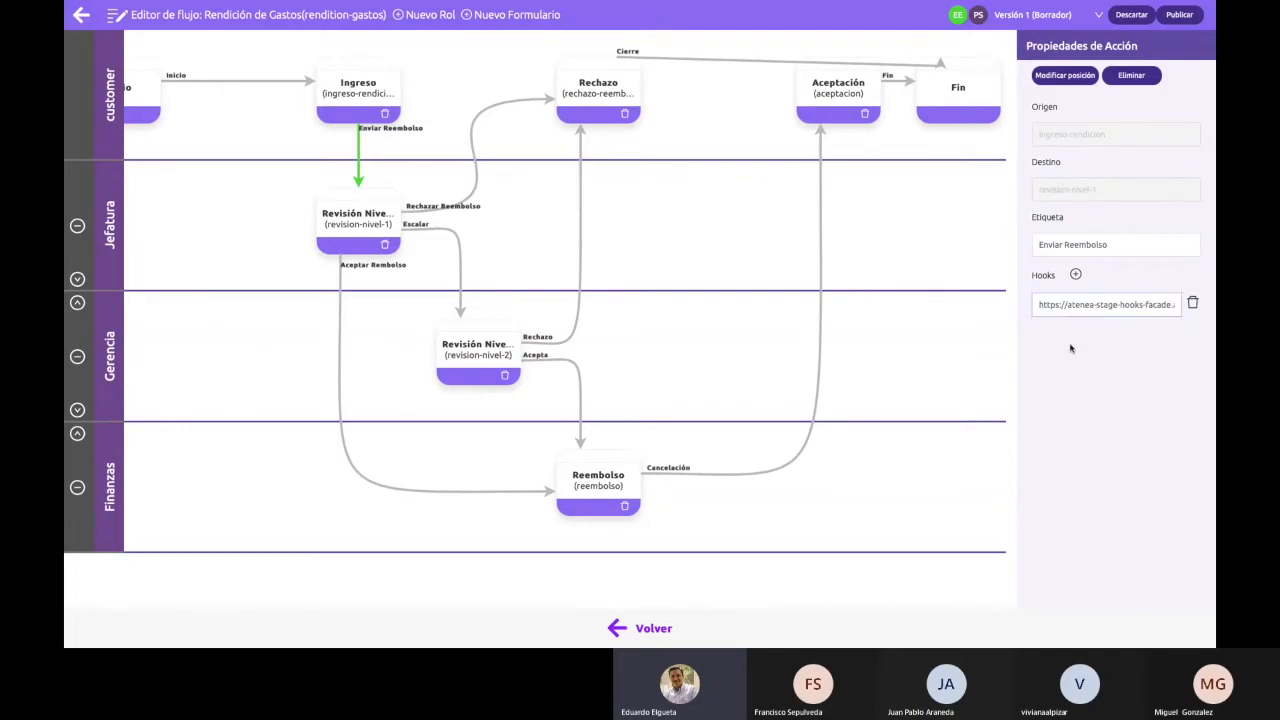
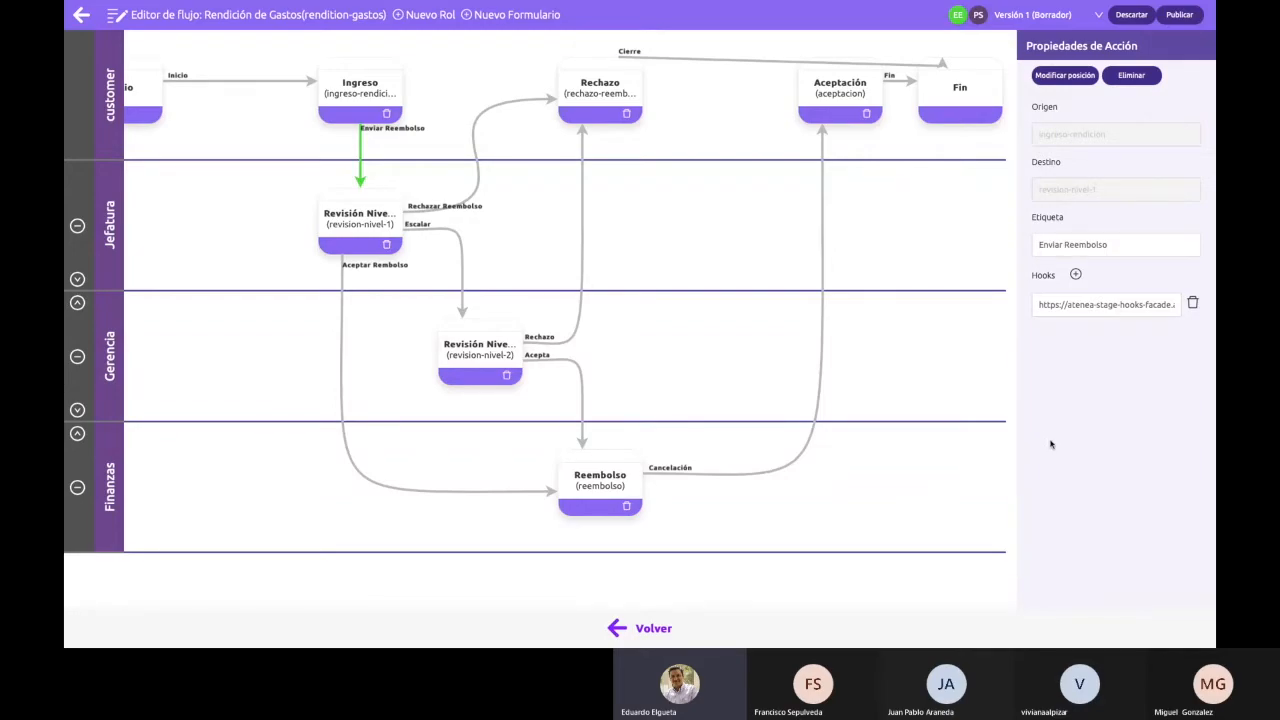
- Publish the current draft of the Rendición de Gastos flow and confirm the publication
mouse_move(64, 565)
left_click(1180, 16)
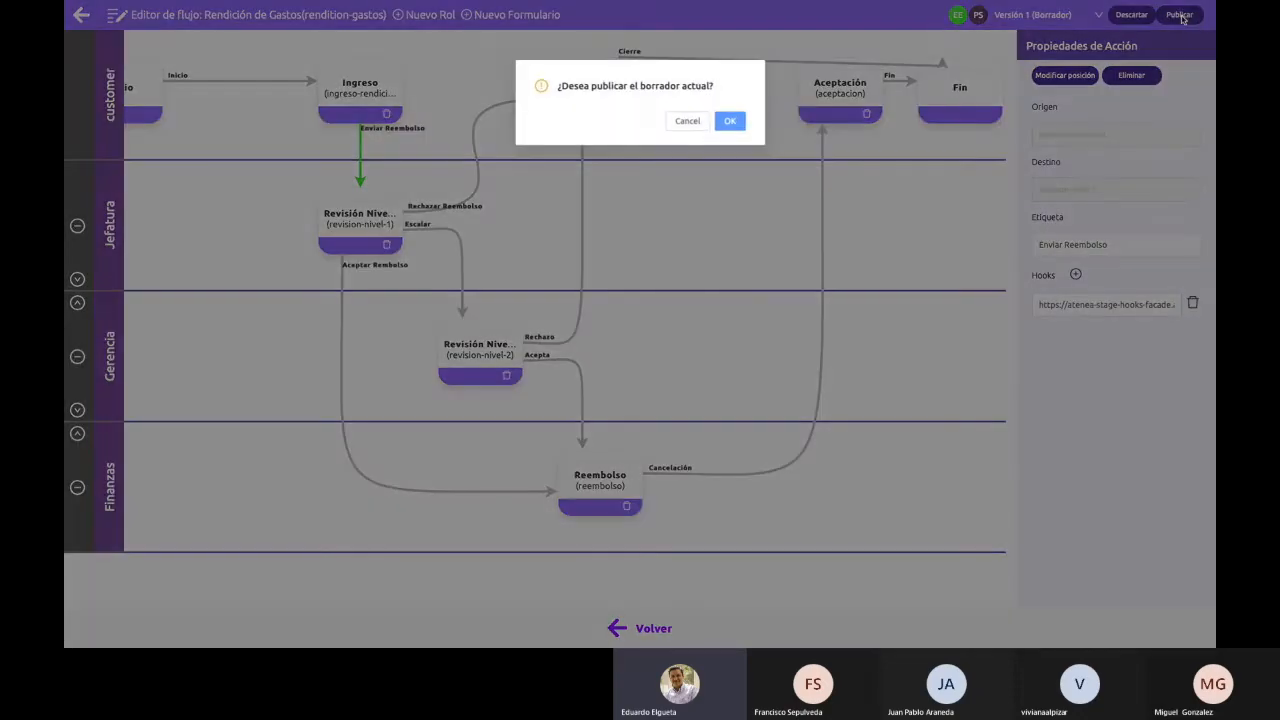
left_click(745, 125)
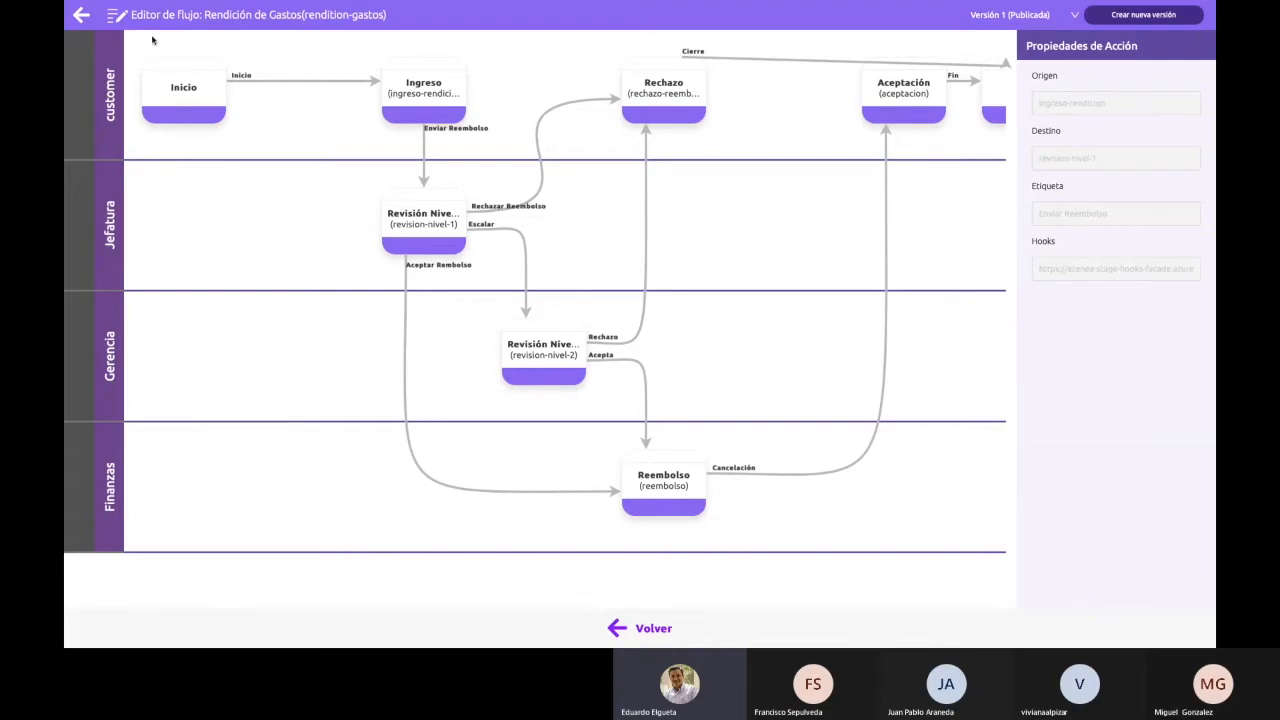
- Leave the flow designer and open the Intro form (intro-form) for editing from the workflow's form list
left_click(82, 16)
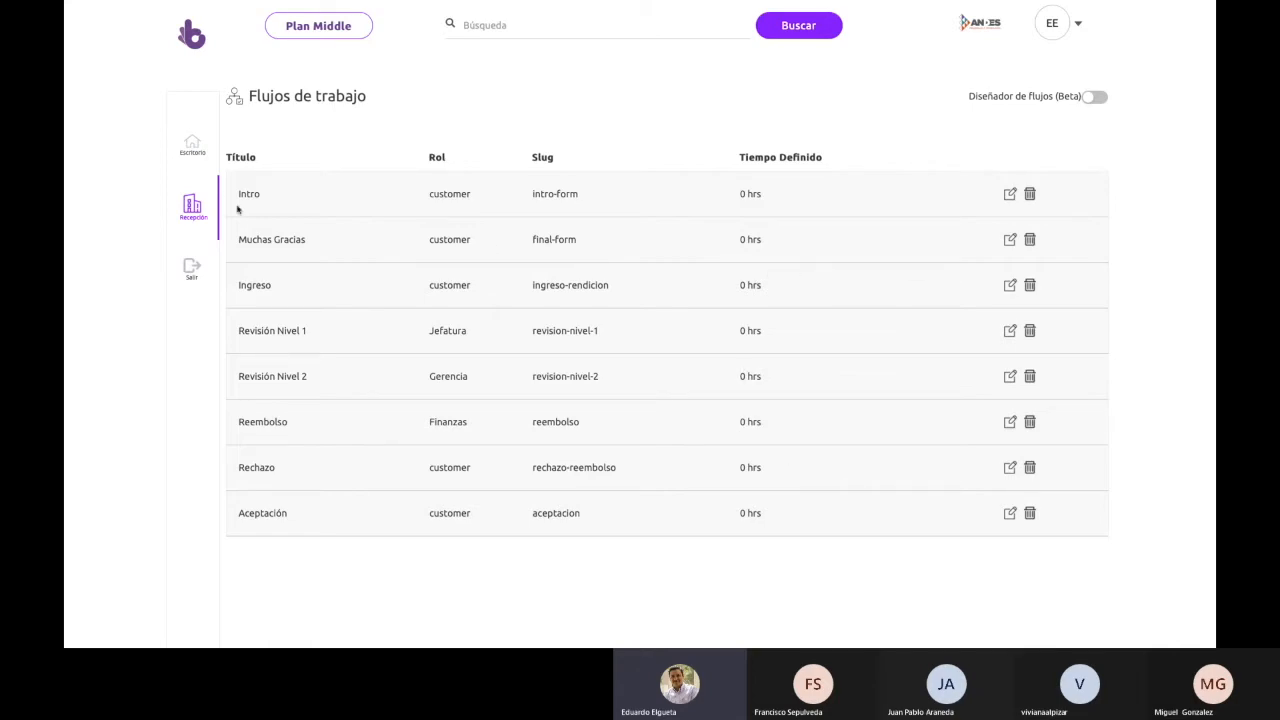
left_click(1010, 195)
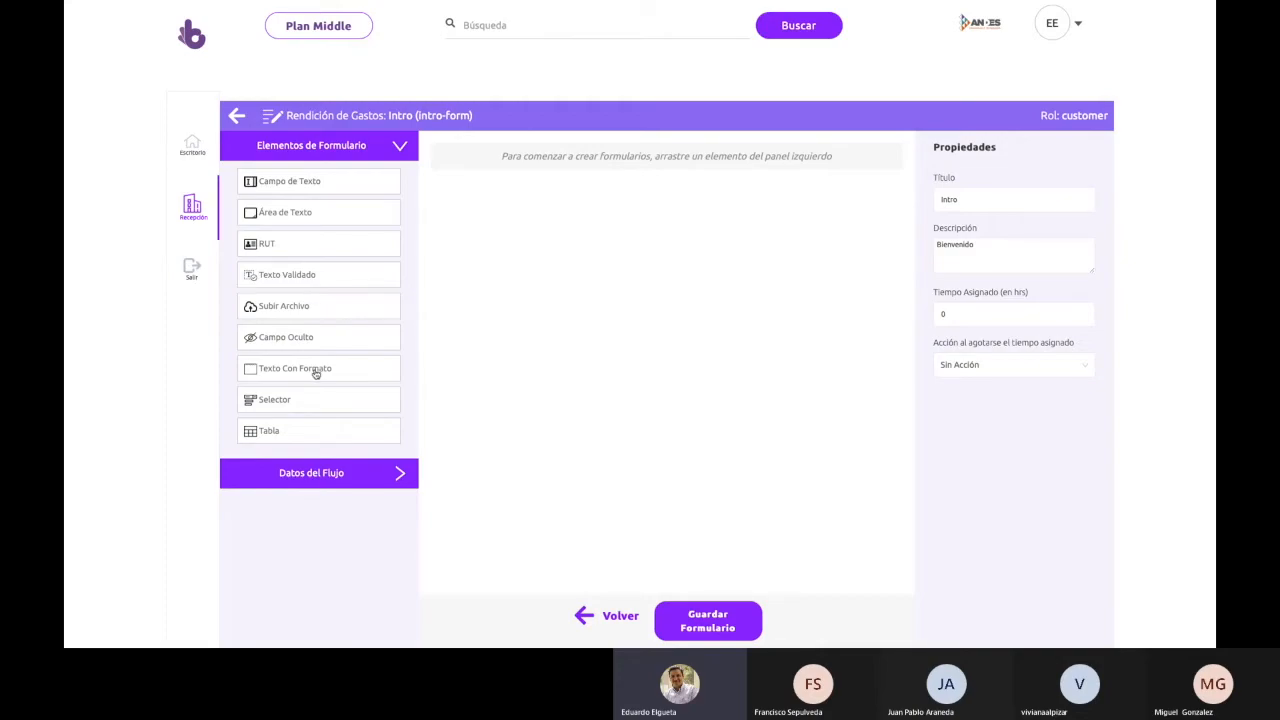
- Add a Texto Con Formato element to the Intro form, named Introducción with the identifier intro
left_click_drag(300, 373, 558, 160)
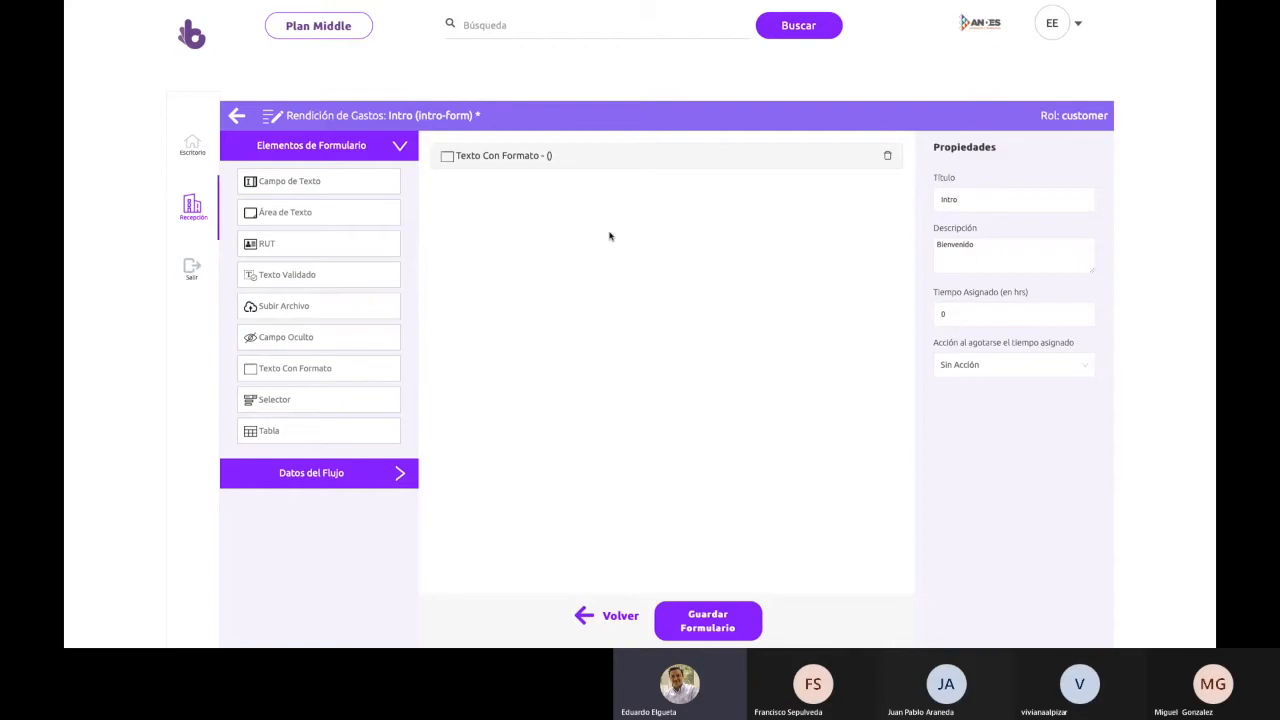
left_click(511, 157)
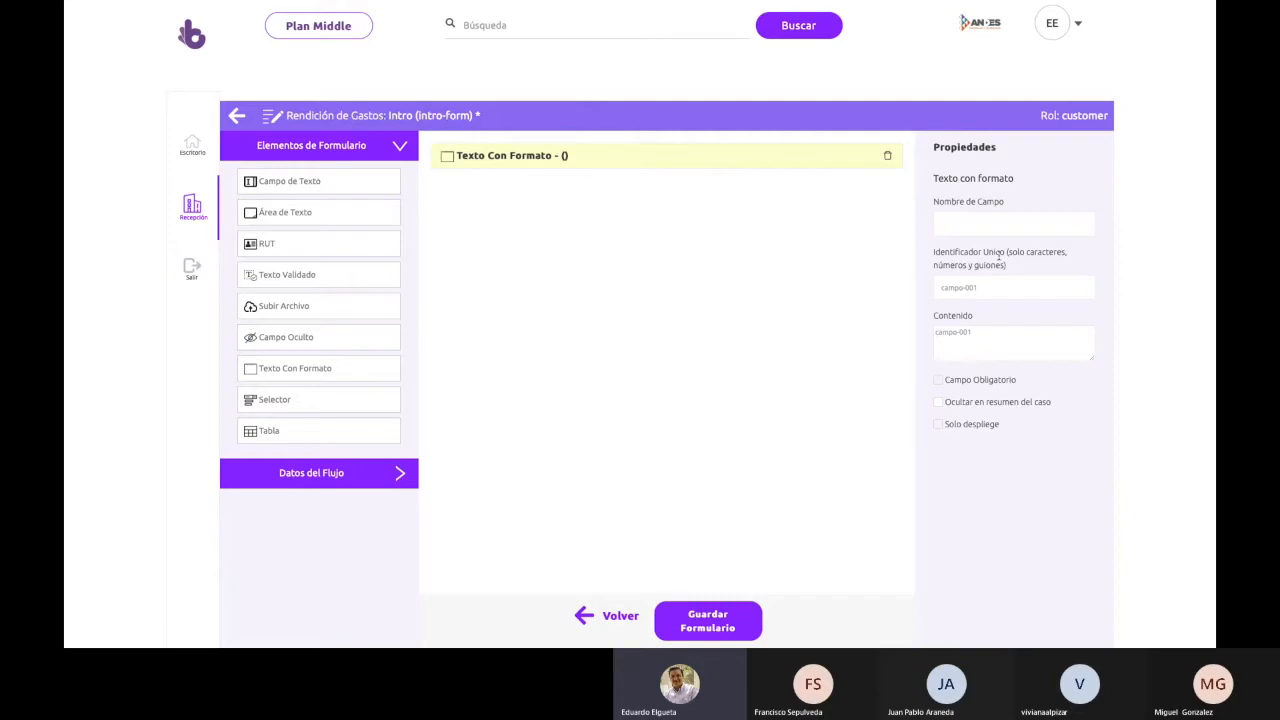
type("I")
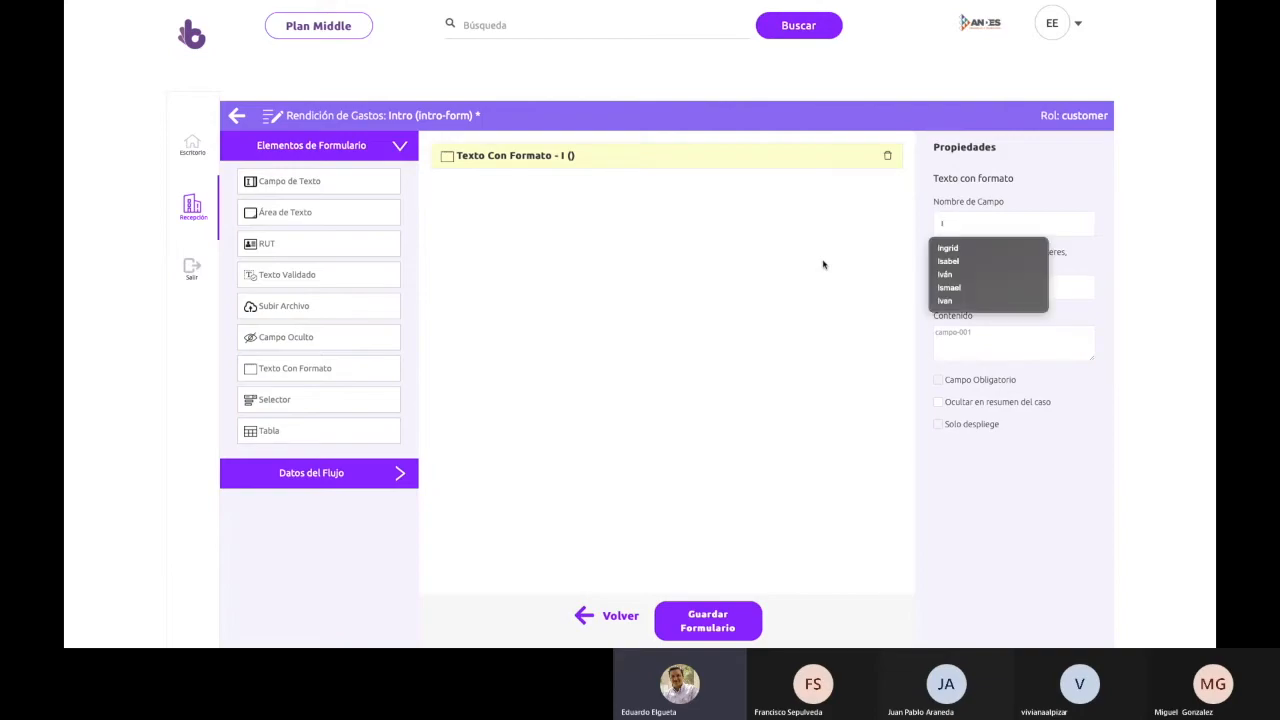
type("ntro")
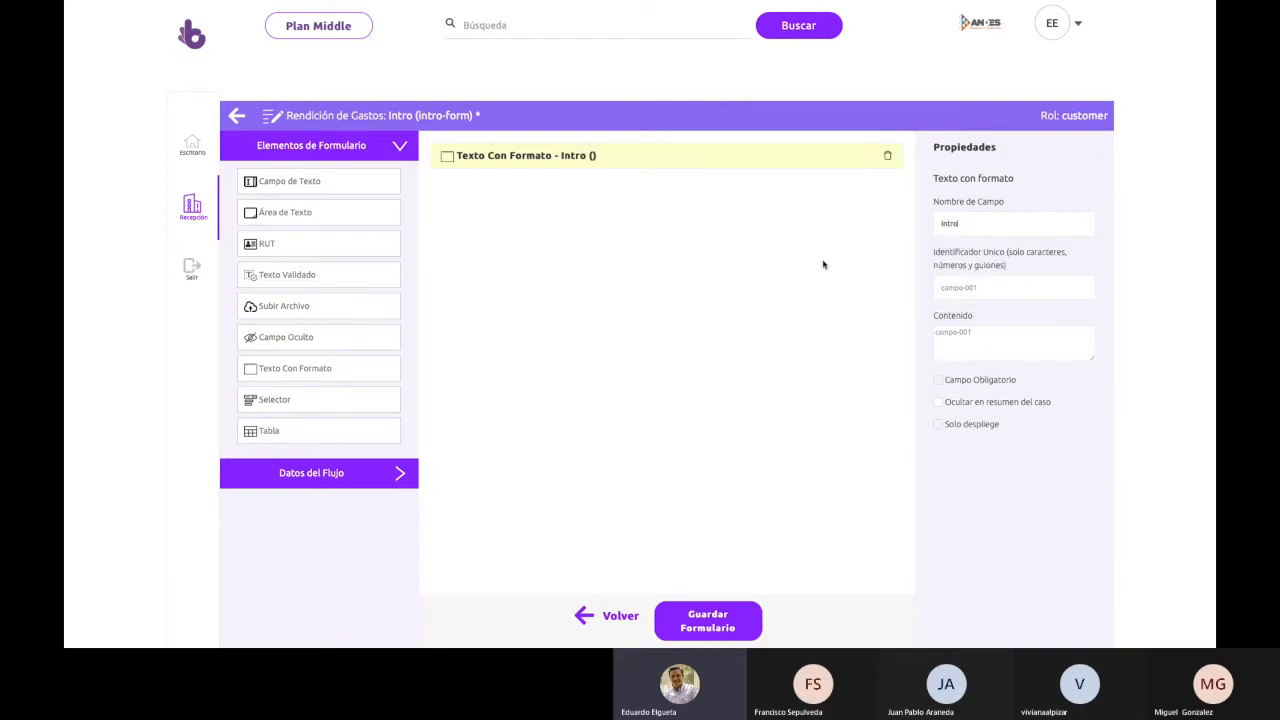
type("ducción")
key("Tab")
type("intro")
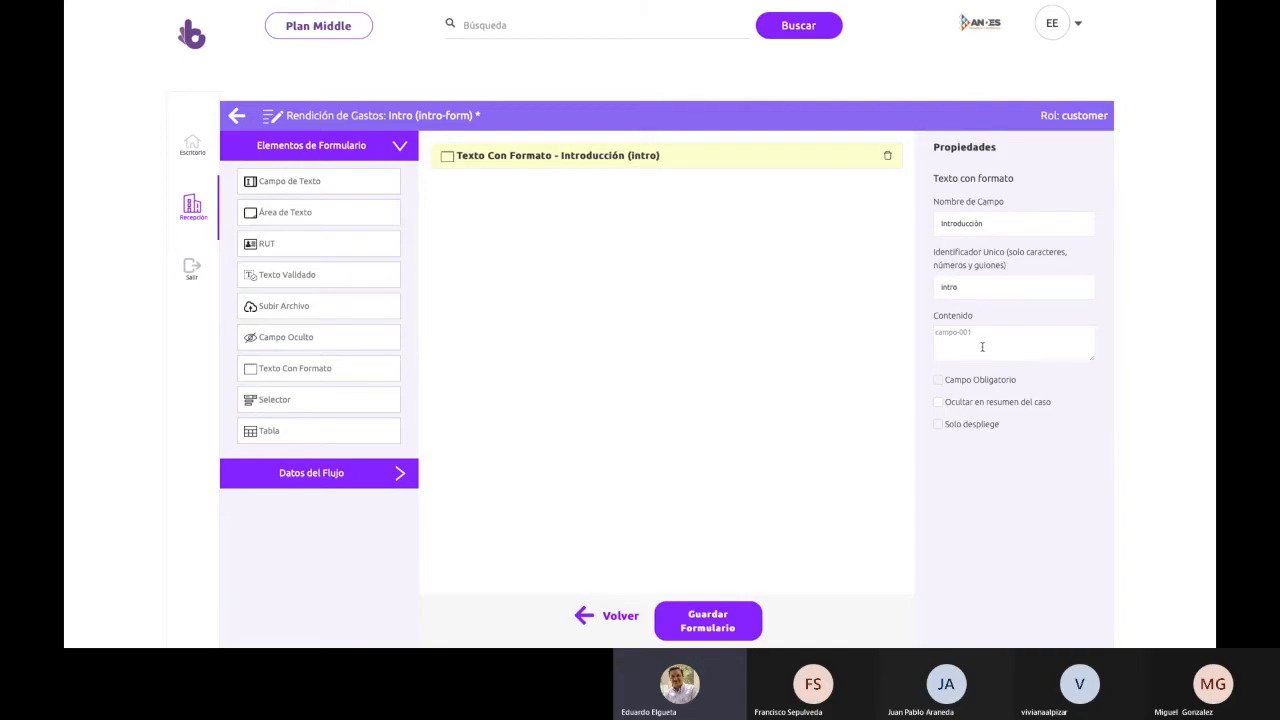
- Set the Introducción content to <h2>Bienvenido</h2> and <p>Este es un flujo de entrenamiento</p>, and hide the field in the case summary
type("<h2")
type(">Bienvenu")
type("ido")
type("<")
type("p>Este es ")
type("un flujo de entre")
type("namiento<")
type("/")
type("p>")
left_click(939, 402)
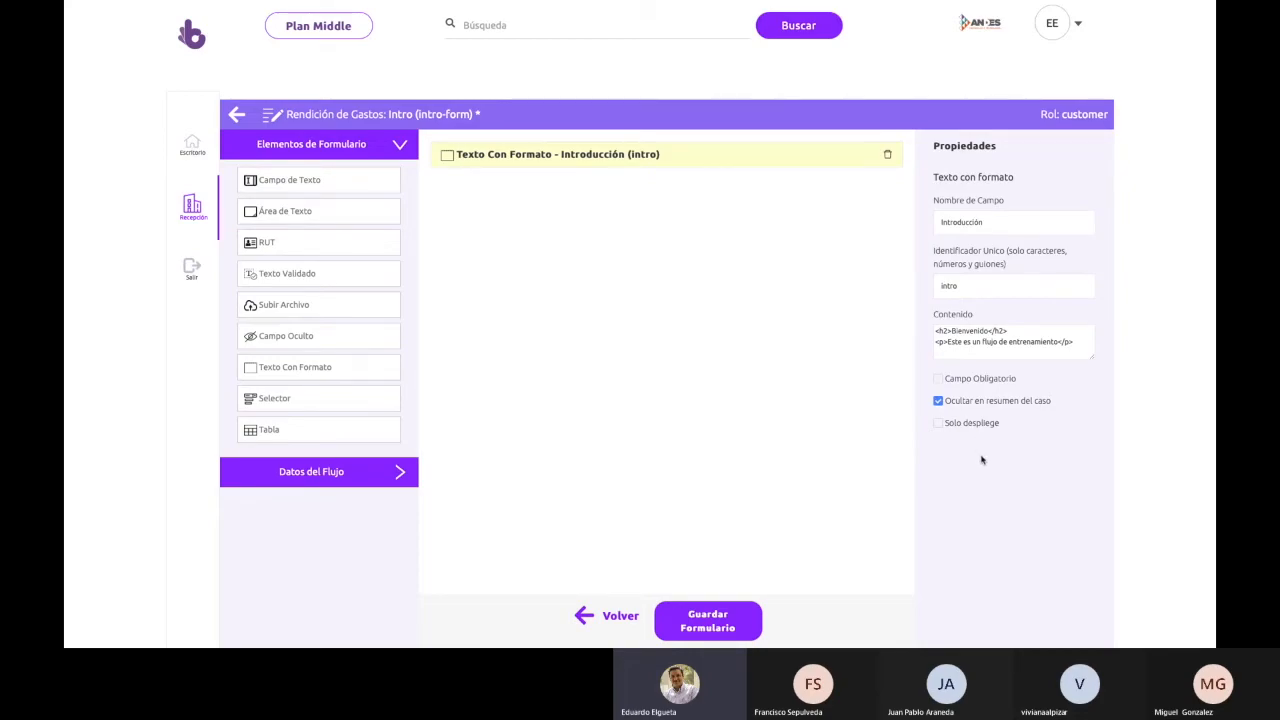
- Save the Intro form, return to the workflow's form list and open the Ingreso form (ingreso-rendicion) for editing
left_click(715, 618)
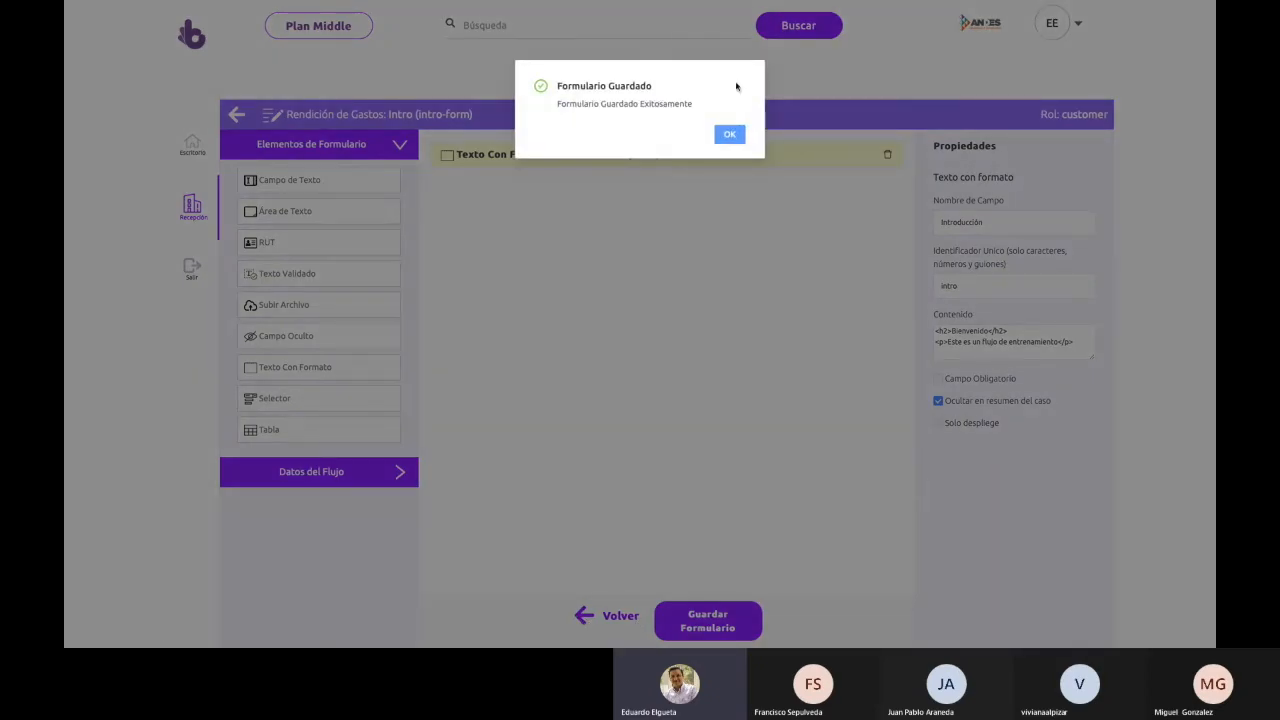
left_click(730, 132)
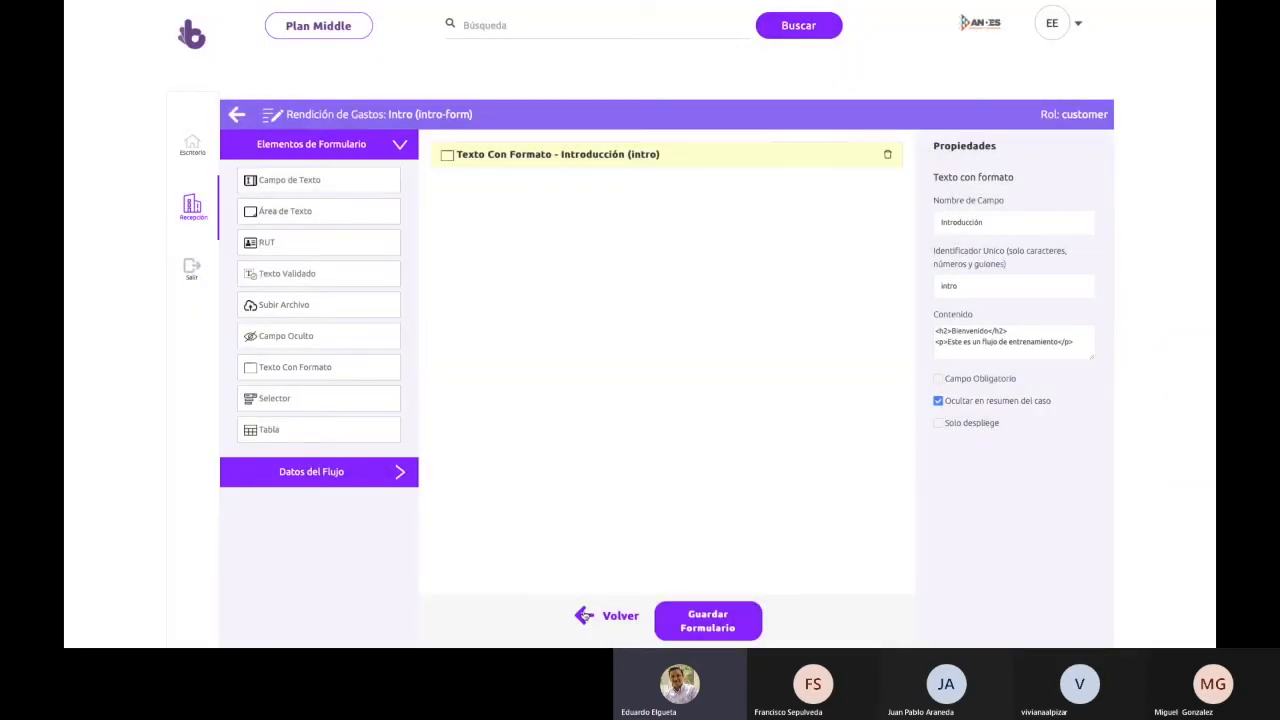
left_click(590, 615)
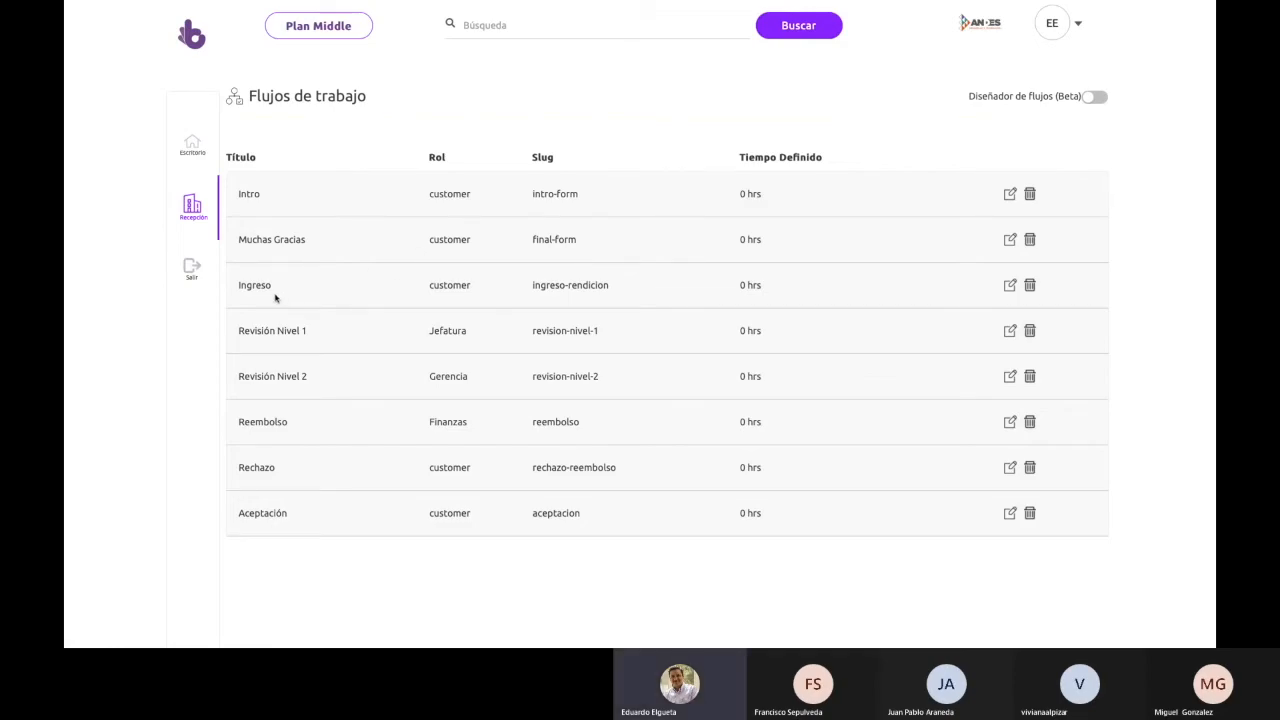
left_click(1010, 287)
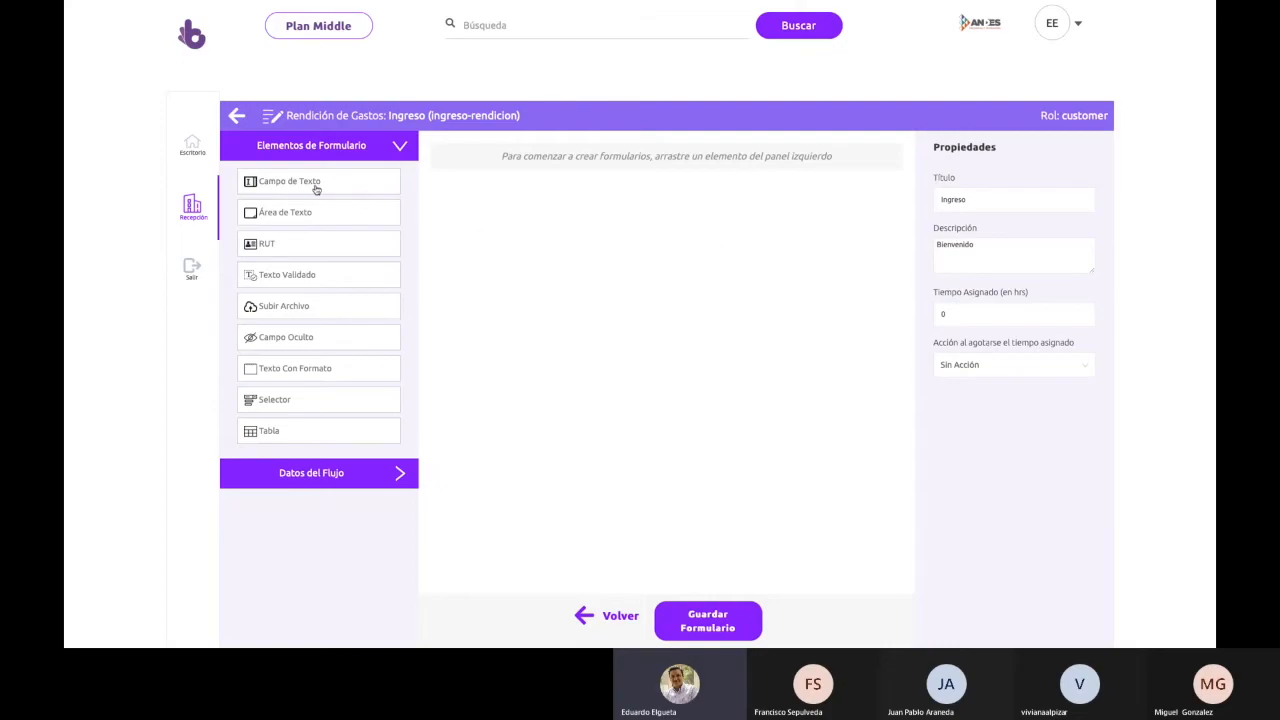
- Add a required Campo de Texto named Motivo para el Reembolso with the identifier motivo to the Ingreso form
left_click_drag(312, 189, 530, 158)
left_click(530, 157)
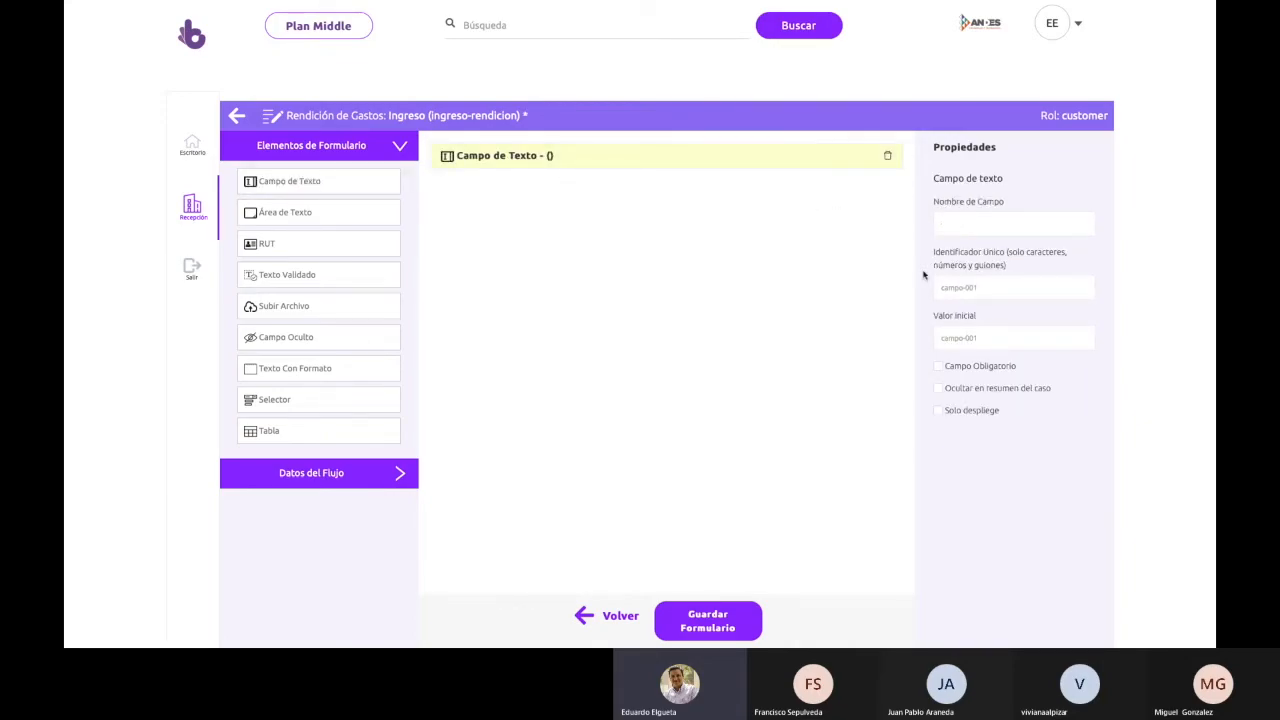
type("Motivo para el Reembolos")
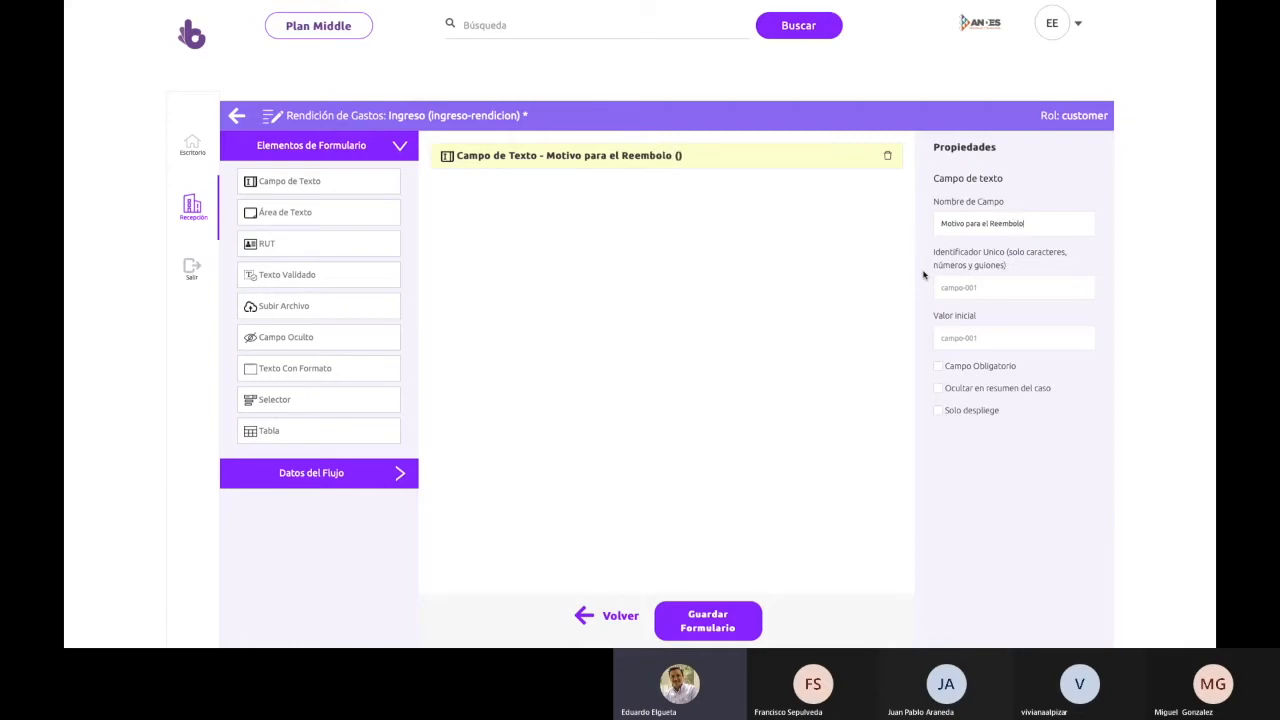
key("BackSpace")
key("BackSpace")
key("BackSpace")
type("lso")
key("Tab")
type("motivo")
left_click(985, 339)
left_click(939, 367)
left_click_drag(272, 181, 500, 186)
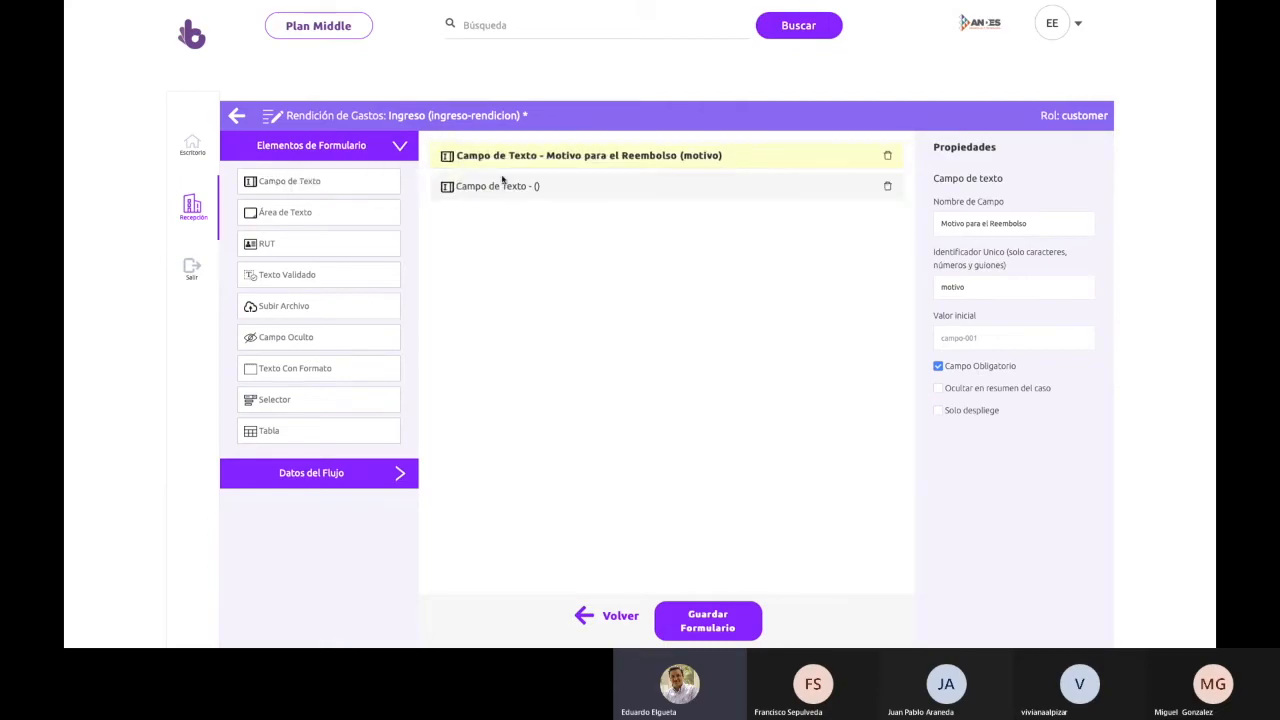
left_click(500, 186)
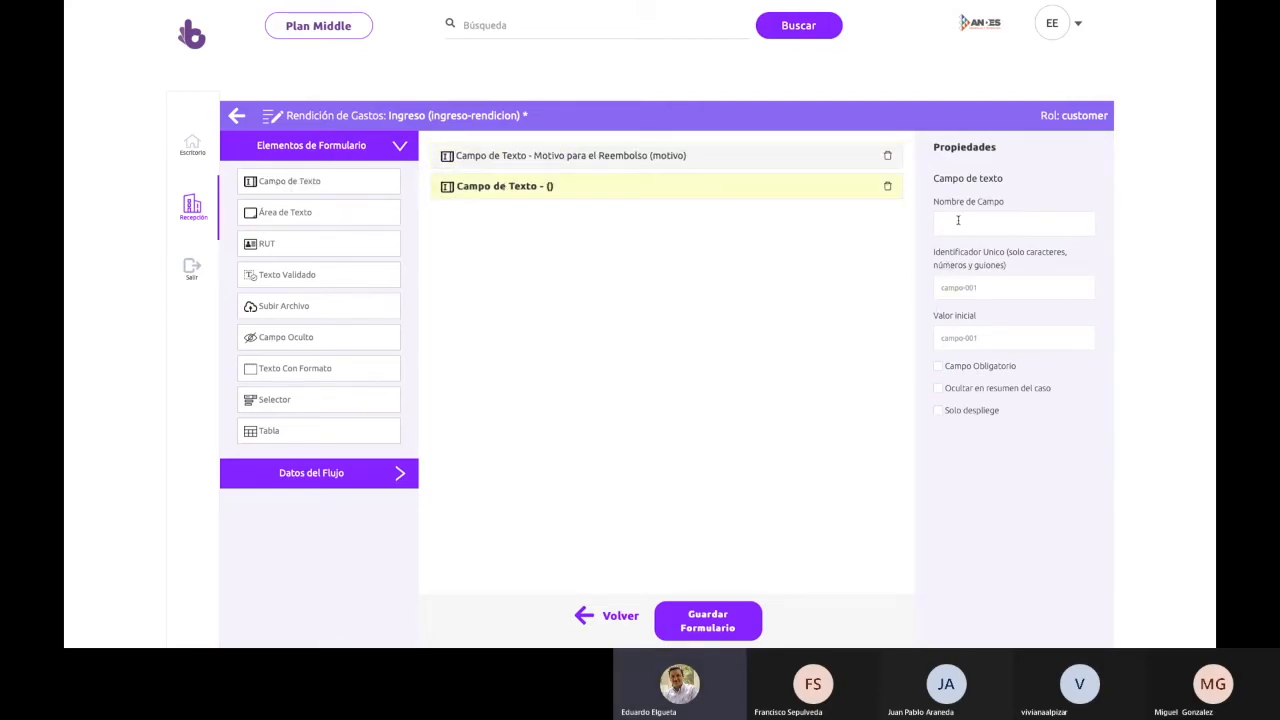
type("Monb")
key("BackSpace")
key("BackSpace")
key("BackSpace")
key("BackSpace")
left_click(887, 188)
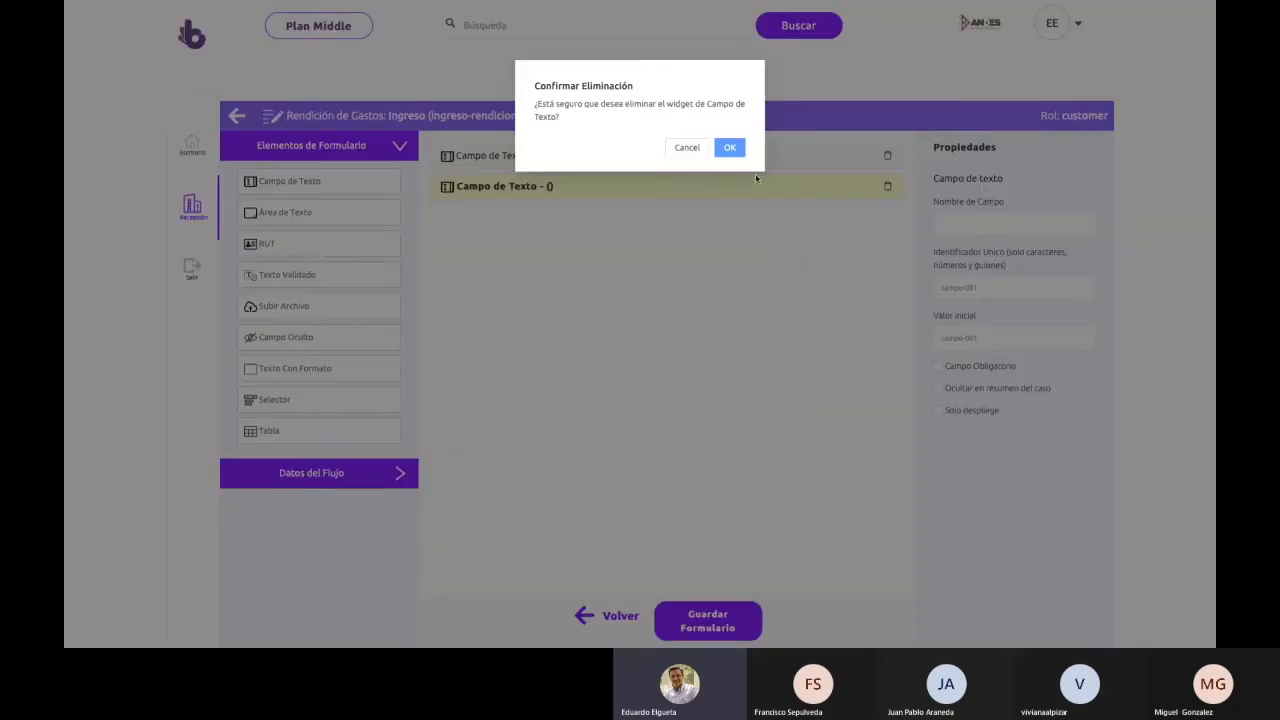
left_click(730, 149)
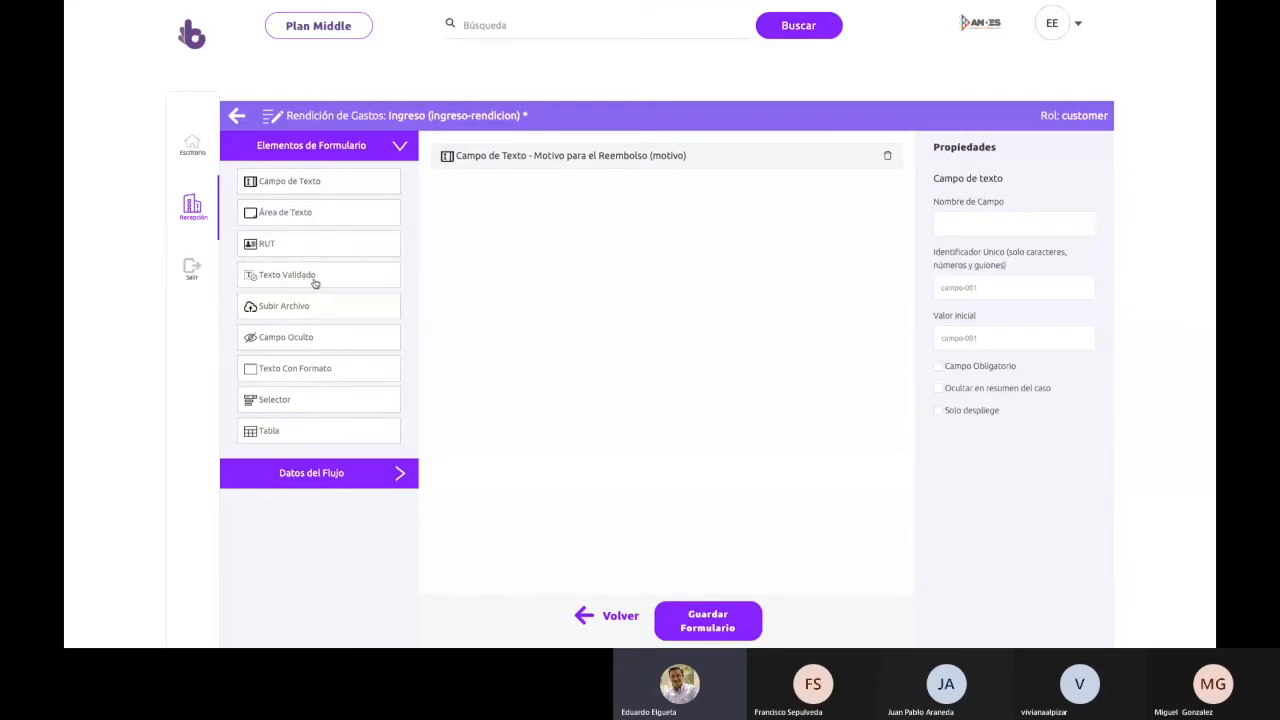
- Add a Texto Validado field named Monto with identifier monto and initial value 0, hidden in the case summary
left_click_drag(312, 283, 606, 218)
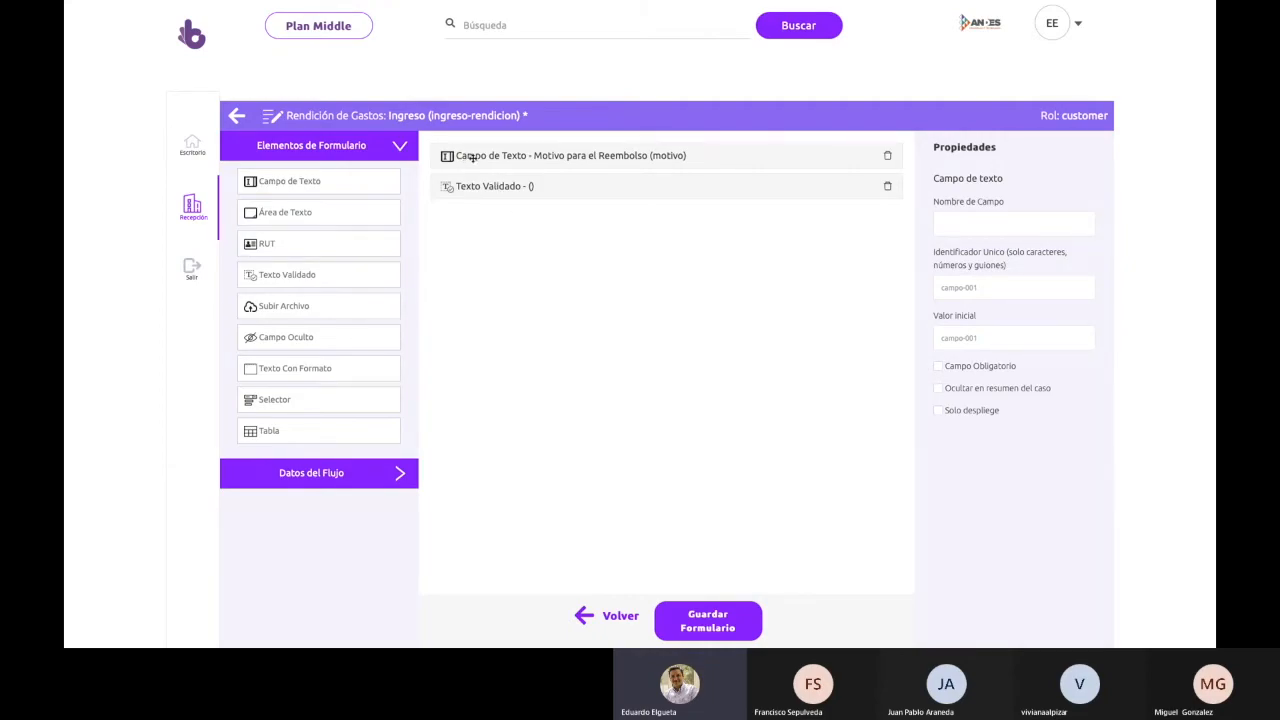
left_click(493, 186)
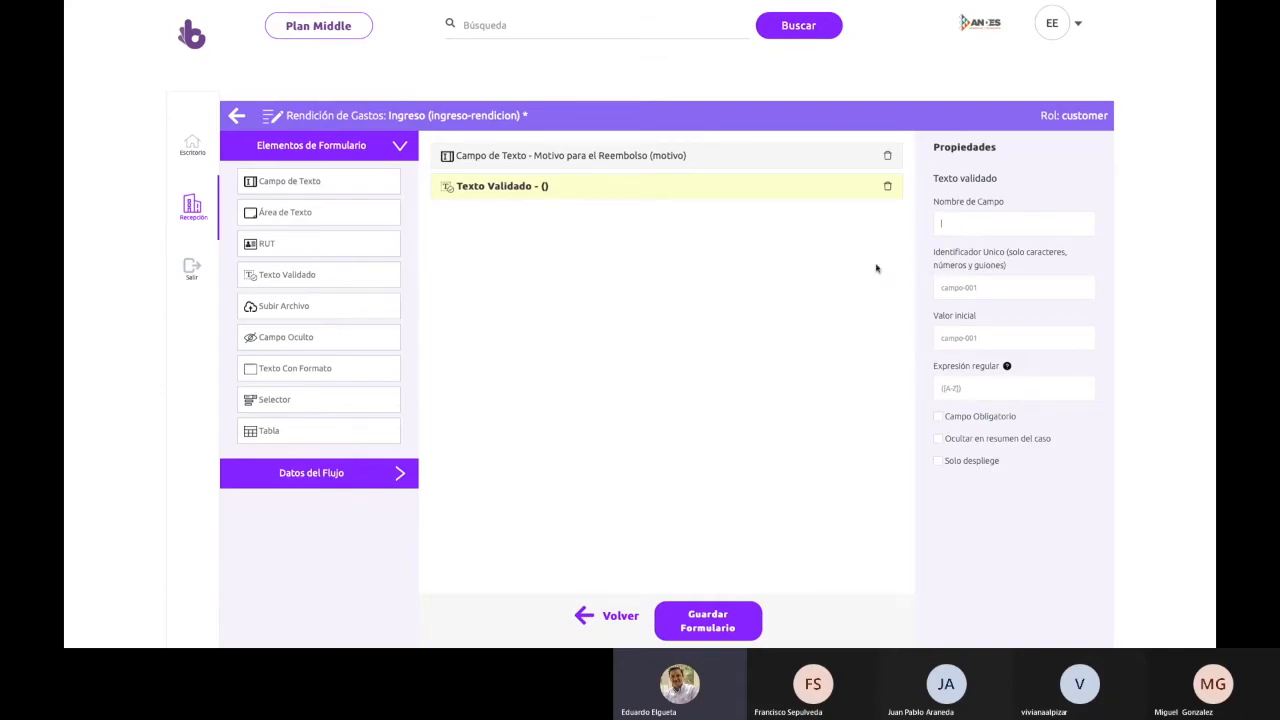
type("Monto")
type("monto")
type("0")
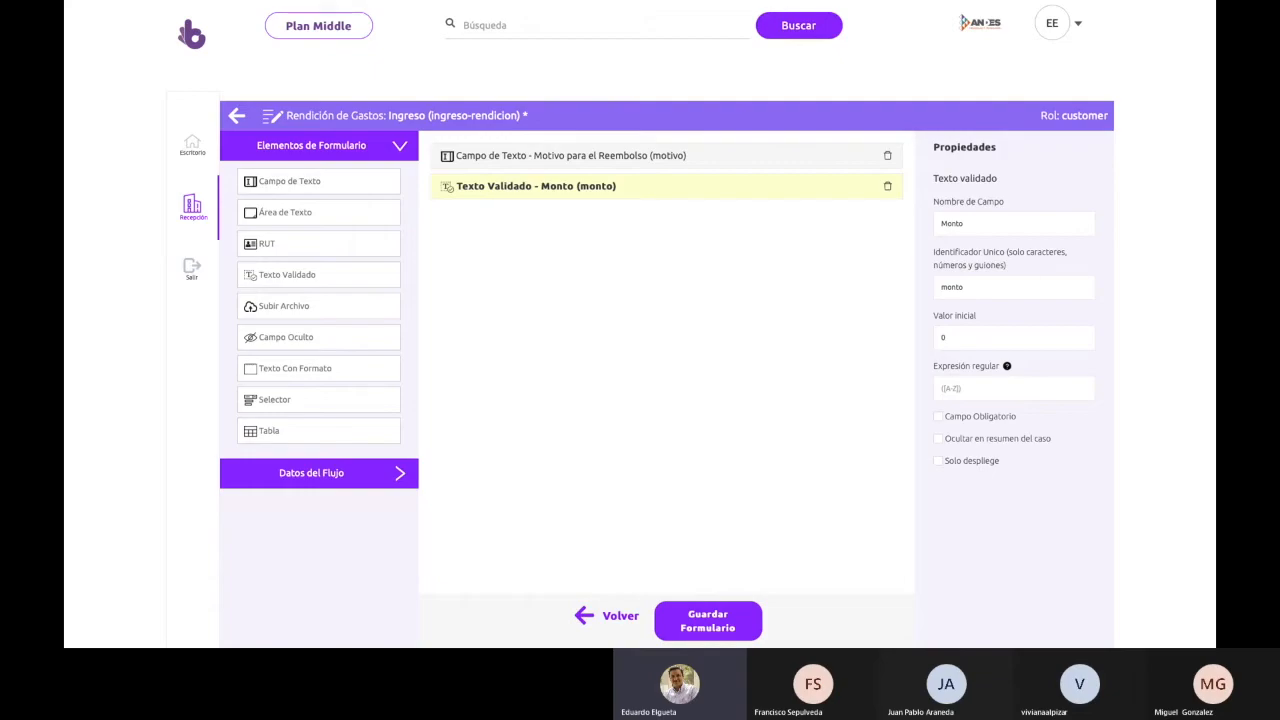
left_click(988, 386)
type("^[0-9]+$")
left_click(939, 418)
- Add a Subir Archivo field below Monto, named Comprobante with the identifier comprobante
left_click_drag(274, 310, 543, 218)
left_click(505, 222)
left_click(942, 226)
type("Com")
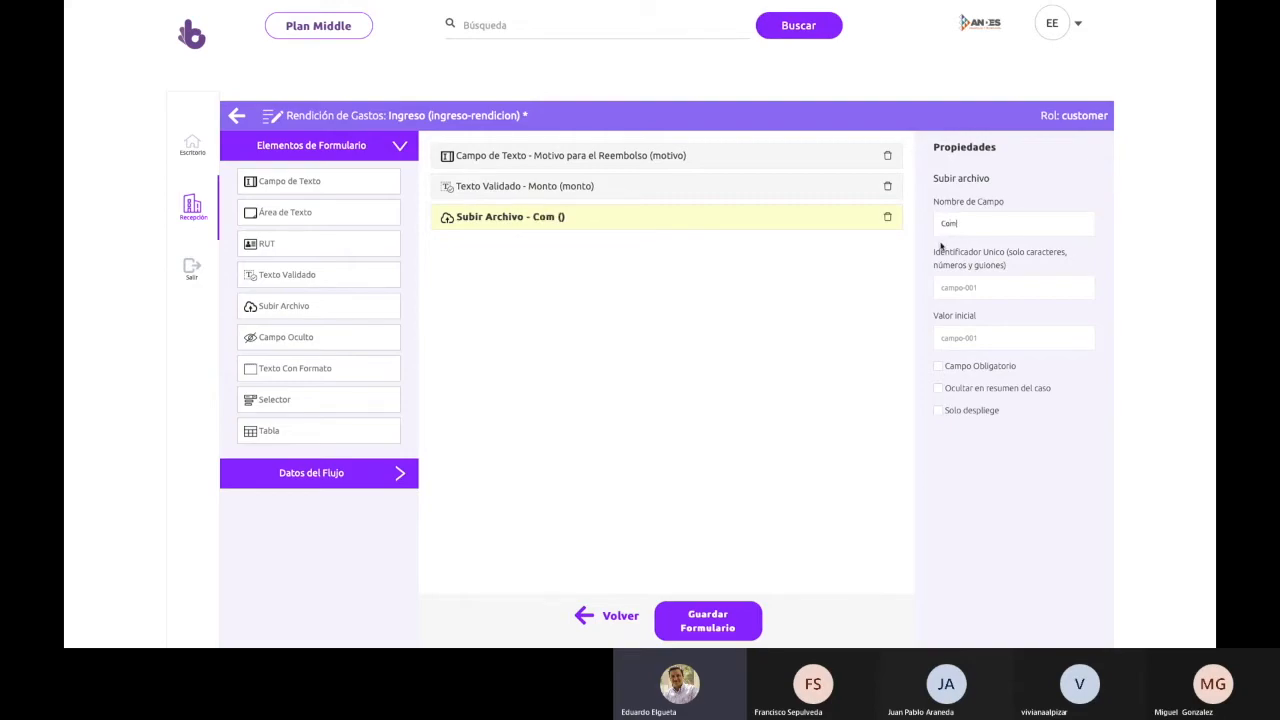
type("probante")
type("compr")
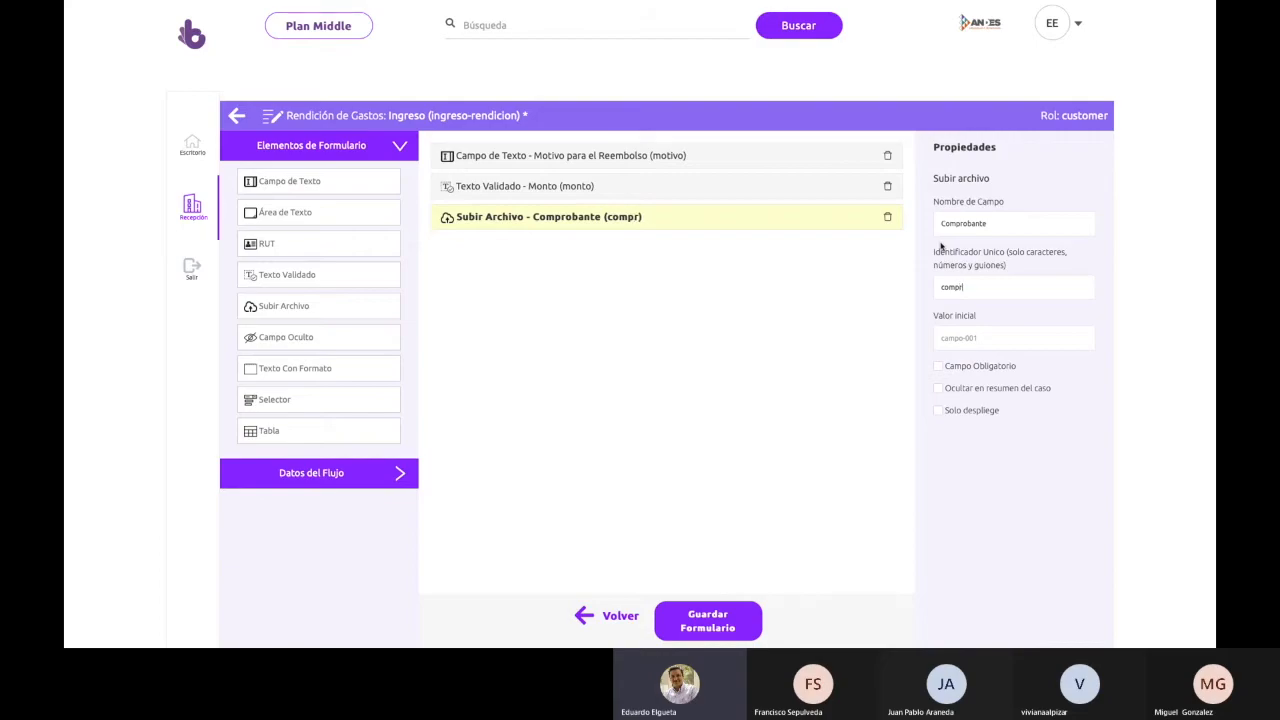
type("obante")
key("super+l")
left_click(910, 388)
- Add a Campo Oculto named Revisado below Comprobante, with the identifier revisado and the initial value N
left_click_drag(268, 342, 600, 306)
left_click_drag(274, 342, 514, 258)
left_click(477, 253)
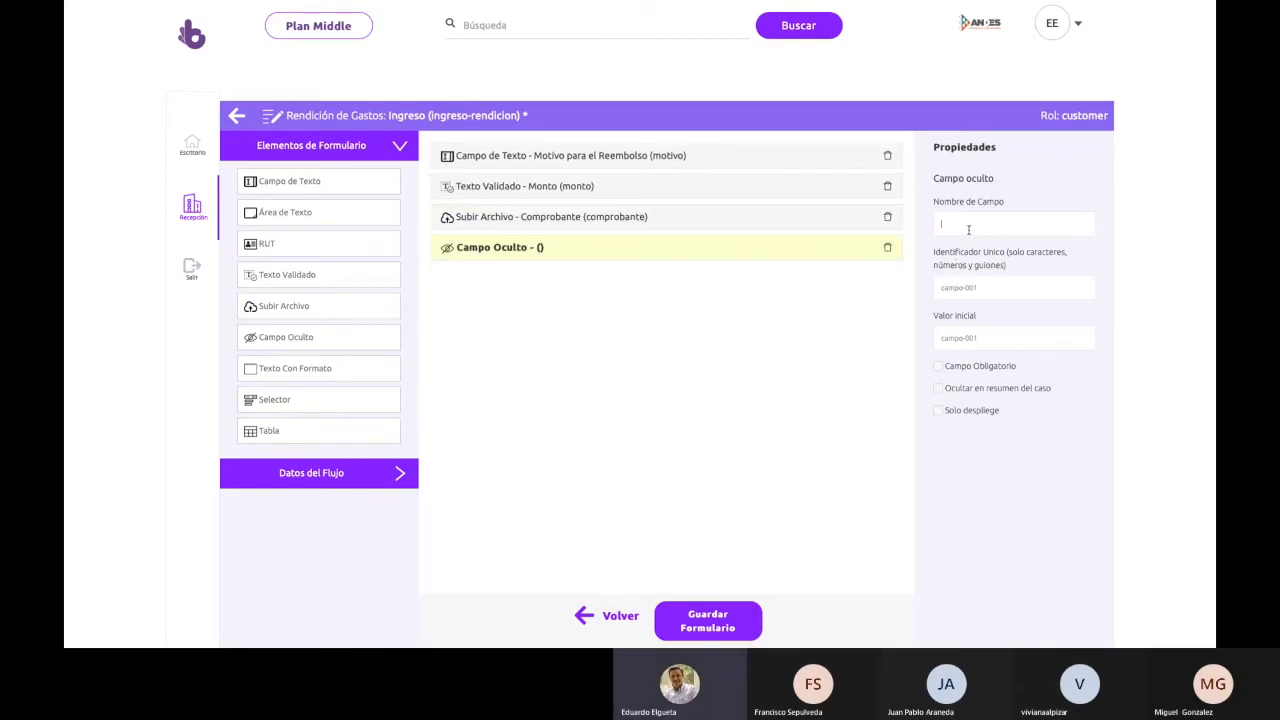
type("Revisado (ew")
key("BackSpace")
key("BackSpace")
type("revis")
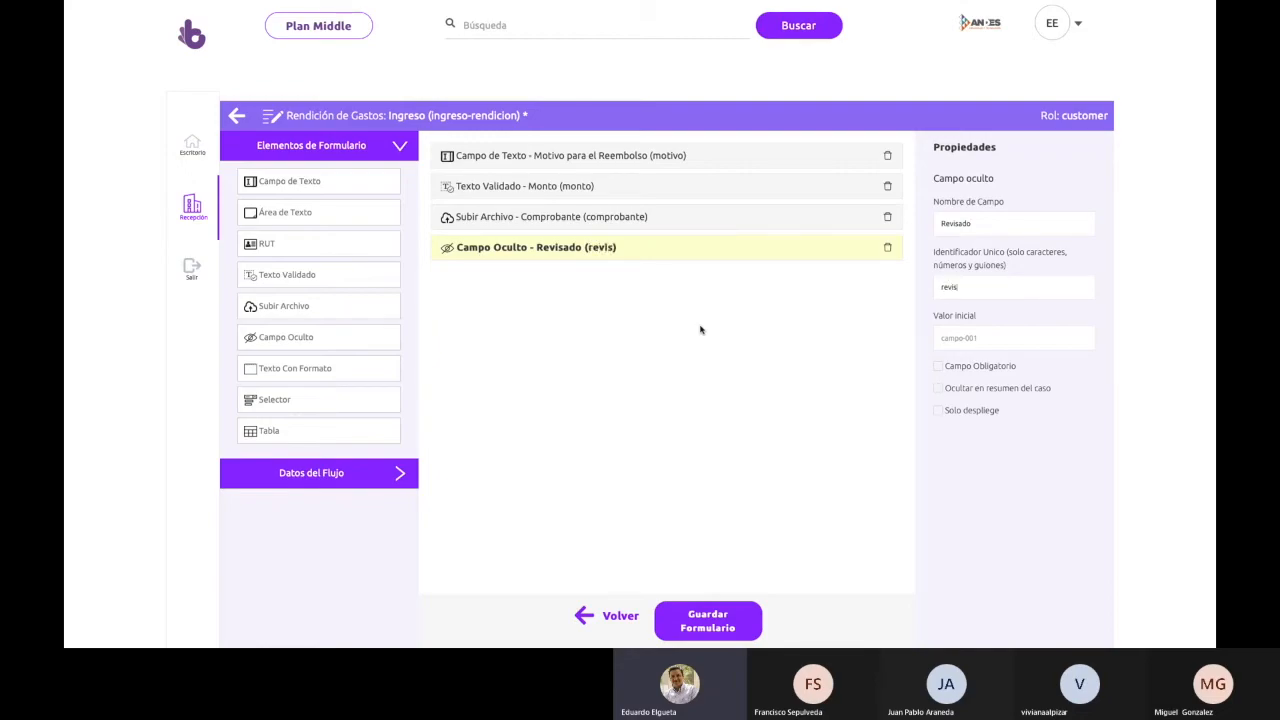
type("ado")
type("N")
- Add a required Selector below Revisado, named Prioridad with the identifier prioridad
left_click_drag(272, 402, 590, 285)
left_click(459, 281)
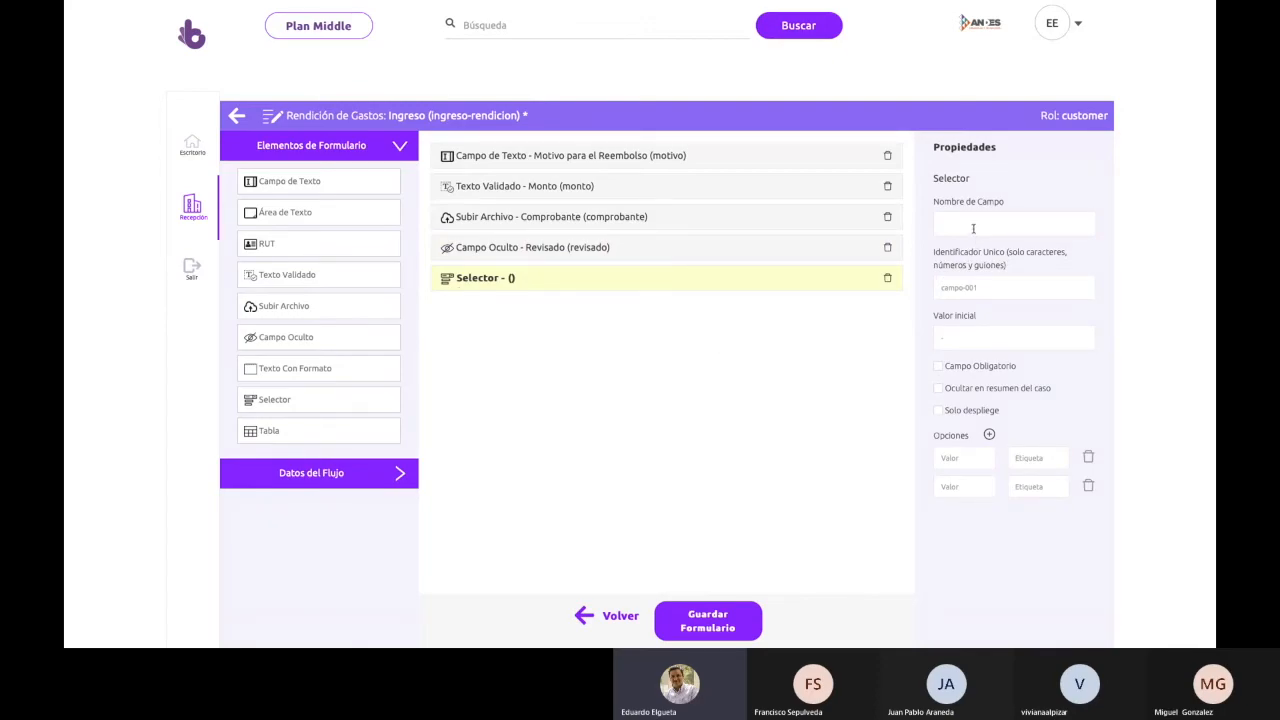
type("Prioridadprioridad")
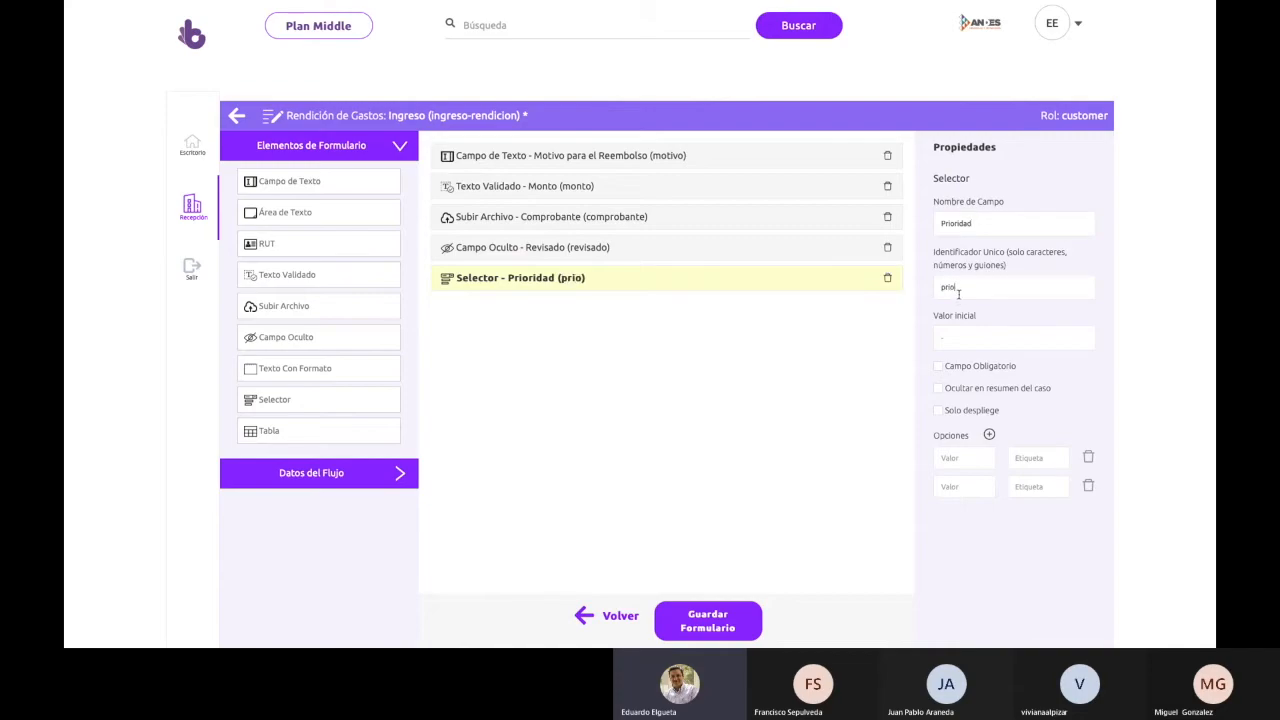
key("Tab")
left_click(939, 367)
- Define three options for the Prioridad selector: A for Alta, M for Media and B for Baja
type("A")
type("M")
key("Tab")
type("Me")
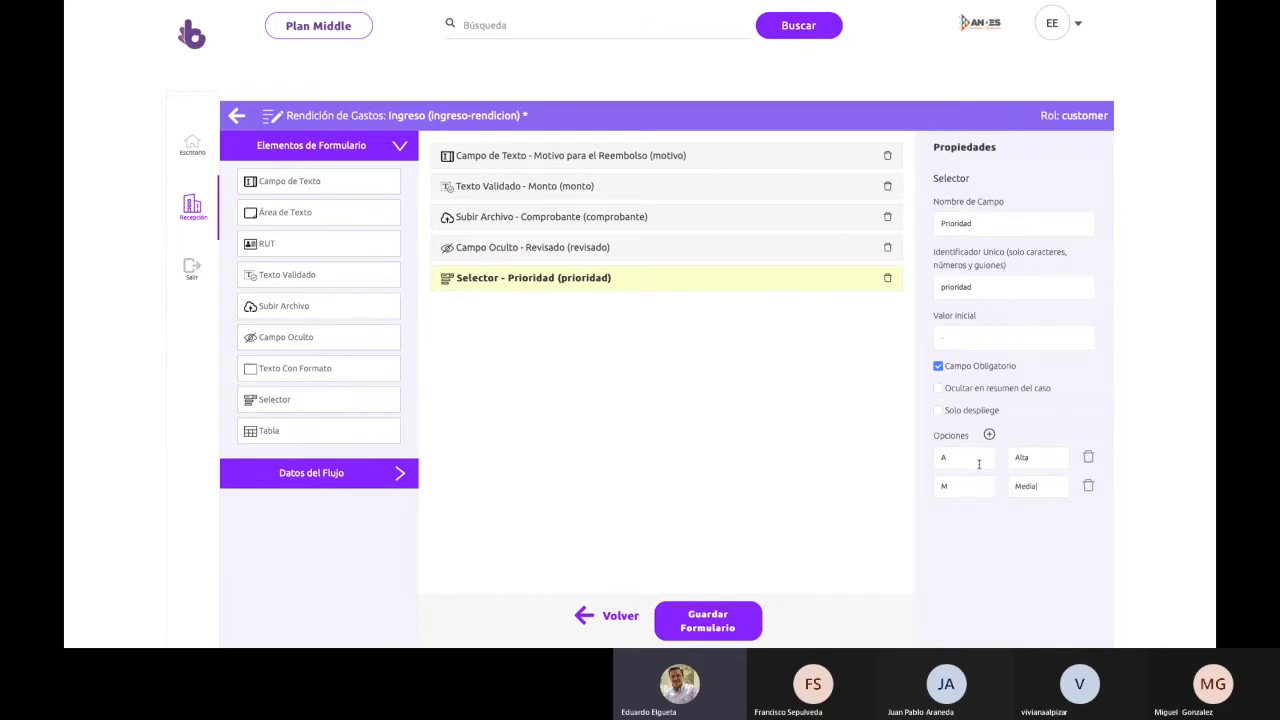
left_click(989, 436)
left_click(974, 512)
type("B")
key("Tab")
type("Ba")
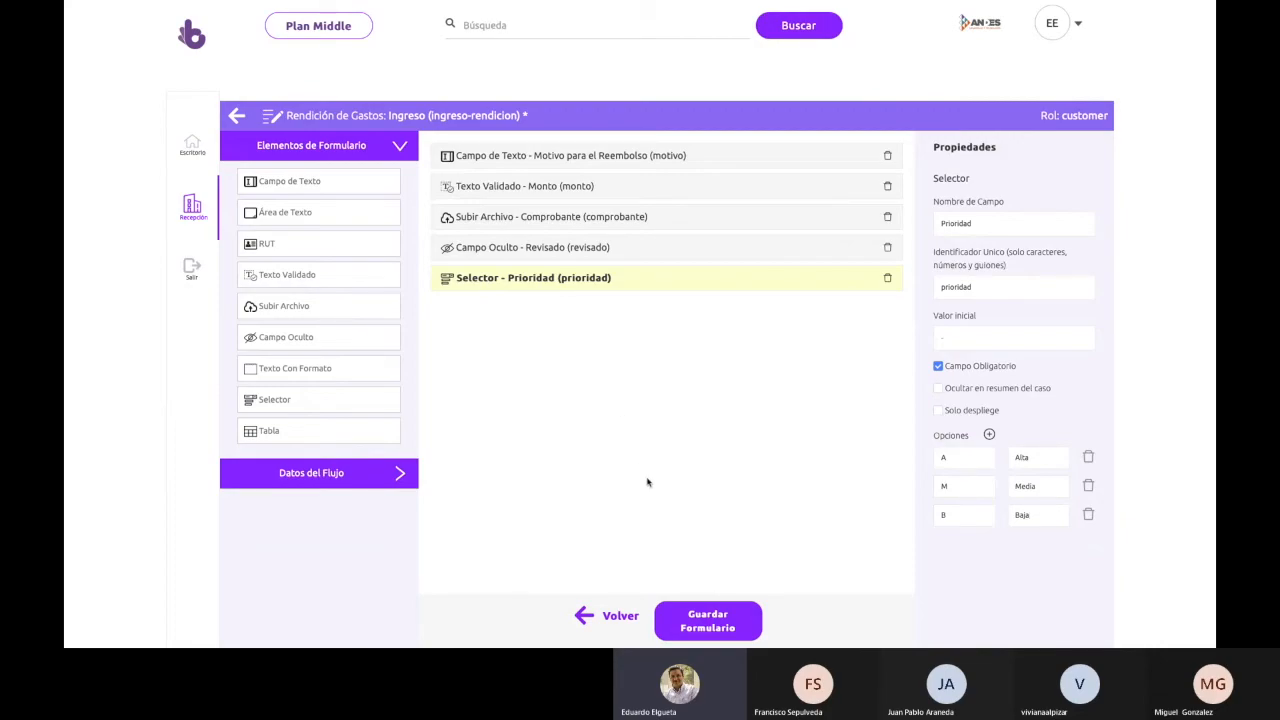
- Save the Ingreso form and return to the workflow's form list
left_click(718, 632)
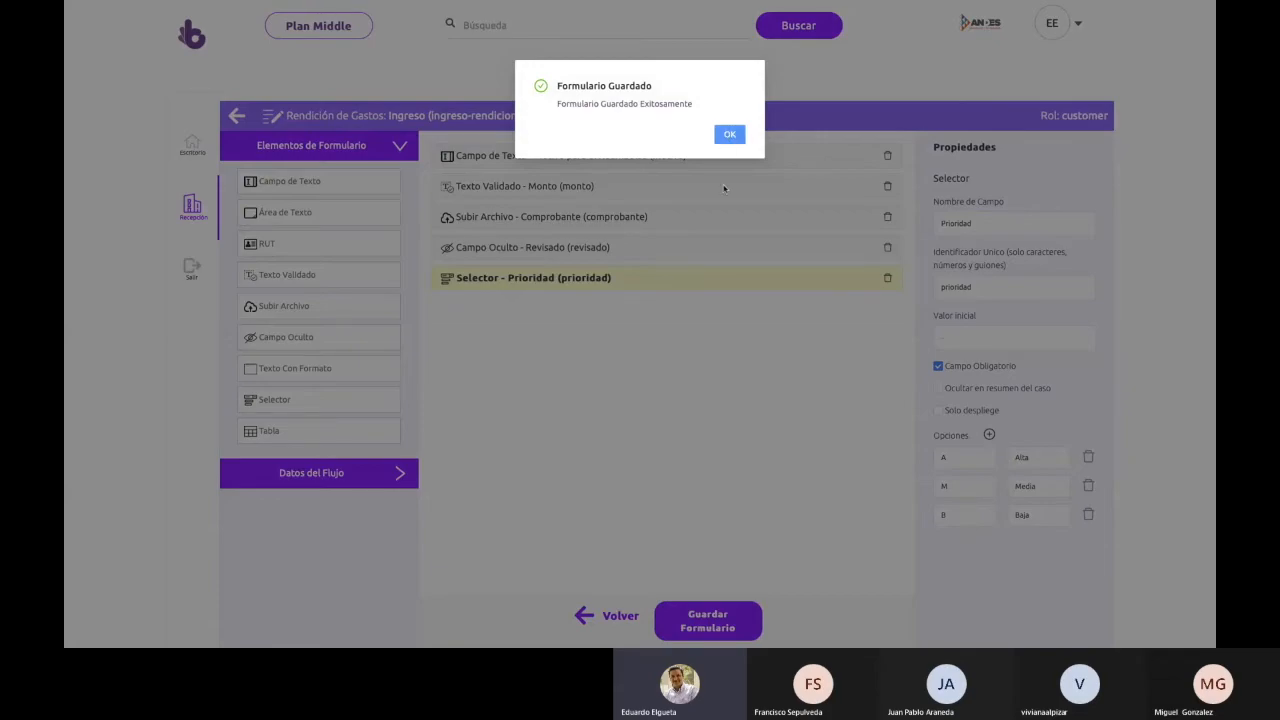
left_click(729, 135)
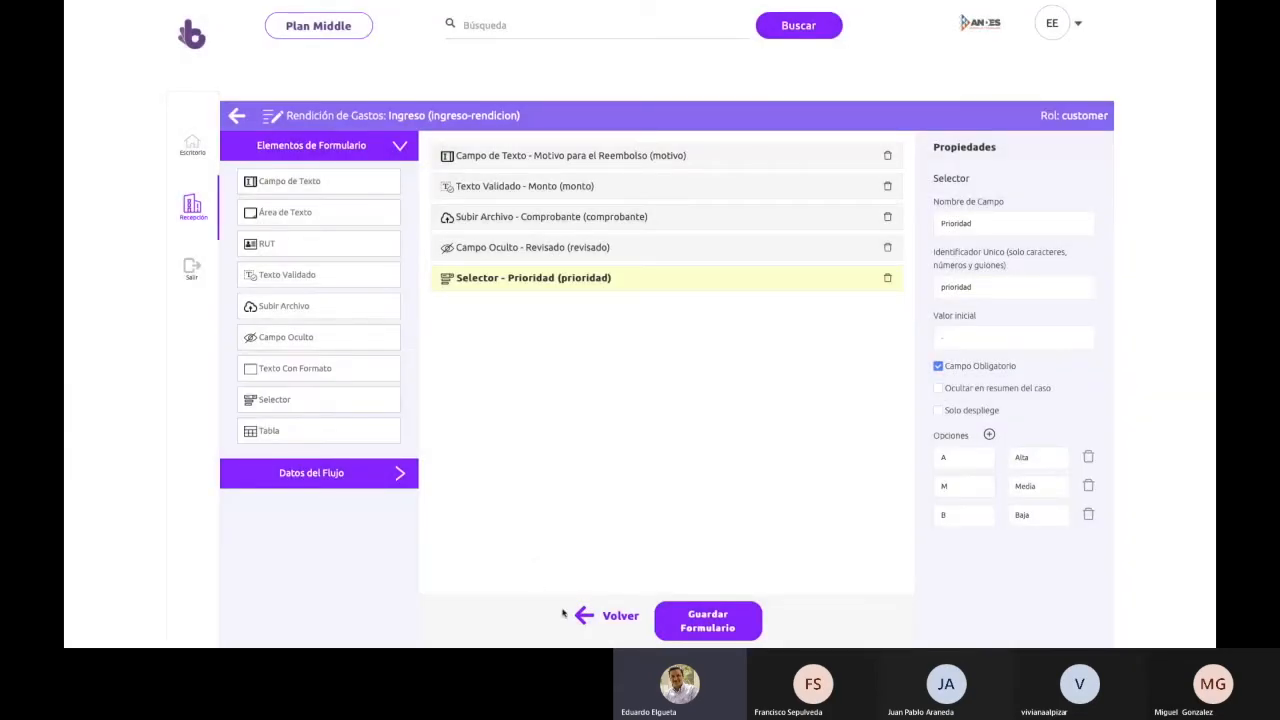
left_click(578, 617)
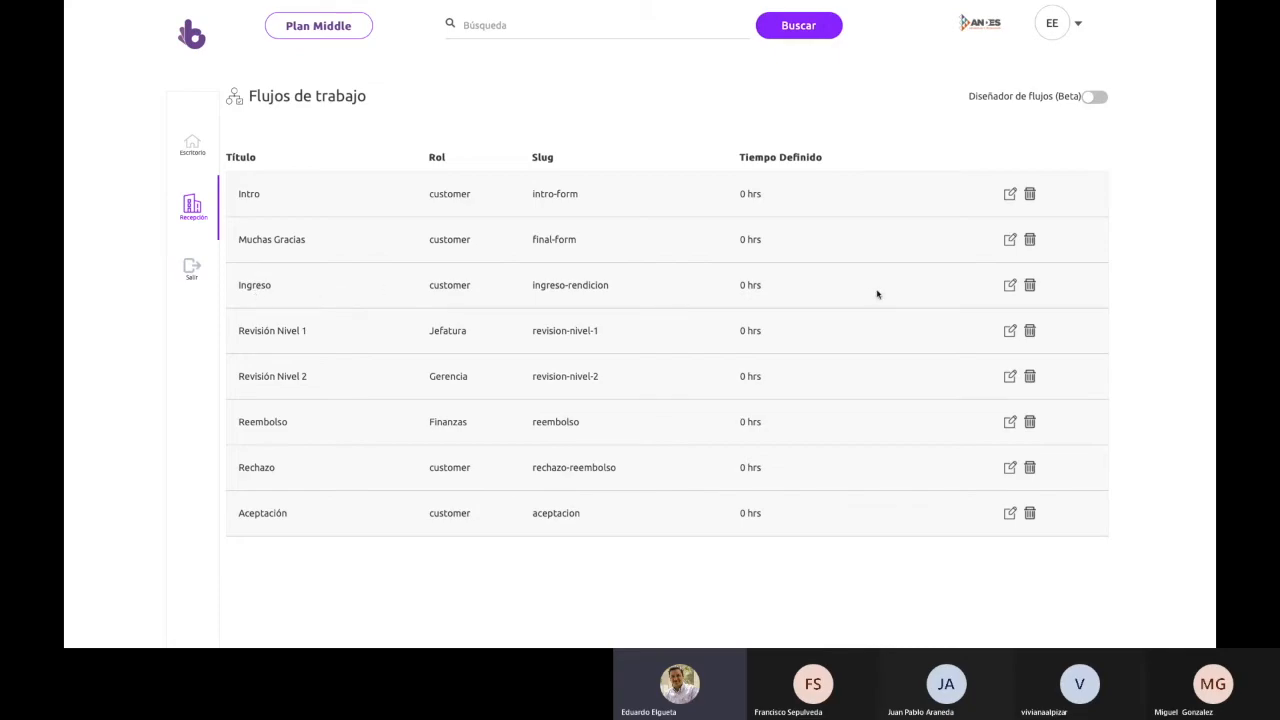
- Open the Revisión Nivel 1 form (revision-nivel-1) and add all the Ingreso fields from the flow data to it
left_click(1009, 333)
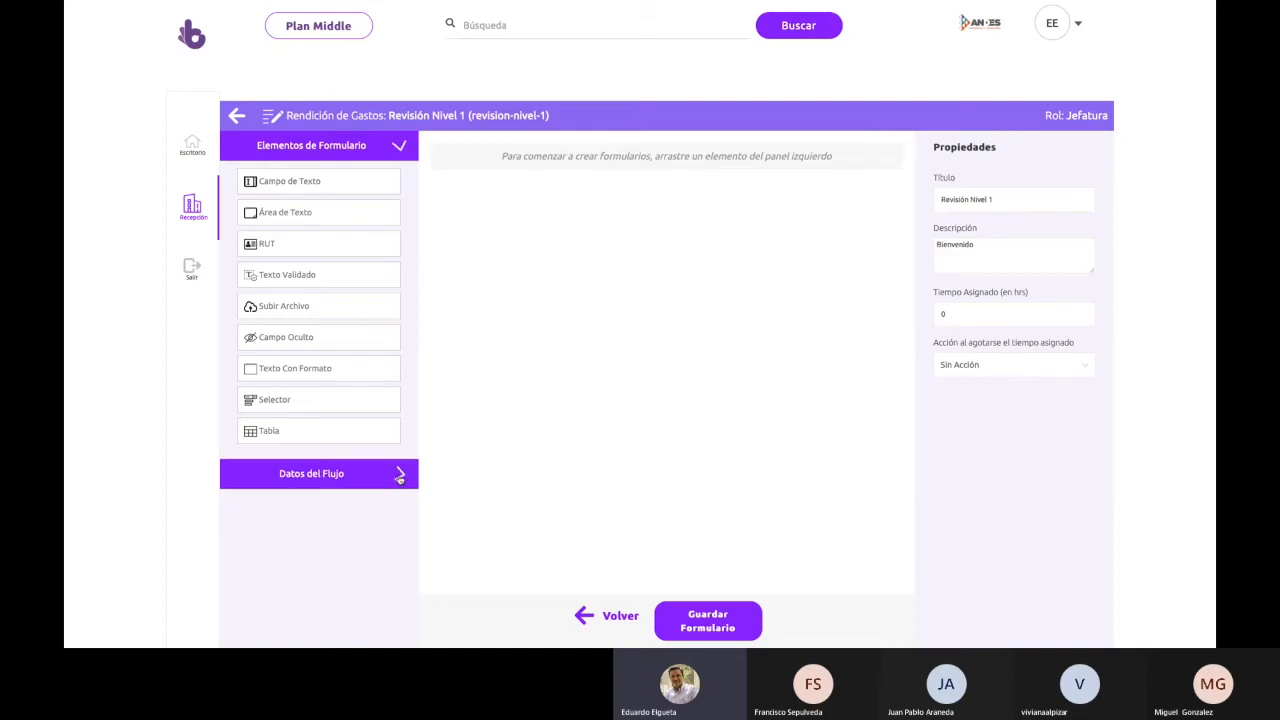
left_click(400, 476)
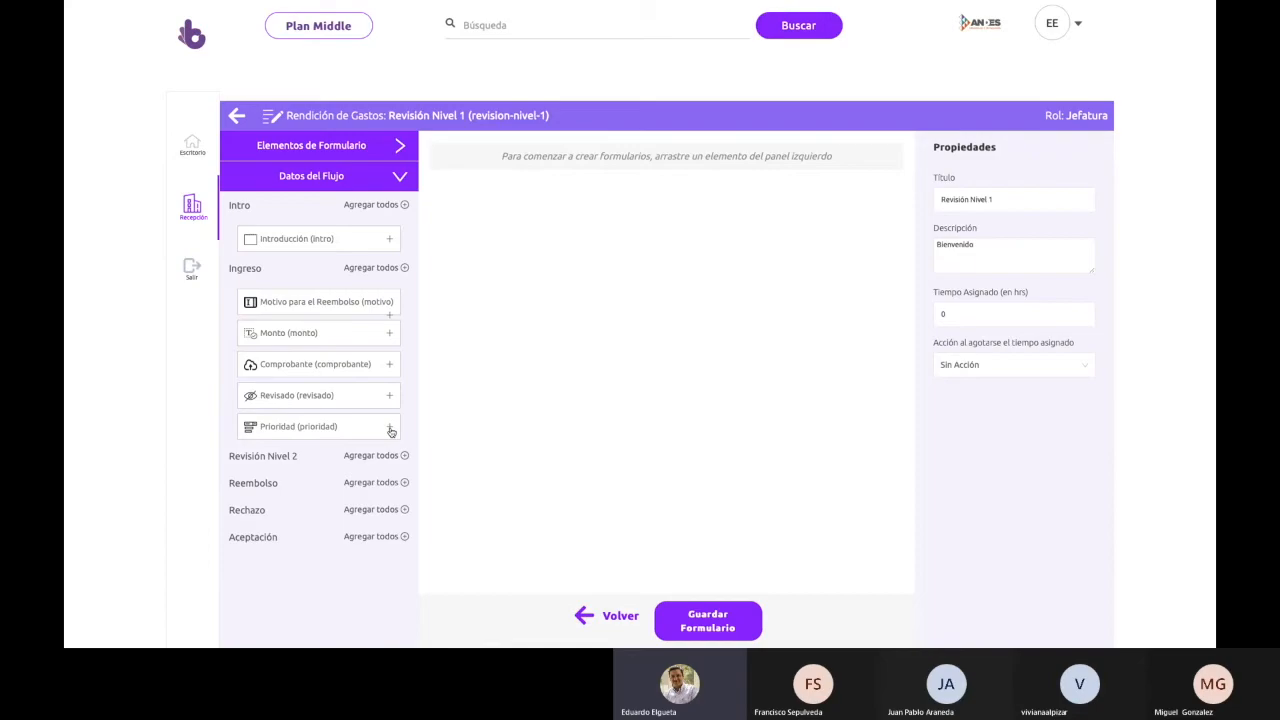
left_click(405, 268)
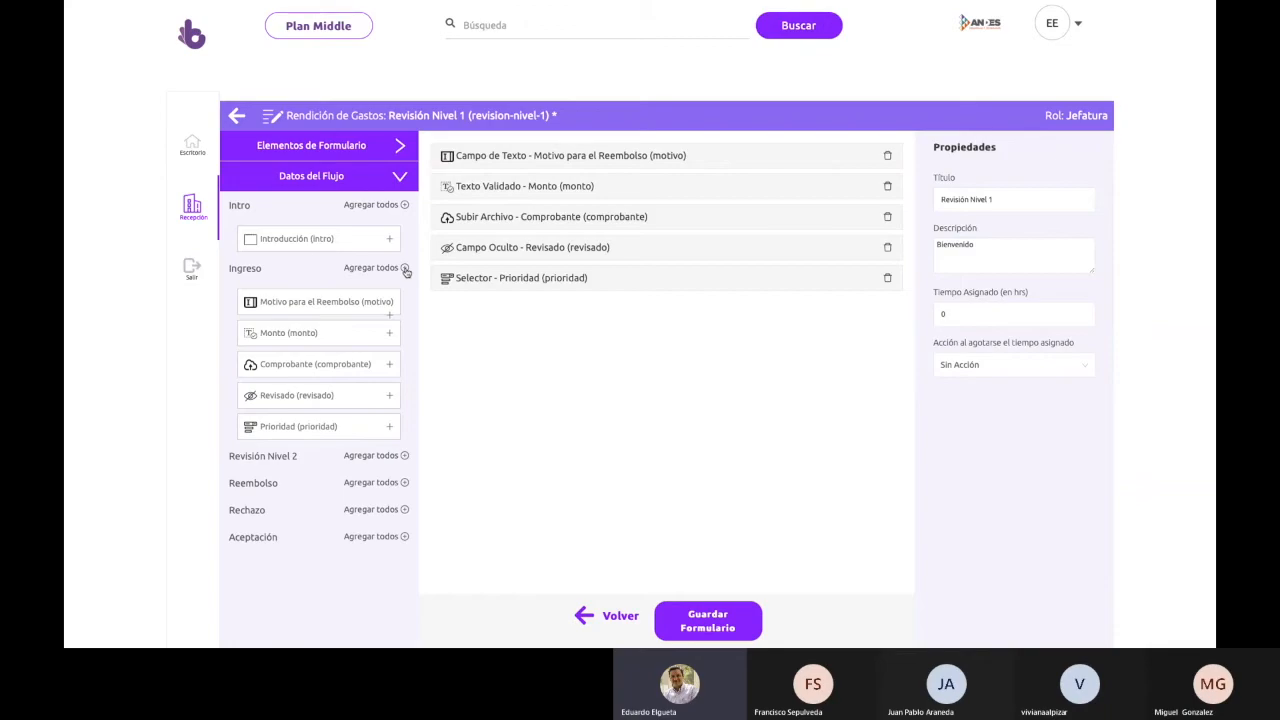
- Make the Motivo para el Reembolso and Monto fields of Revisión Nivel 1 optional and display-only (Solo despliegue)
left_click(712, 158)
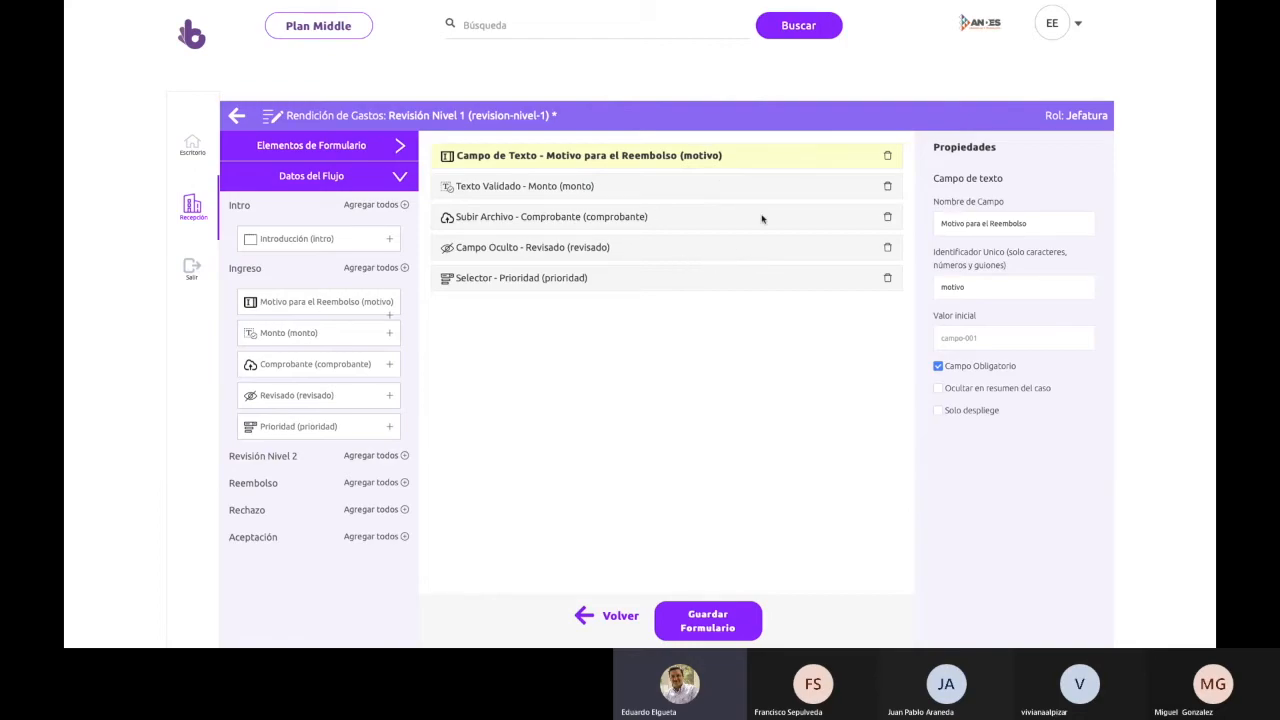
left_click(938, 367)
left_click(938, 411)
left_click(765, 192)
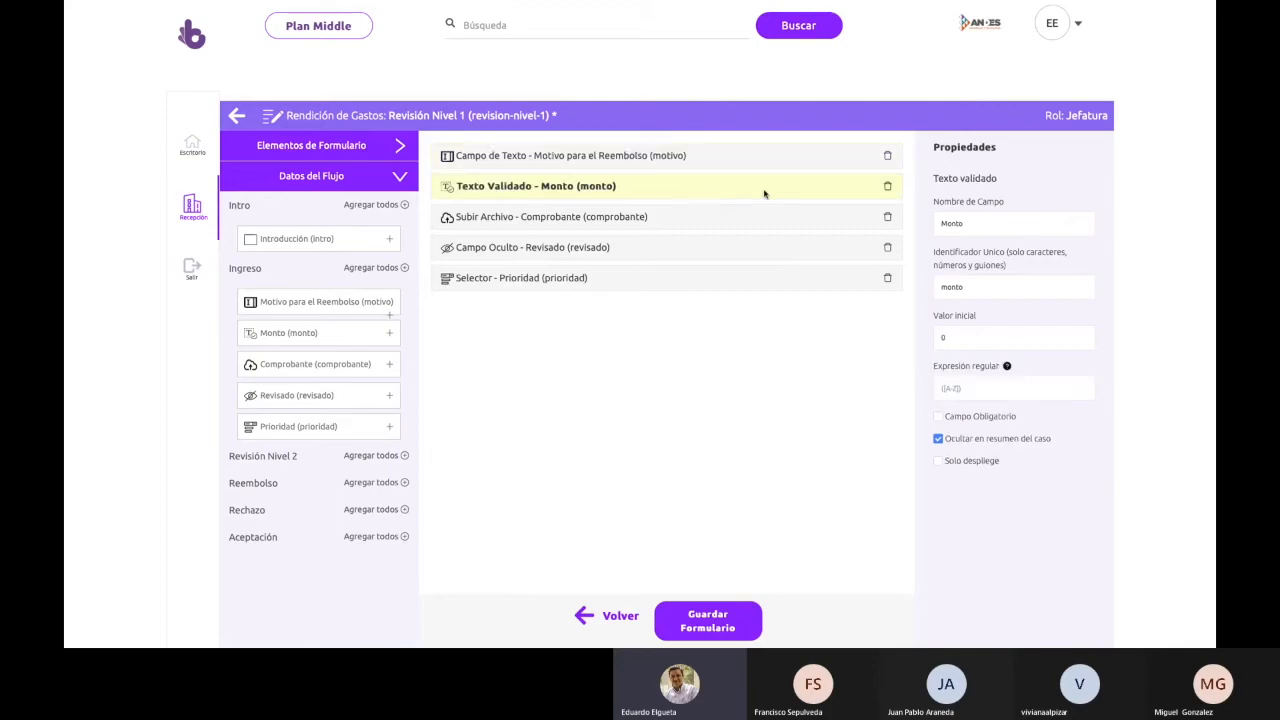
left_click(939, 418)
left_click(938, 461)
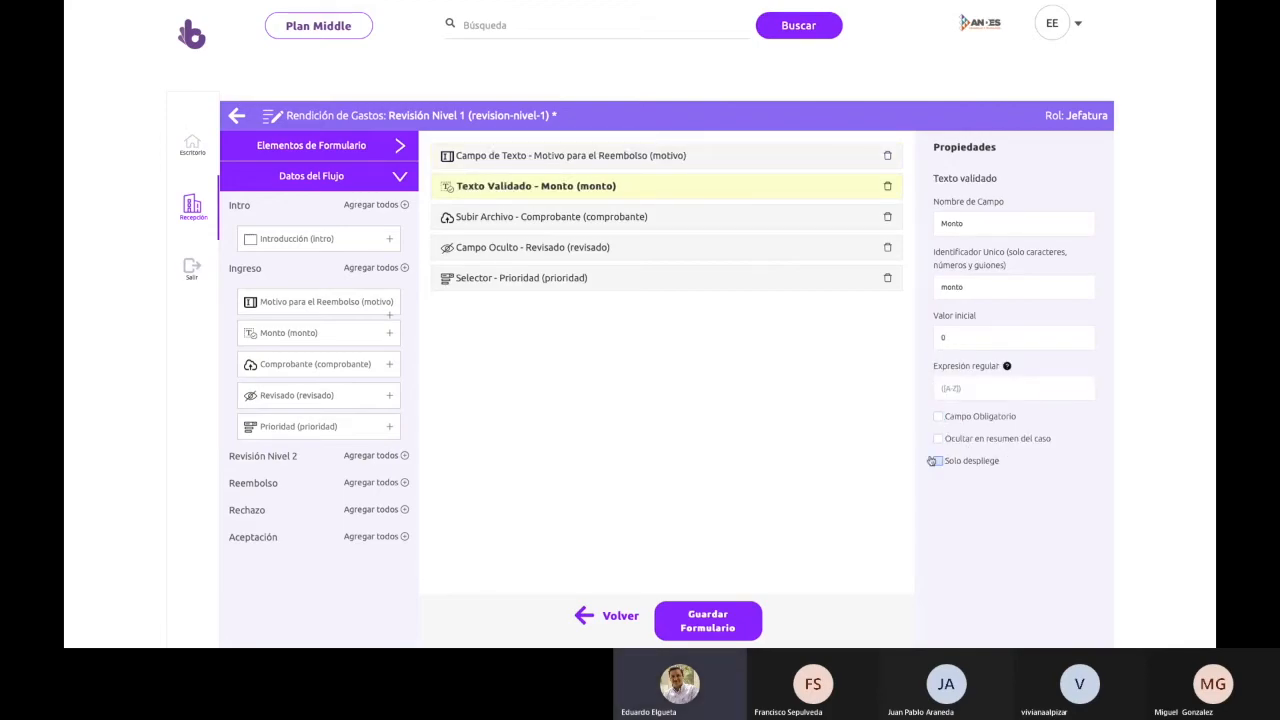
- Set the Comprobante field to display-only, and make the Prioridad selector optional and display-only
left_click(745, 218)
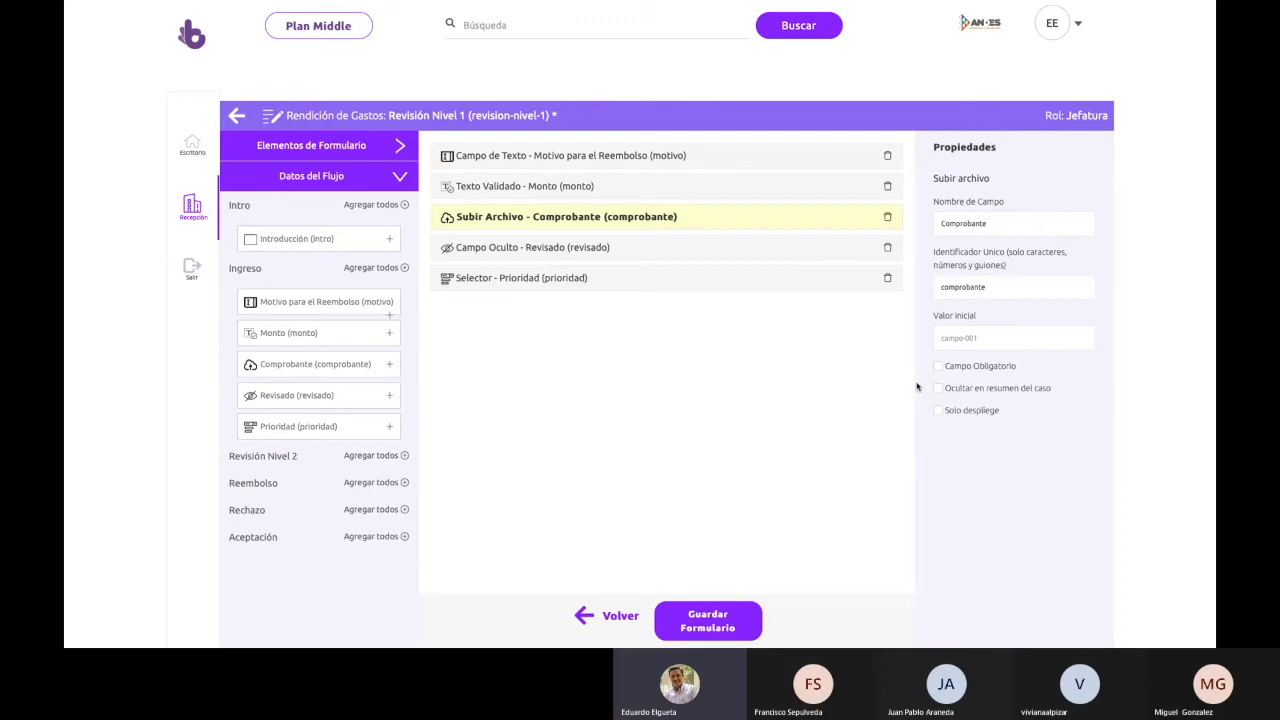
left_click(937, 414)
left_click(721, 248)
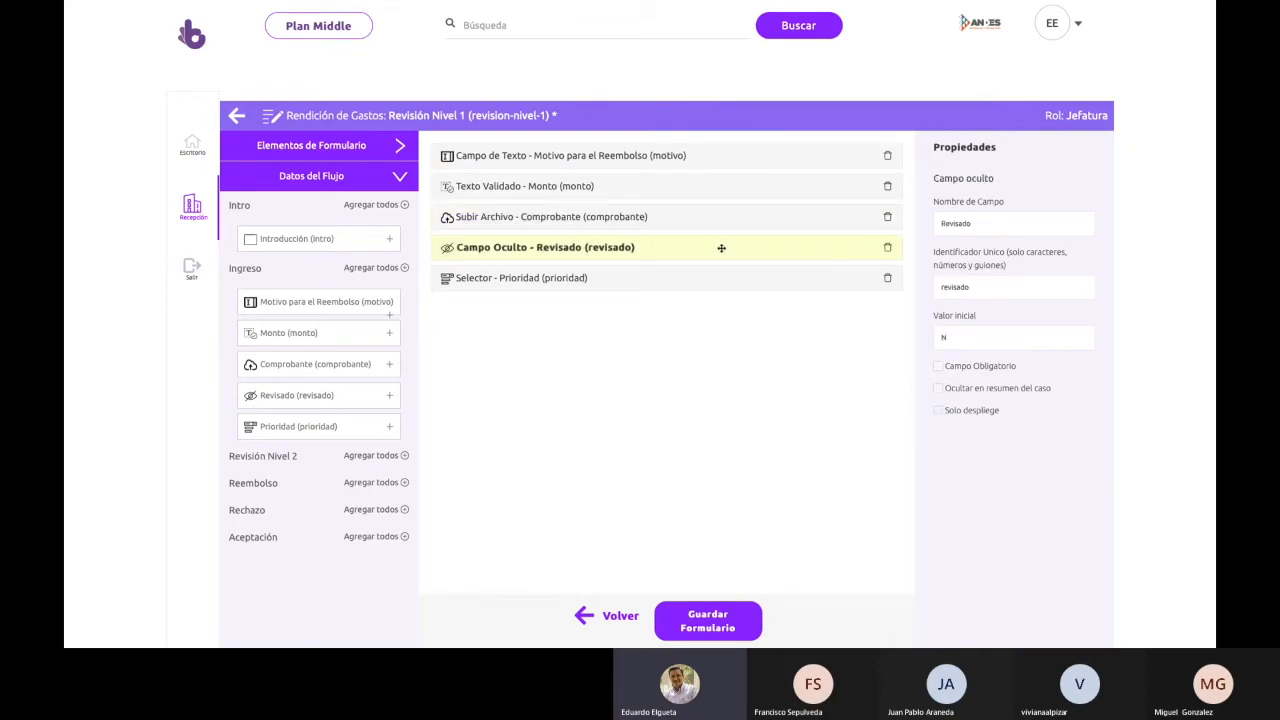
left_click(706, 284)
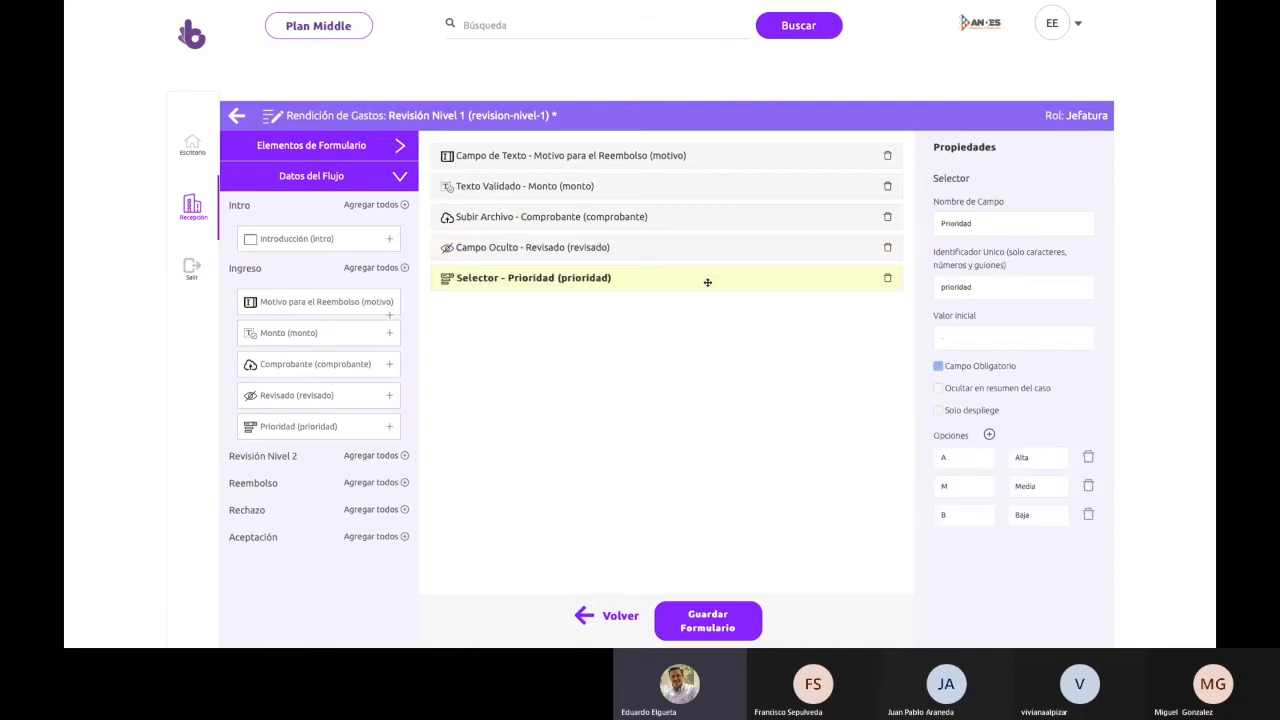
left_click(938, 363)
left_click(938, 408)
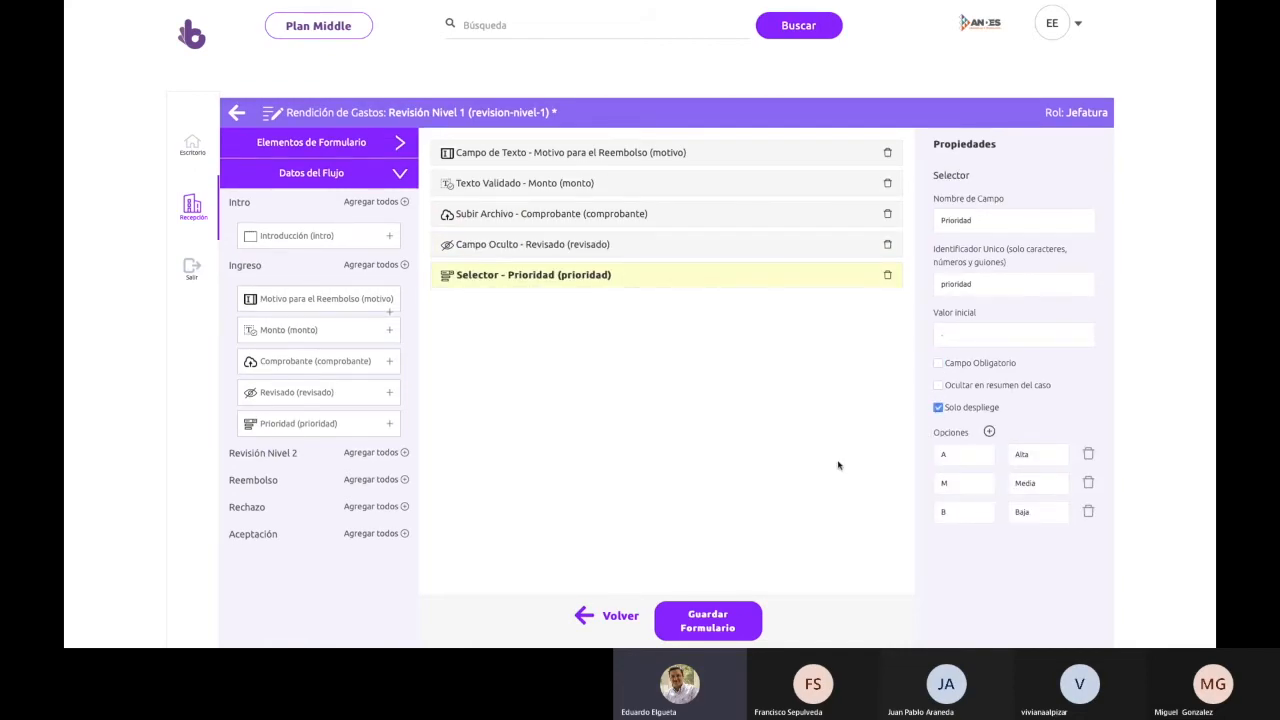
- Save the Revisión Nivel 1 form and return to the workflow's form list
left_click(727, 633)
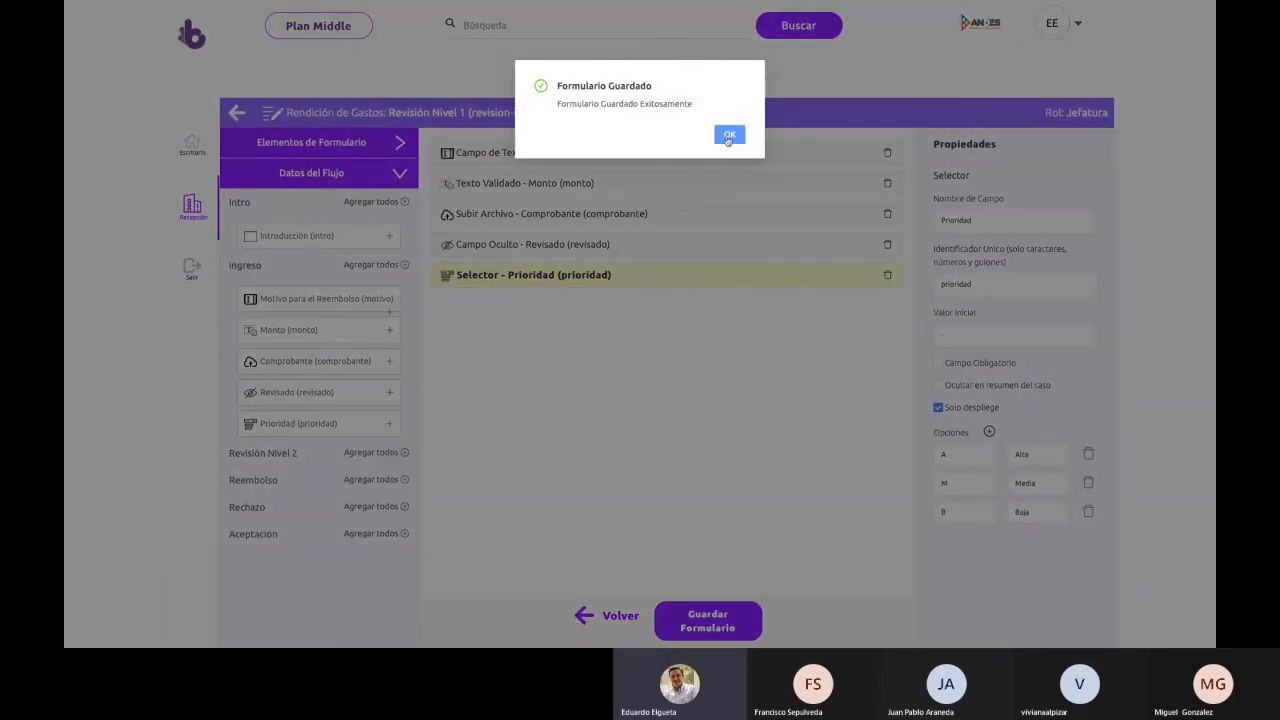
left_click(726, 133)
left_click(583, 617)
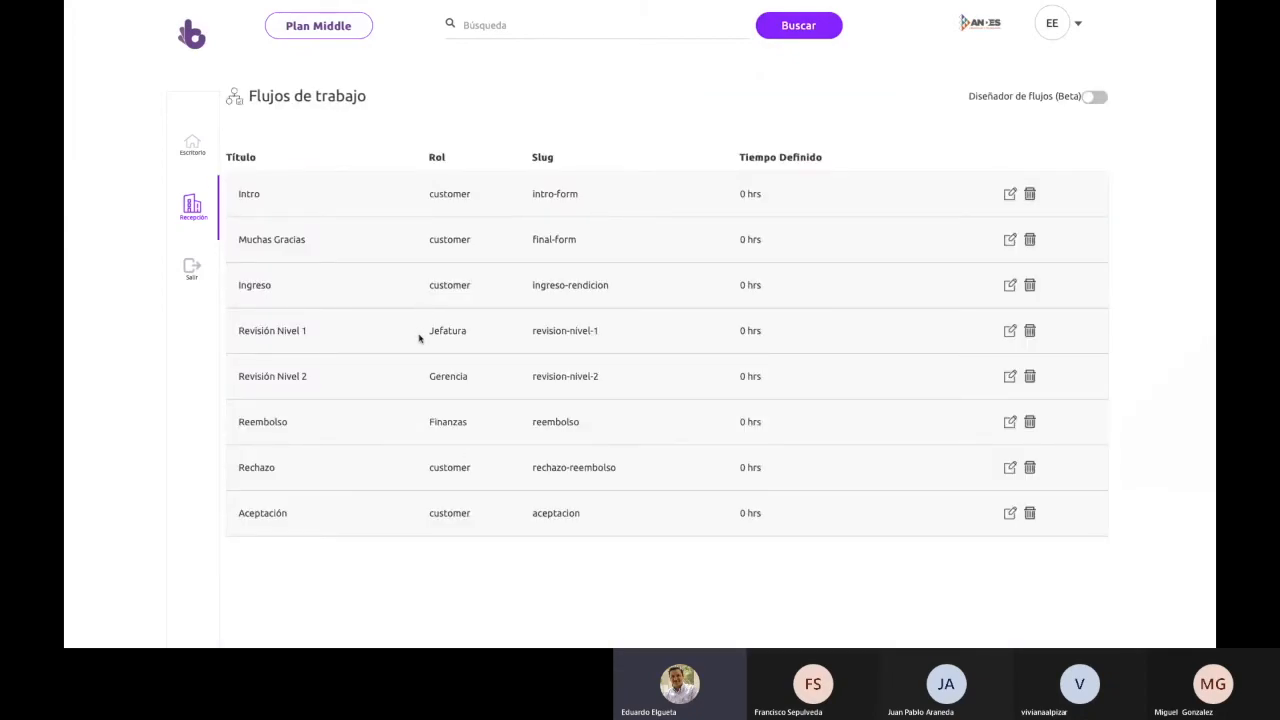
- Open the Revisión Nivel 2 form (revision-nivel-2) and add all the Revisión Nivel 1 fields from the flow data
left_click(1009, 377)
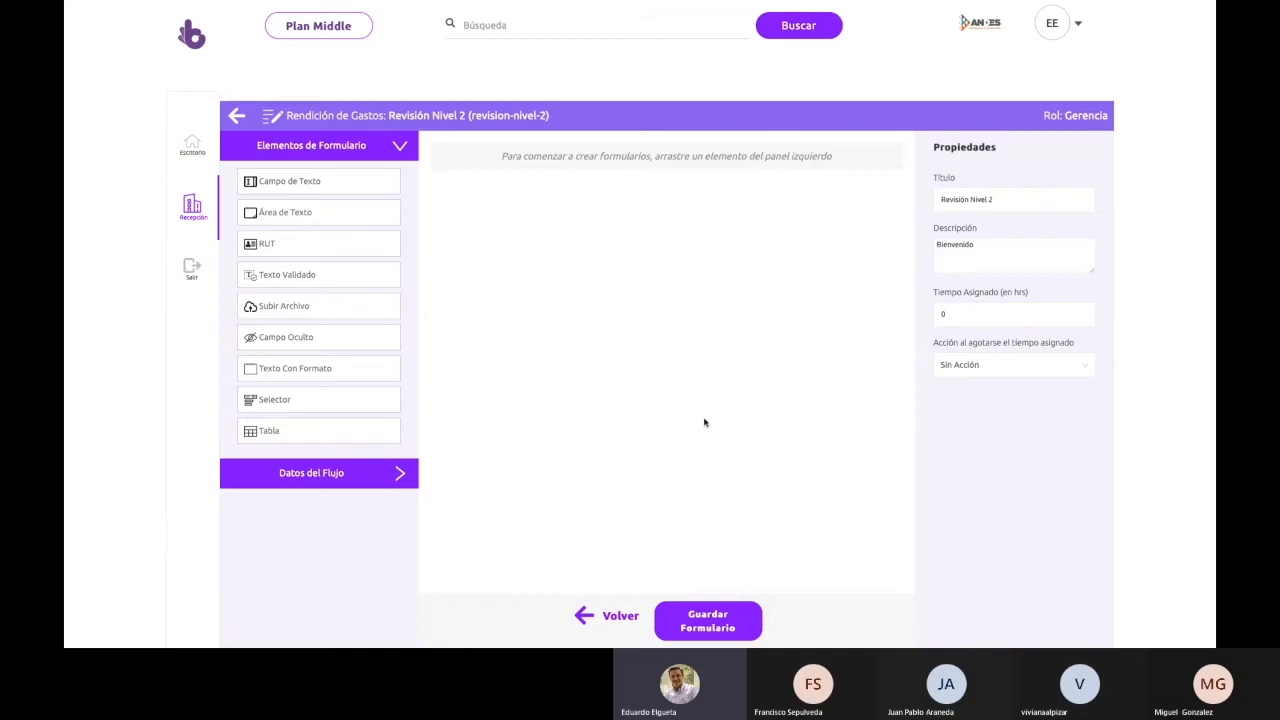
left_click(399, 474)
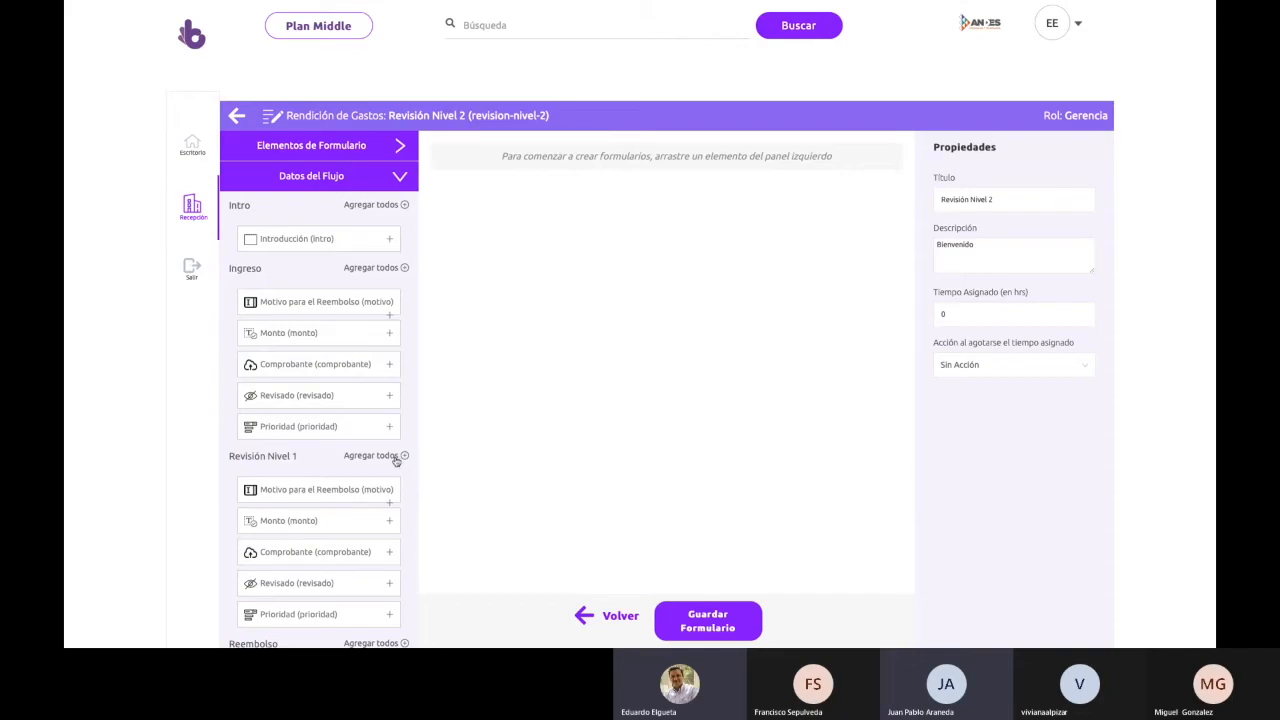
scroll(396, 460, "down", 3)
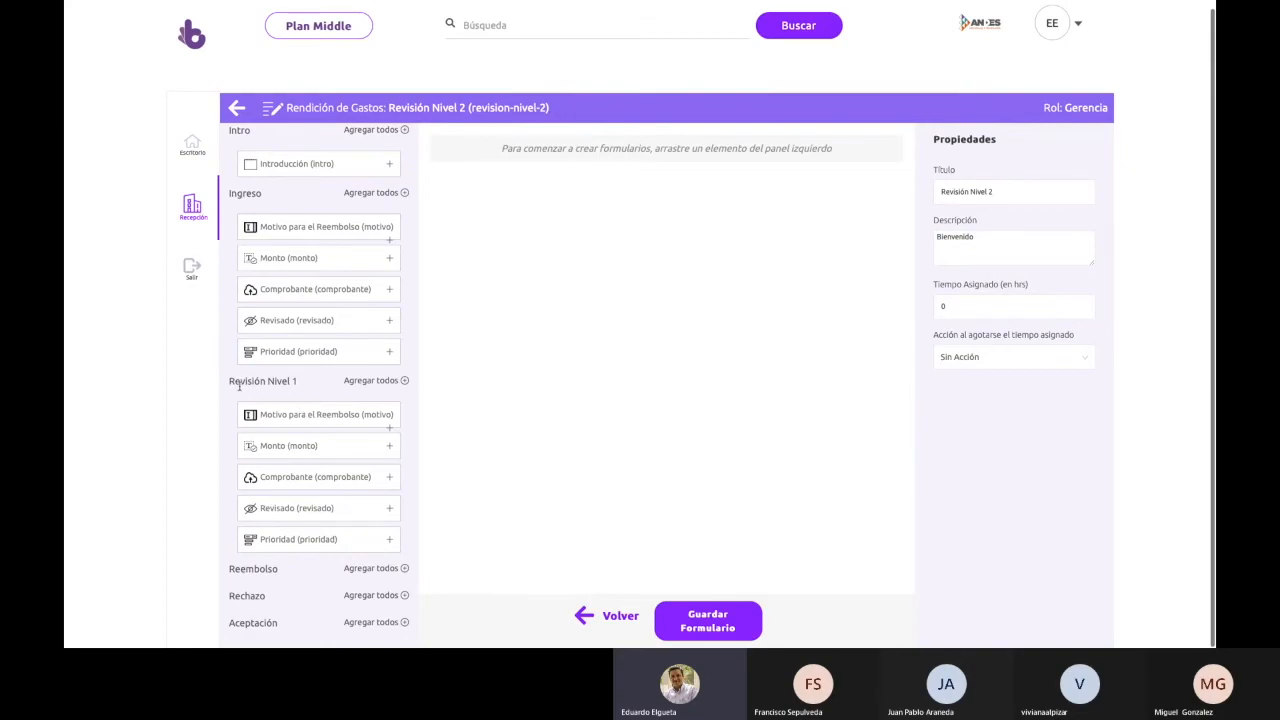
left_click(404, 381)
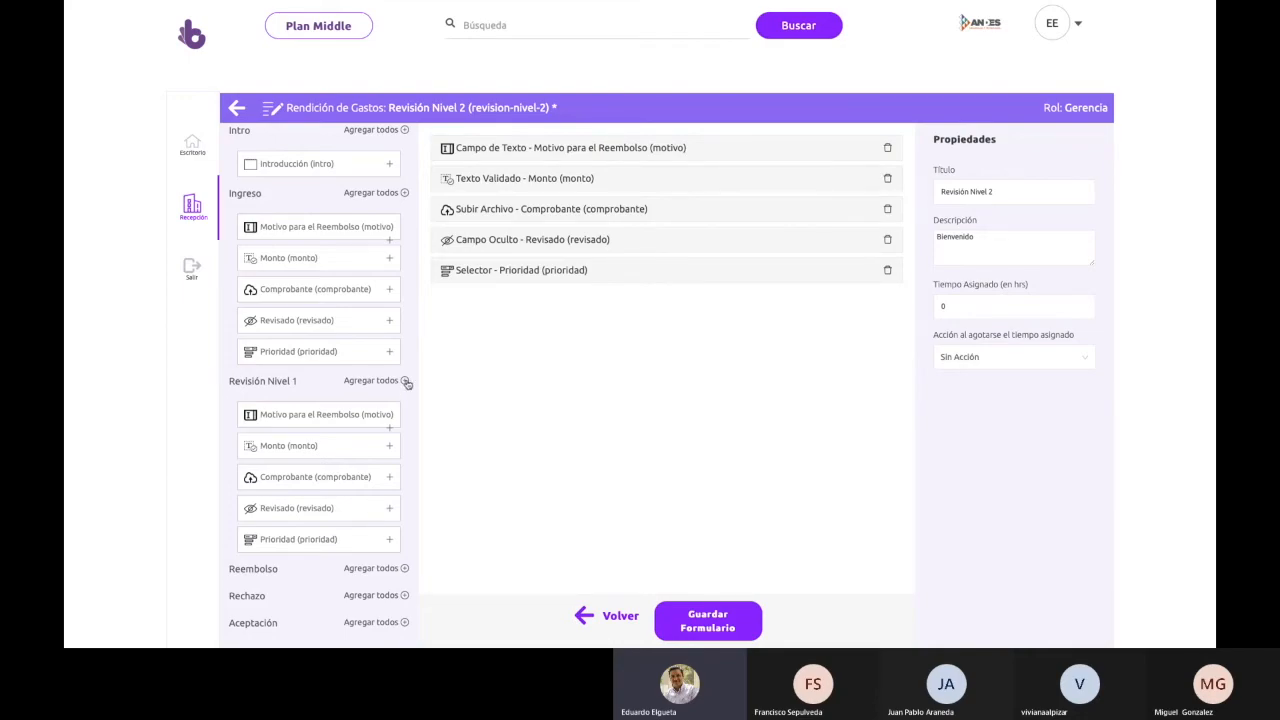
- Add an Área de Texto below Prioridad, named Comentario with the identifier comentario
scroll(380, 189, "up", 2)
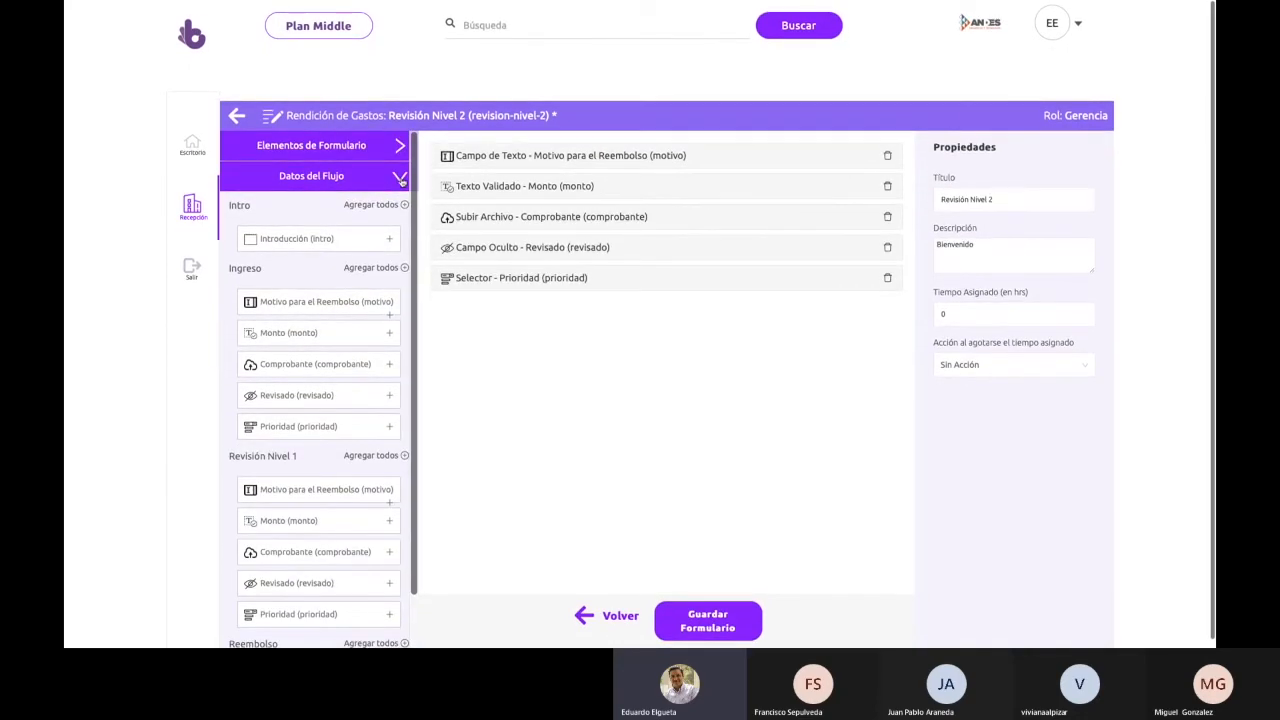
left_click(398, 179)
left_click(399, 147)
left_click_drag(303, 212, 574, 311)
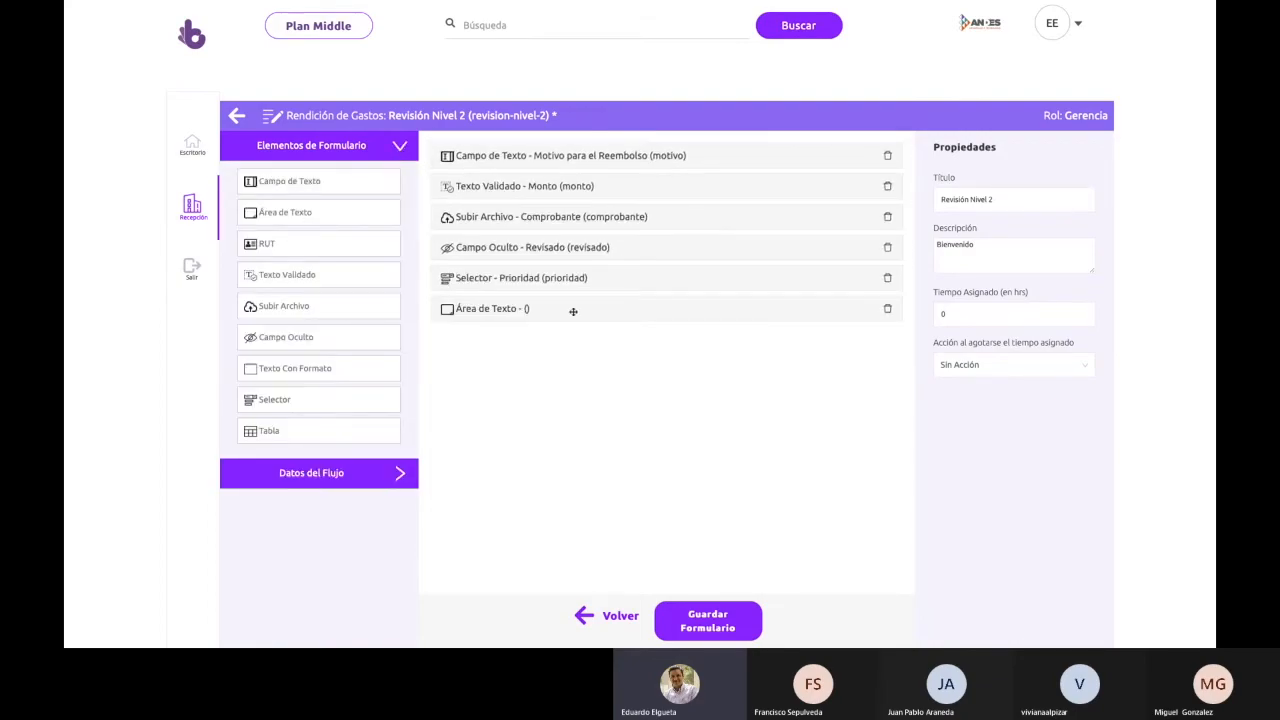
left_click(574, 310)
left_click(975, 224)
type("Comentario")
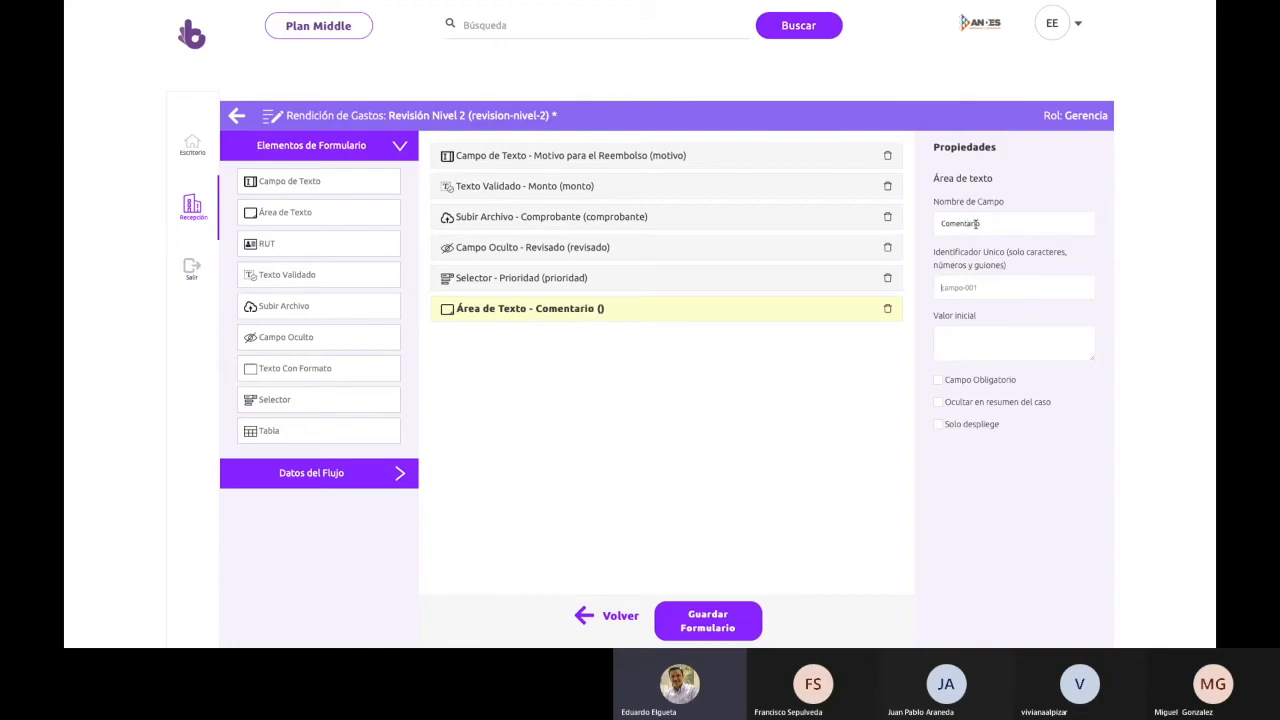
key("Tab")
type("comentario")
- Save the Revisión Nivel 2 form and return to the workflow's form list
left_click(691, 632)
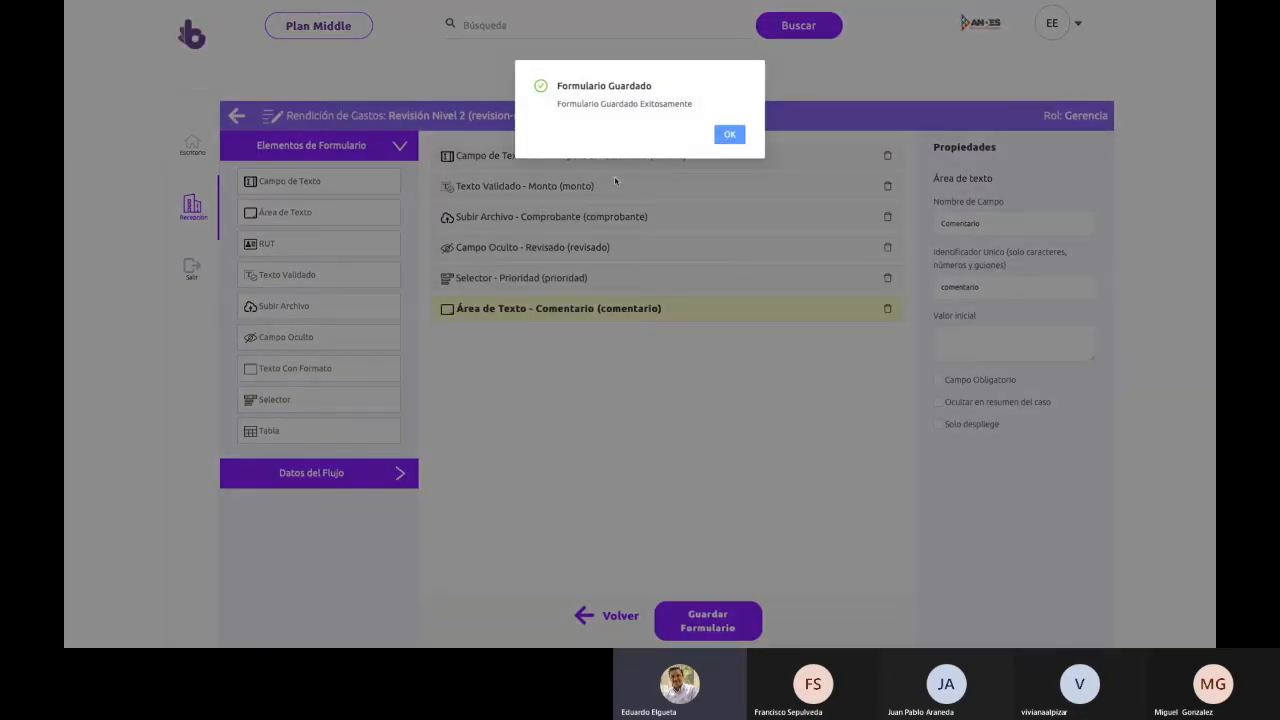
left_click(731, 135)
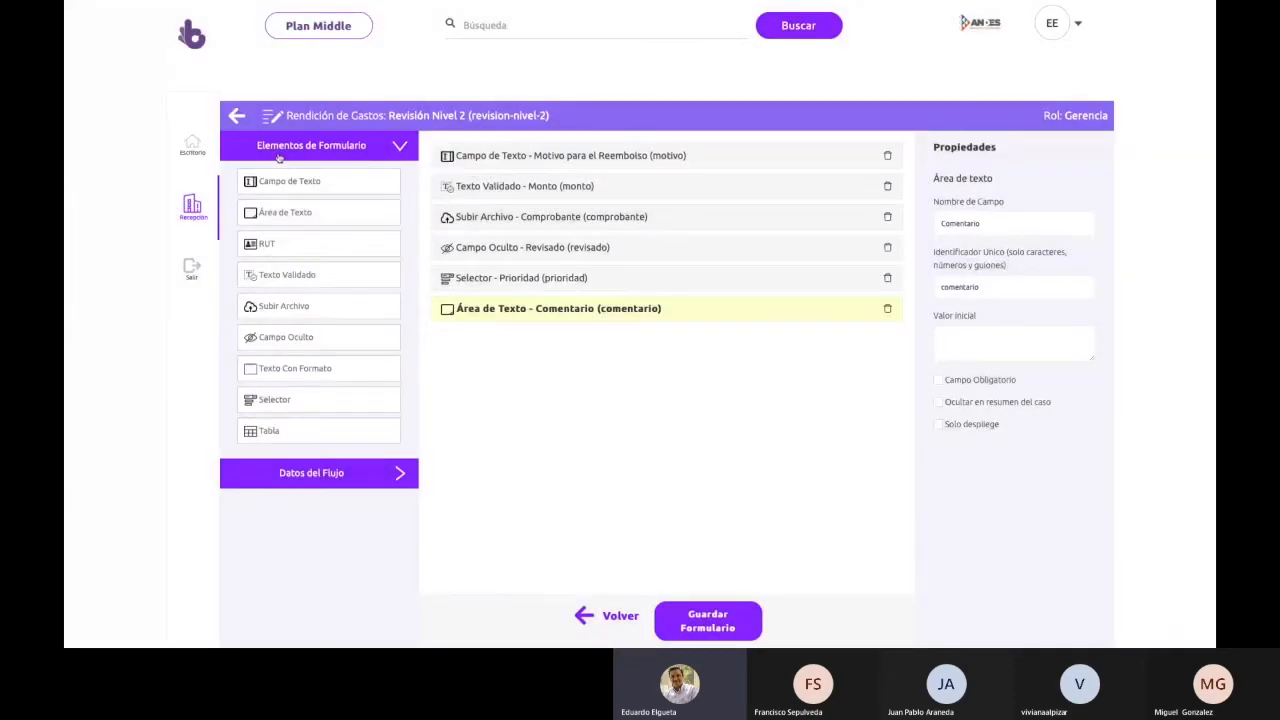
left_click(236, 118)
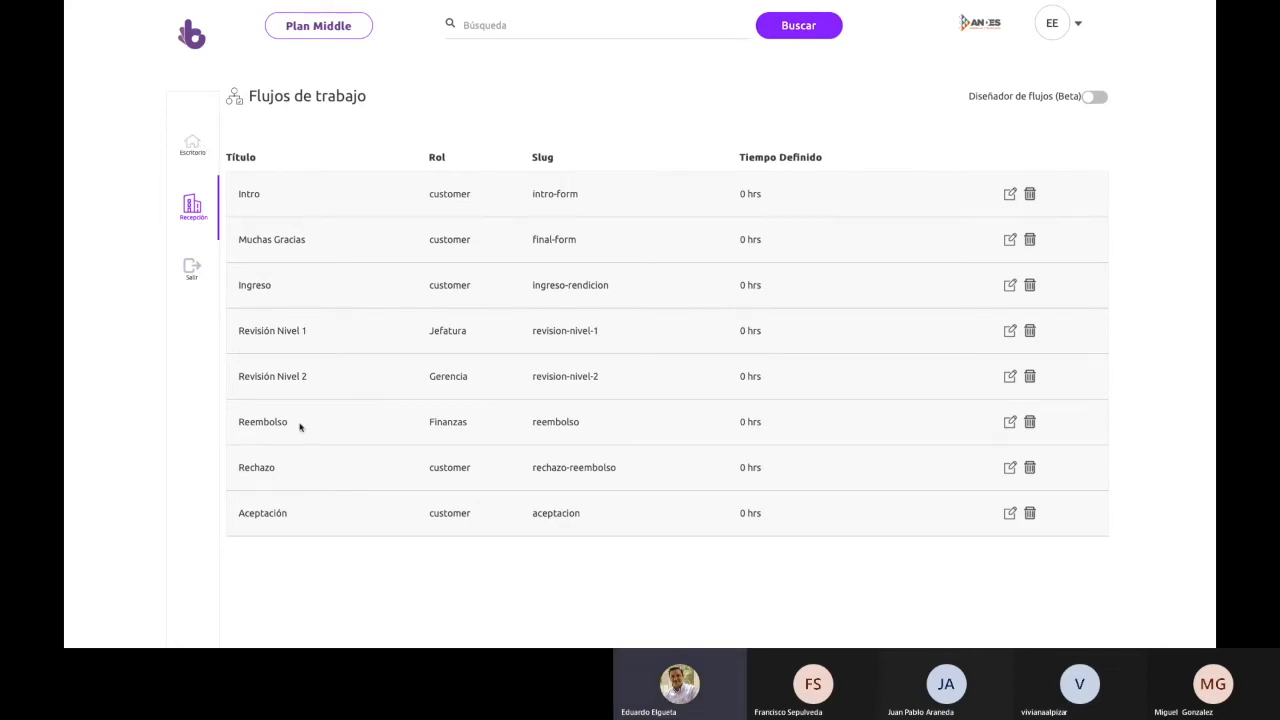
- Add all the Revisión Nivel 2 fields from the flow data to the Reembolso form and make its Comentario field display-only
left_click(1008, 424)
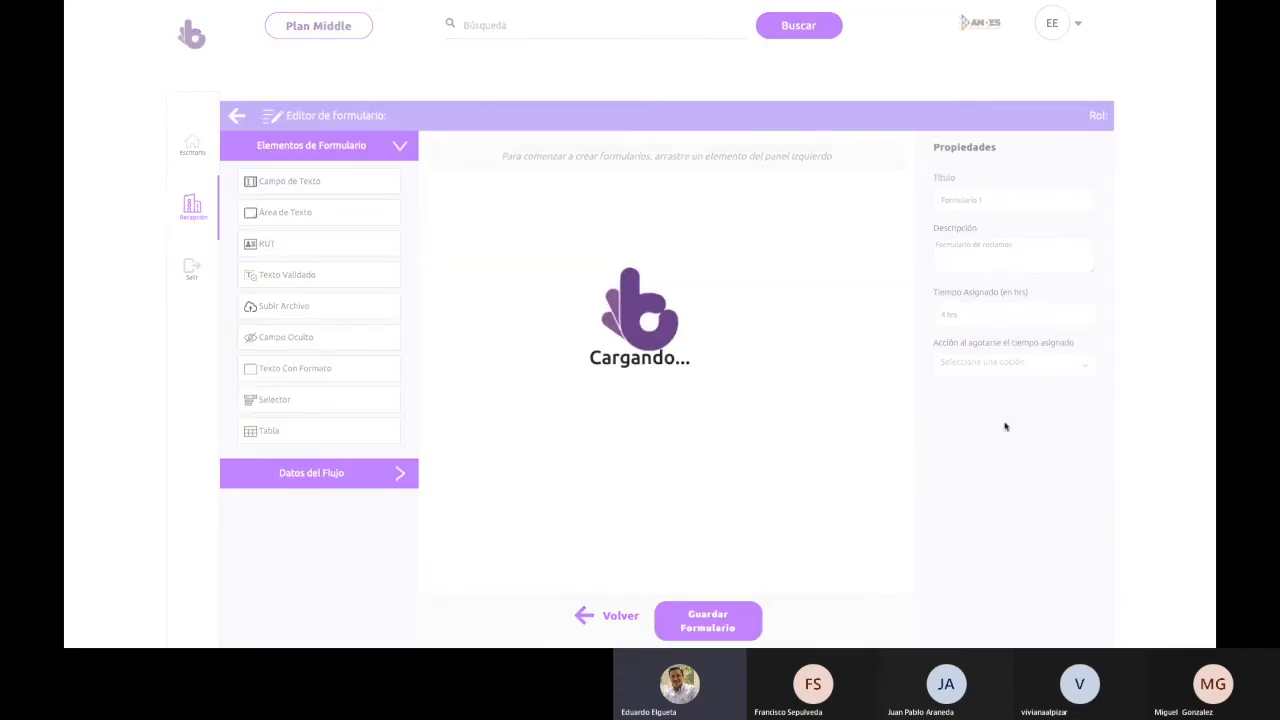
left_click(400, 477)
scroll(390, 445, "down", 1)
scroll(390, 445, "down", 3)
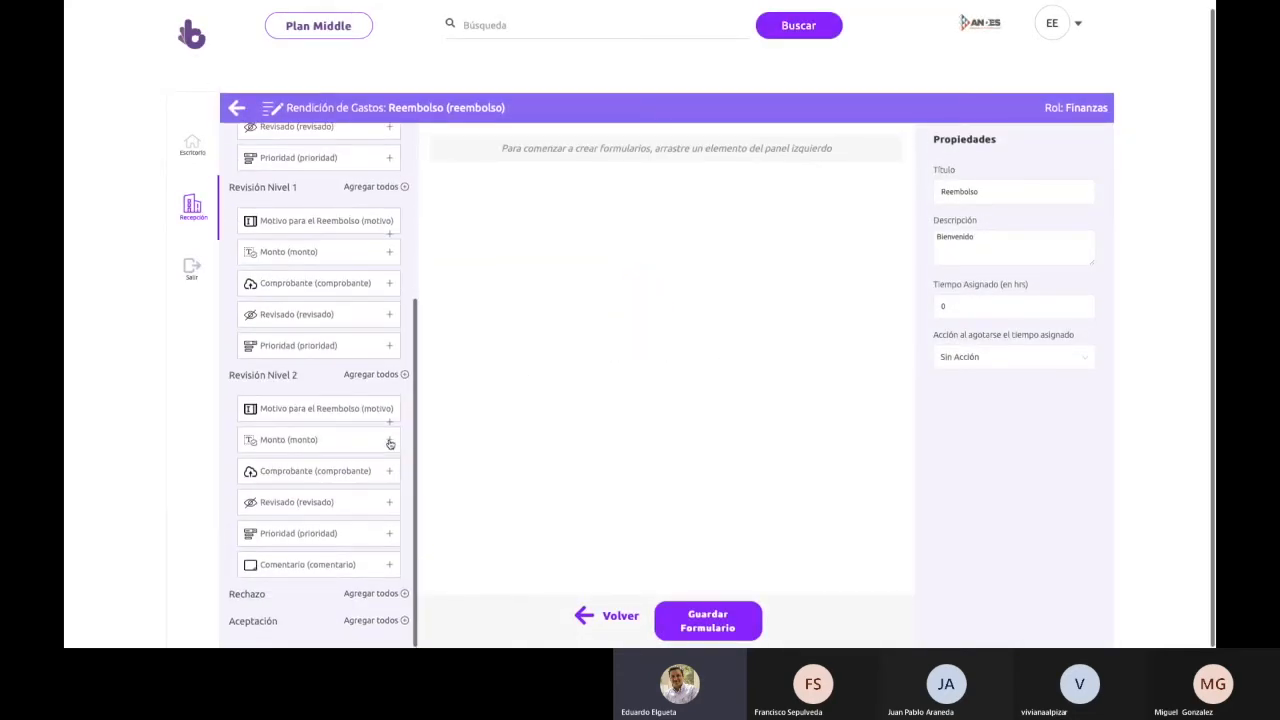
left_click(404, 377)
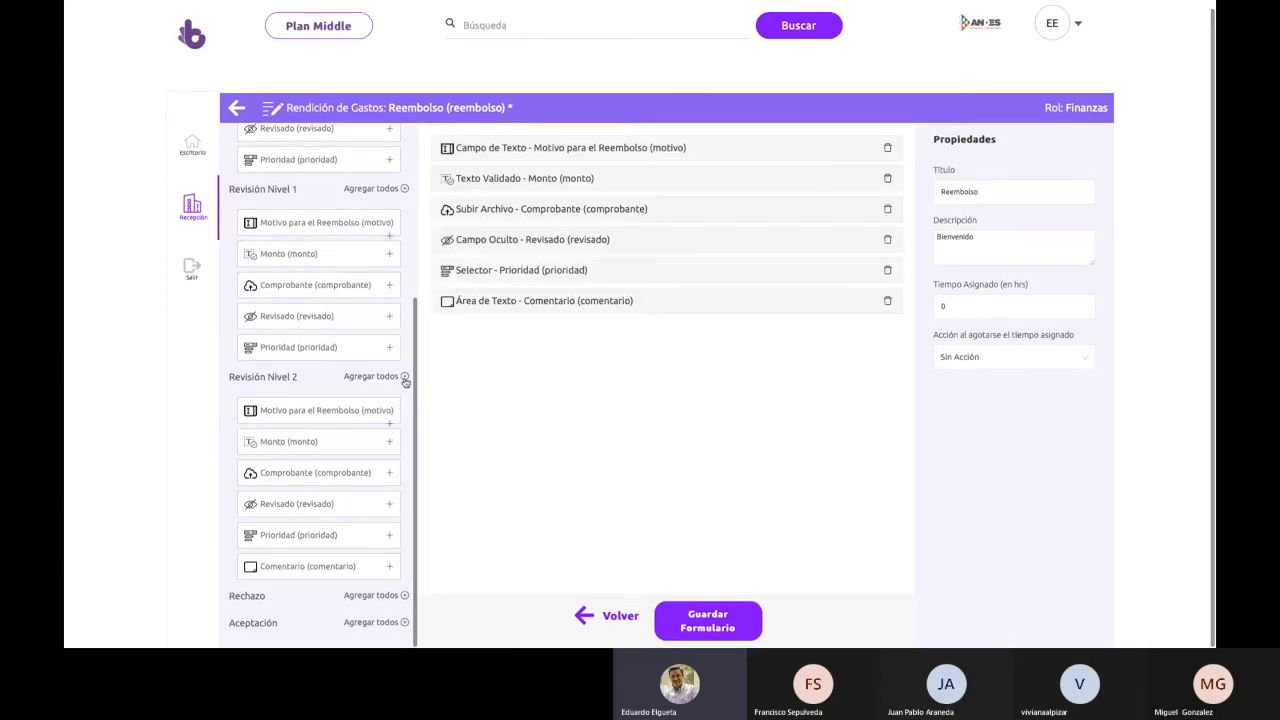
left_click(573, 301)
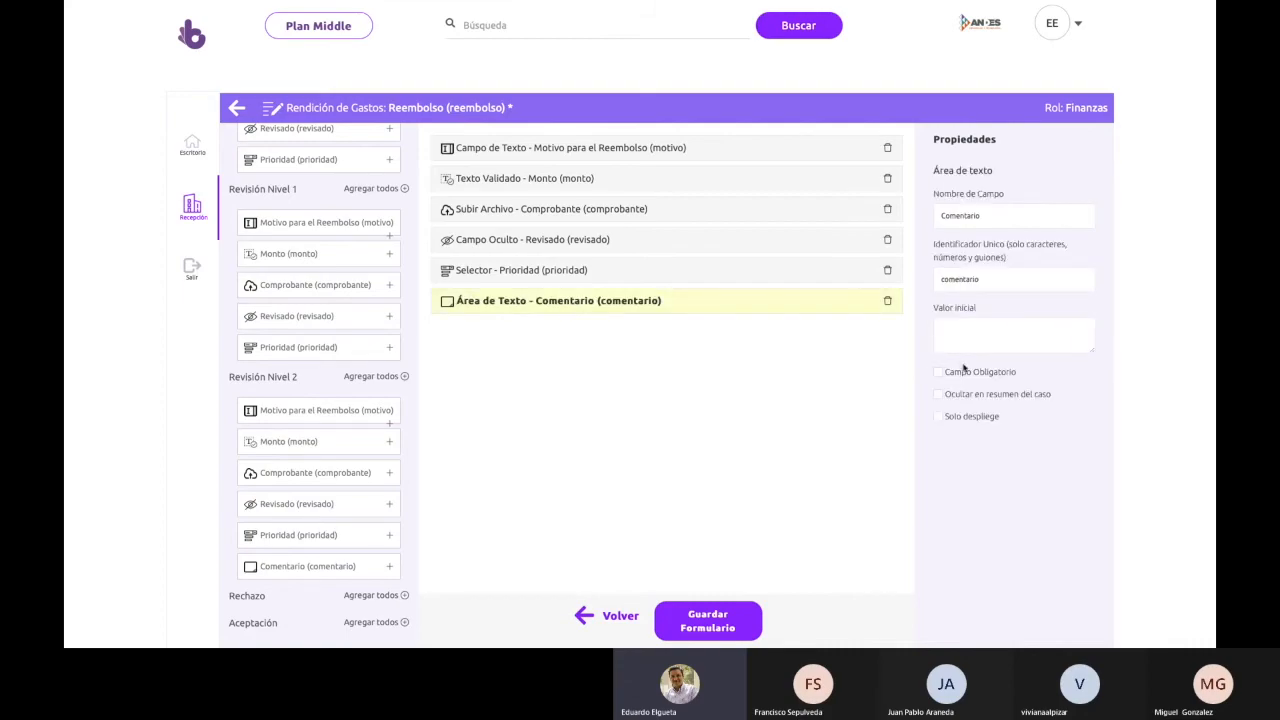
left_click(946, 418)
- Add a required Subir Archivo field below Comentario, named Transferencia with the identifier transferencia
scroll(341, 500, "up", 5)
left_click(401, 175)
left_click(400, 146)
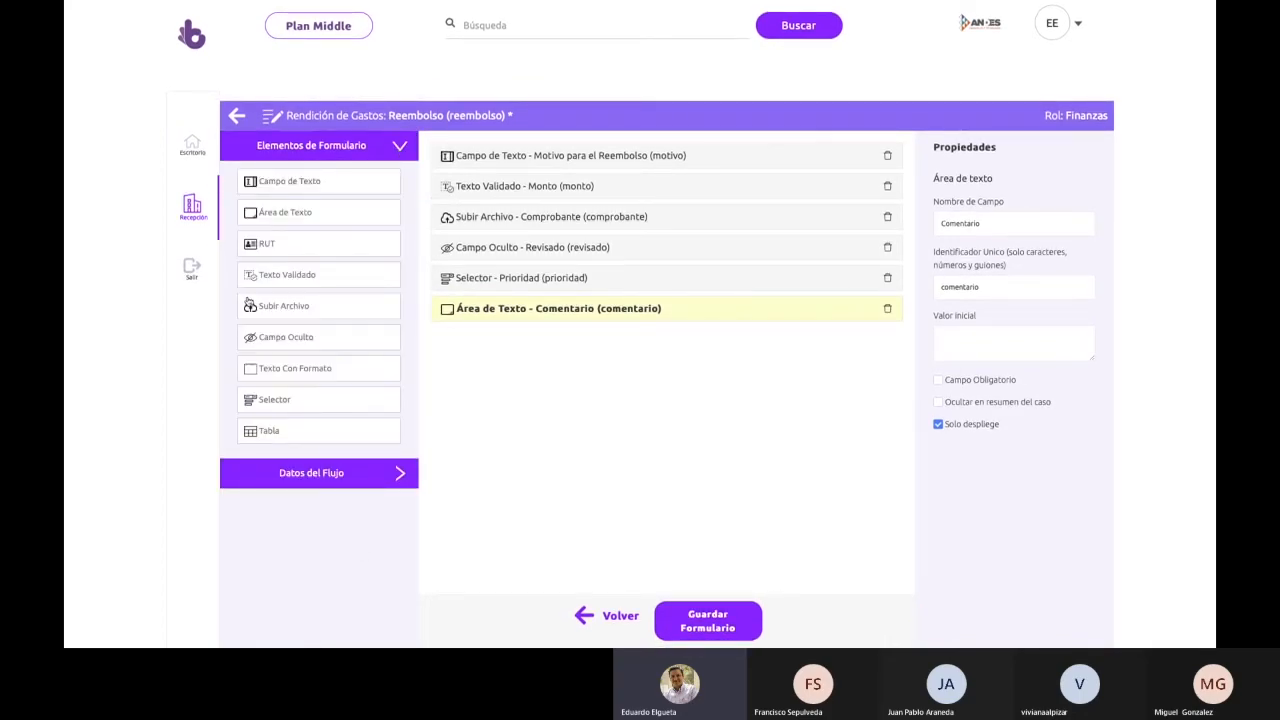
left_click_drag(250, 306, 491, 343)
left_click(491, 341)
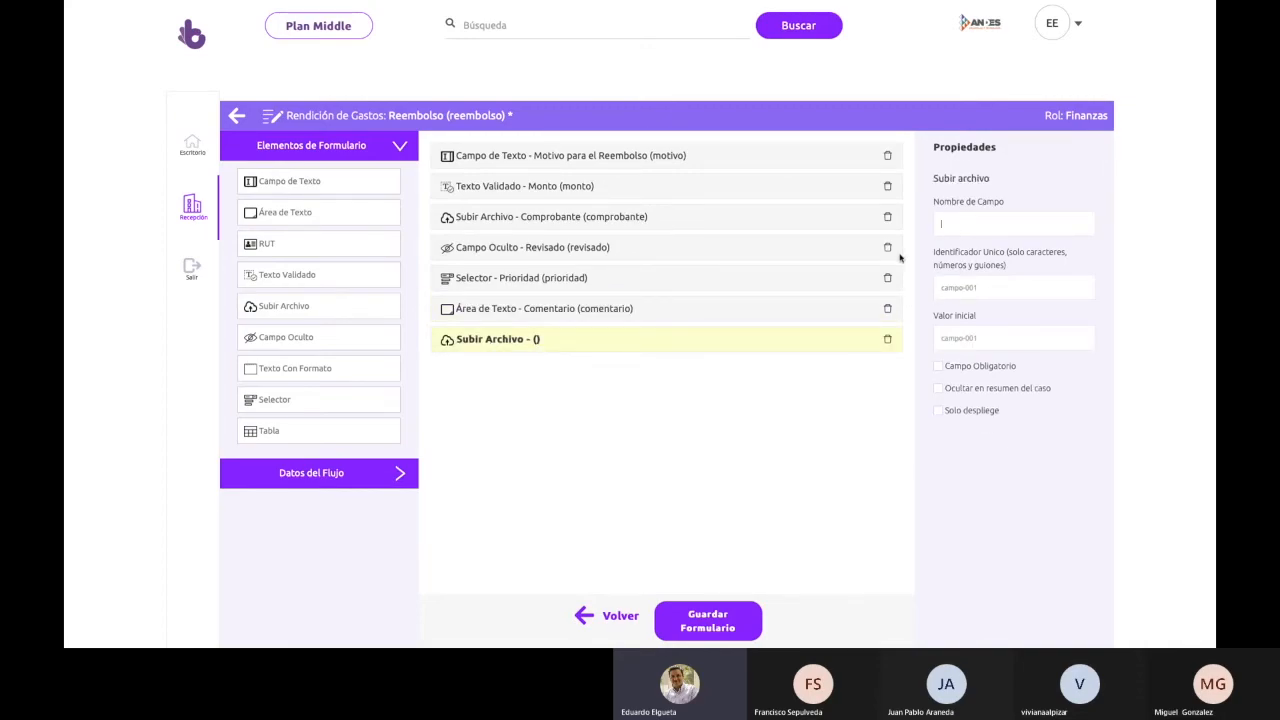
type("trans")
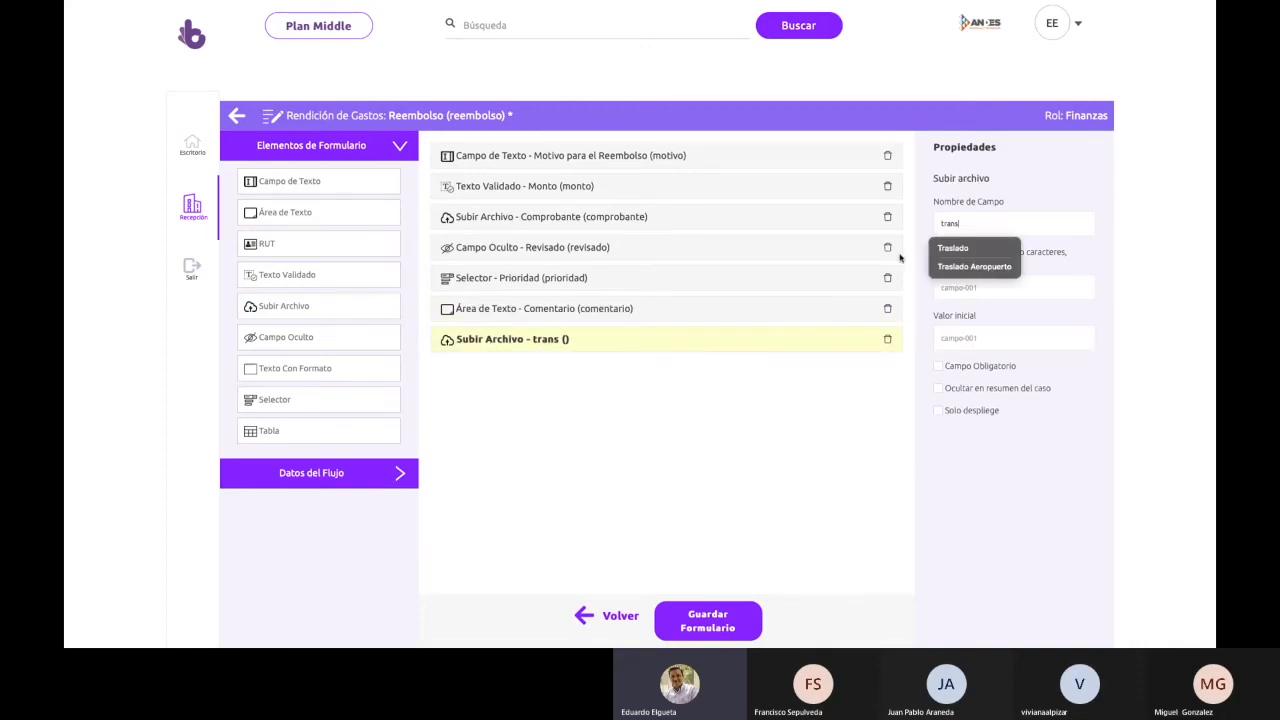
type("ferencia")
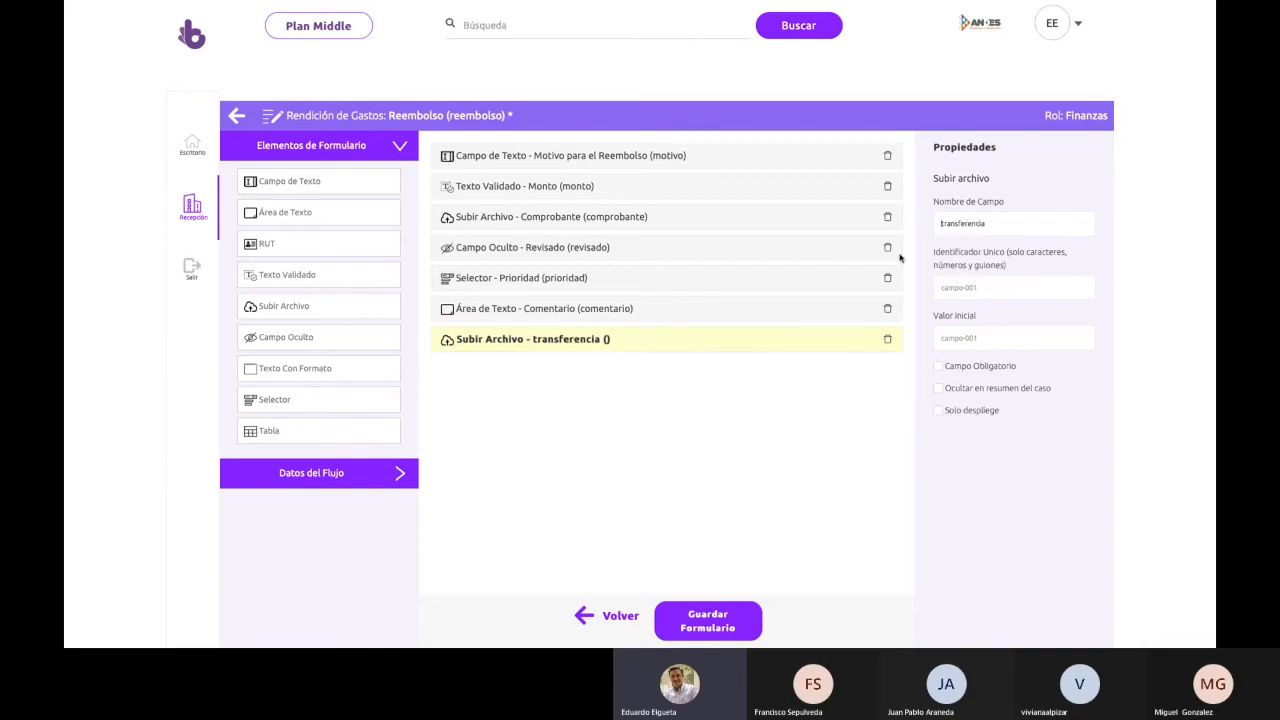
type("T")
key("Tab")
type("transferencia")
key("Tab")
left_click(1090, 427)
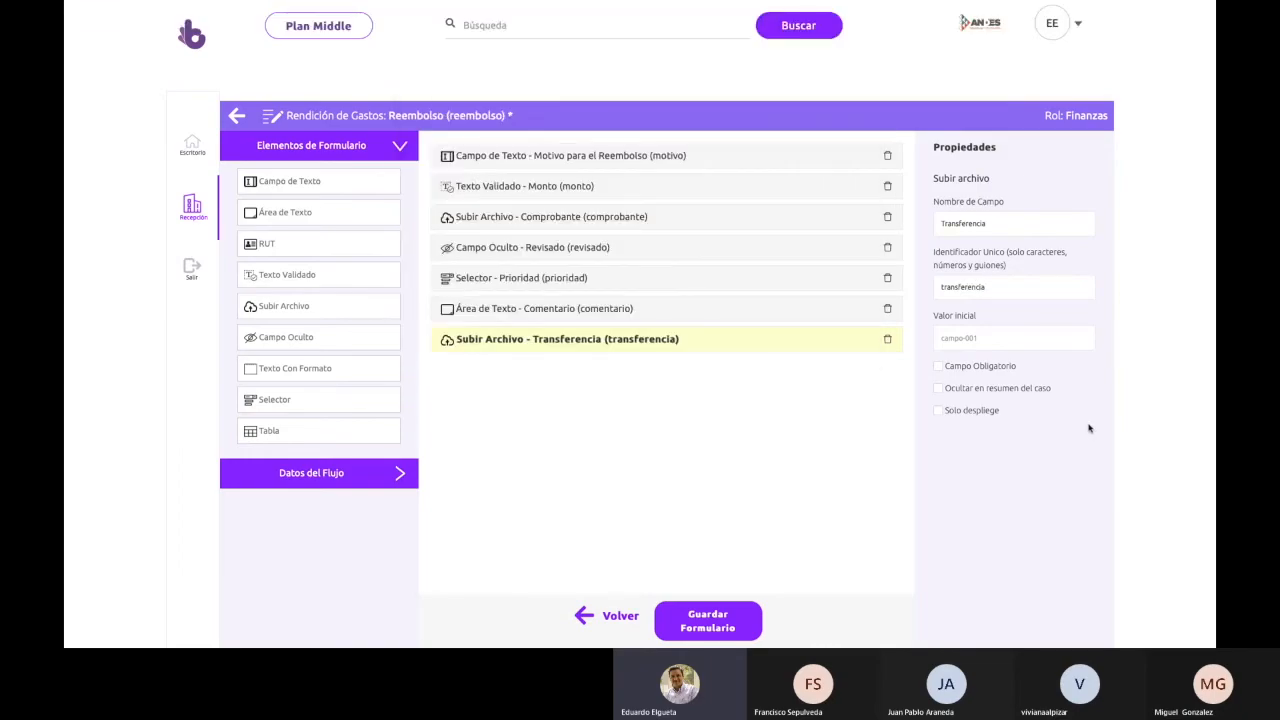
left_click(938, 367)
- Save the Reembolso form and return to the workflow's form list
scroll(724, 469, "down", 1)
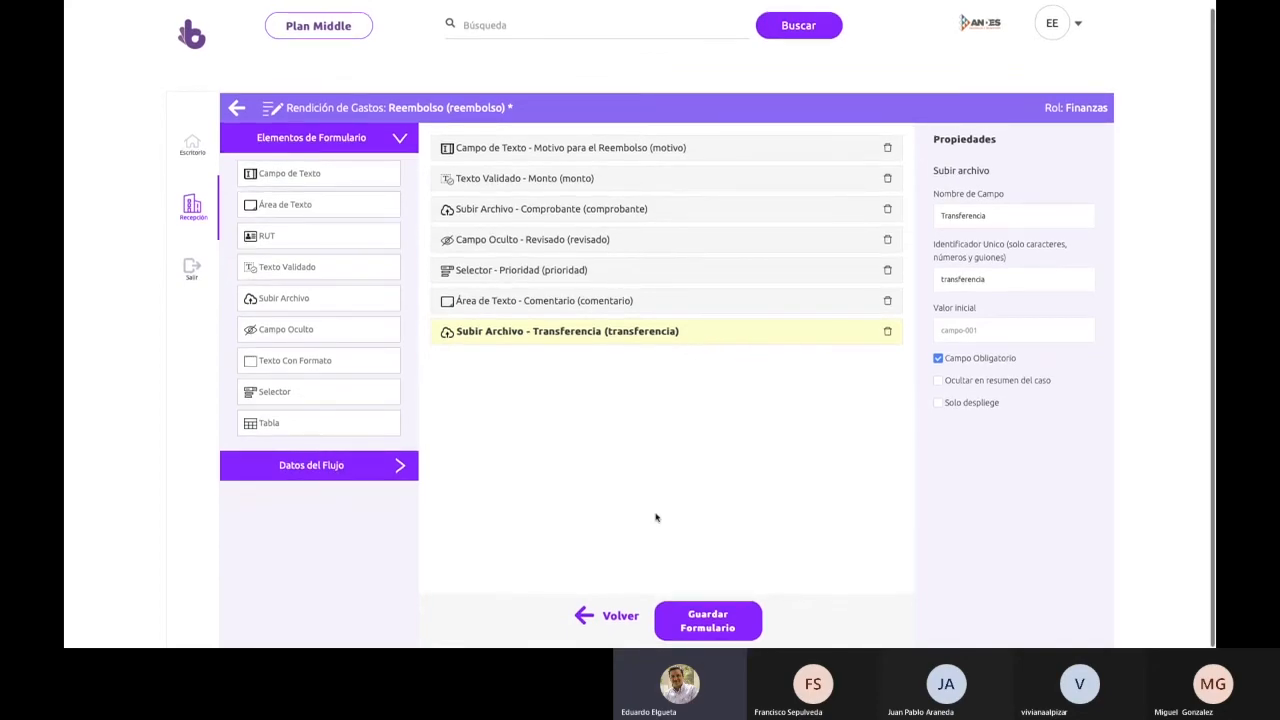
left_click(687, 625)
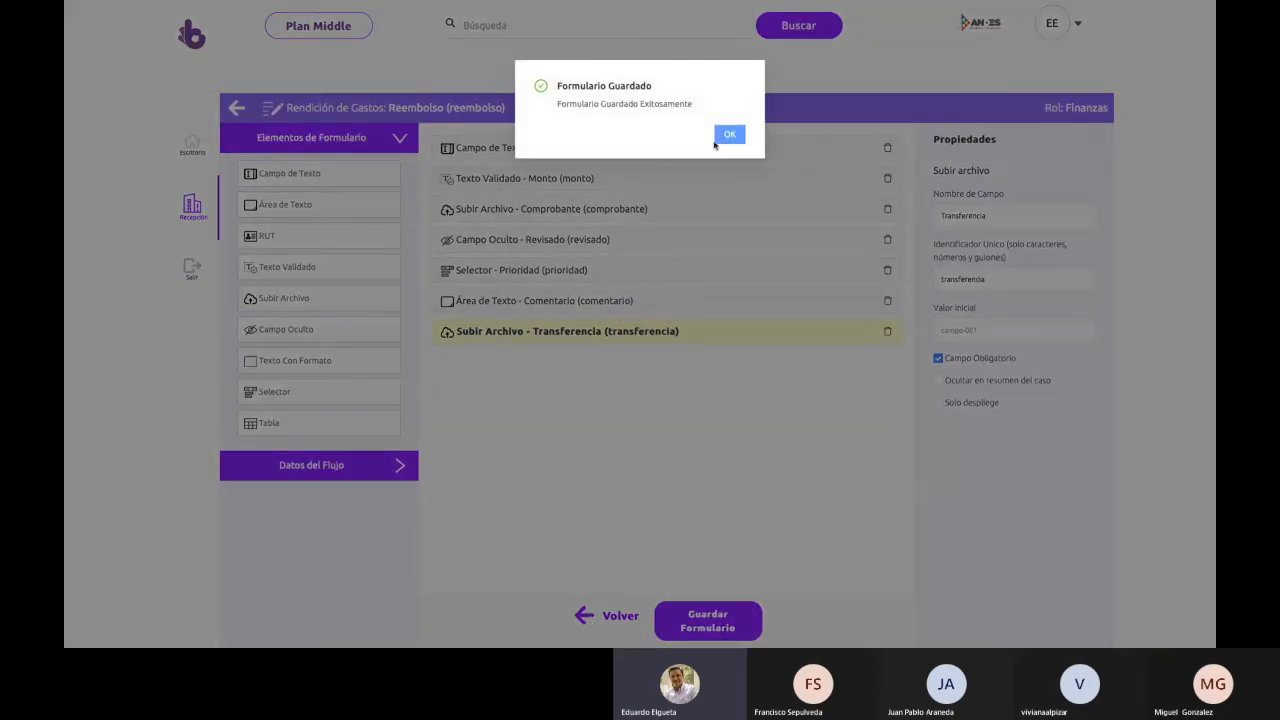
left_click(729, 133)
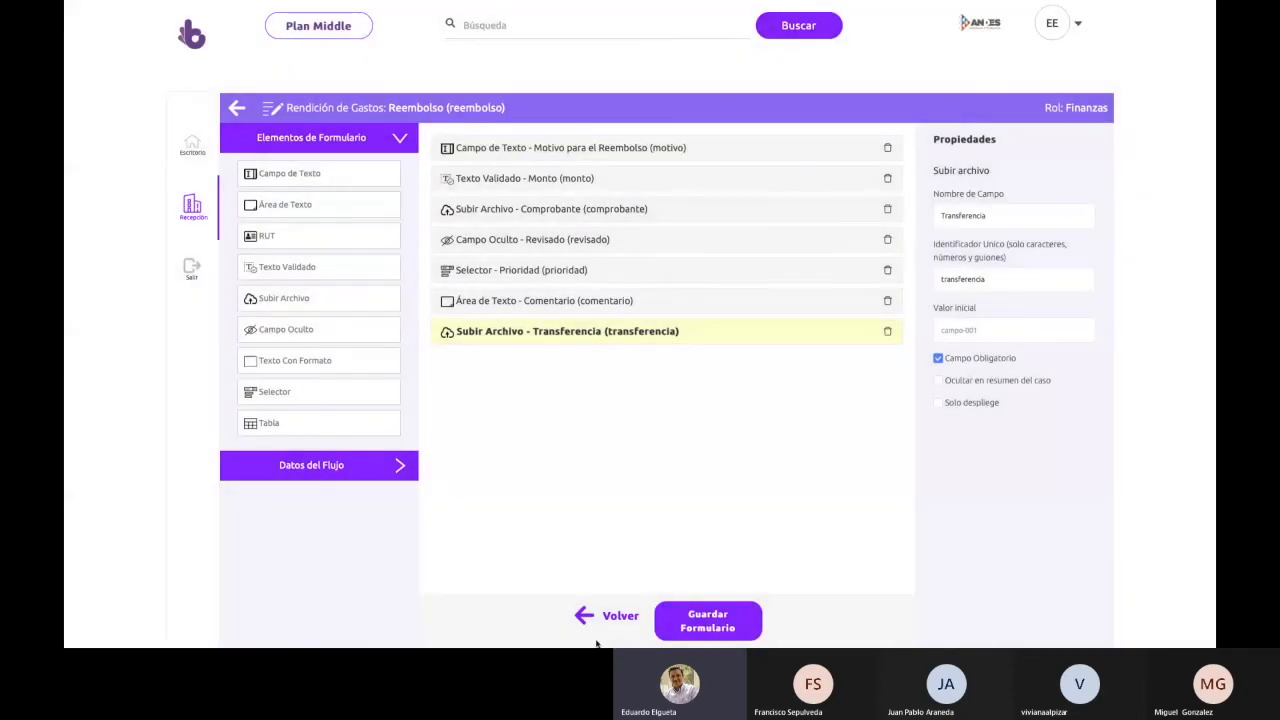
left_click(585, 616)
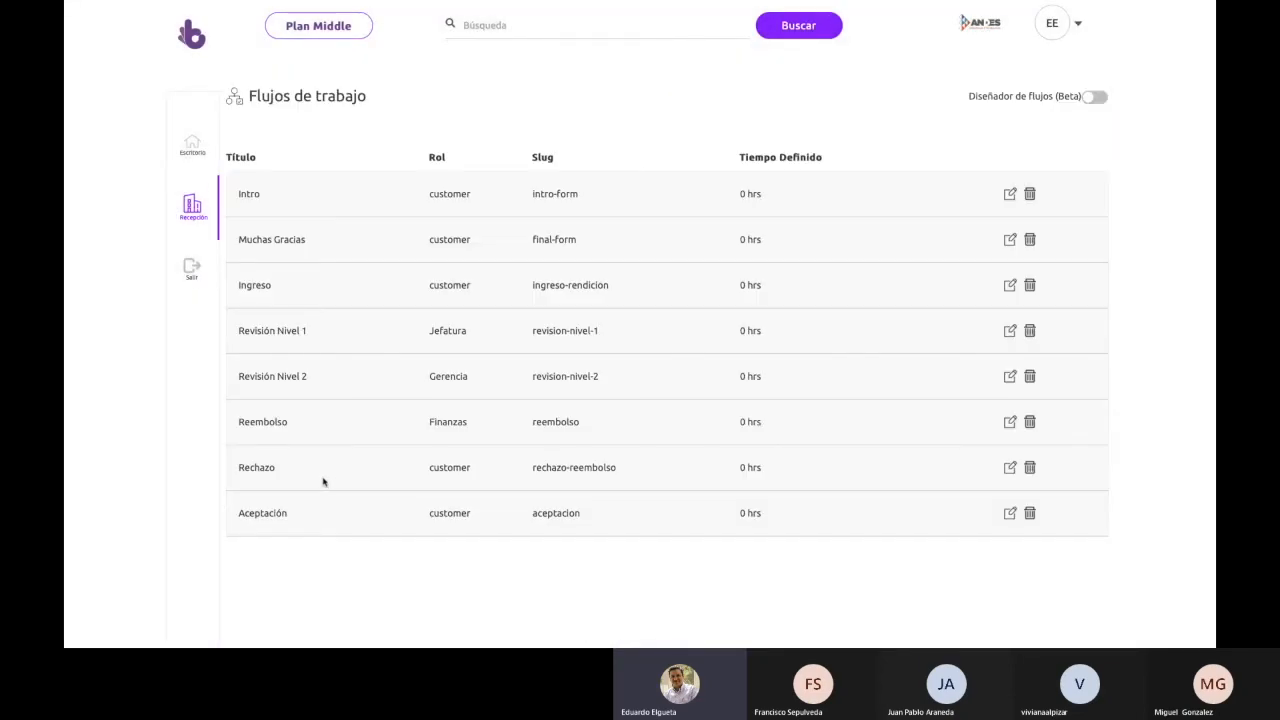
- Add all the Revisión Nivel 1 fields from the flow data to the Rechazo form
left_click(1010, 470)
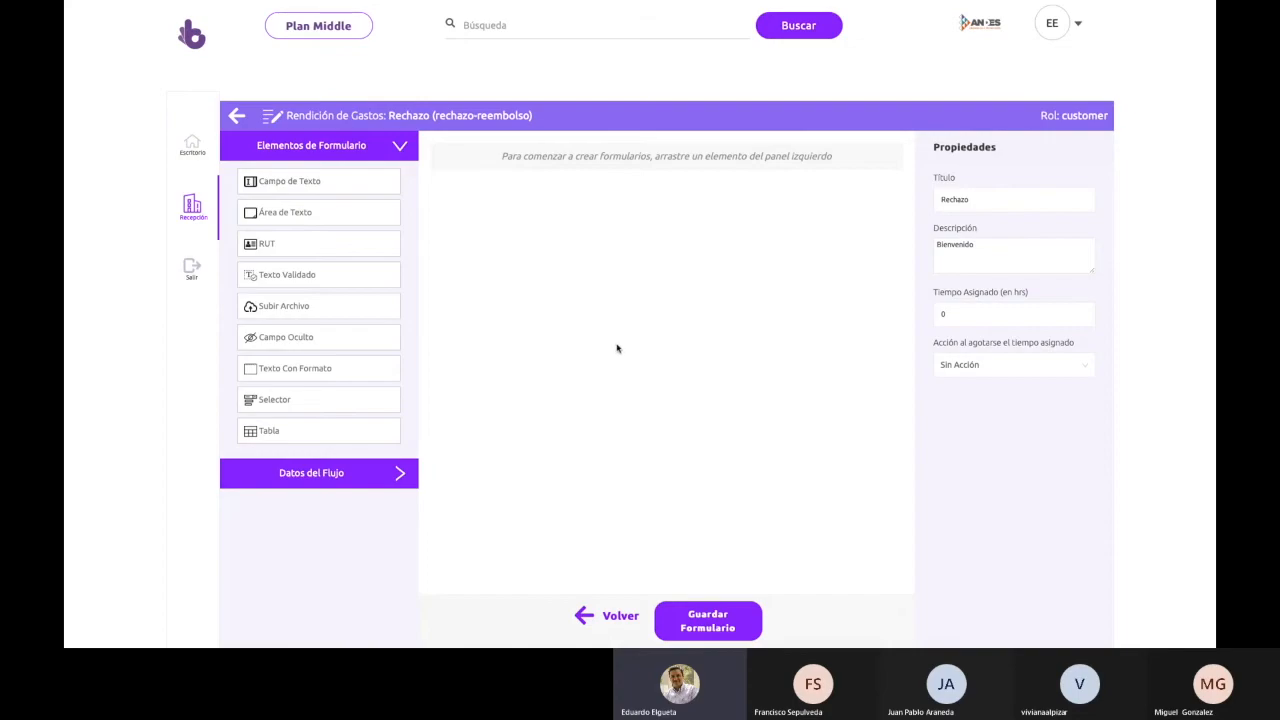
left_click(404, 478)
scroll(405, 483, "down", 5)
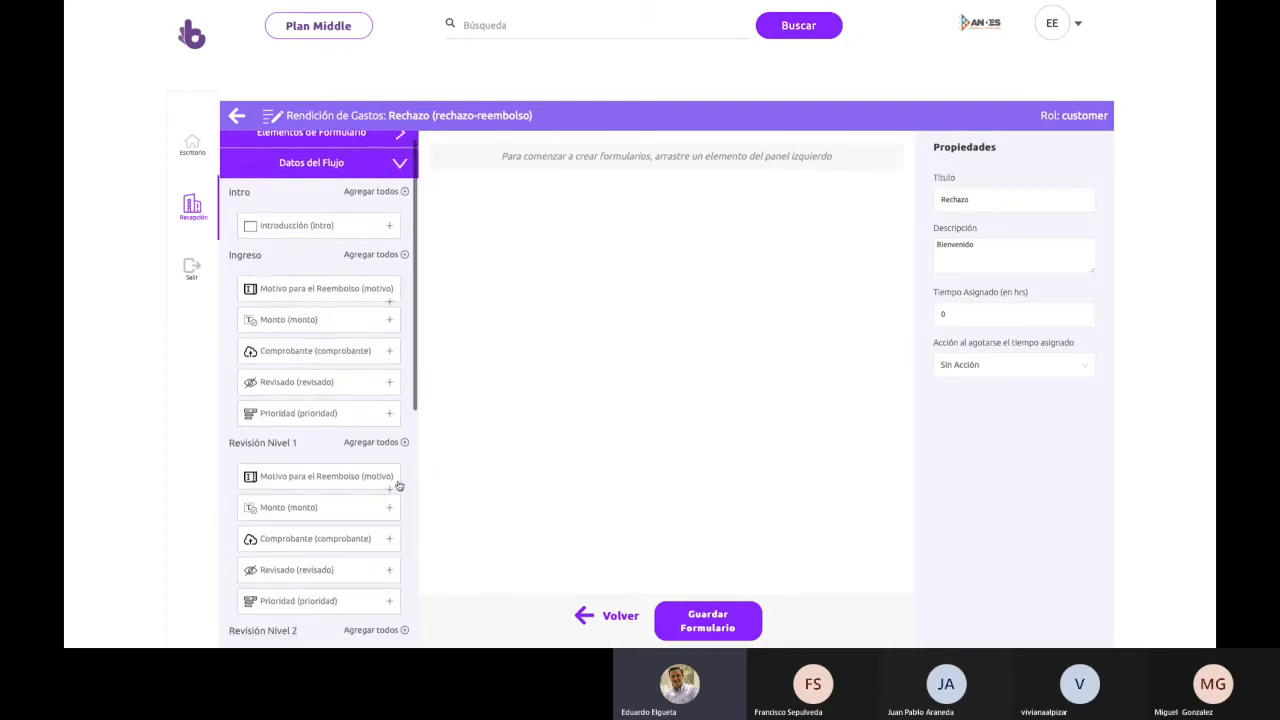
scroll(398, 485, "up", 3)
scroll(397, 360, "up", 2)
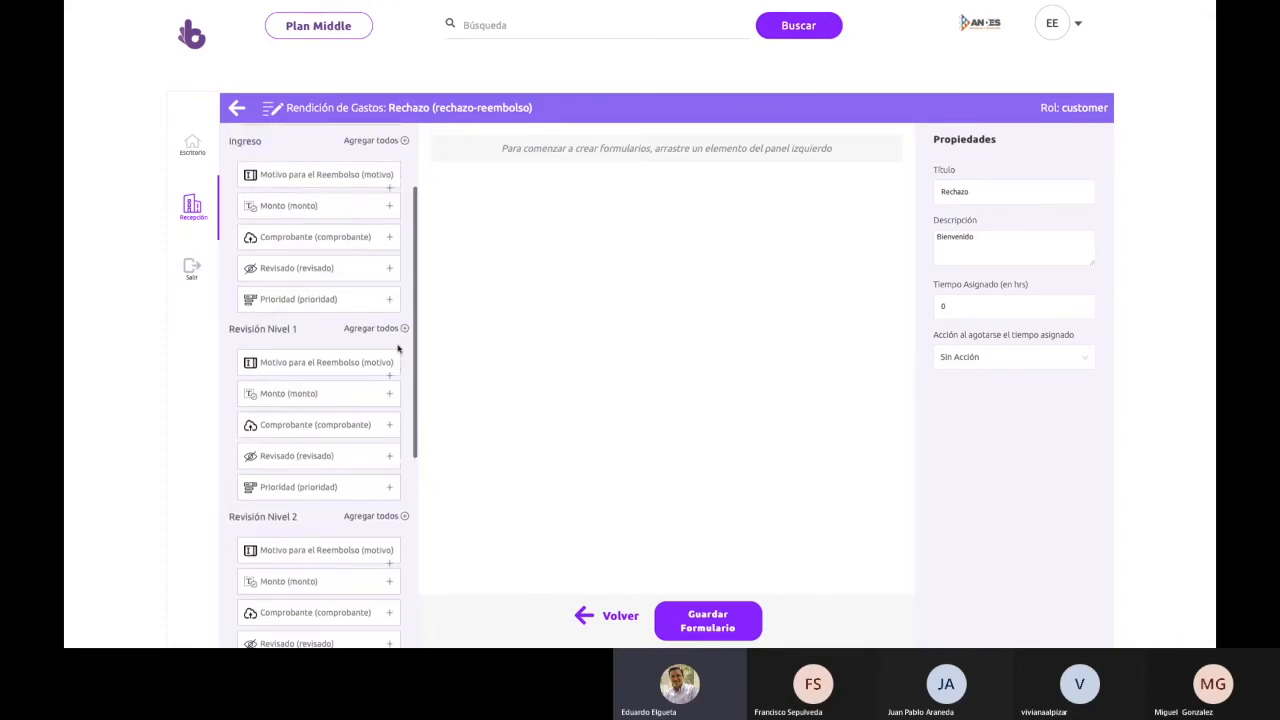
scroll(400, 338, "down", 1)
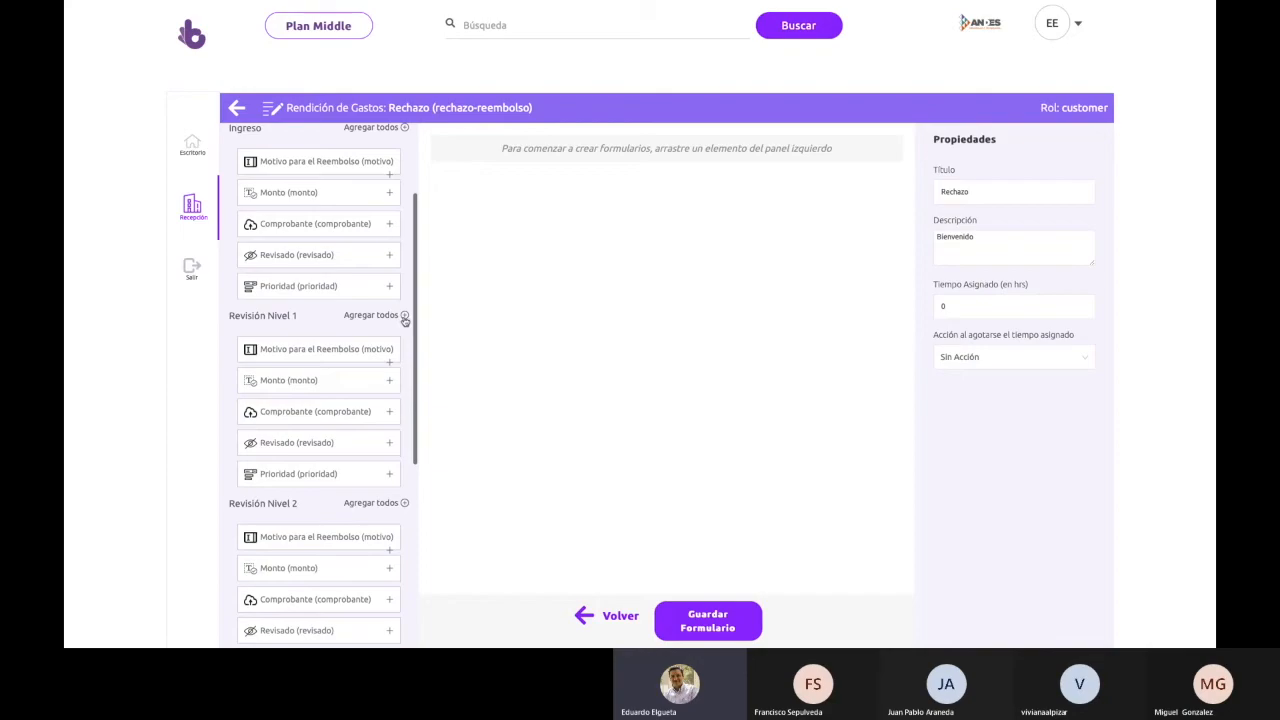
left_click(404, 316)
- Check the properties of each field added to the Rechazo form, including whether it is display-only
left_click(609, 272)
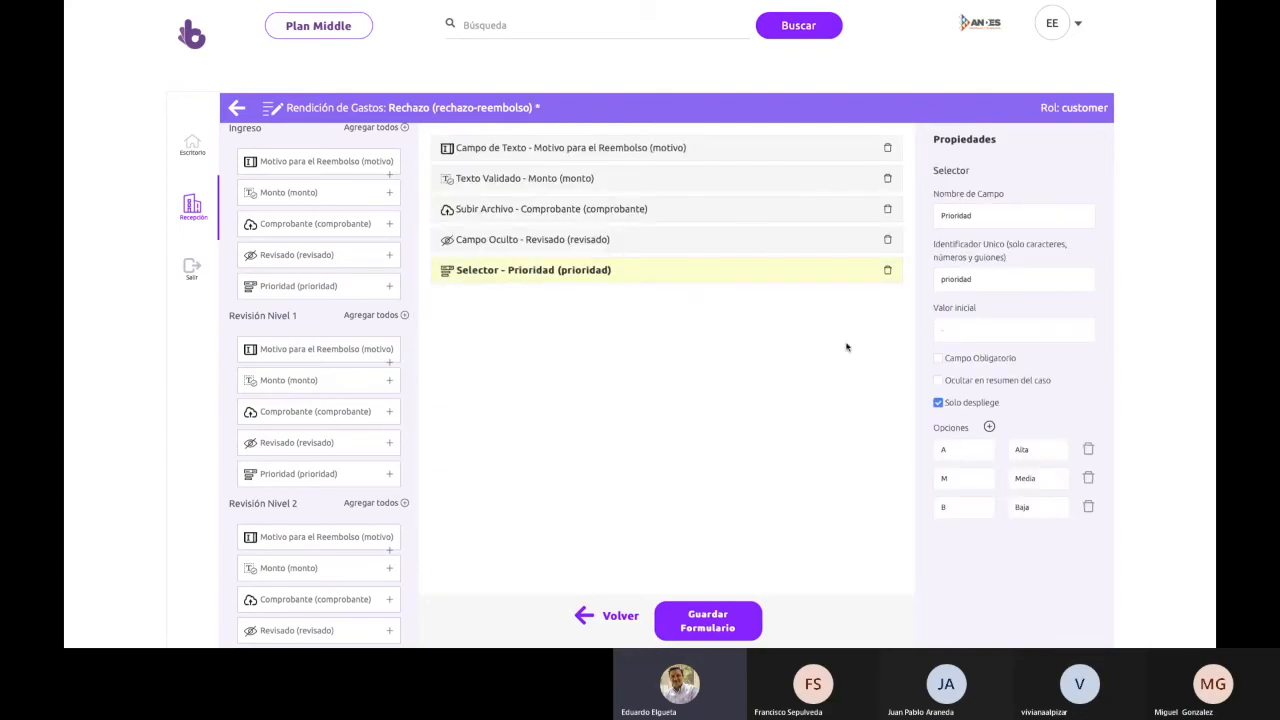
left_click(751, 242)
left_click(743, 212)
left_click(733, 180)
left_click(742, 152)
scroll(698, 332, "up", 1)
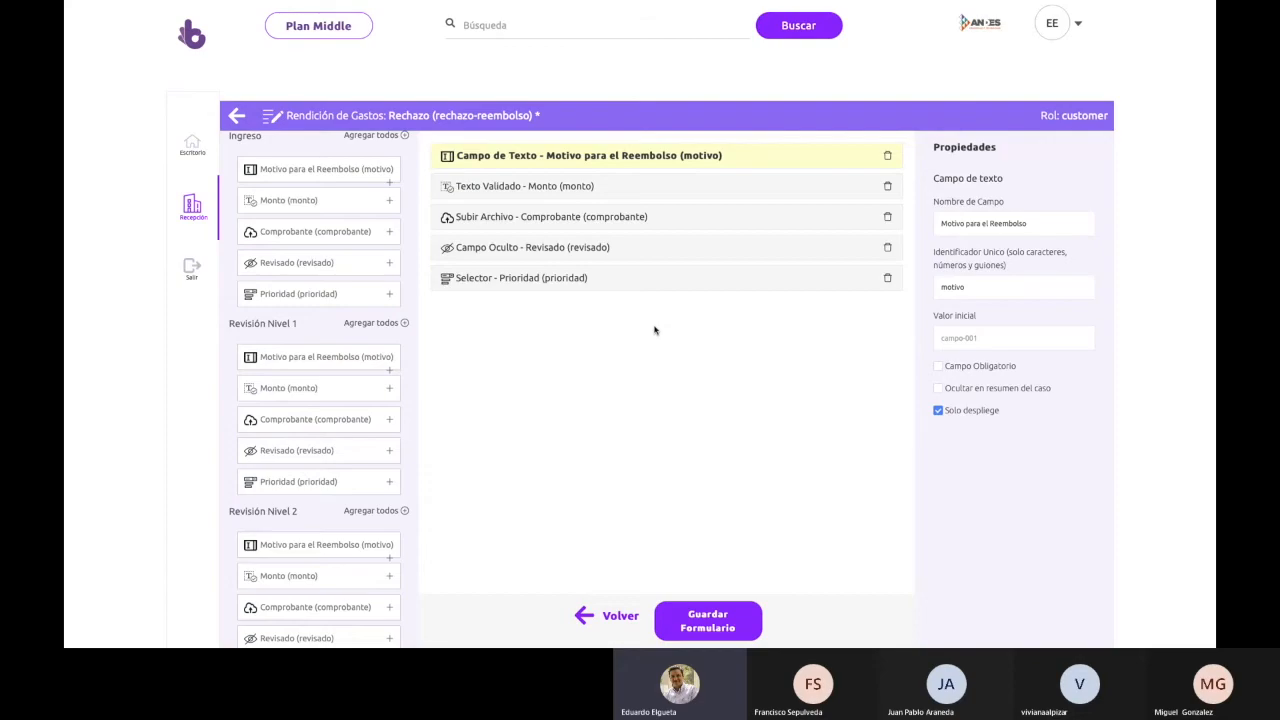
left_click(614, 340)
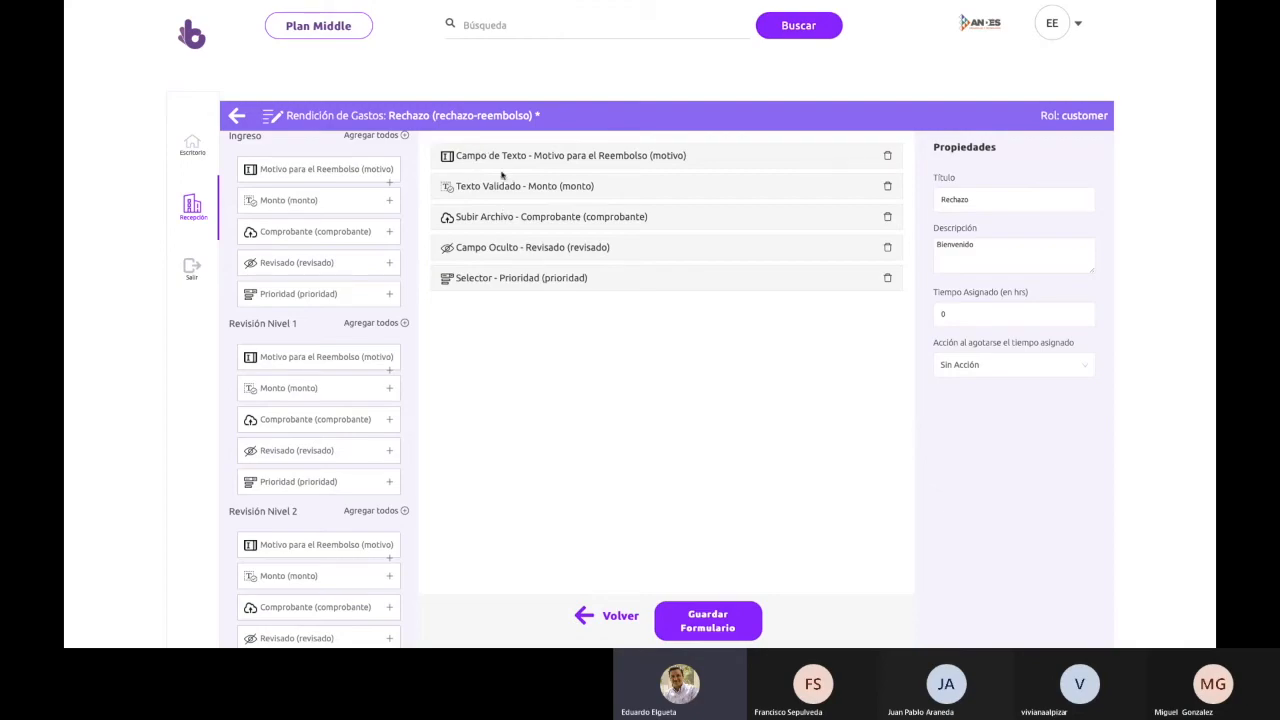
scroll(512, 181, "down", 1)
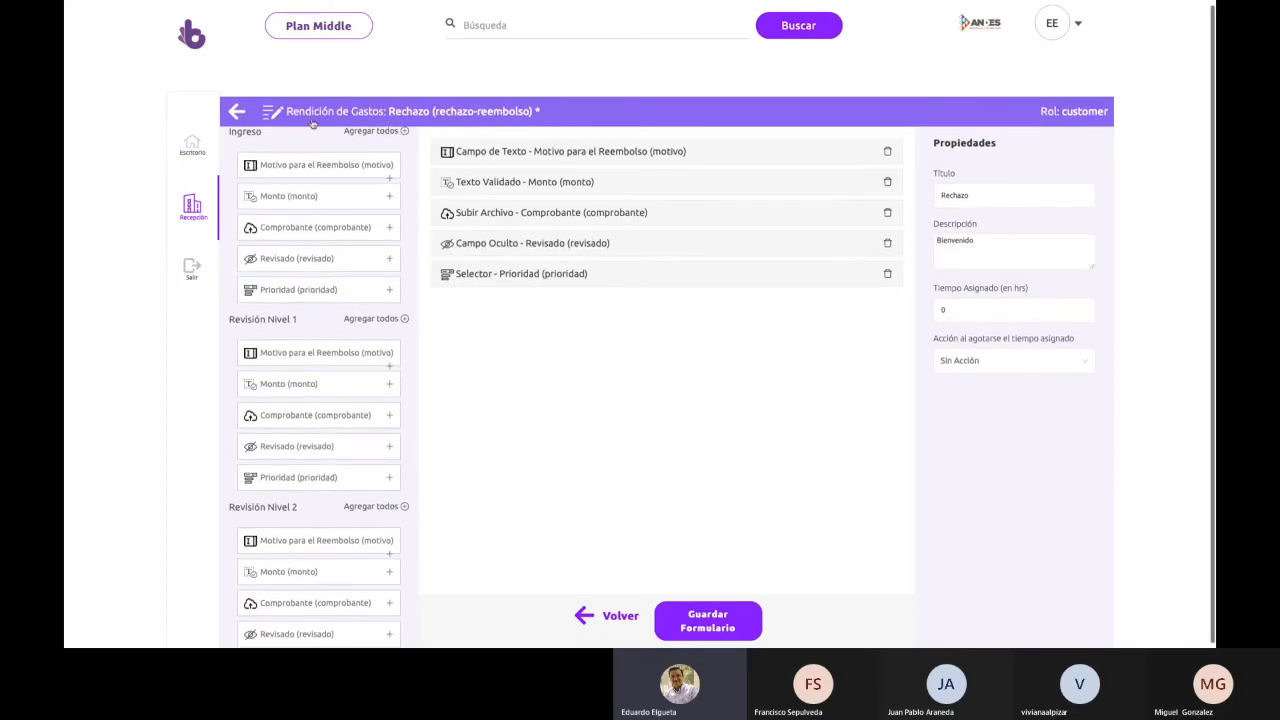
scroll(703, 354, "up", 1)
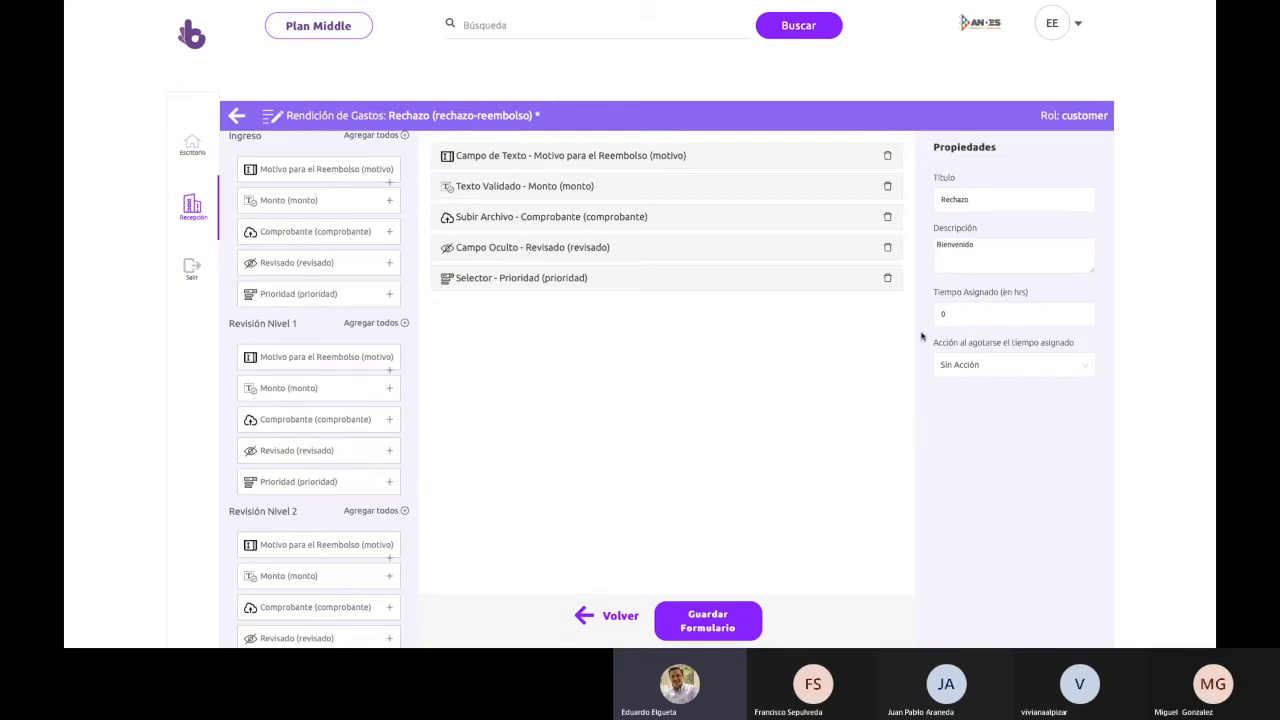
- Replace the Rechazo form's description with "Lamentablemente, de acuerdo a las políticas de la empresa, su solicitud de reembolso ha sido rechazada."
double_click(1019, 256)
type("Lamen")
type("tablem")
type("ente, de acuerdo a")
type(" las politicas de la empresa, su so")
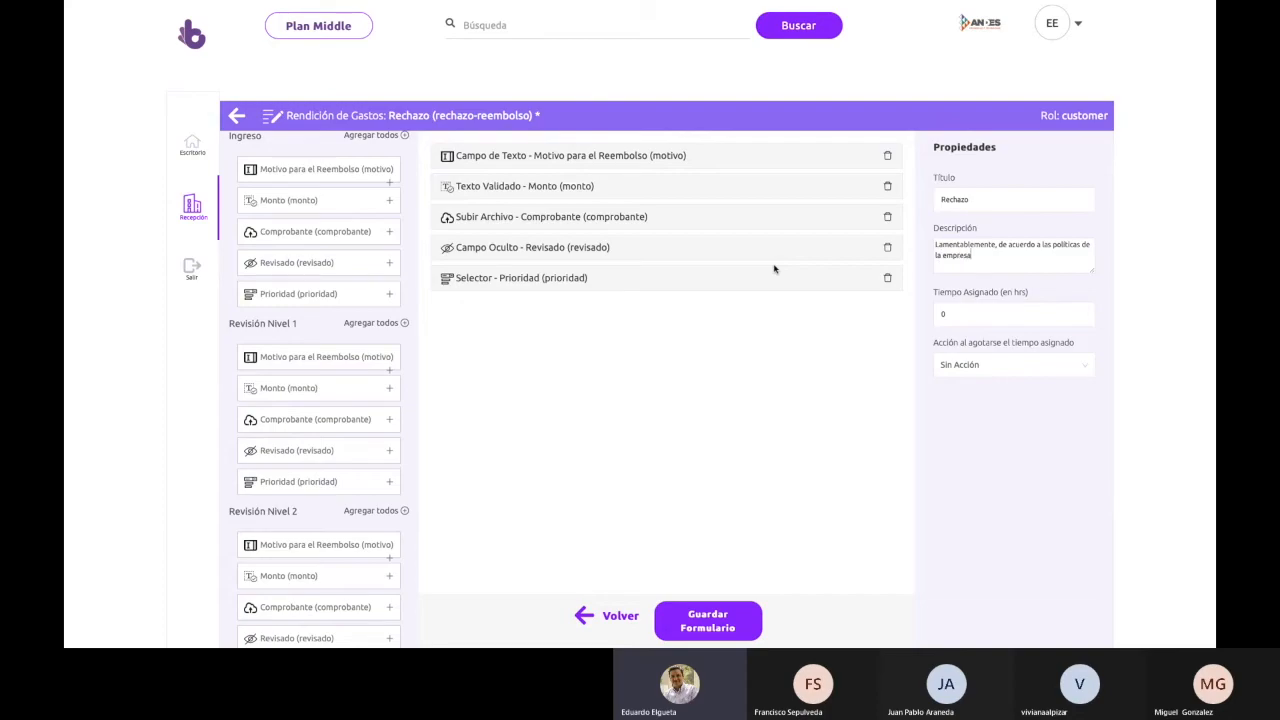
type("licitud de reembolso ha sido rechazada. Por cualq")
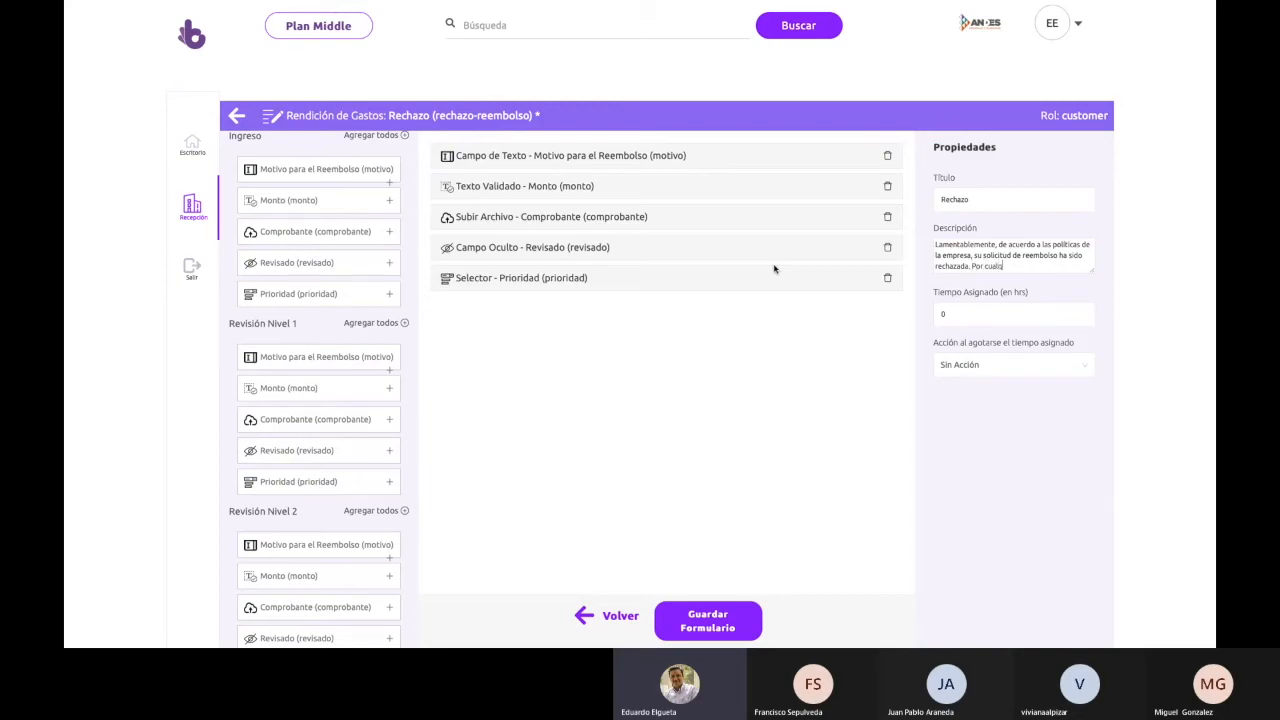
- Complete the Rechazo form's description with "Por cualquier duda adicional, favor dirigirse al departamento de RRHH."
type("uier duda adicional, f")
type("avor dirig")
type("irse al depa")
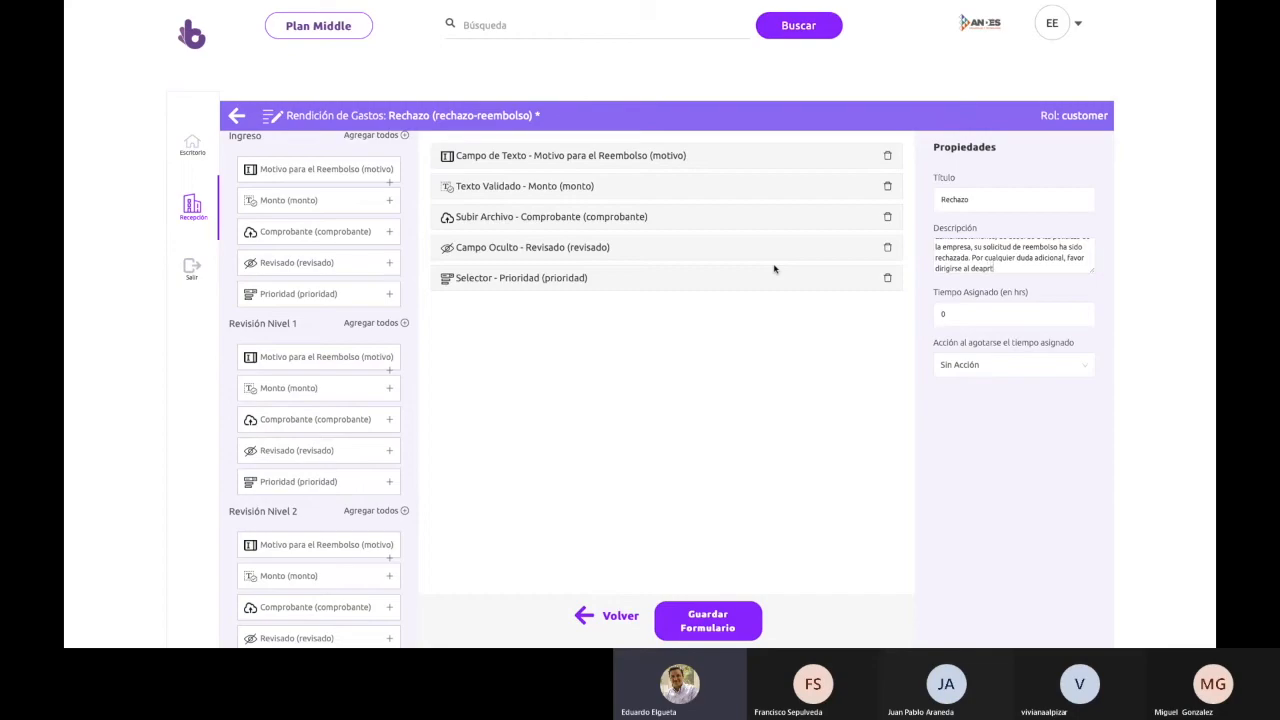
key("BackSpace")
key("BackSpace")
key("BackSpace")
type("partamento de RR")
- Save the Rechazo form and return to the workflow's form list
left_click(686, 627)
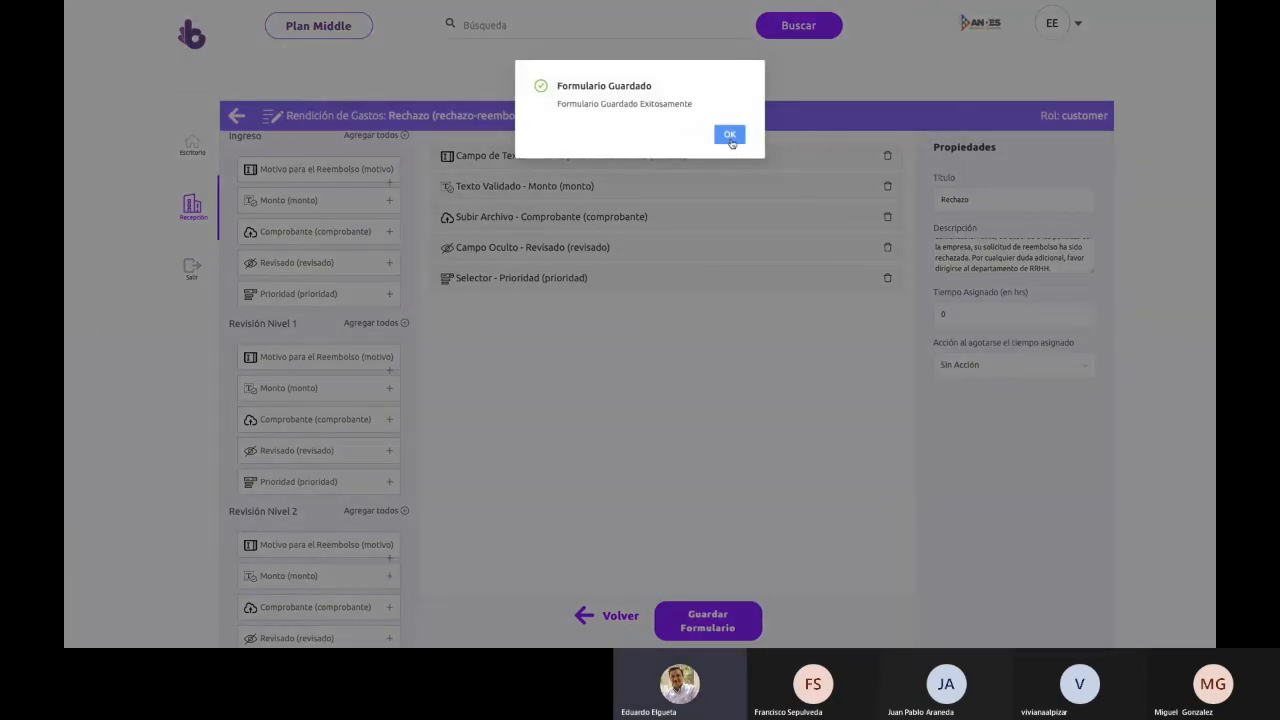
left_click(731, 138)
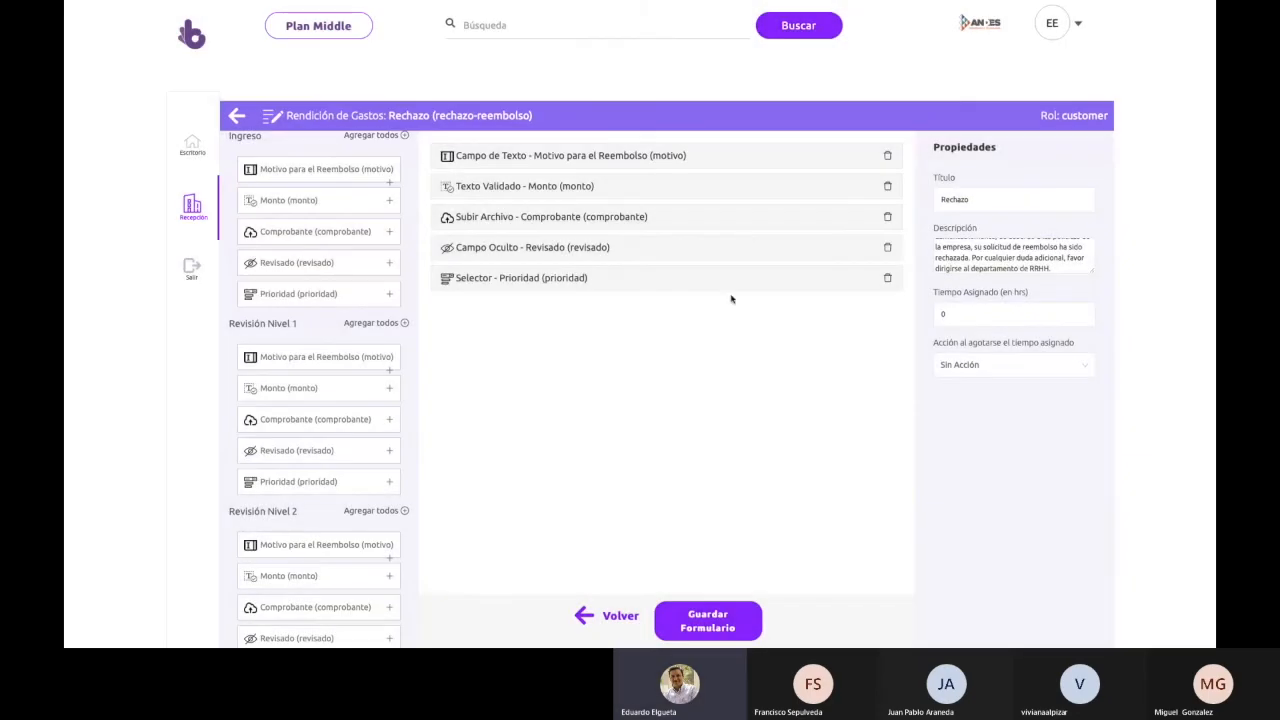
left_click(236, 116)
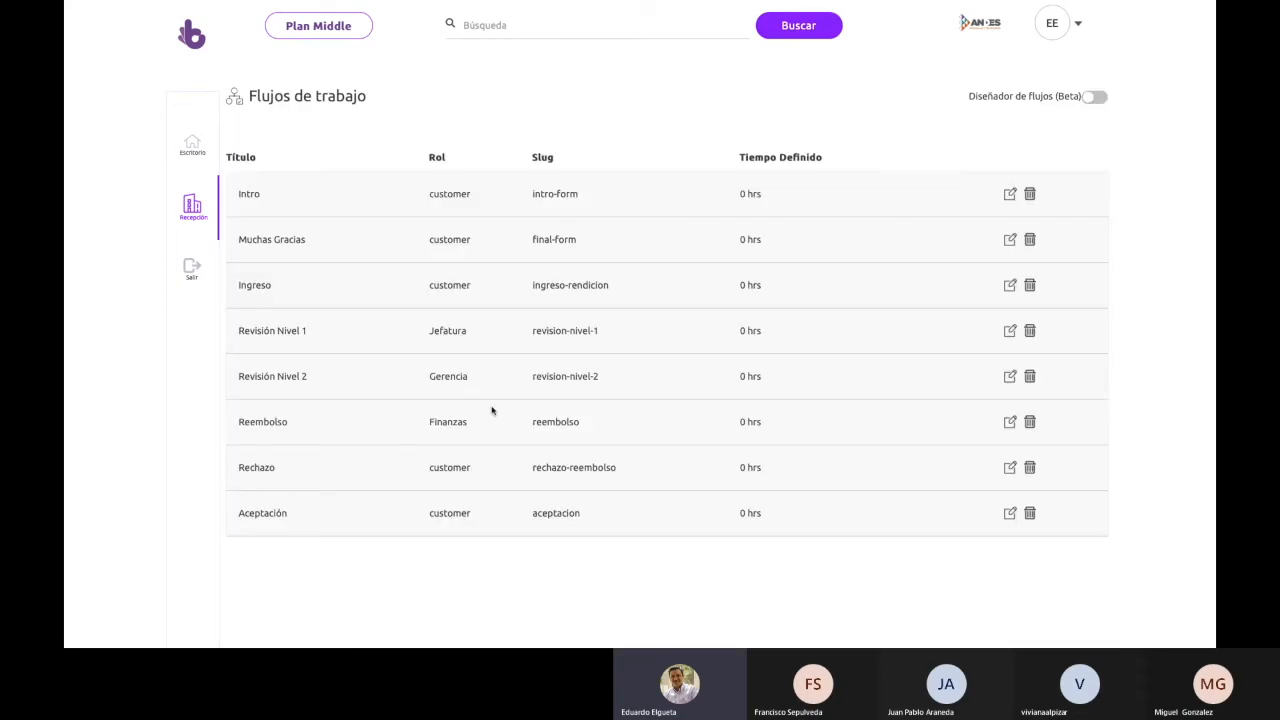
- Add all the Revisión Nivel 1 fields from the flow data to the Aceptación form
left_click(1009, 516)
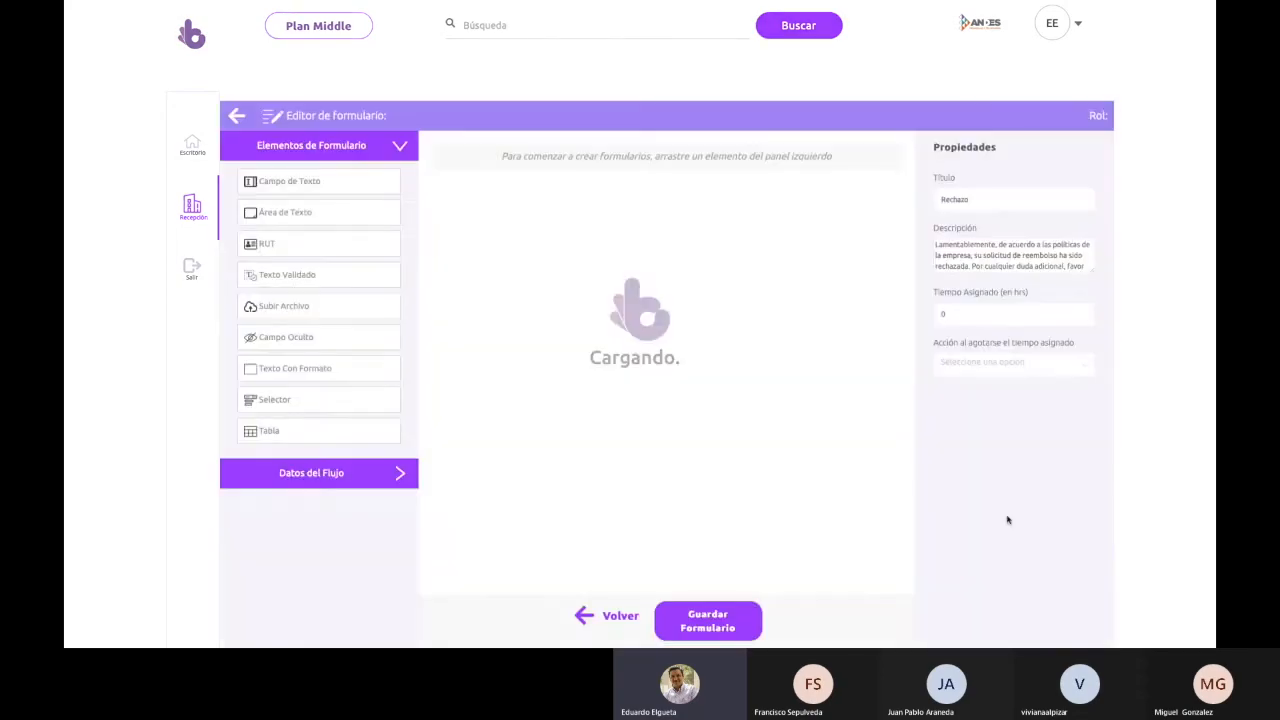
left_click(394, 475)
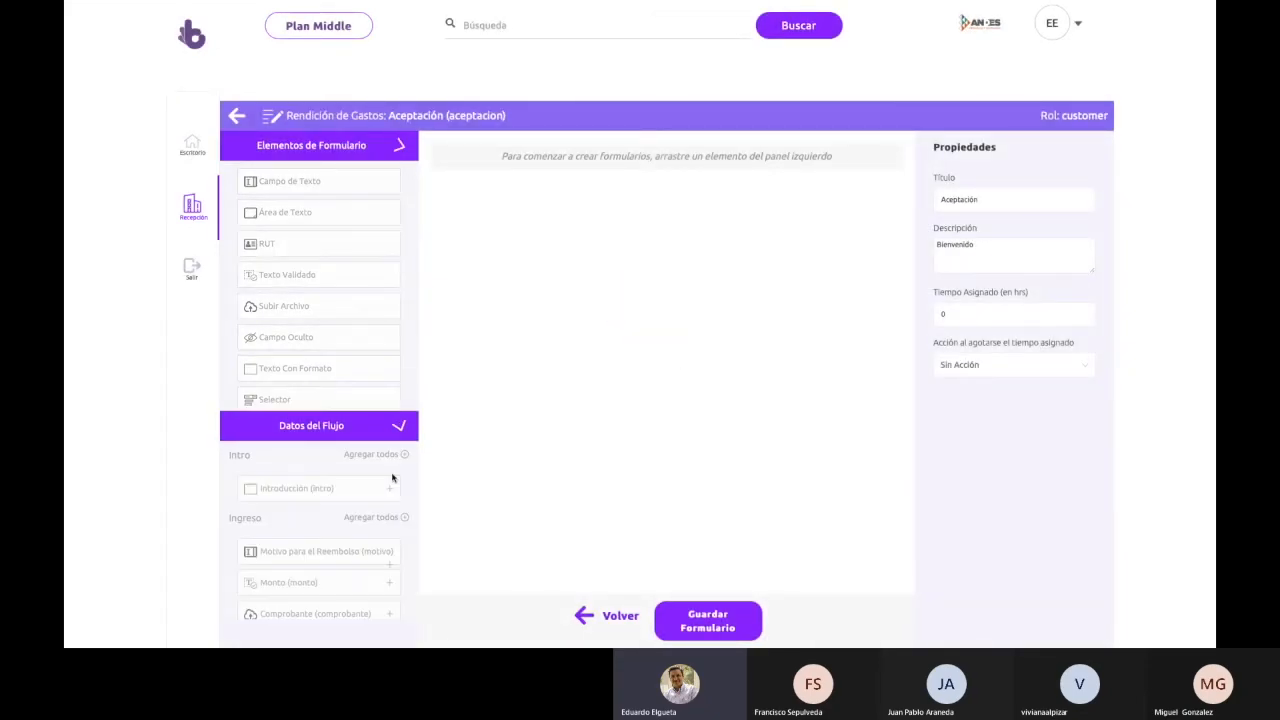
scroll(392, 478, "down", 3)
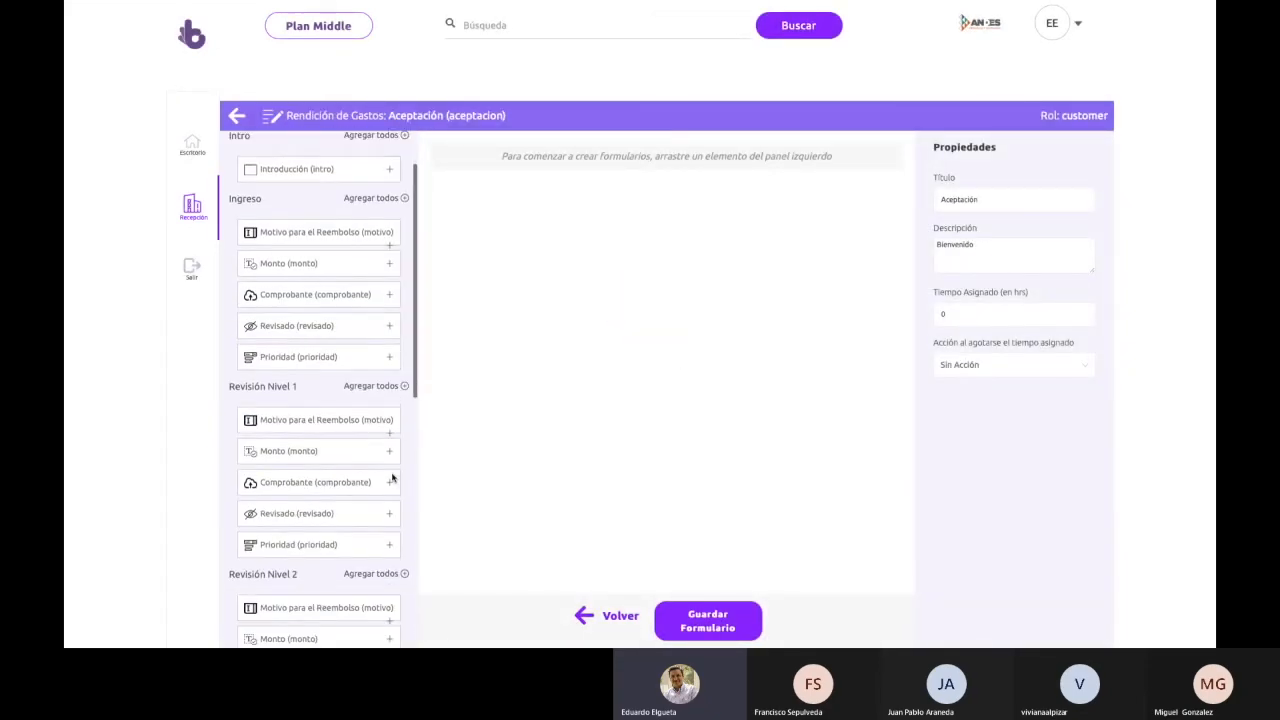
left_click(404, 382)
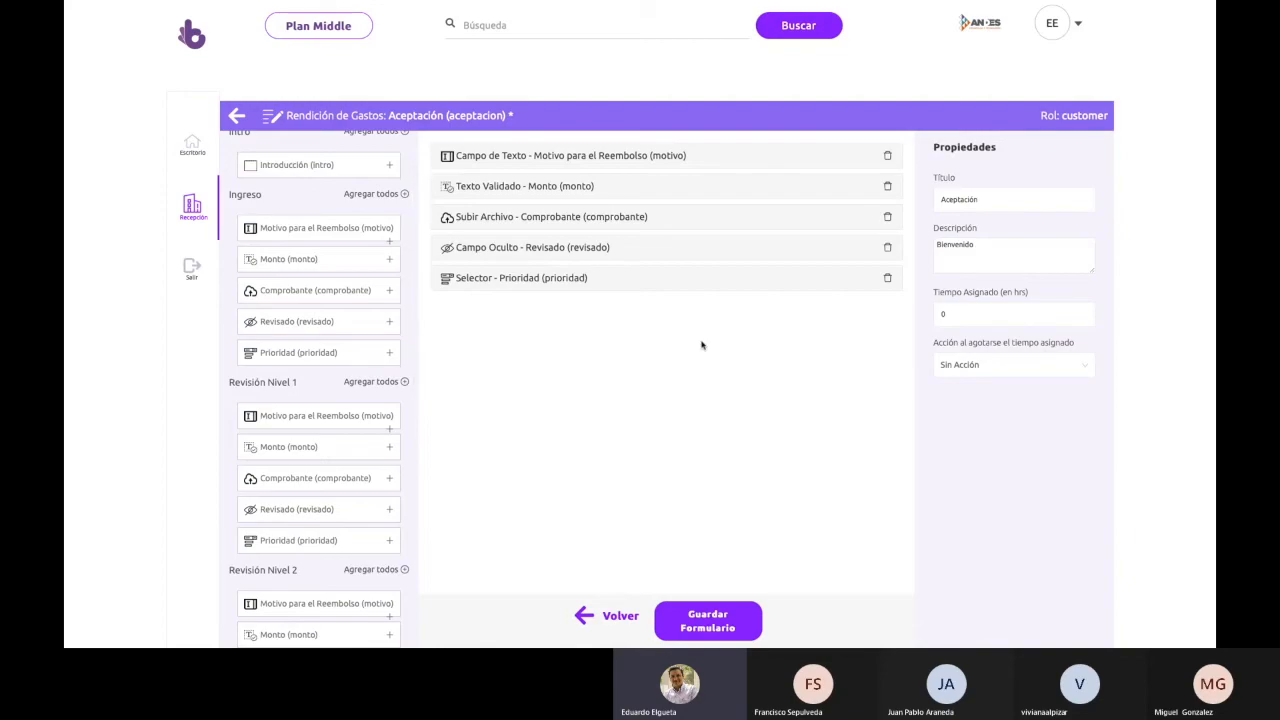
- Set the Aceptación form's description to "Estimado colaborador, su solicitud de reembolso ha sido aceptada y pagada."
double_click(977, 264)
type("Estimado colaborador, su solicitud de reembolso ha si")
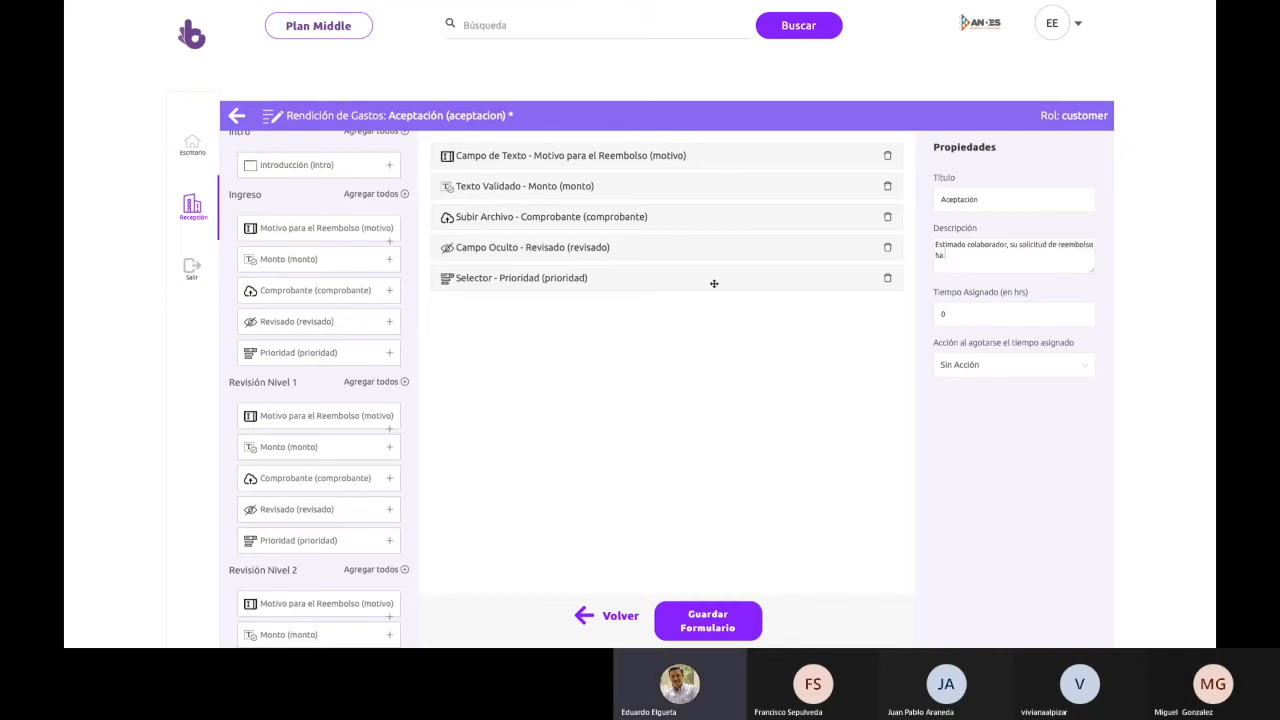
type("do aceptada y pagada.")
- Look through the flow data fields offered by the other forms, from Ingreso to Rechazo
scroll(631, 312, "down", 1)
scroll(345, 395, "down", 10)
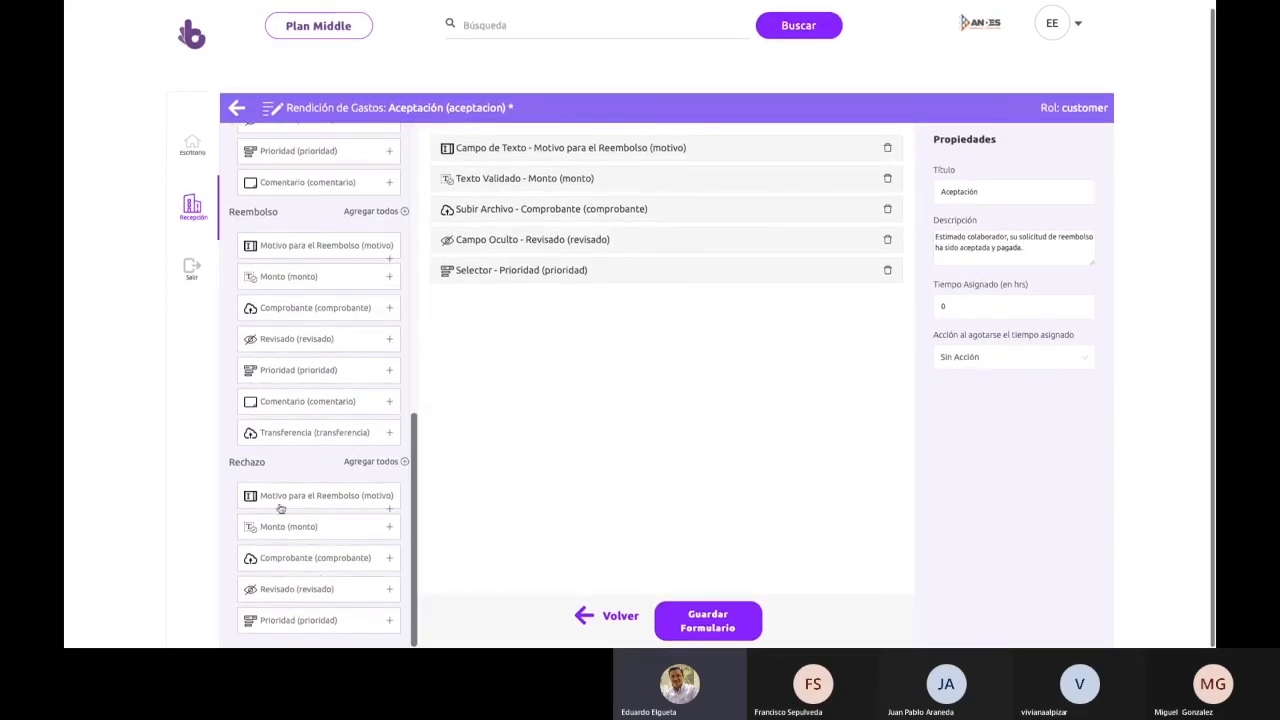
scroll(294, 482, "up", 1)
scroll(294, 482, "up", 5)
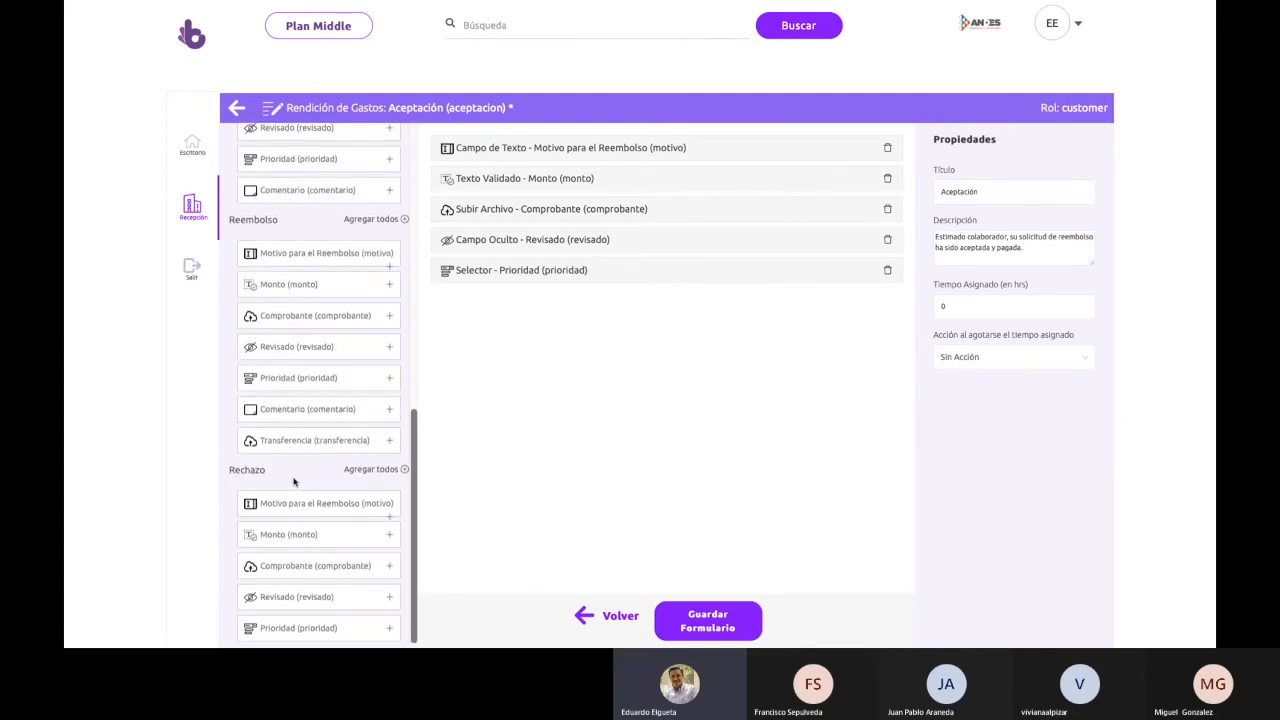
scroll(294, 483, "up", 1)
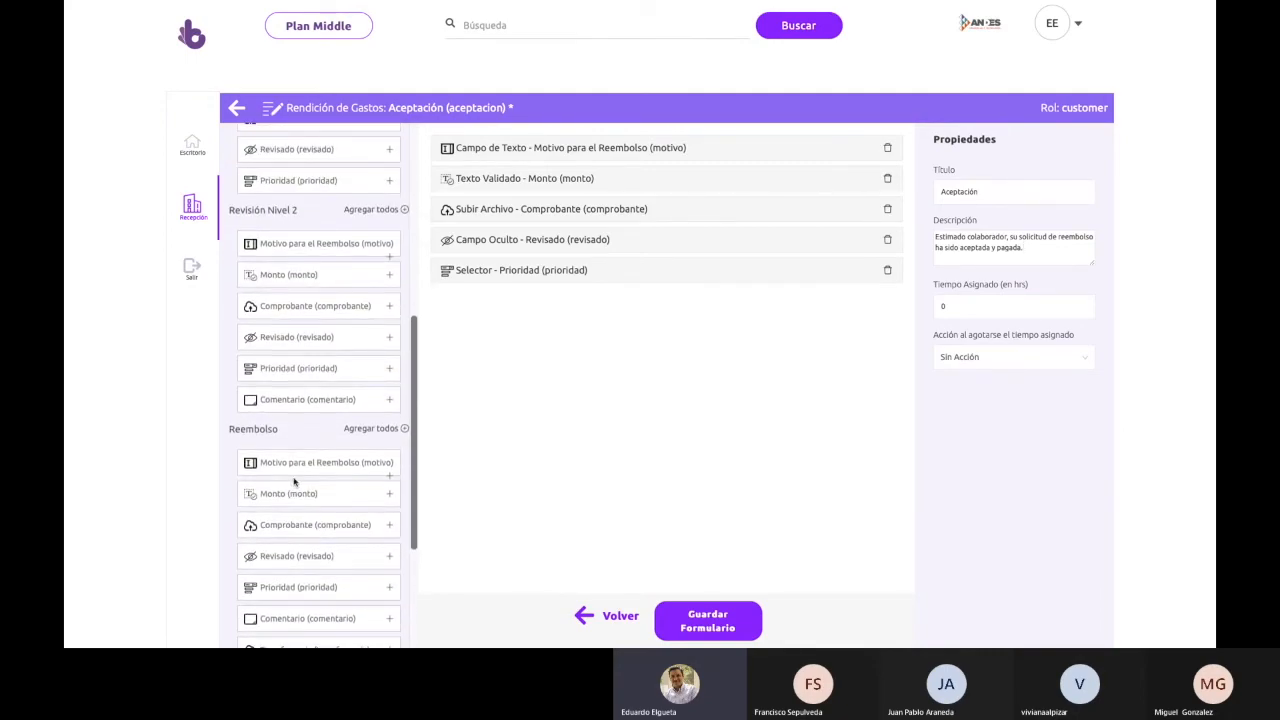
scroll(294, 482, "up", 6)
scroll(294, 482, "up", 3)
scroll(294, 482, "down", 10)
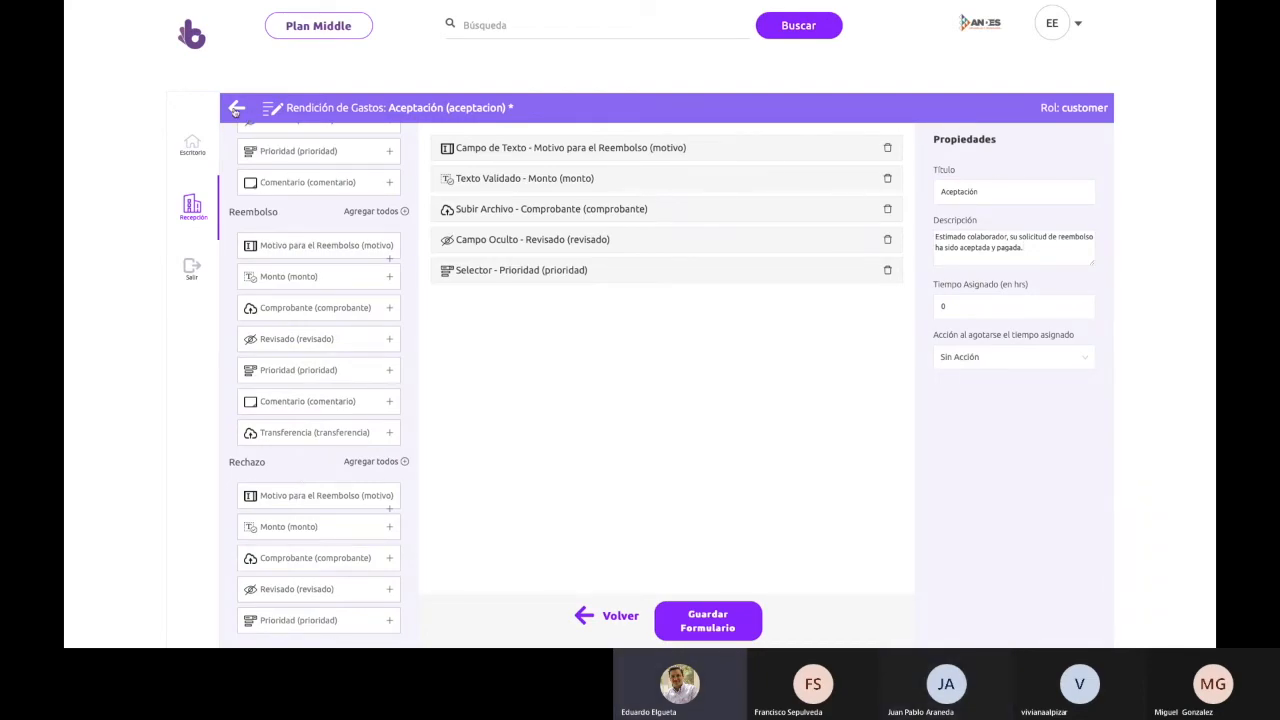
- Save the Aceptación form and return to the workflow's form list
left_click(742, 628)
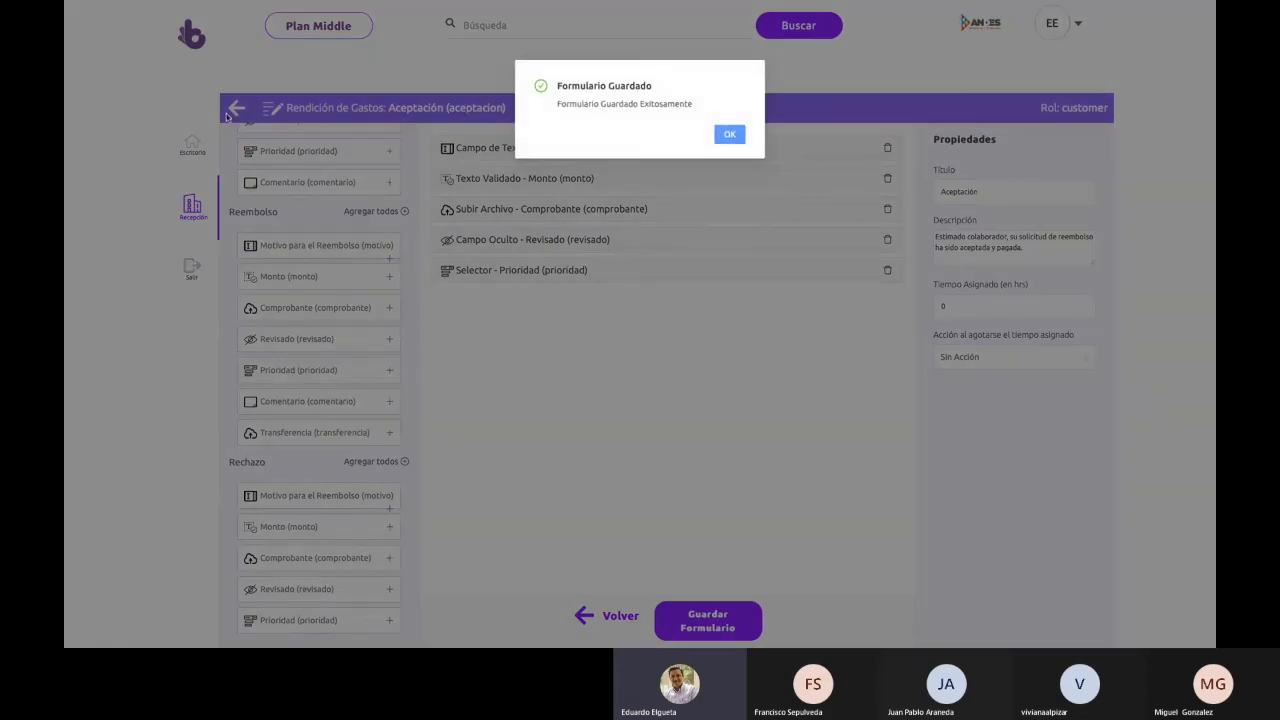
left_click(740, 133)
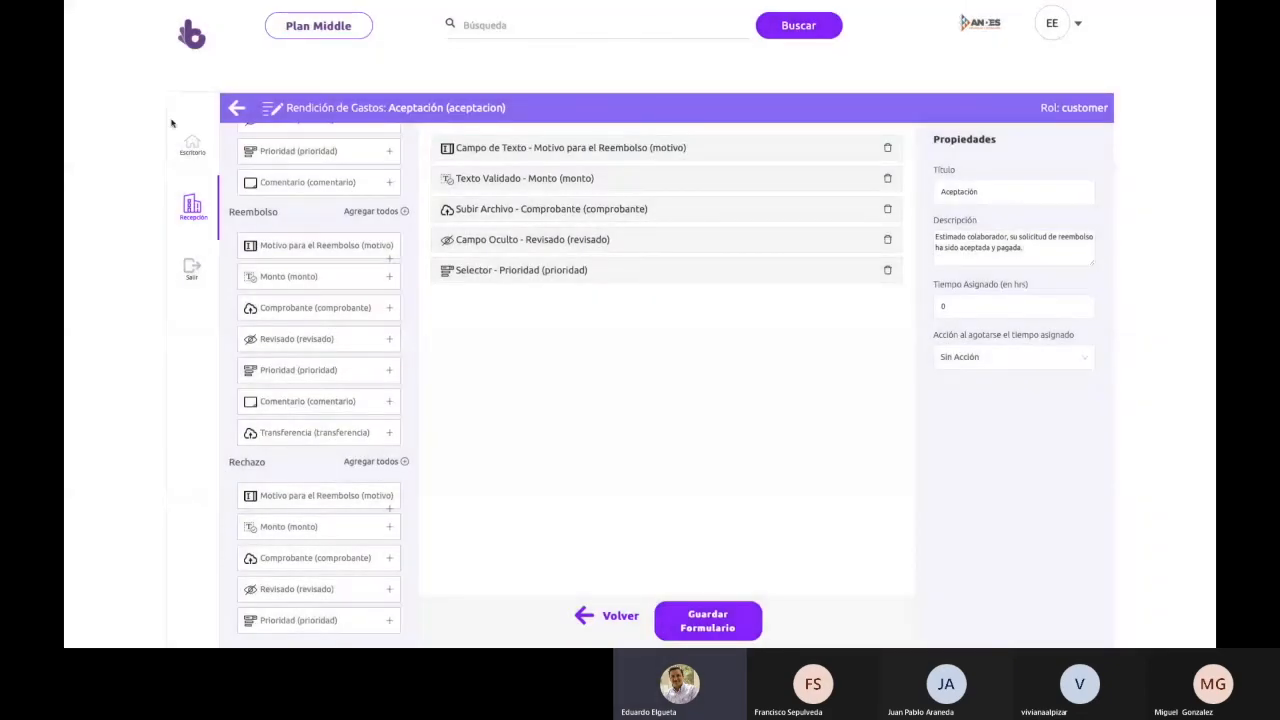
left_click(236, 108)
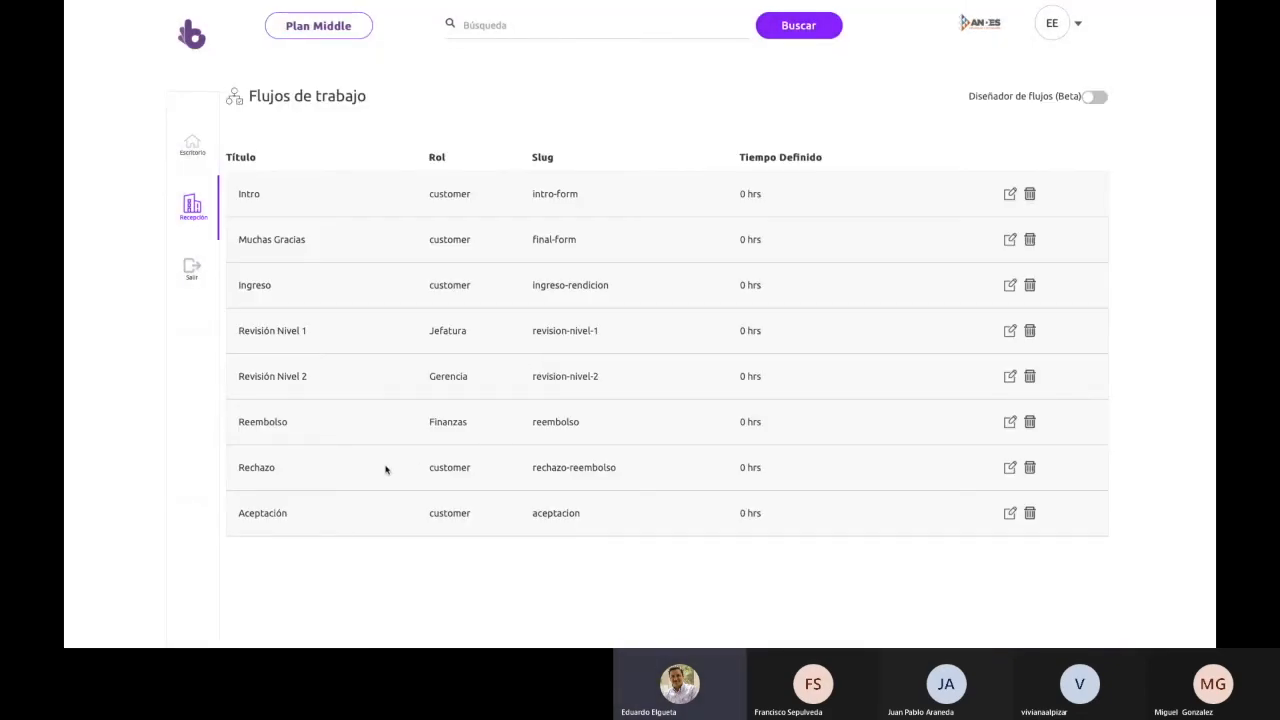
- Check the fields of the Reembolso form and add its Transferencia field from the flow data to the Aceptación form
left_click(1009, 423)
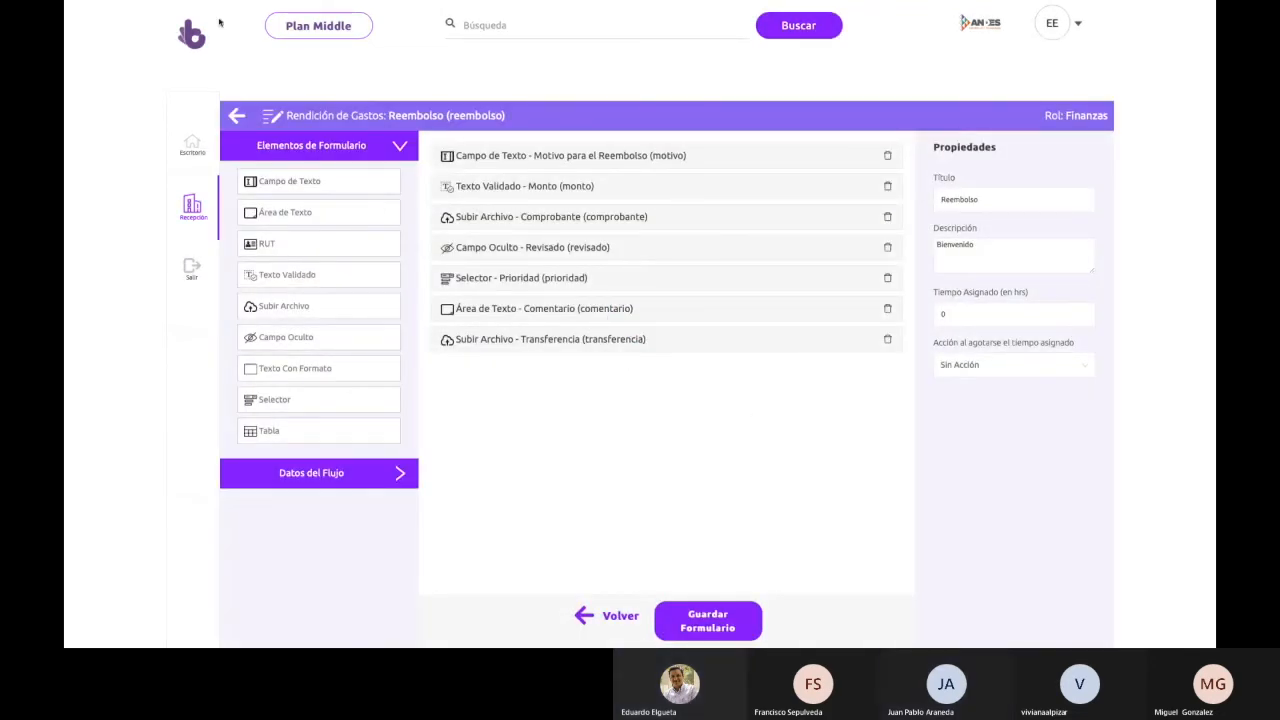
left_click(236, 115)
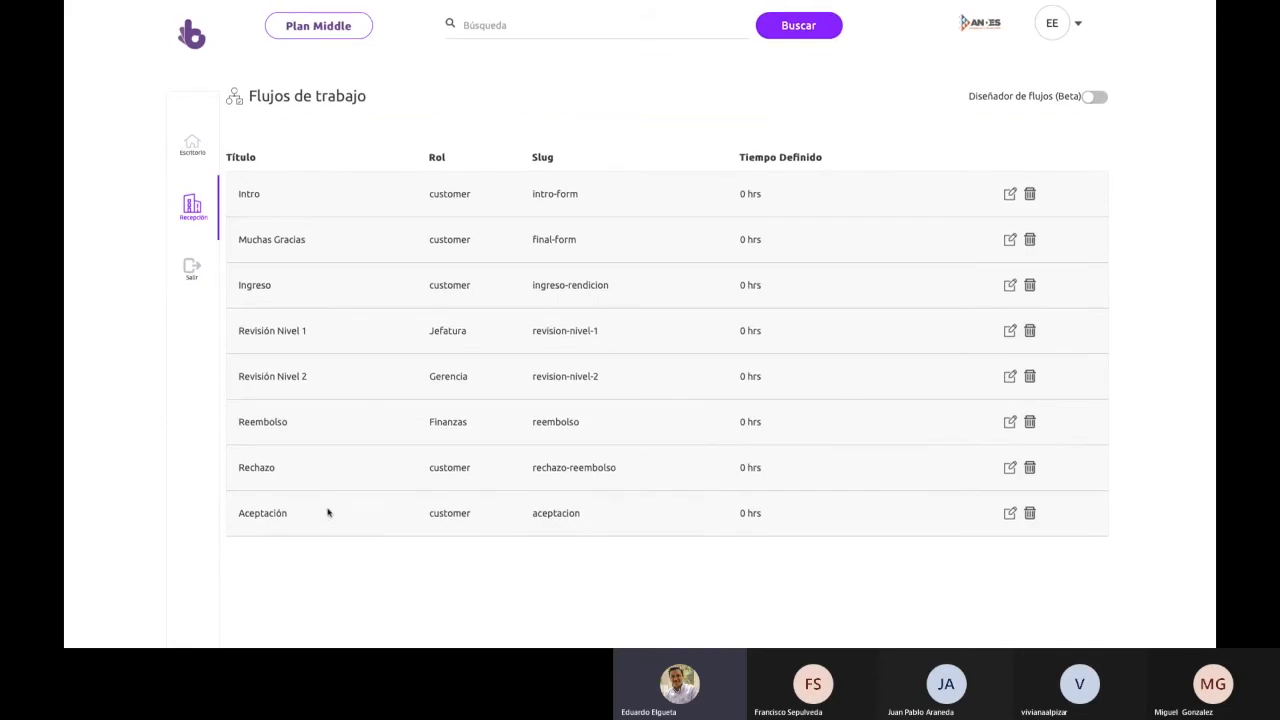
left_click(1009, 513)
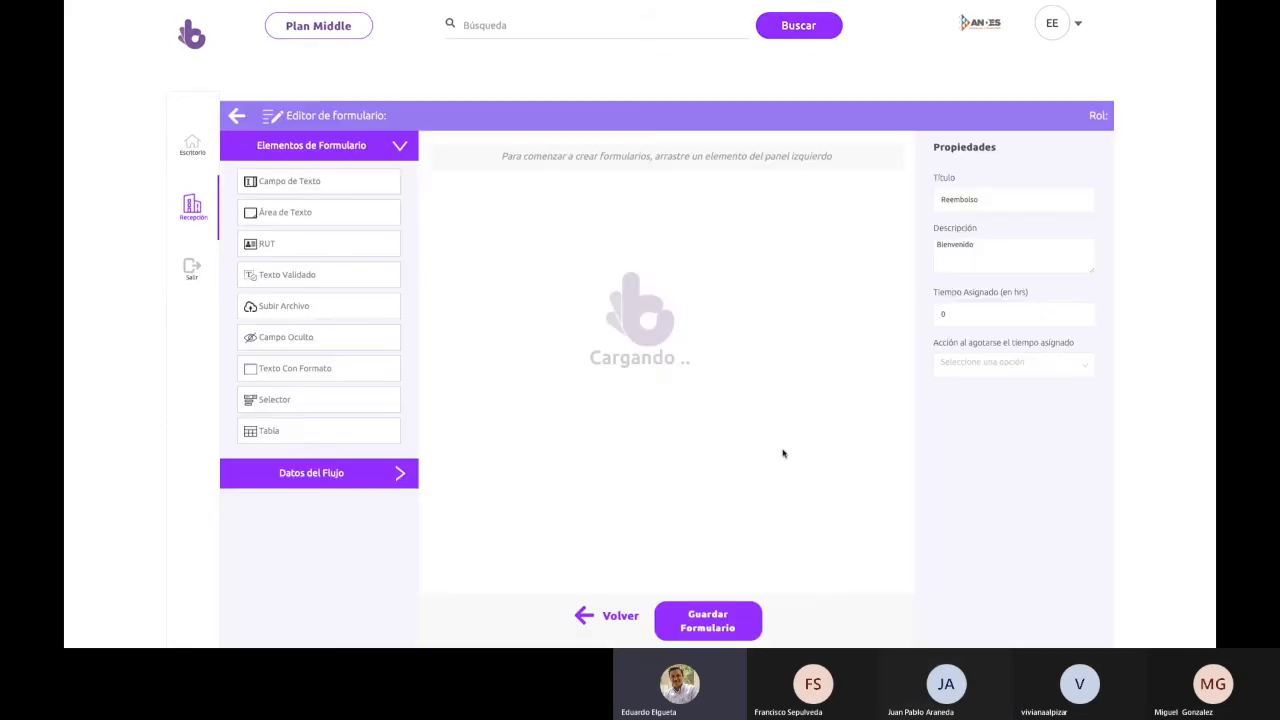
left_click(377, 467)
scroll(378, 468, "down", 3)
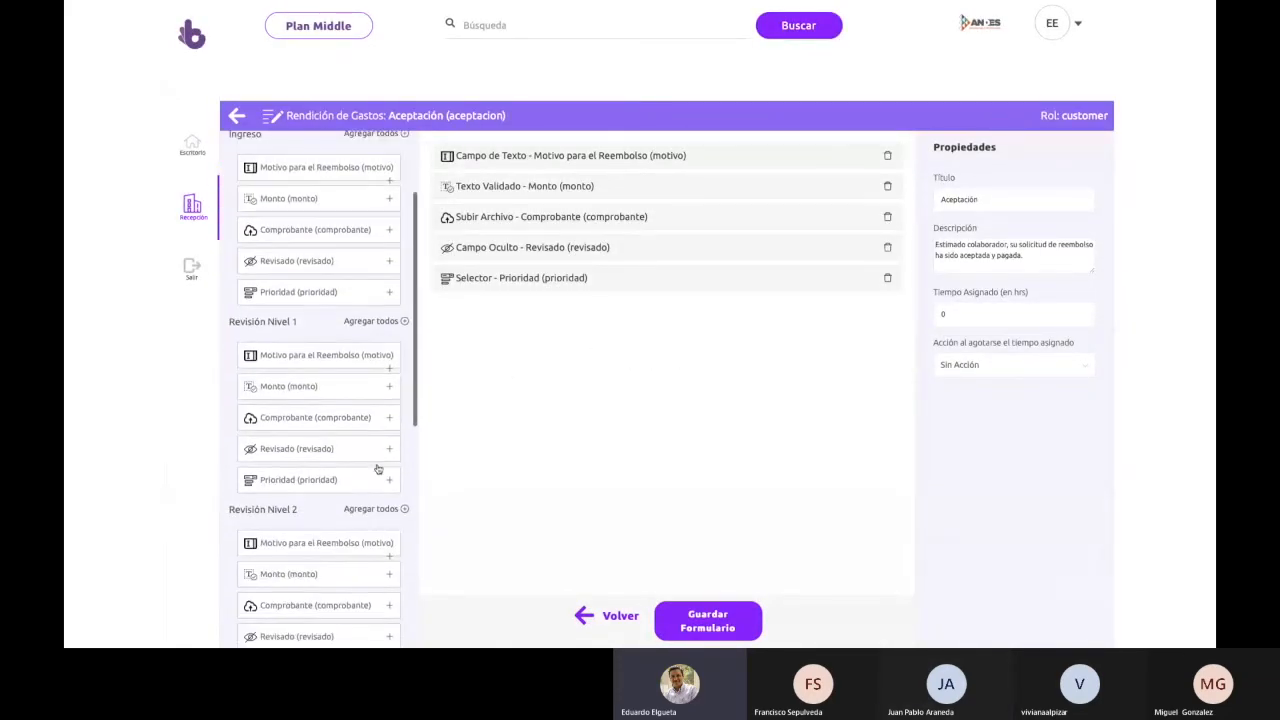
scroll(378, 468, "down", 4)
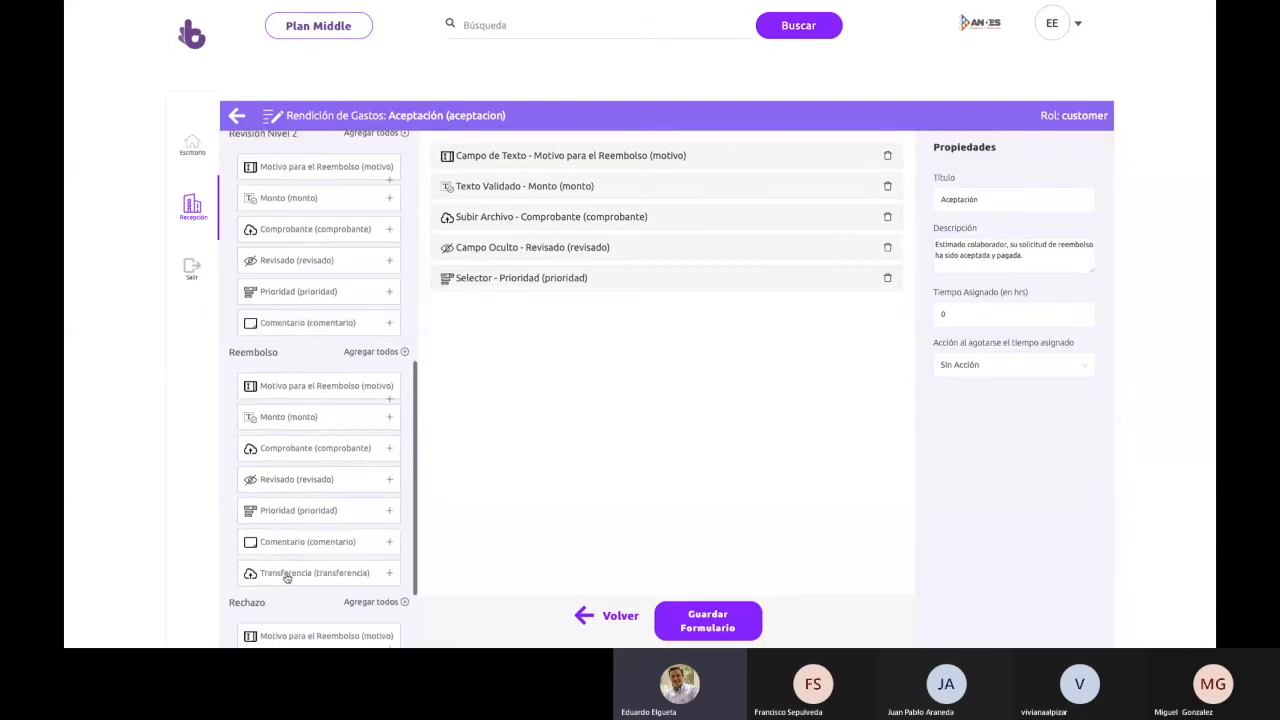
left_click(390, 574)
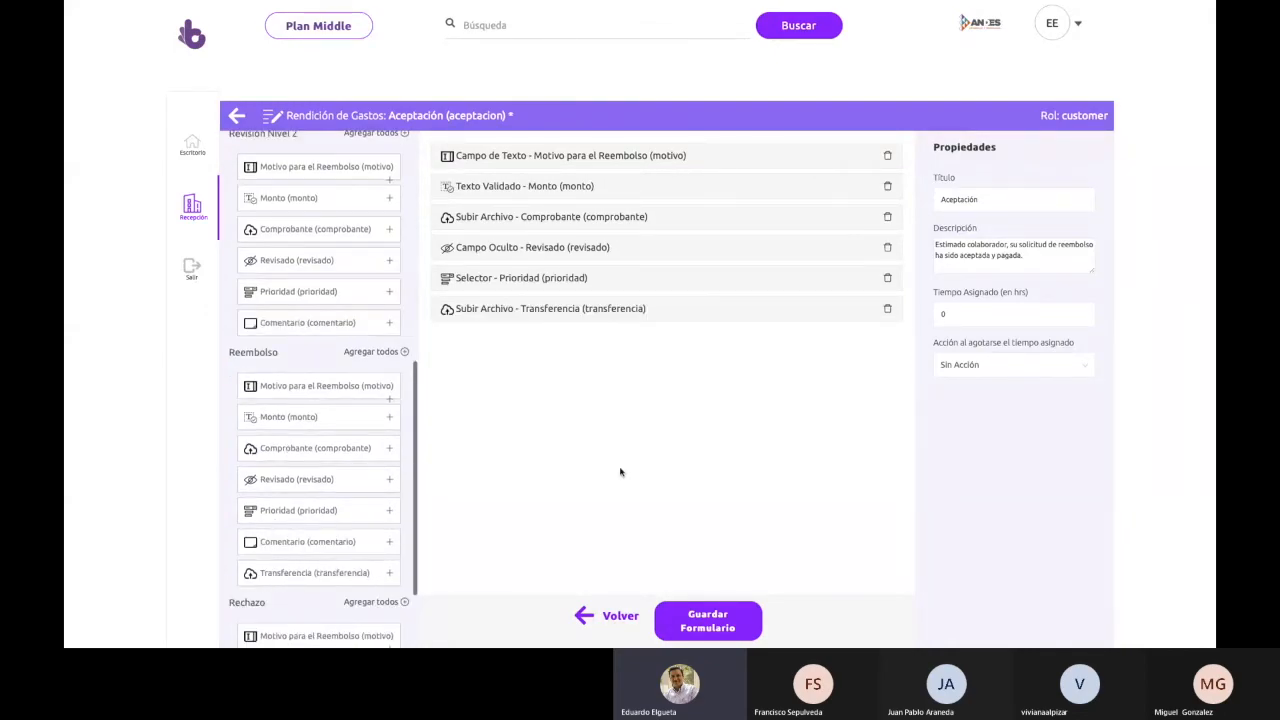
- Make the Aceptación form's Transferencia field display-only instead of required, and save the form
left_click(766, 311)
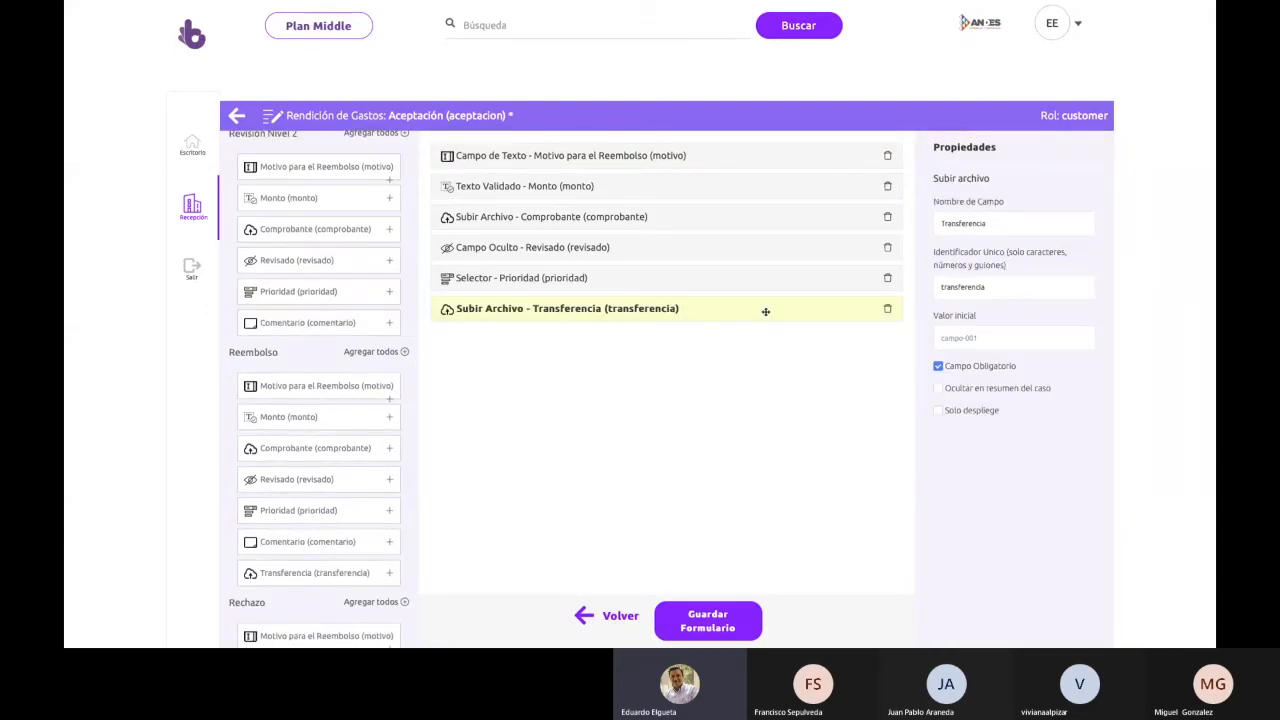
left_click(937, 366)
left_click(939, 410)
left_click(720, 616)
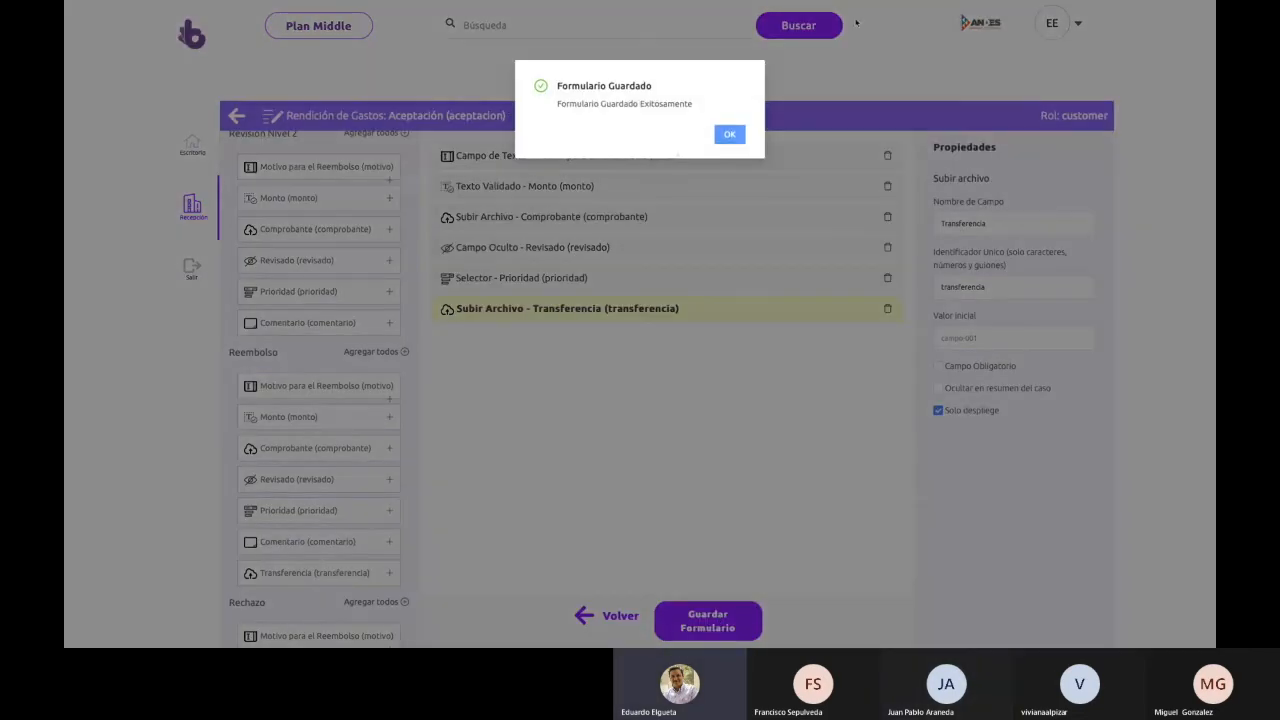
- Return to the workflow's form list and check the Revisión Nivel 1 stage in the draw.io process diagram
left_click(731, 135)
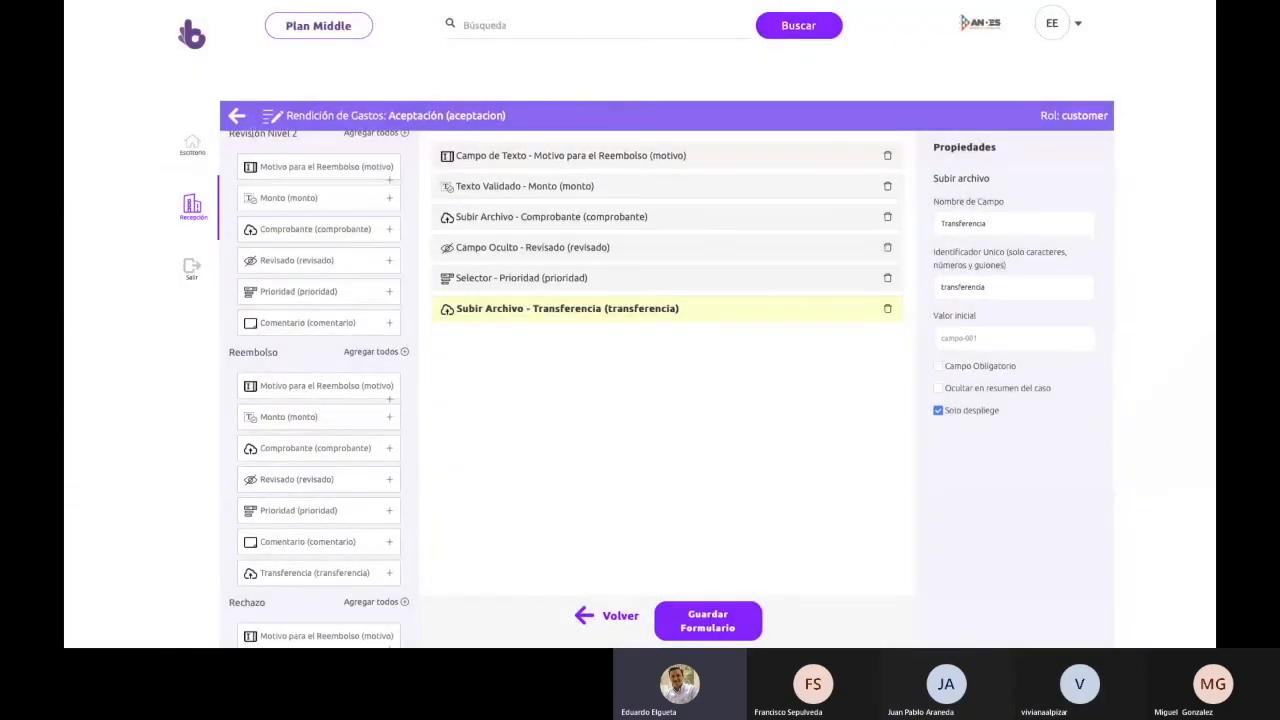
left_click(237, 117)
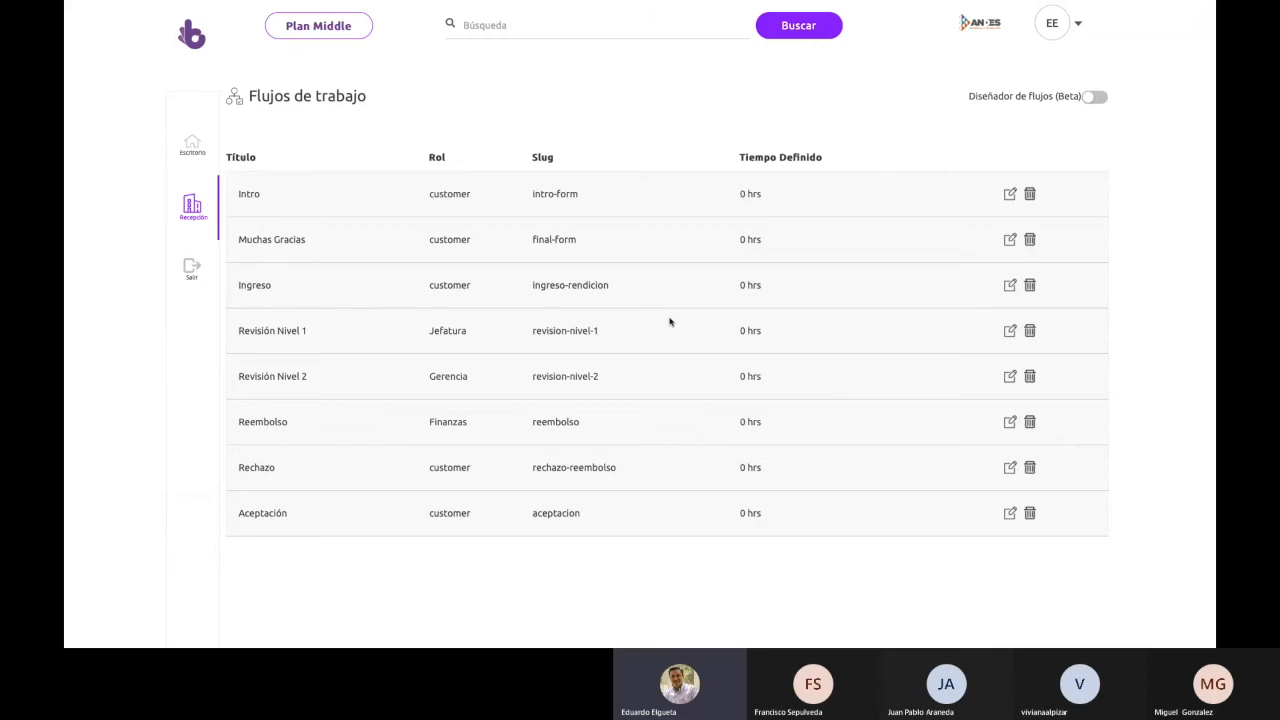
key("ctrl+Left")
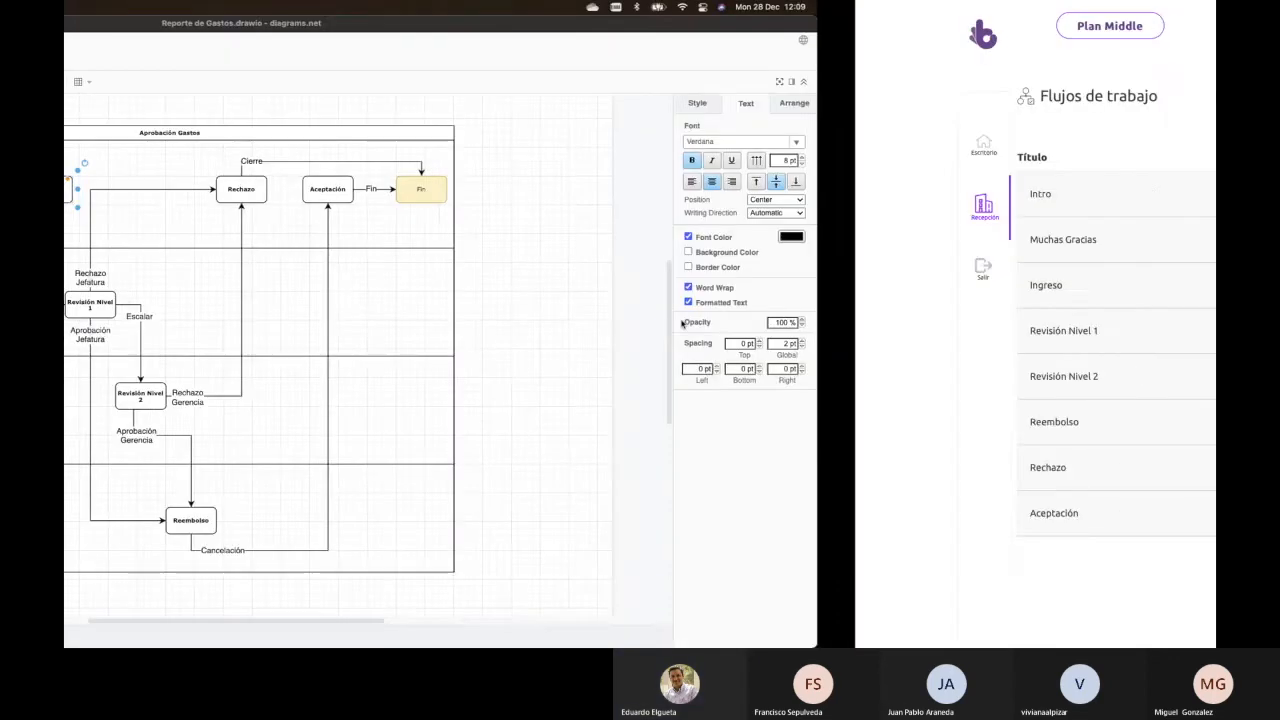
left_click(473, 311)
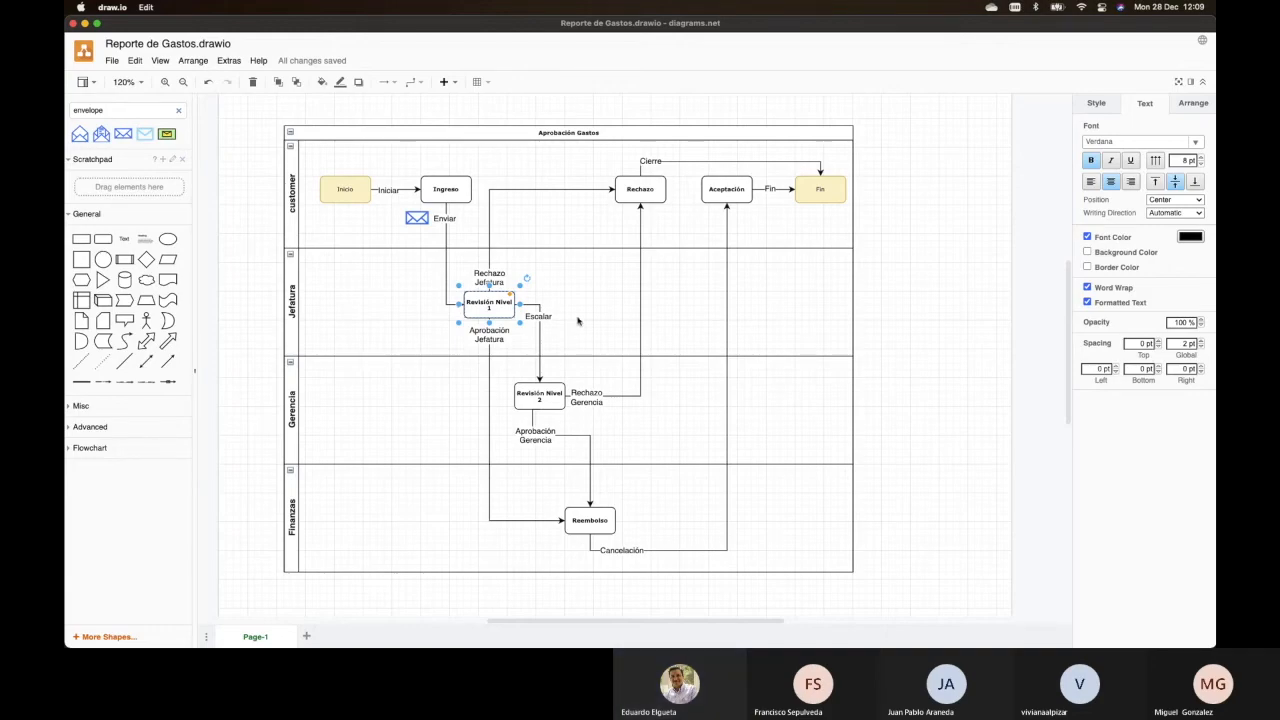
key("ctrl+Right")
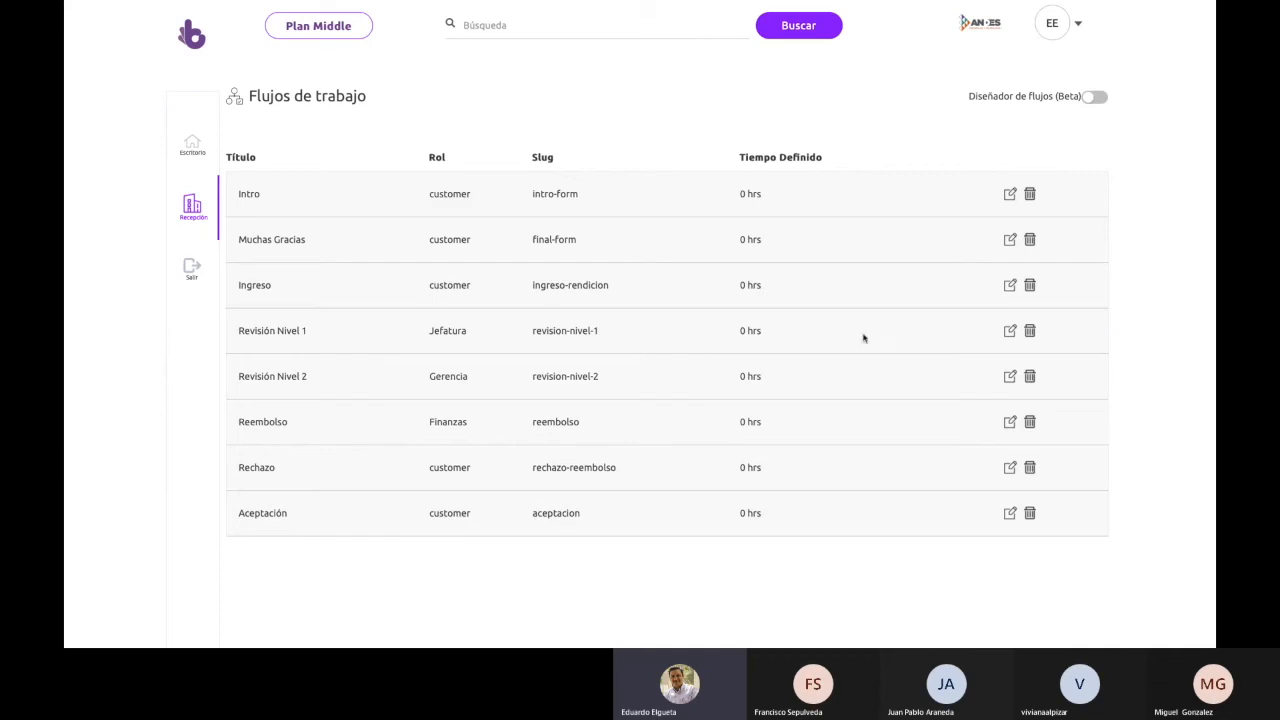
- Give the Revisión Nivel 1 form an assigned time of 24 hrs with Aceptar Rembolso (reembolso) as the timeout action, and save it
left_click(1008, 334)
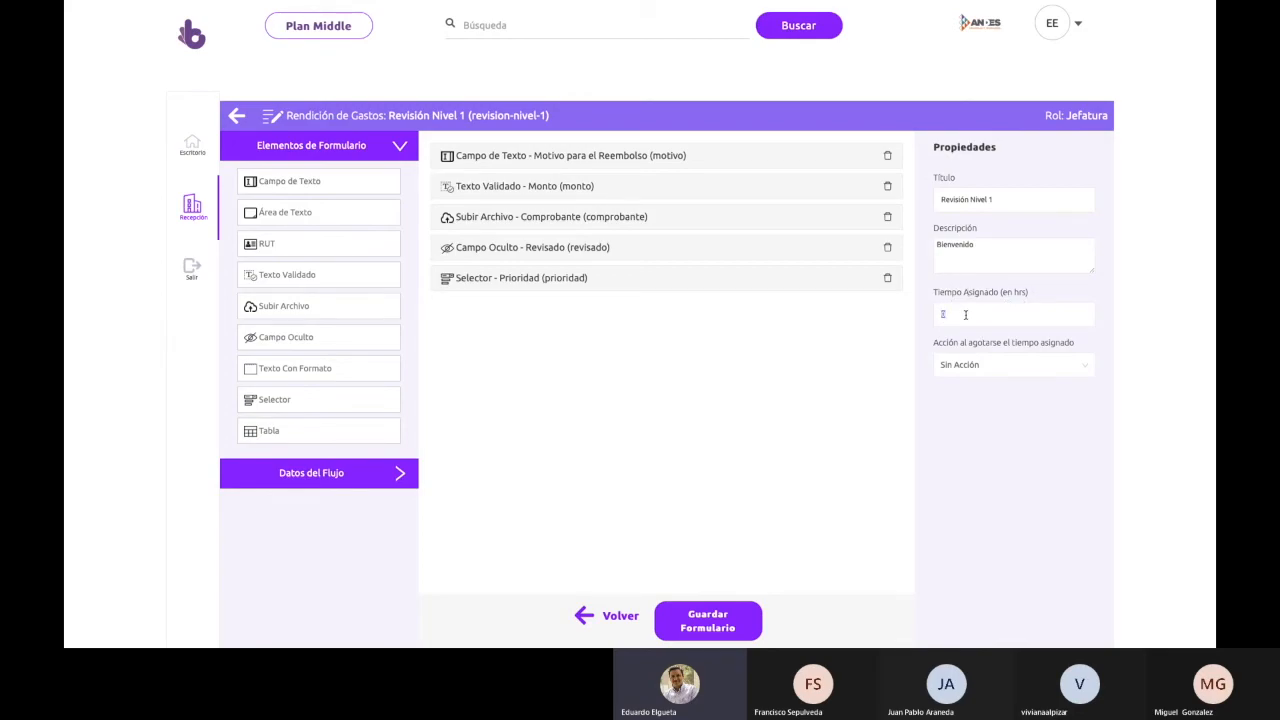
type("24")
scroll(1025, 456, "down", 1)
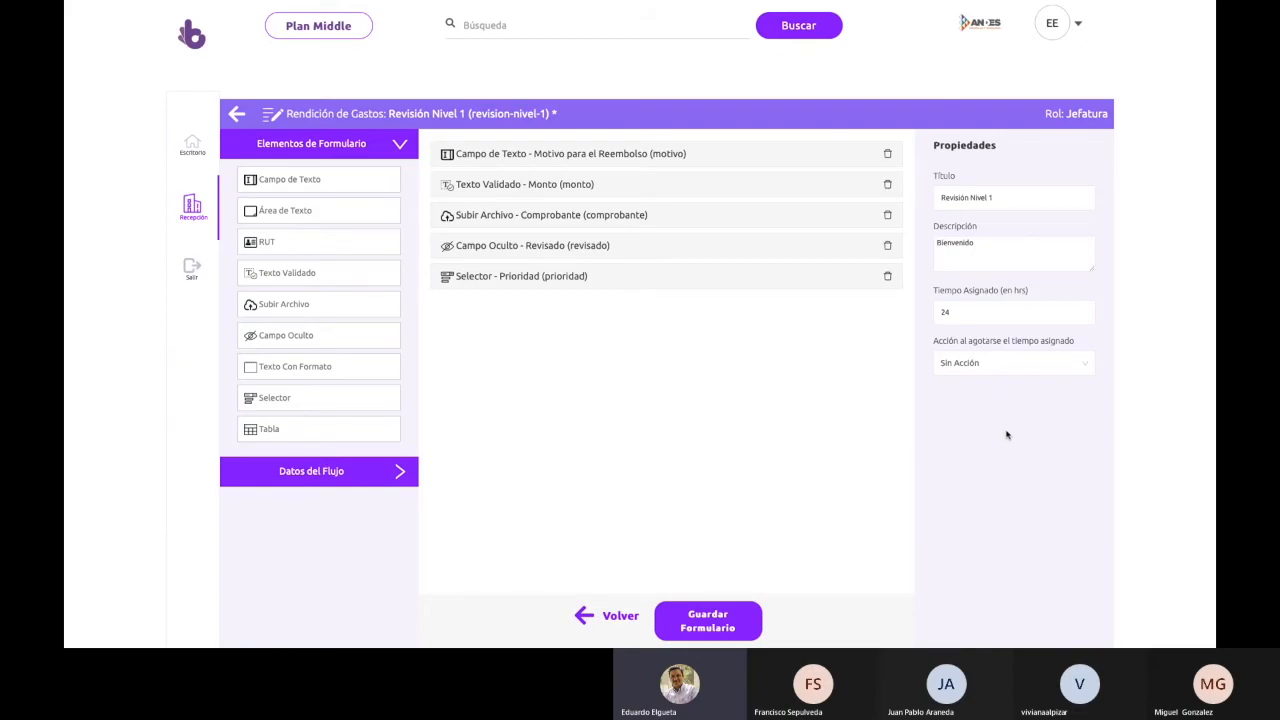
left_click(1000, 367)
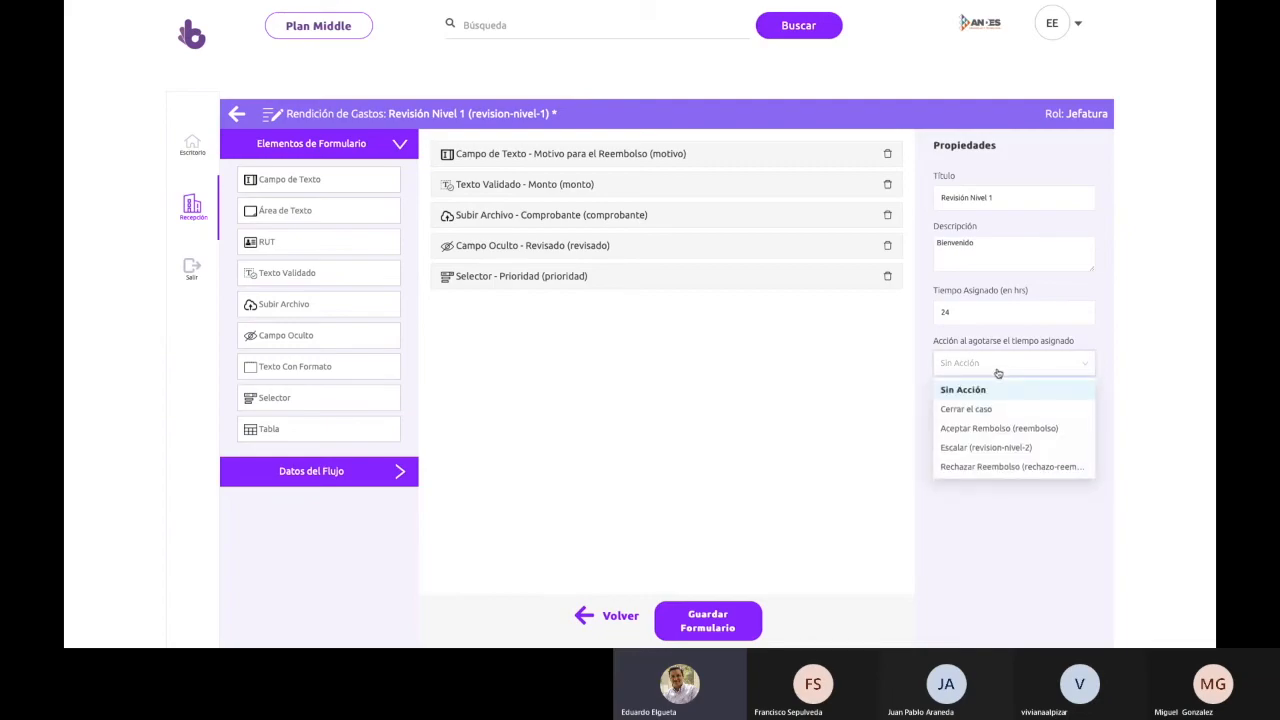
left_click(1058, 434)
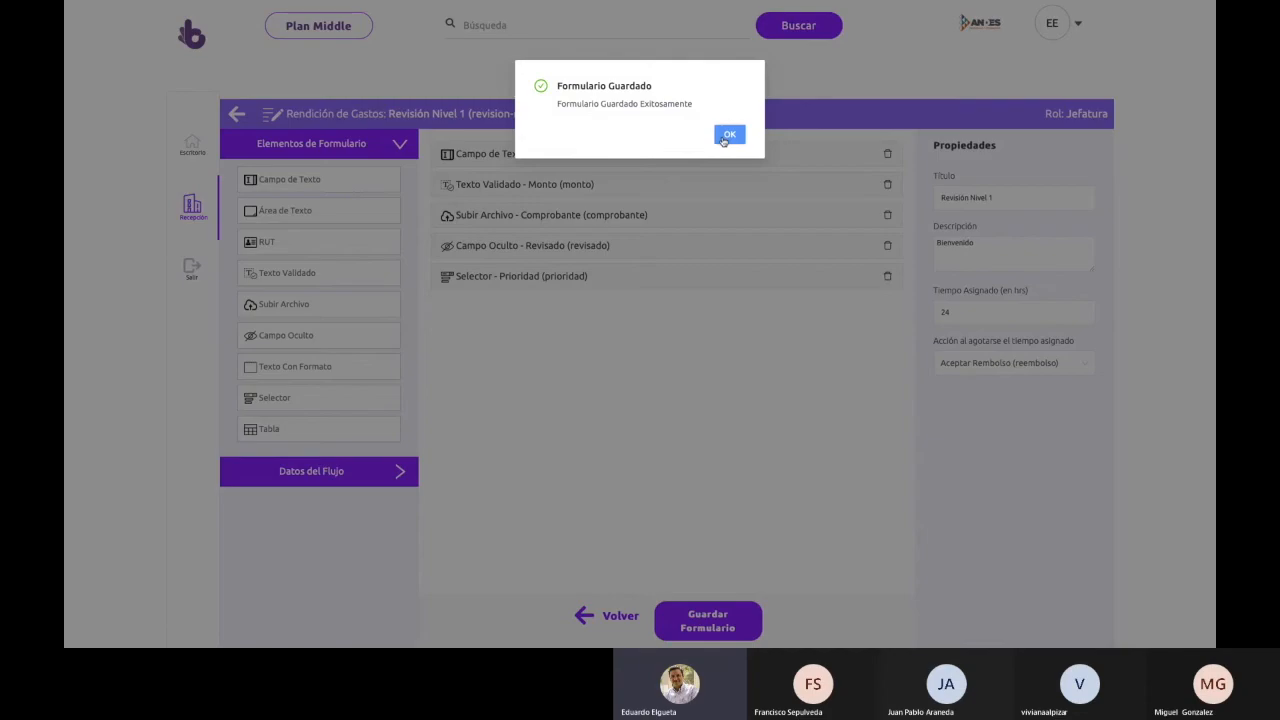
left_click(736, 135)
left_click(237, 114)
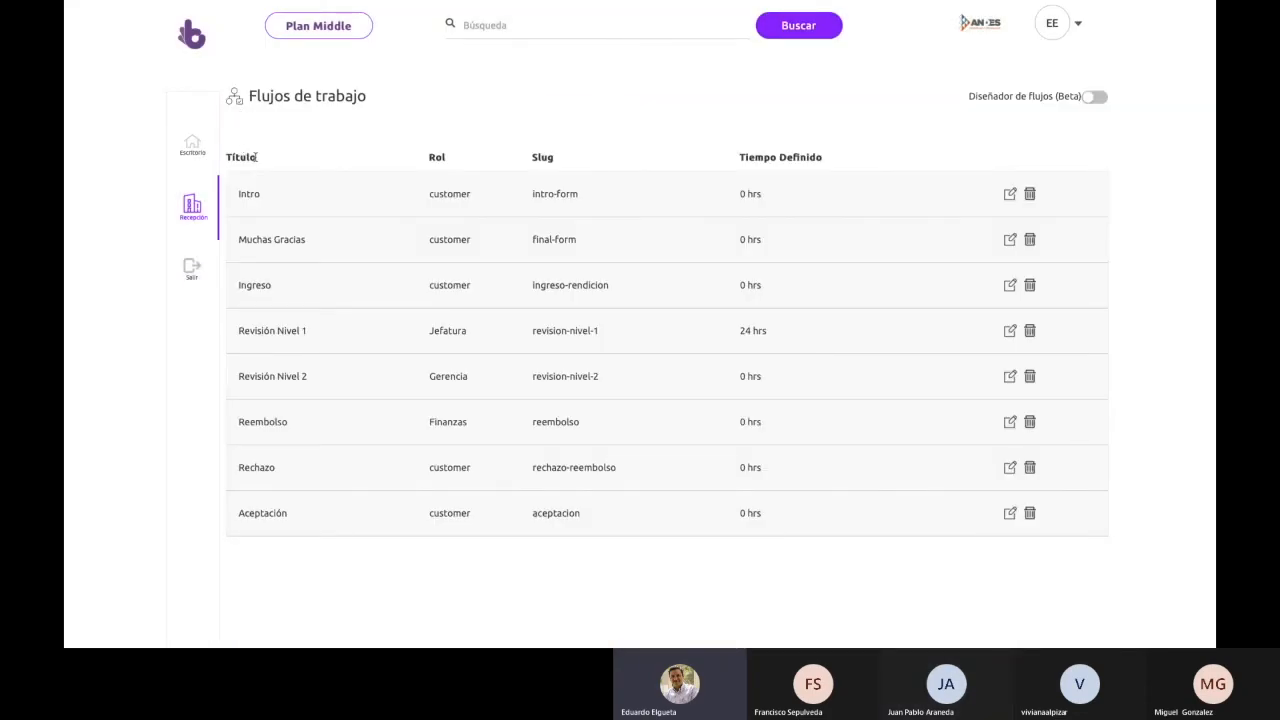
- Go to the overview of all workflows and activate the Rendición de Gastos process
left_click(189, 208)
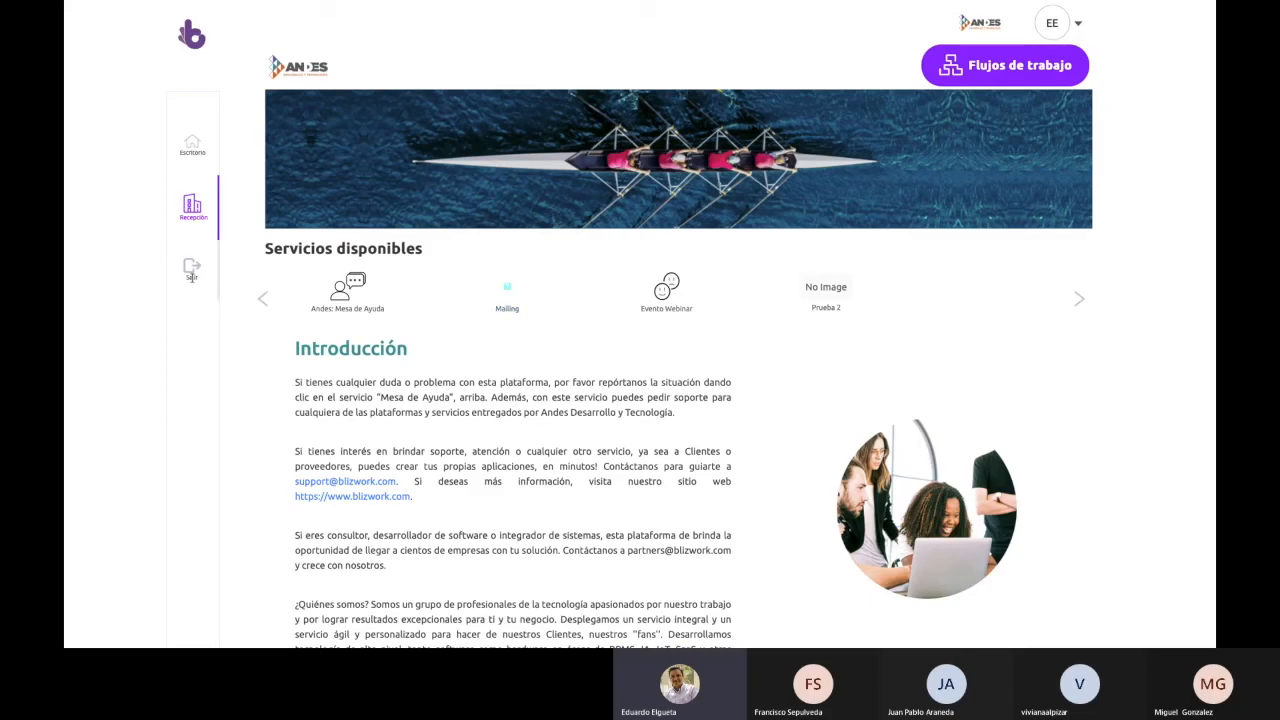
left_click(965, 80)
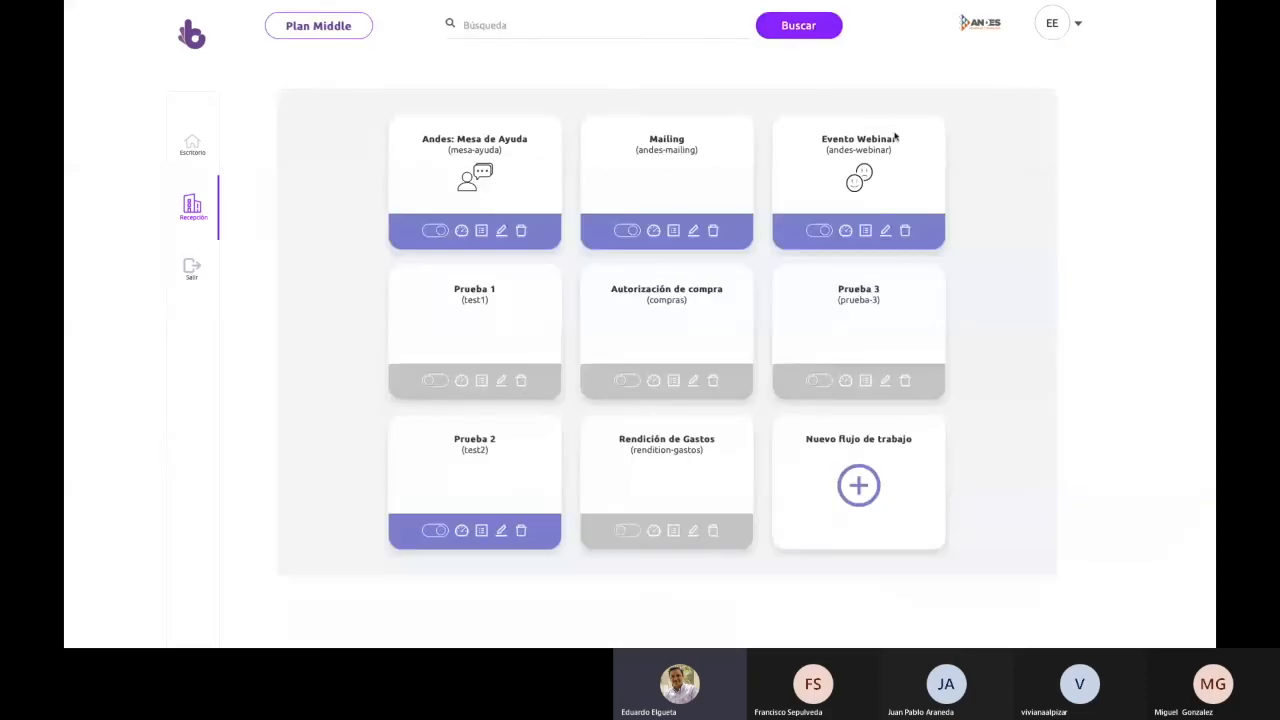
left_click(692, 534)
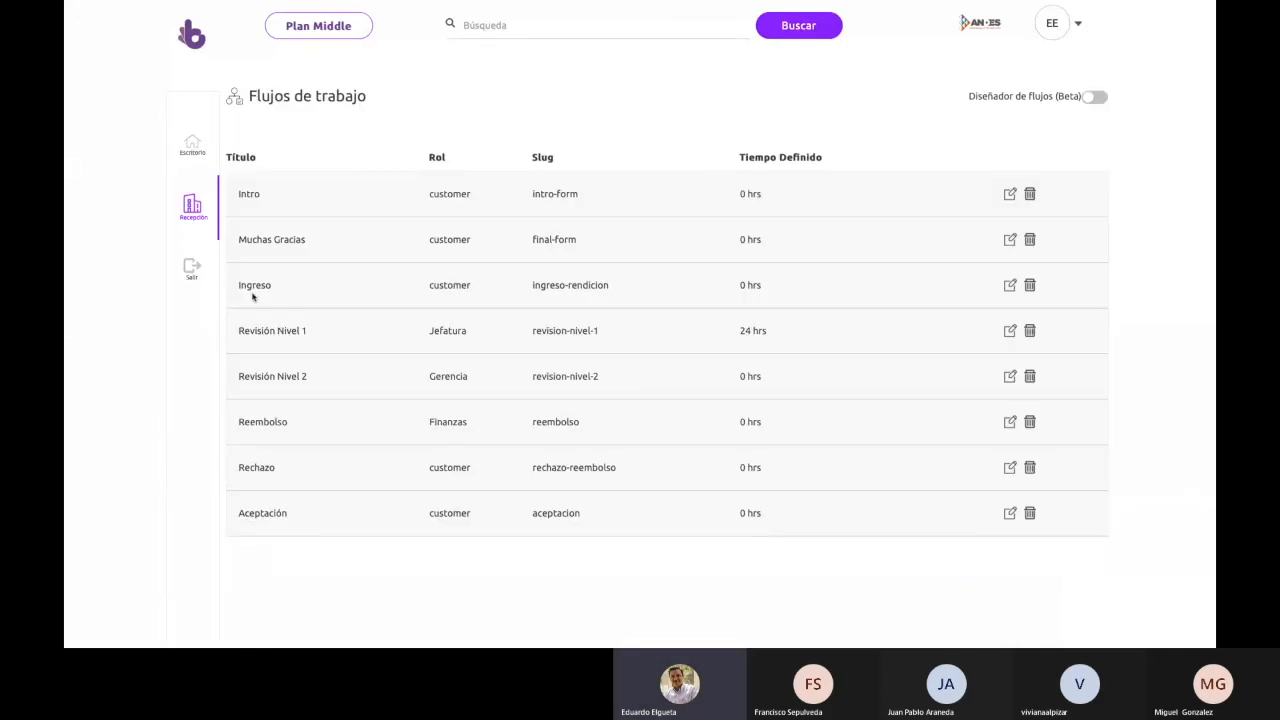
right_click(298, 146)
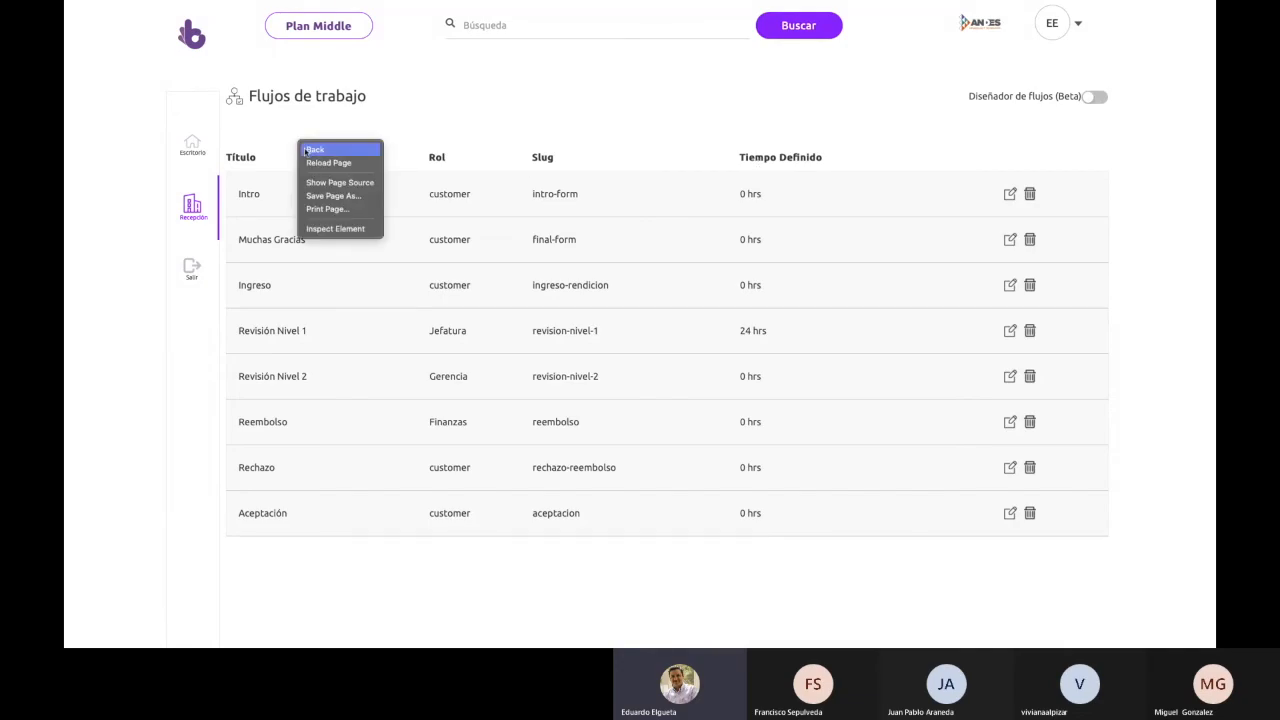
left_click(306, 152)
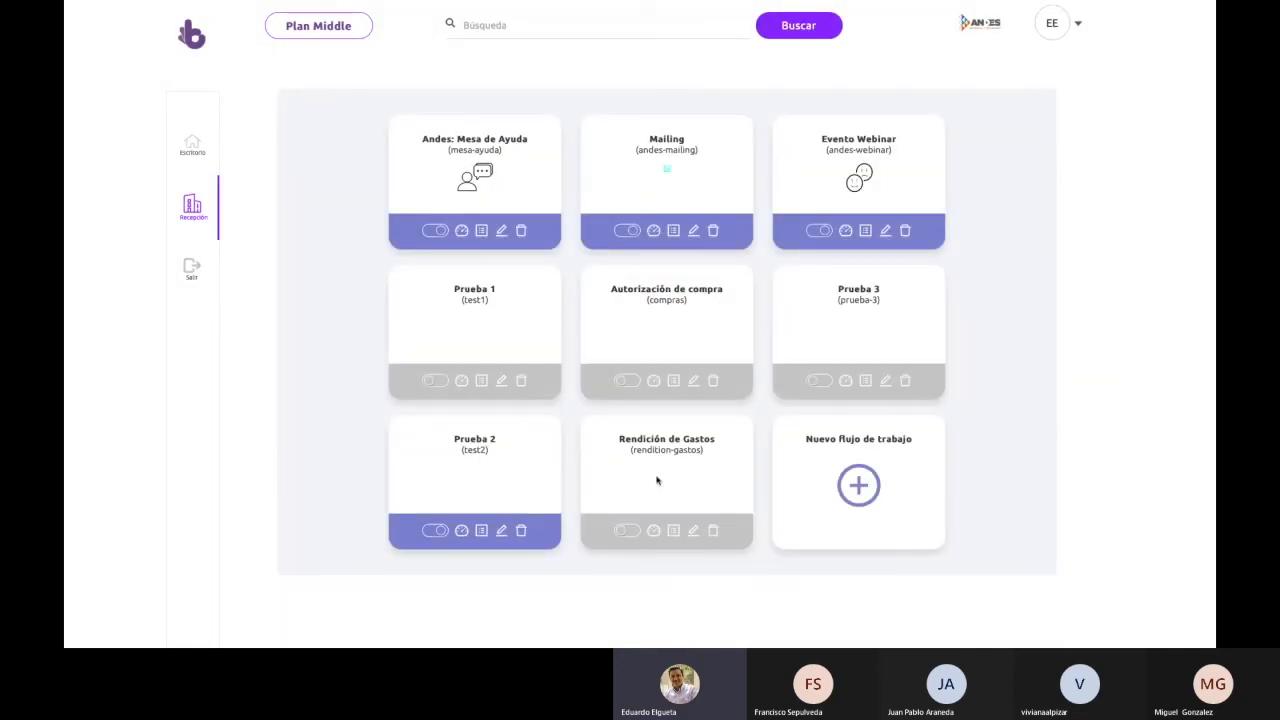
left_click(625, 531)
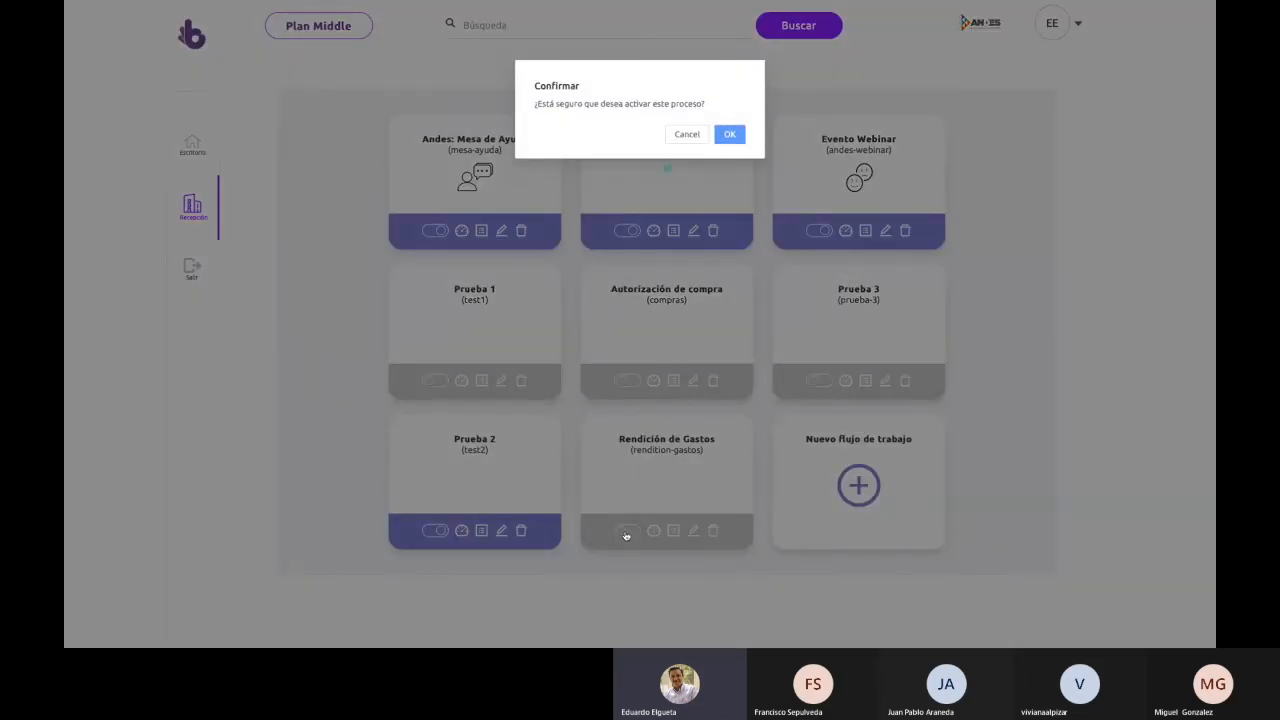
left_click(729, 135)
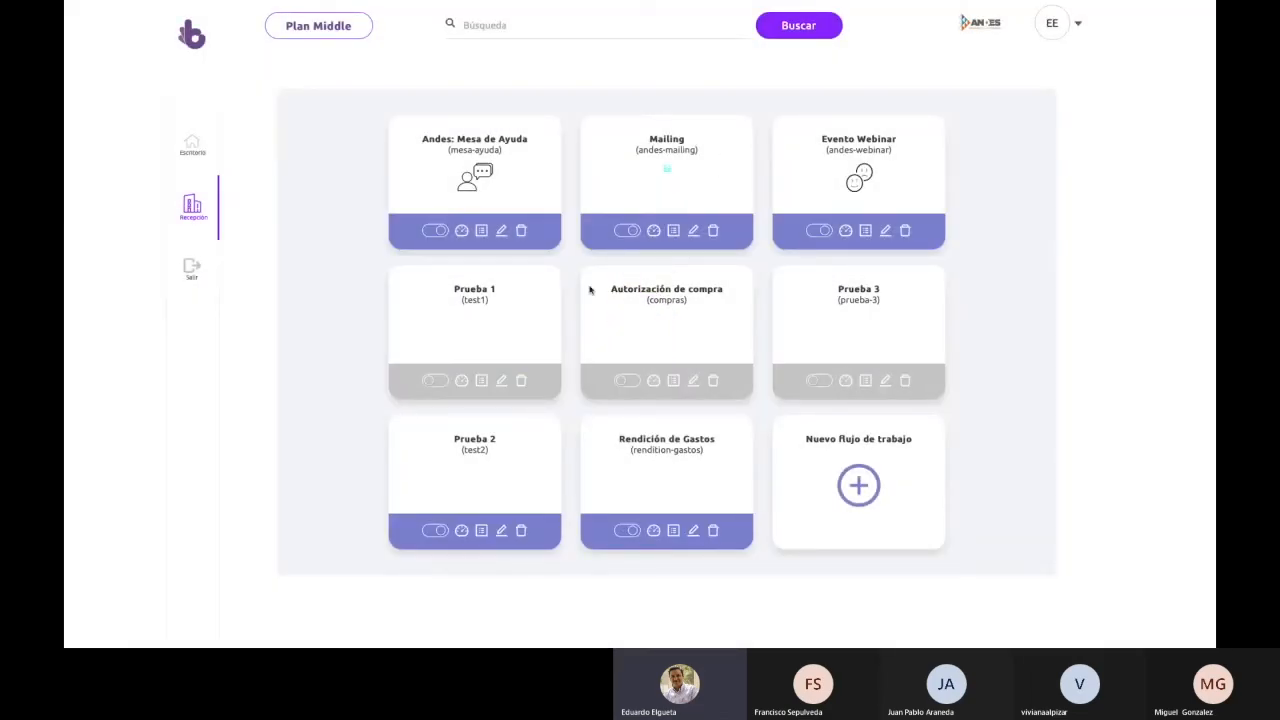
- Start a new Rendición de Gastos case from the available services in Recepción
left_click(210, 208)
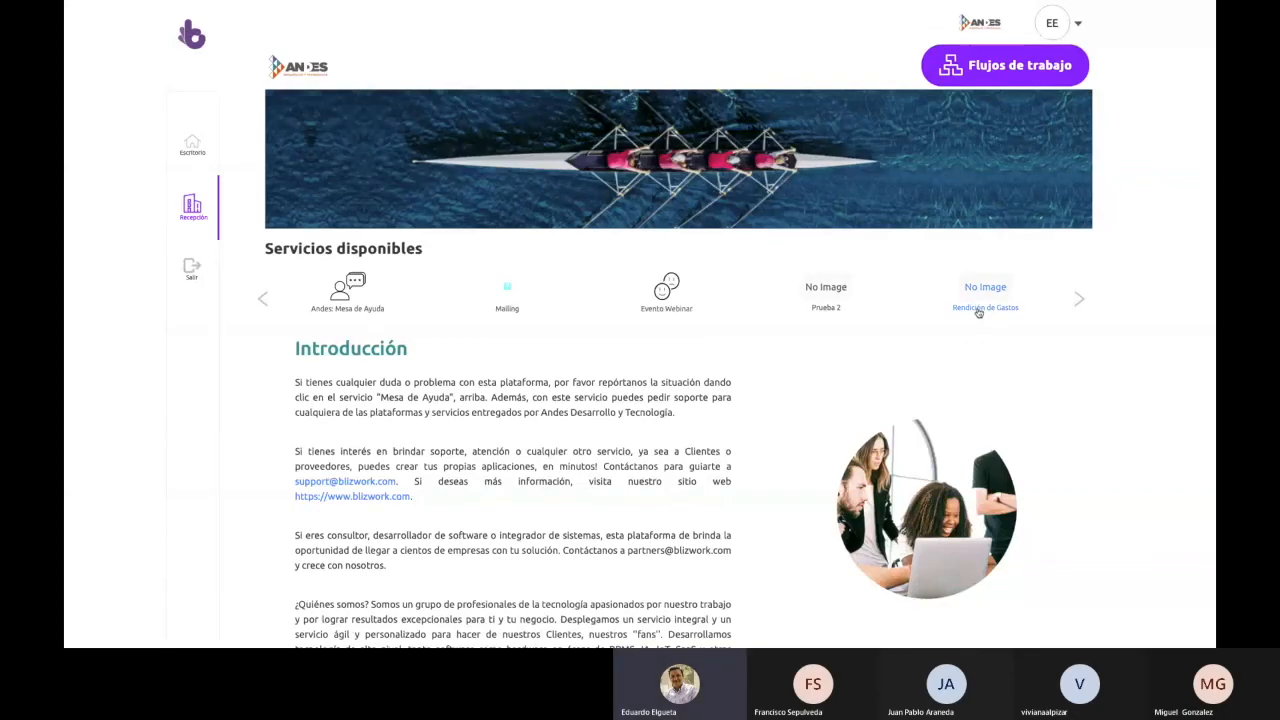
left_click(979, 310)
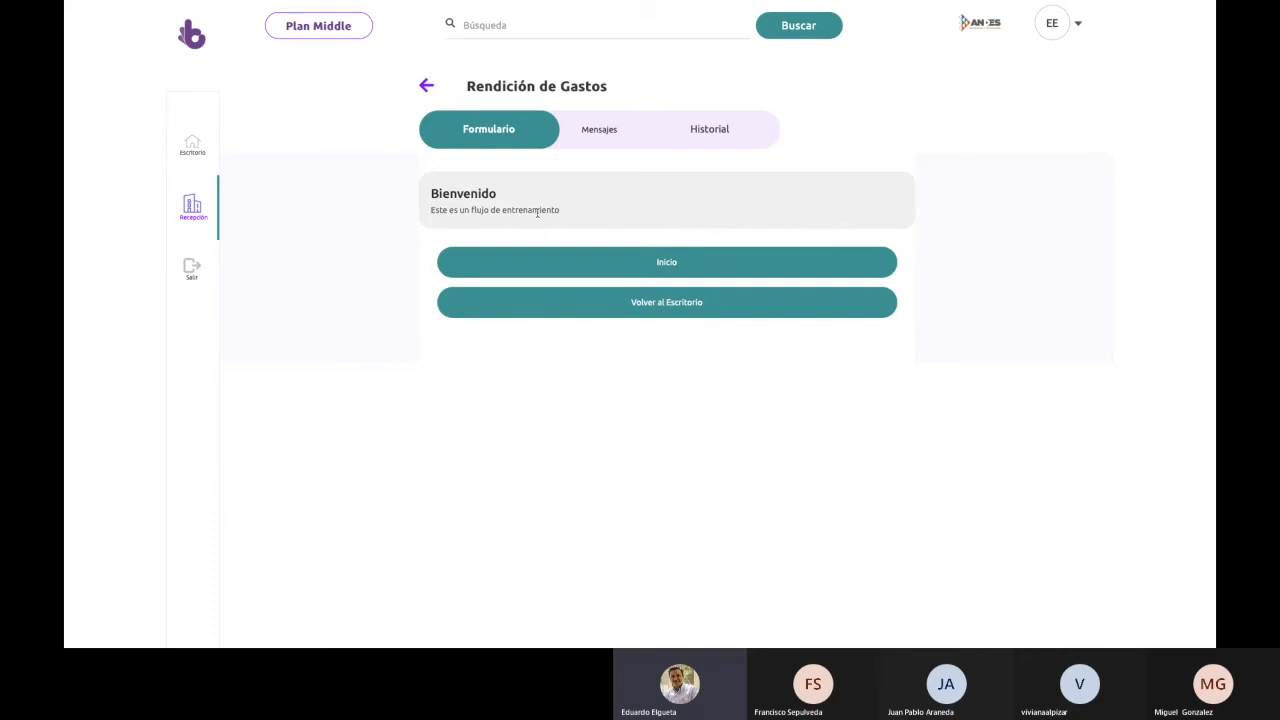
left_click(674, 264)
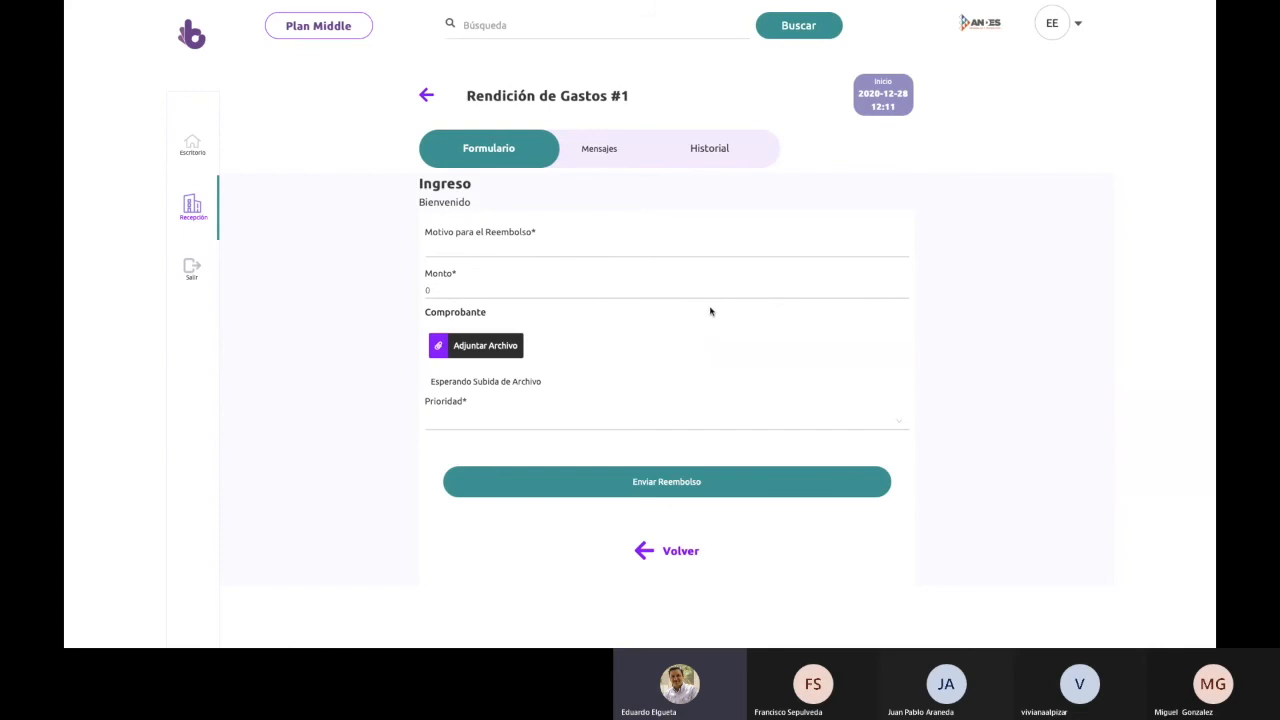
- Enter "Esto es una prueba." as the reimbursement reason and "cien mil" as the amount in the Ingreso form
left_click(523, 249)
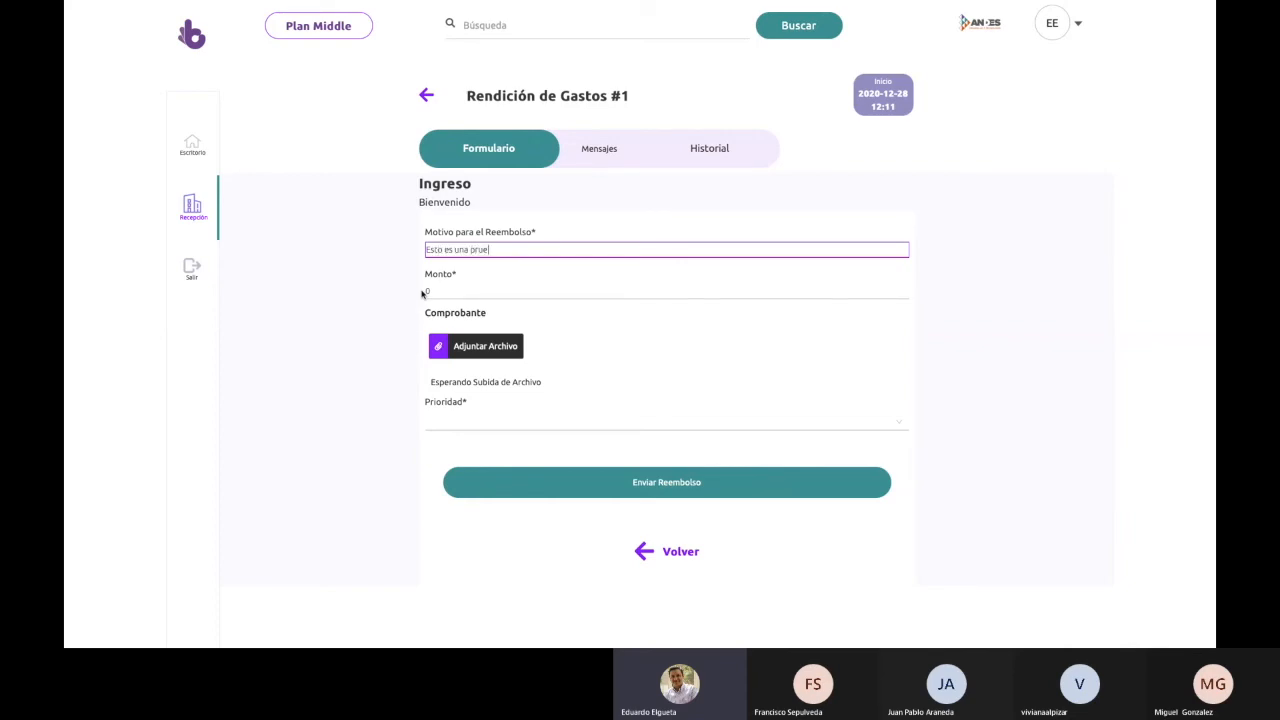
left_click(485, 291)
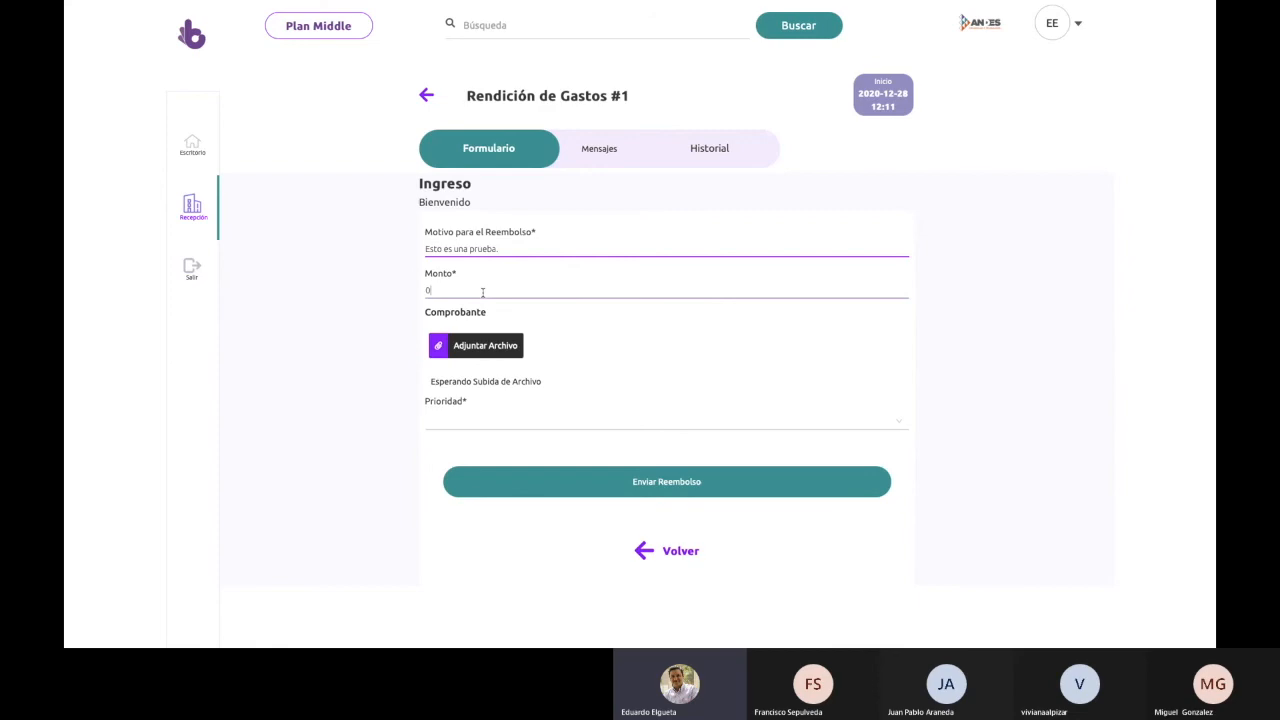
type("kjg")
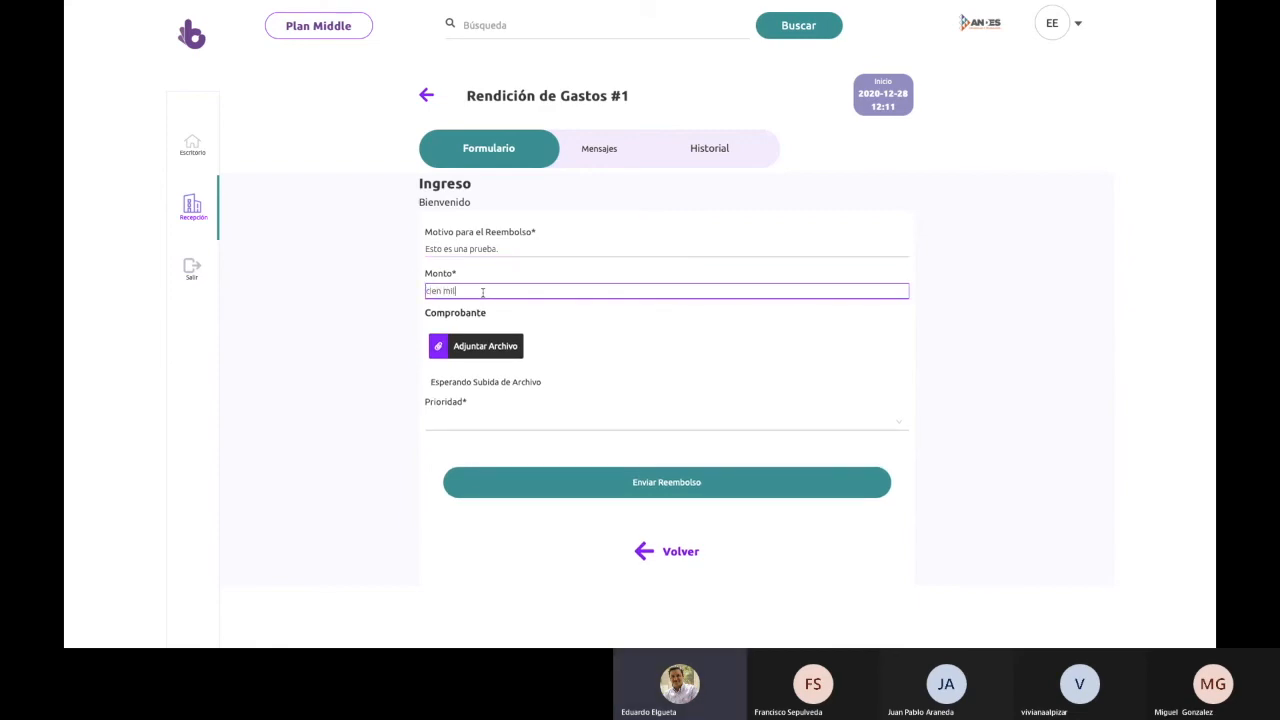
left_click(600, 366)
- Attach newdesktop.jpg from Downloads as the Comprobante and submit the reimbursement request
left_click(501, 356)
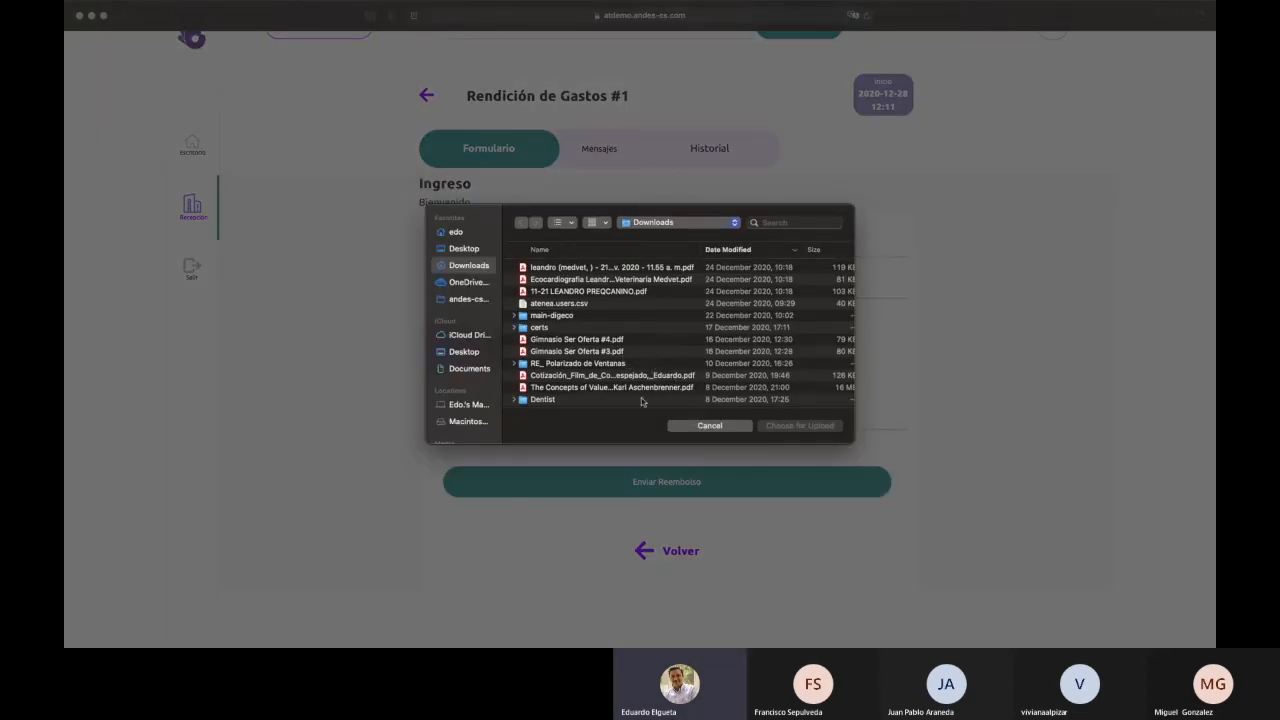
scroll(640, 395, "down", 5)
scroll(631, 379, "down", 3)
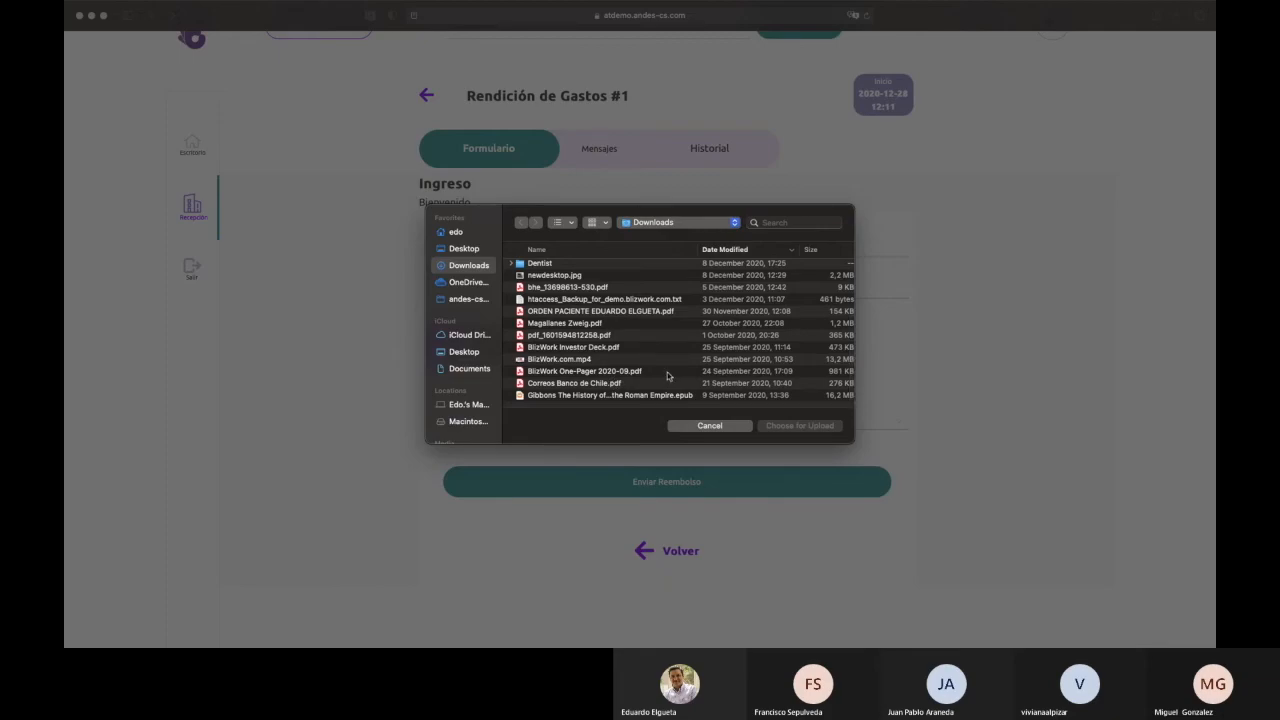
scroll(668, 375, "up", 1)
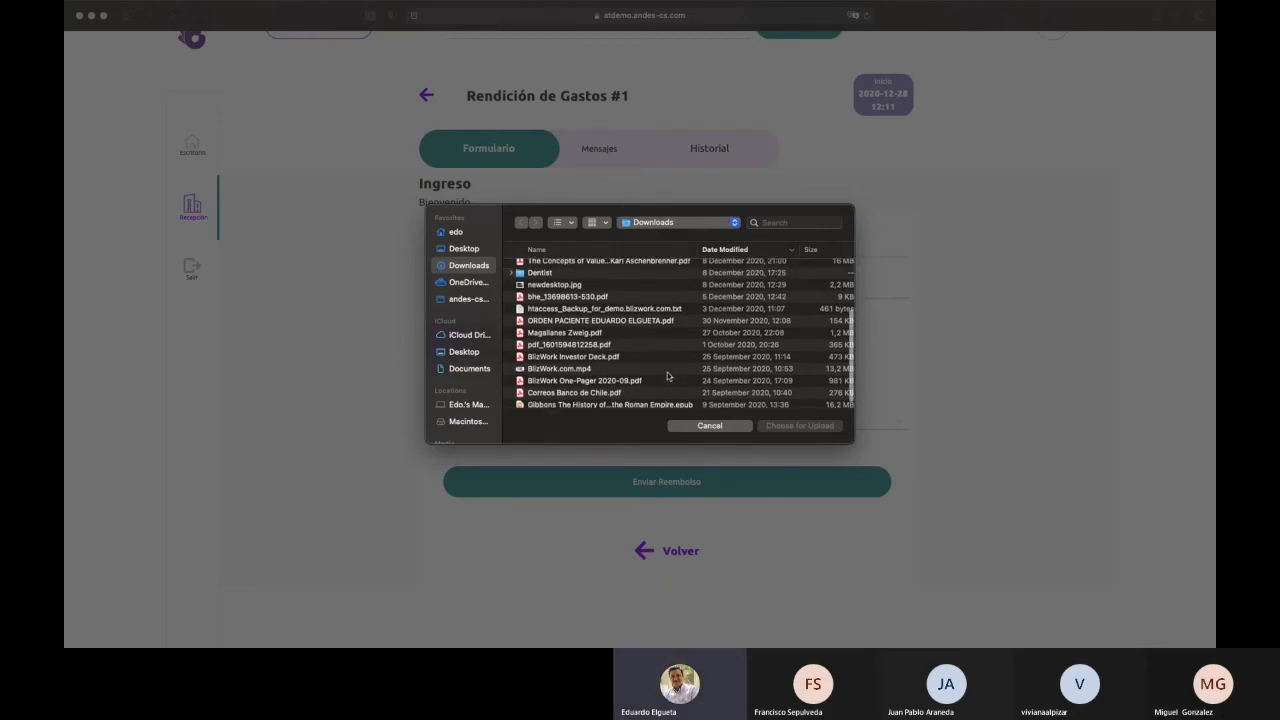
scroll(668, 375, "up", 1)
scroll(667, 372, "up", 3)
scroll(654, 349, "up", 1)
scroll(650, 355, "down", 3)
left_click(640, 346)
scroll(645, 365, "up", 1)
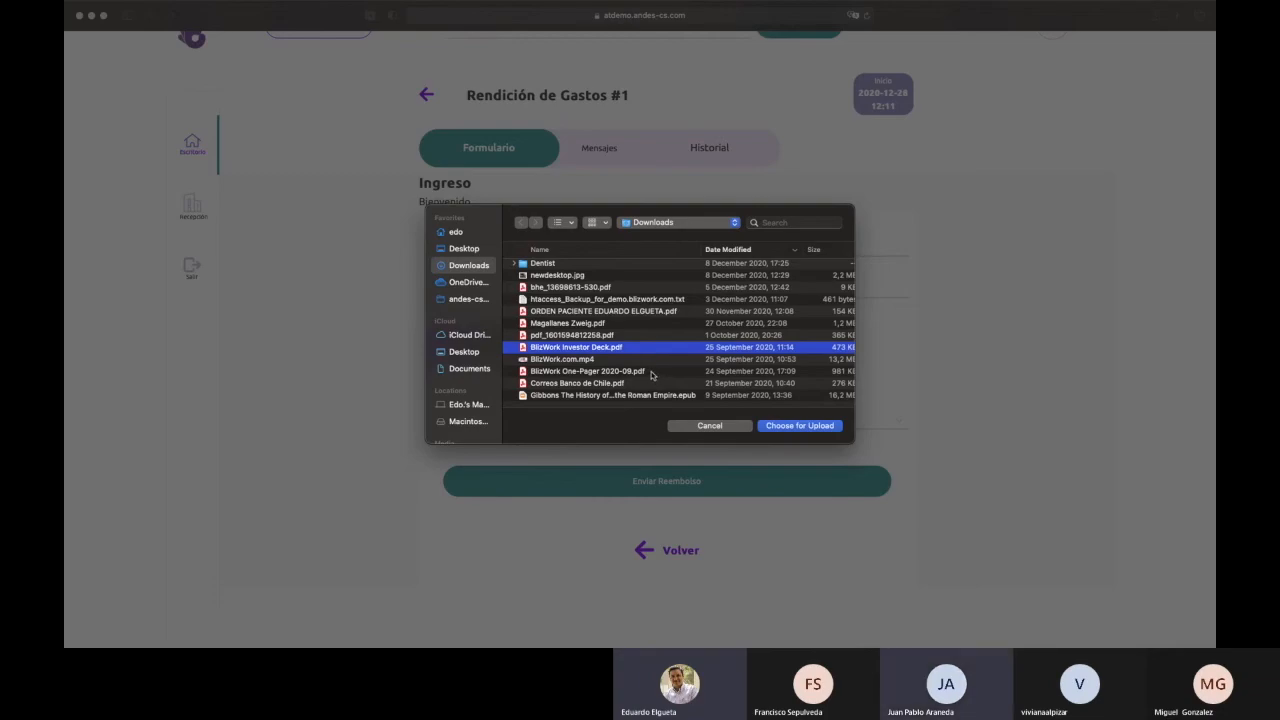
scroll(645, 350, "up", 1)
left_click(597, 291)
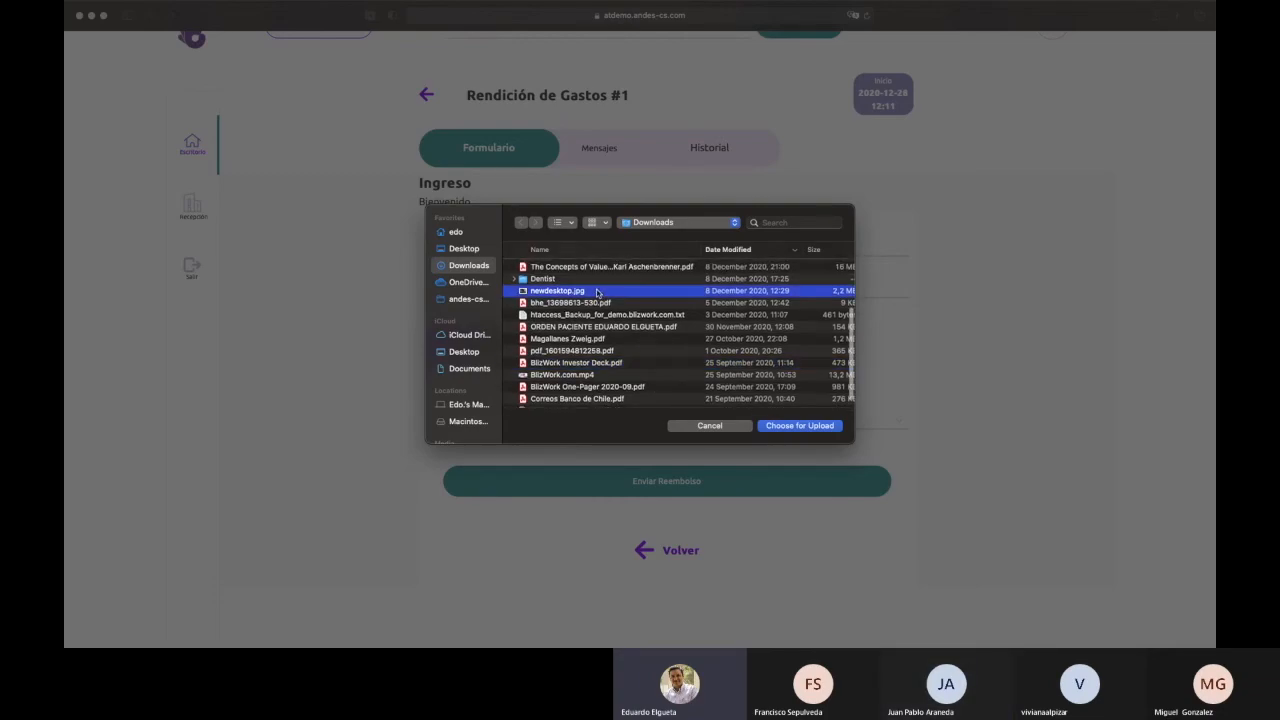
double_click(597, 291)
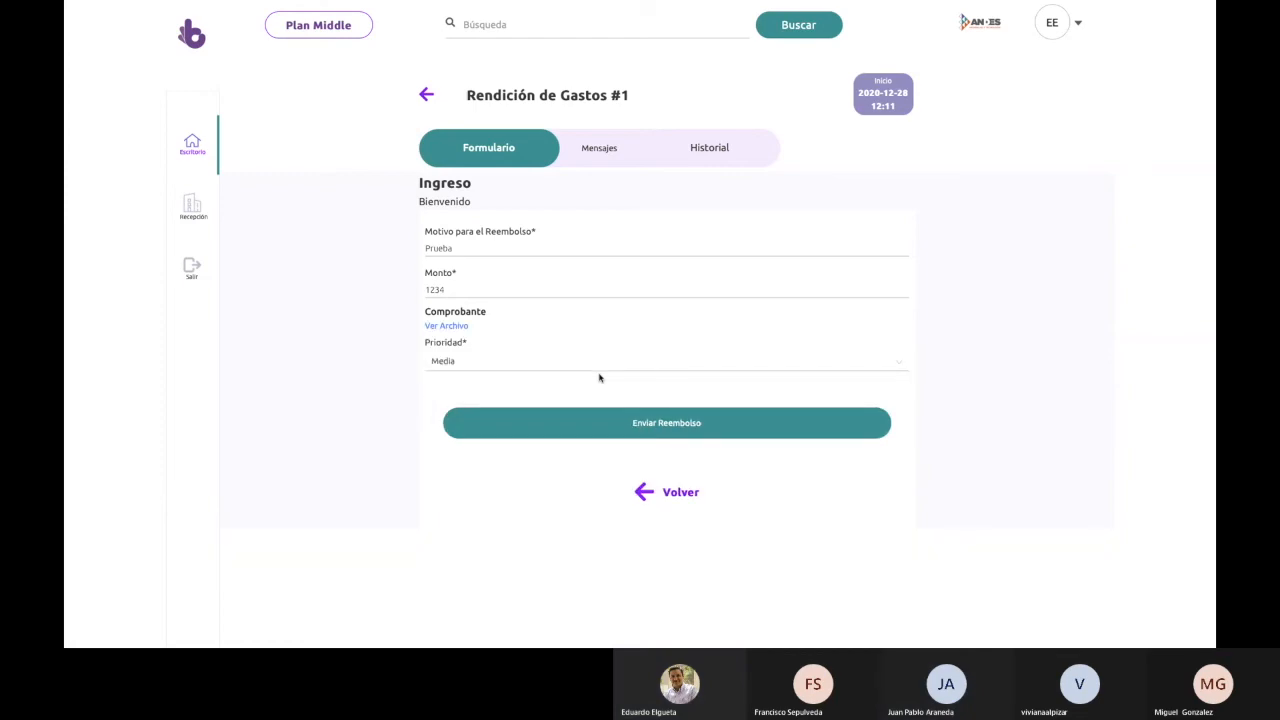
left_click(647, 424)
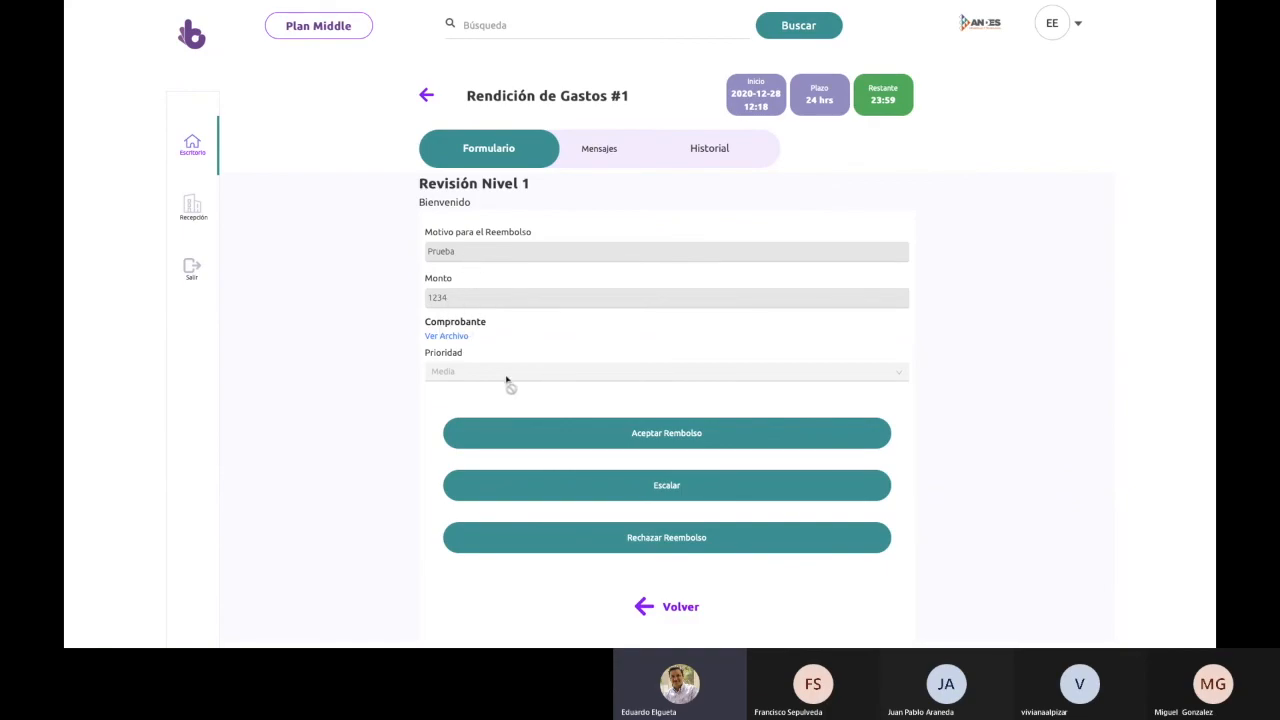
- Save the case's Comprobante file to the Downloads folder and return to the Revisión Nivel 1 form
left_click(449, 337)
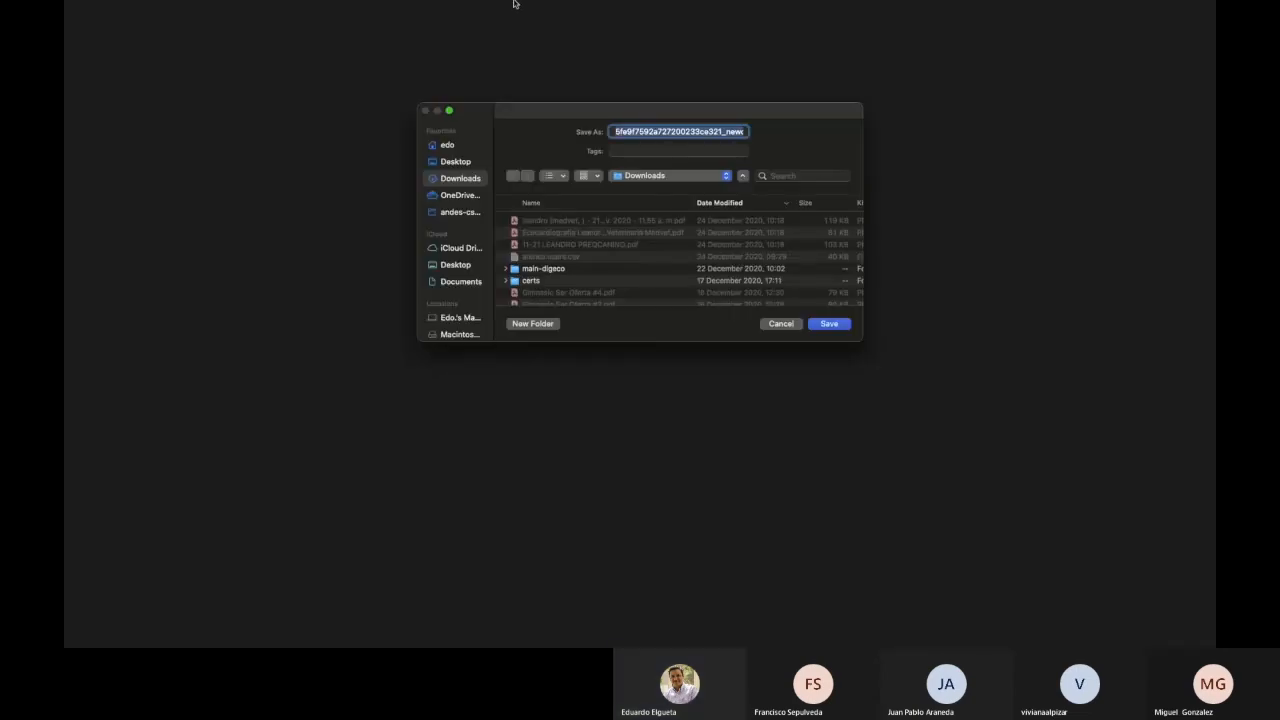
key("super+Tab")
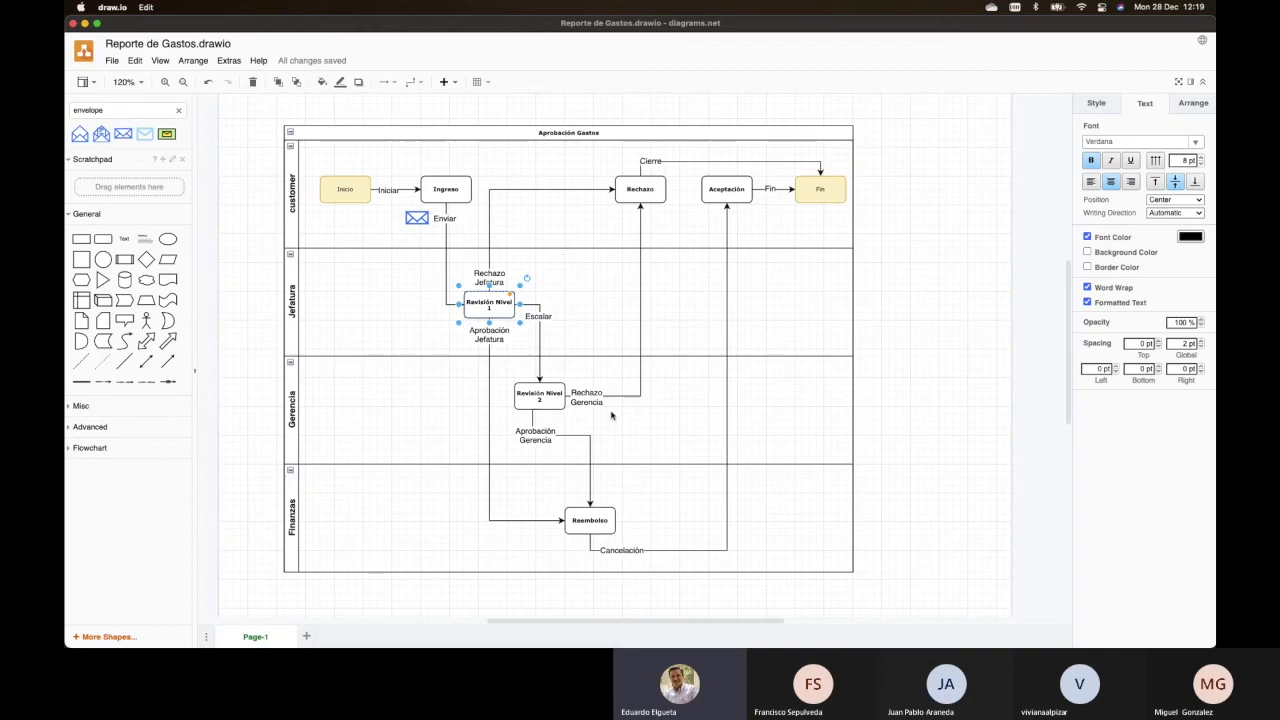
key("ctrl+Right")
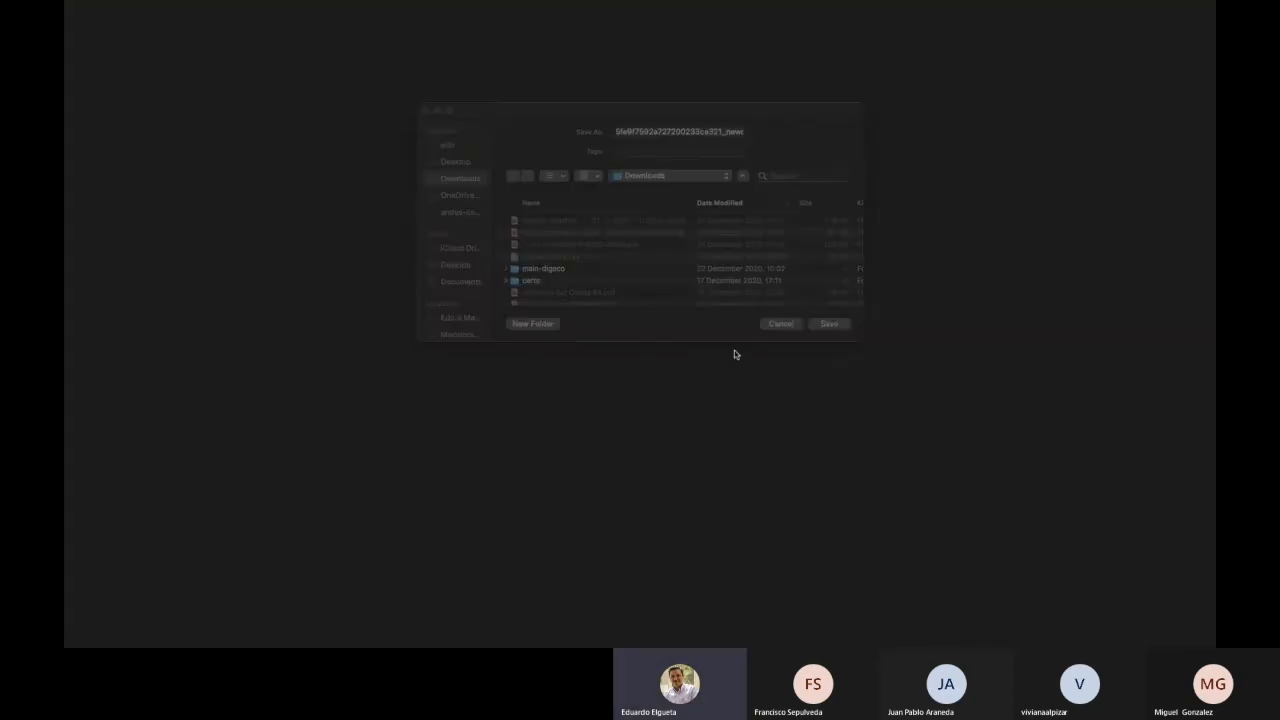
left_click(826, 325)
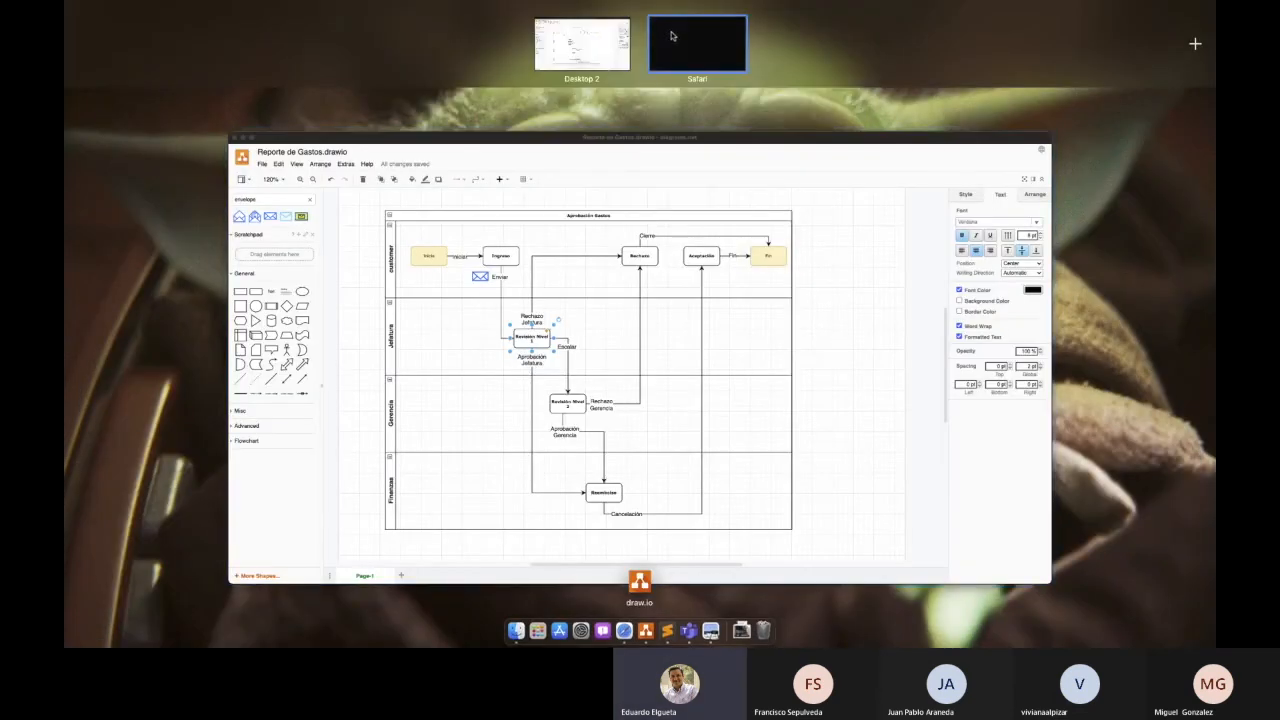
left_click(672, 38)
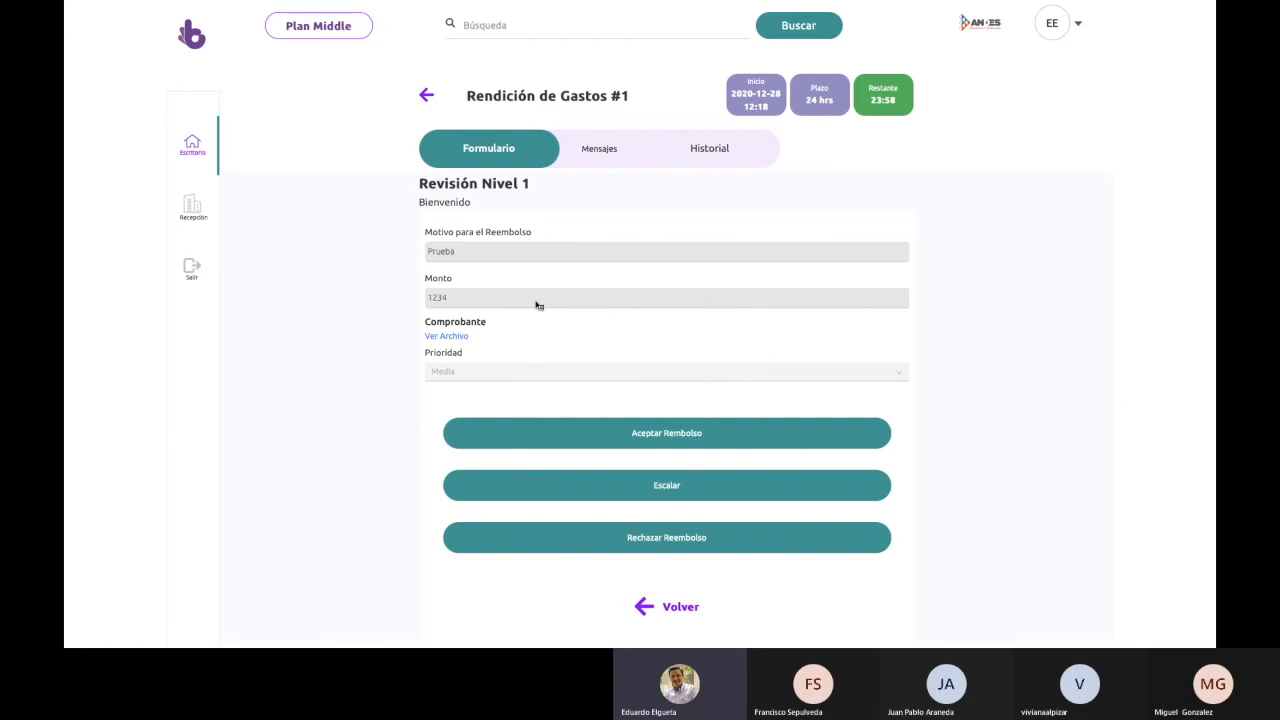
- Send the message "No me especificó el proyecto. Debe indicarlo." in the Rendición de Gastos #1 case
left_click(615, 151)
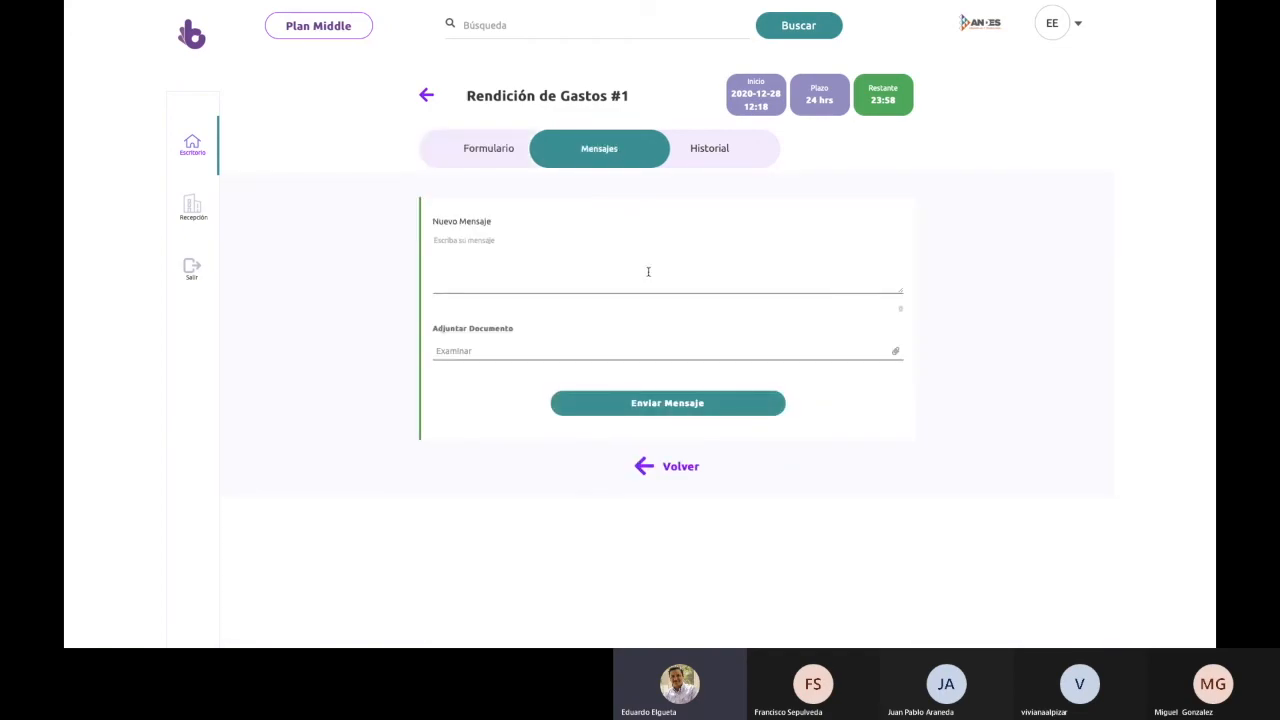
left_click(487, 158)
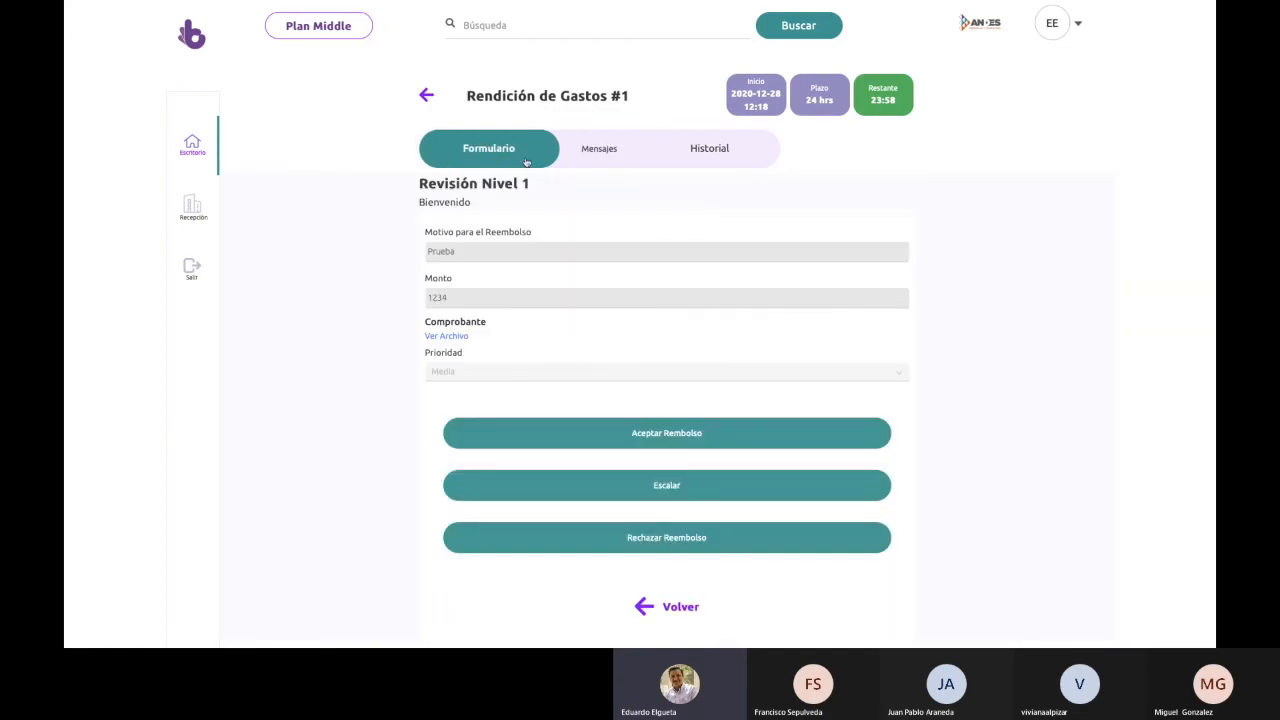
left_click(592, 156)
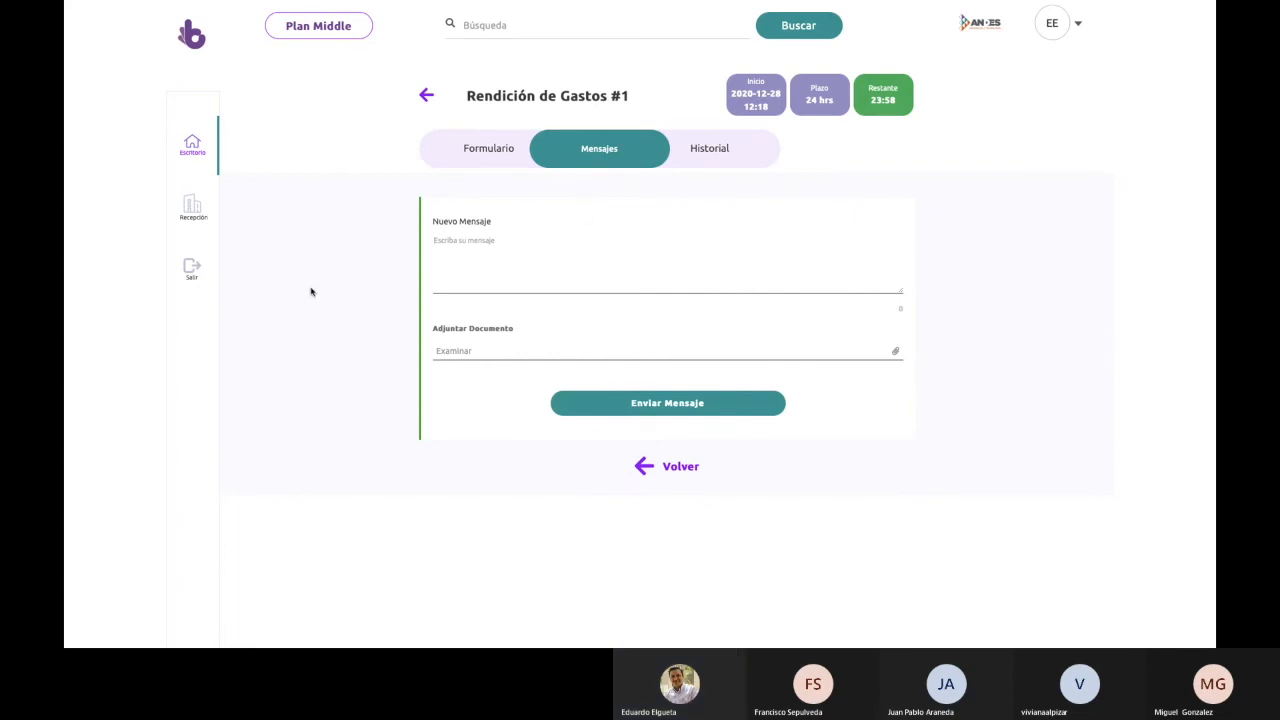
type("No m")
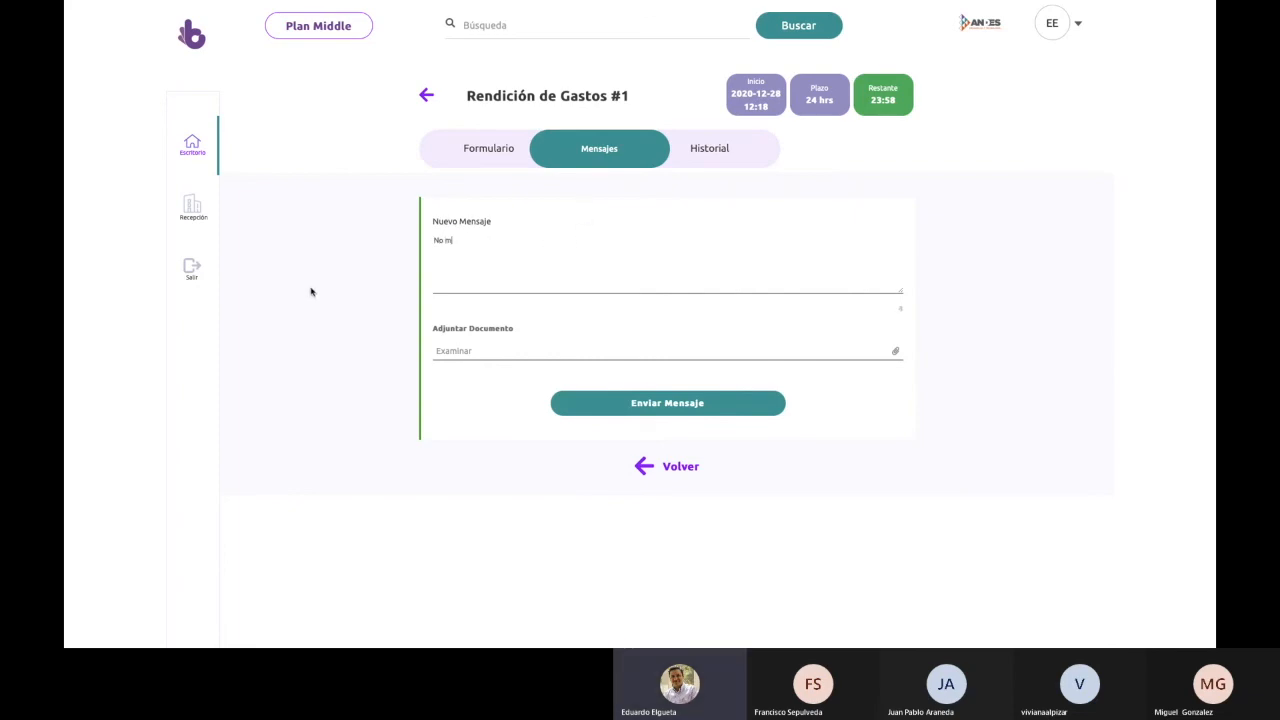
type("e especificó el proyecto. Debe indicarlo.")
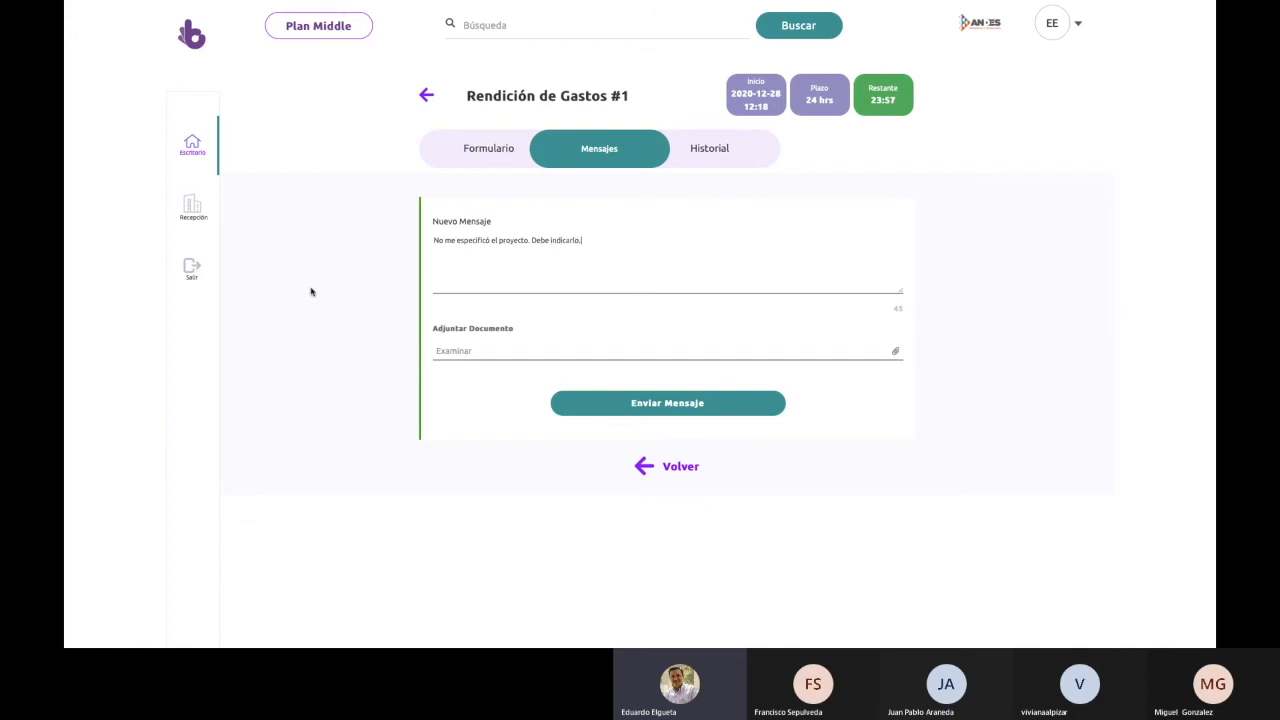
left_click(645, 403)
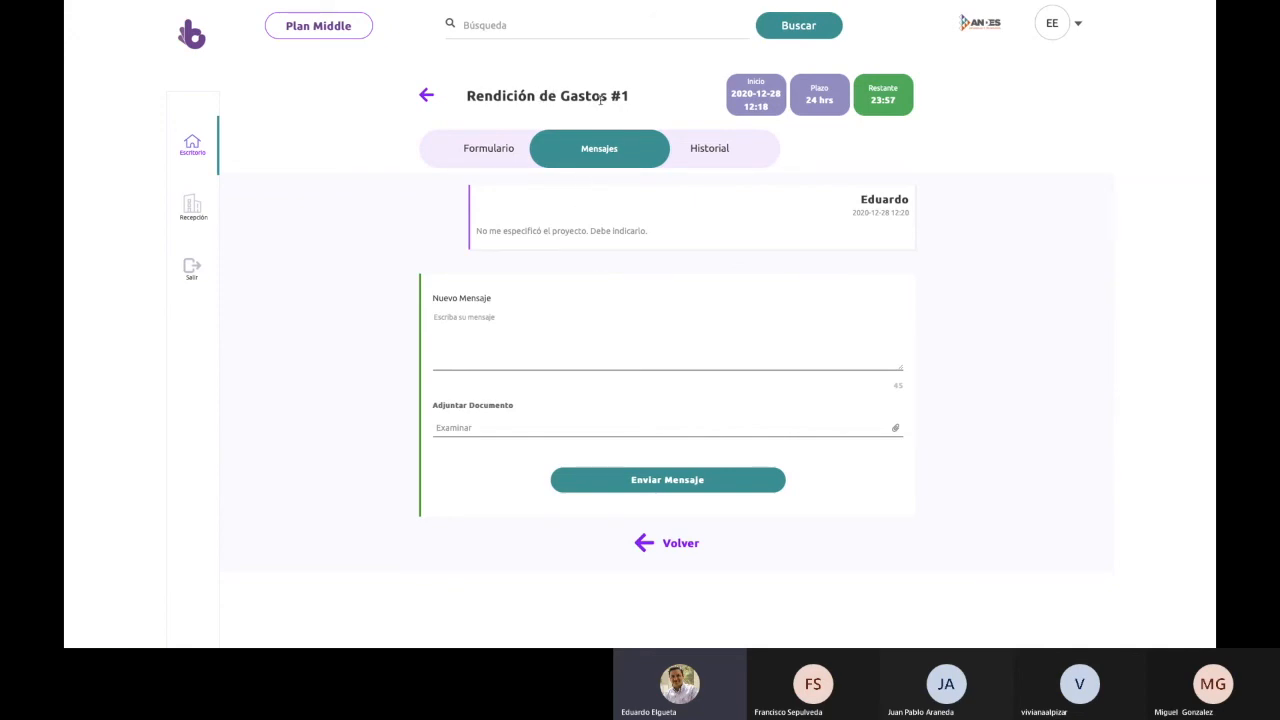
- Check the case's history and messages, and accept the reimbursement in the Revisión Nivel 1 form
left_click(688, 149)
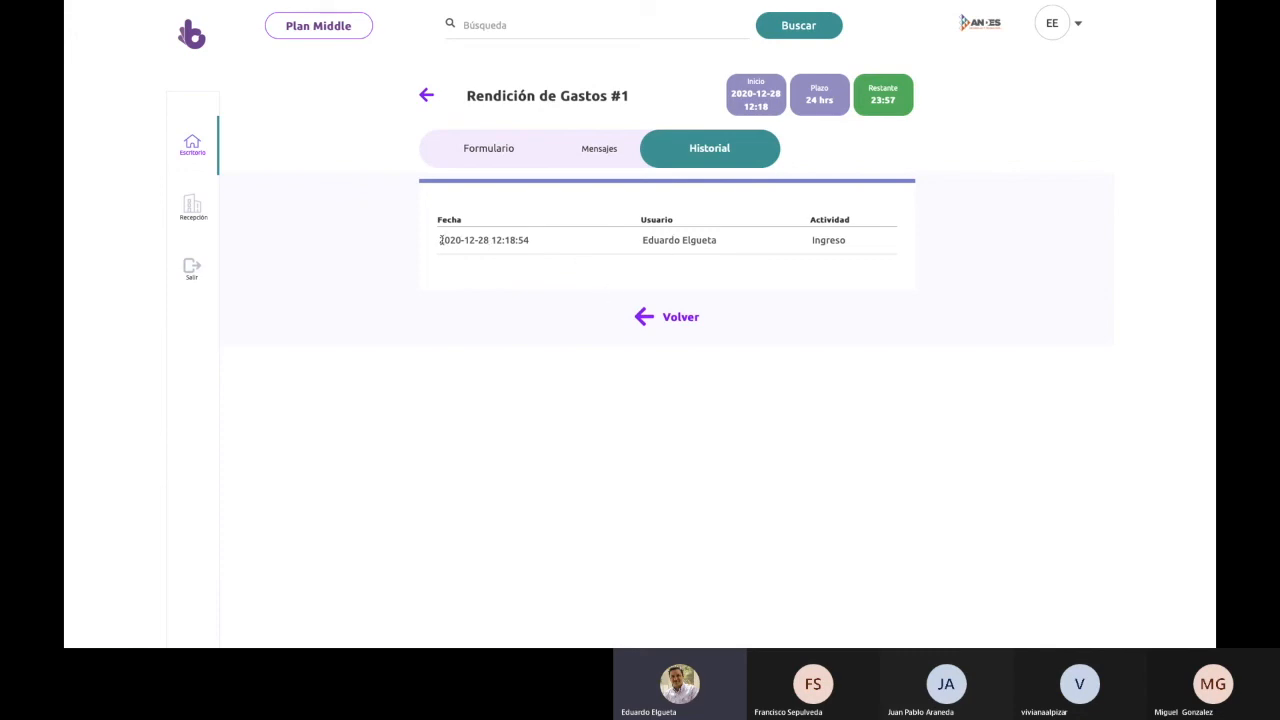
left_click(592, 158)
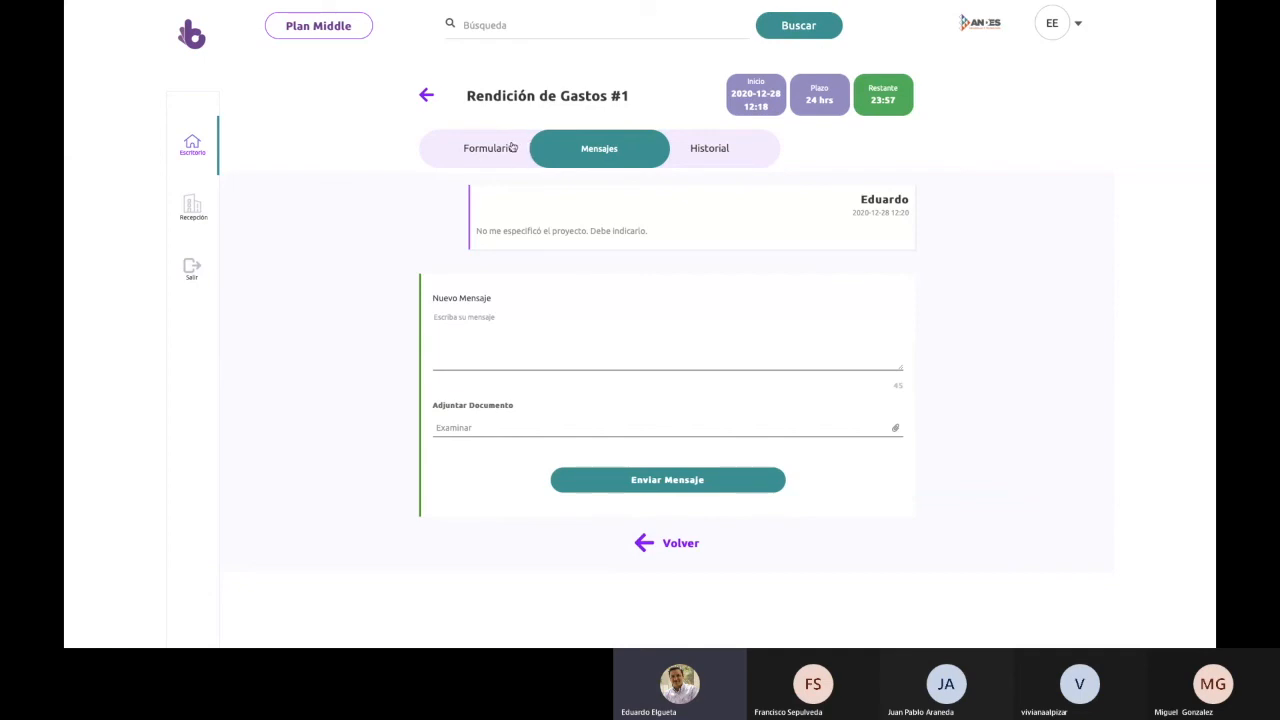
left_click(512, 148)
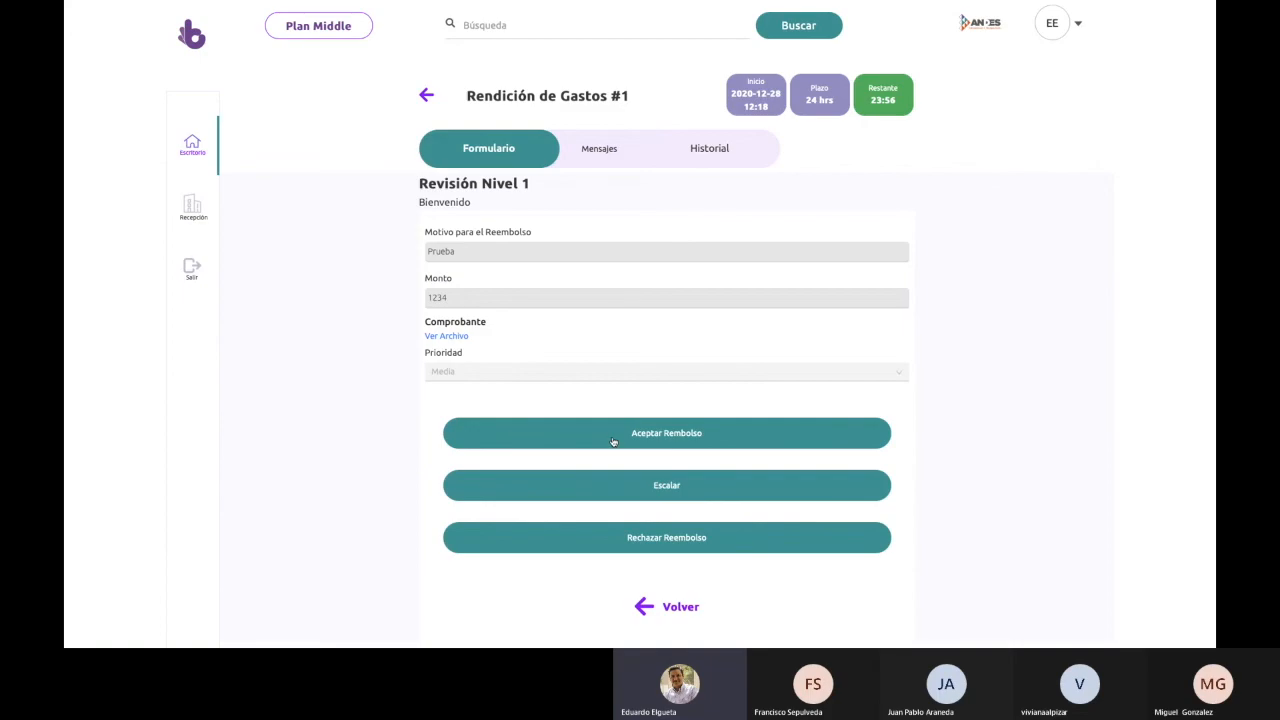
left_click(661, 436)
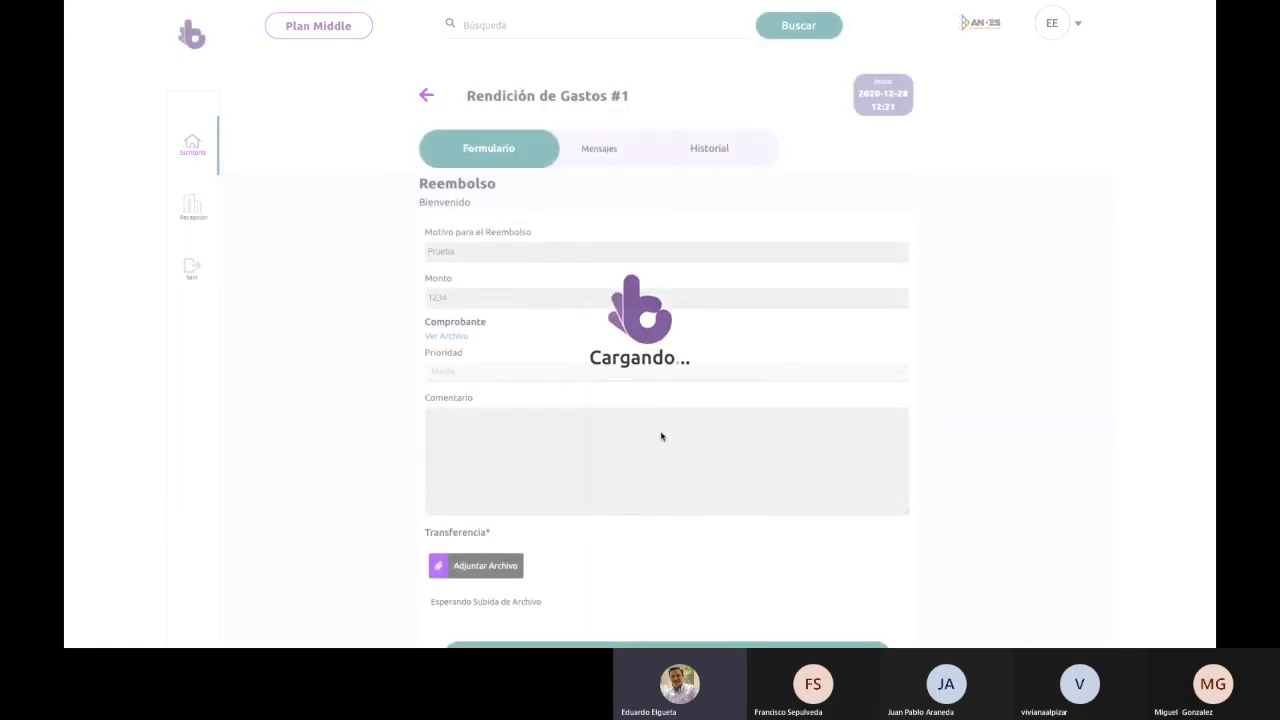
- Examine the Reembolso form's fields from the reimbursement reason down to the required Transferencia attachment
scroll(661, 436, "down", 2)
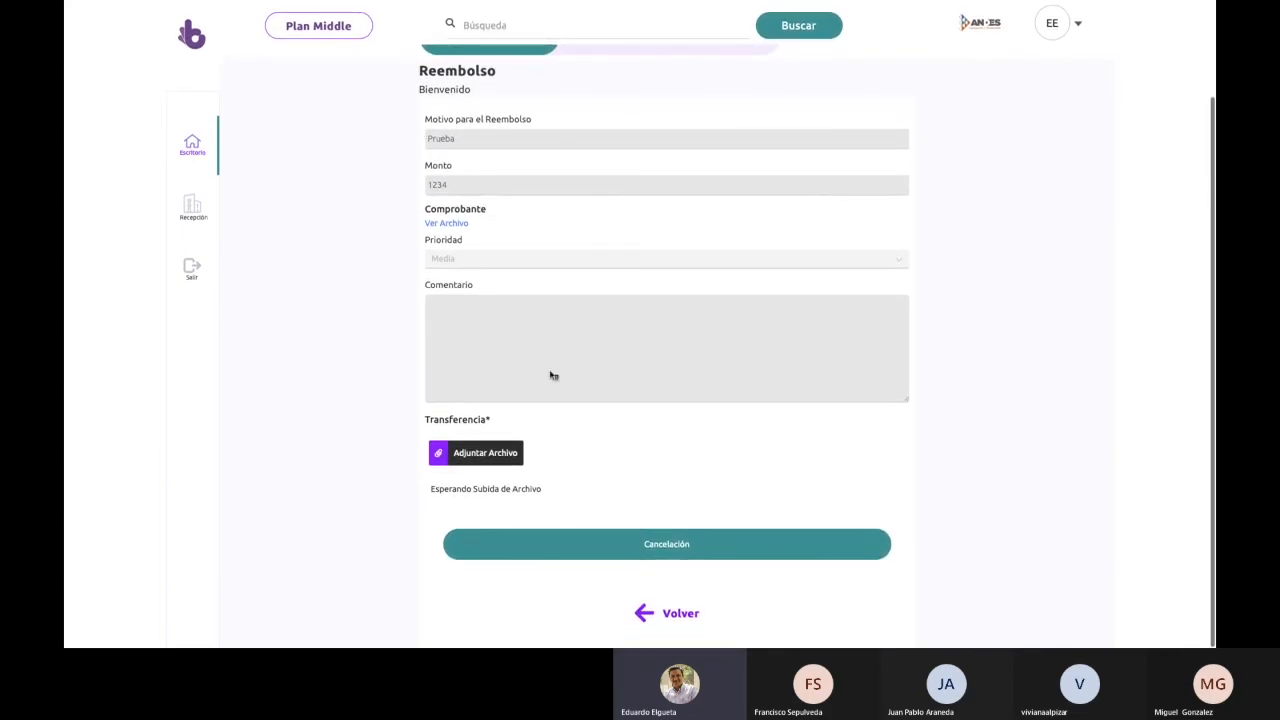
scroll(596, 443, "up", 1)
scroll(596, 443, "down", 1)
scroll(685, 463, "up", 1)
scroll(685, 463, "down", 1)
scroll(685, 460, "up", 3)
scroll(685, 458, "down", 1)
scroll(685, 458, "up", 1)
scroll(685, 458, "down", 1)
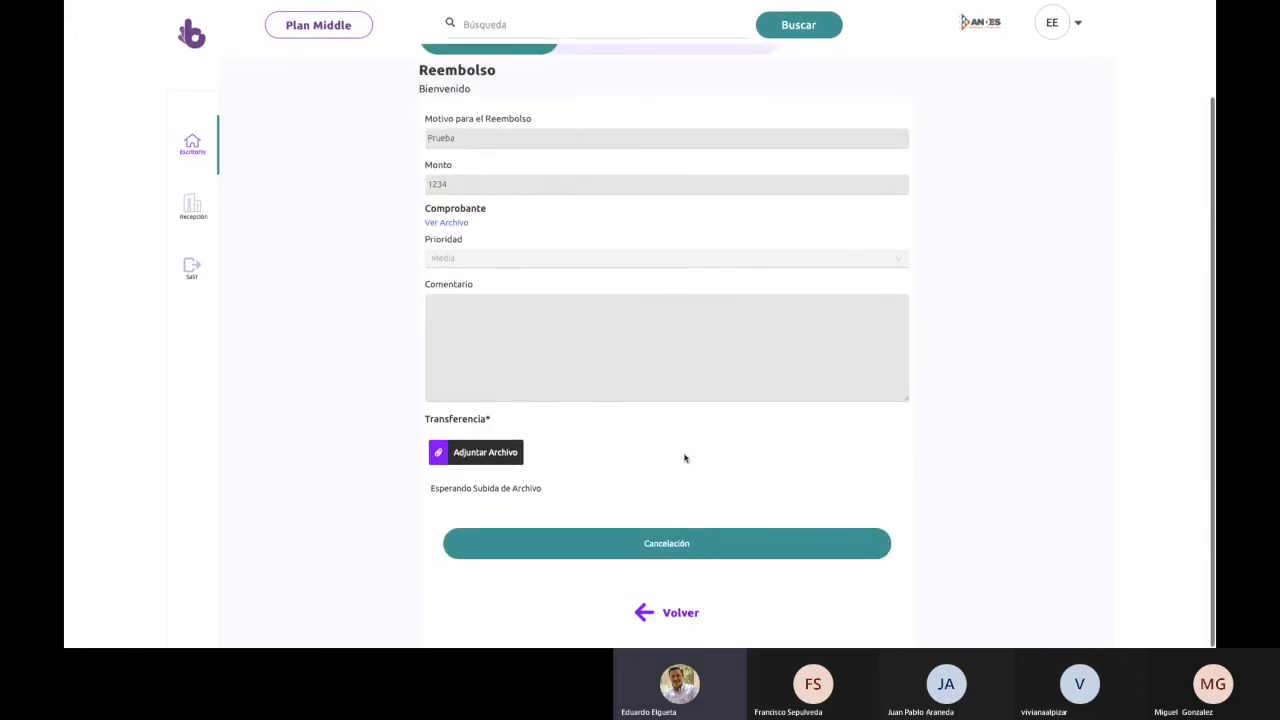
- Try to submit the Reembolso form with Cancelación without attaching a Transferencia file
left_click(695, 546)
scroll(751, 516, "up", 1)
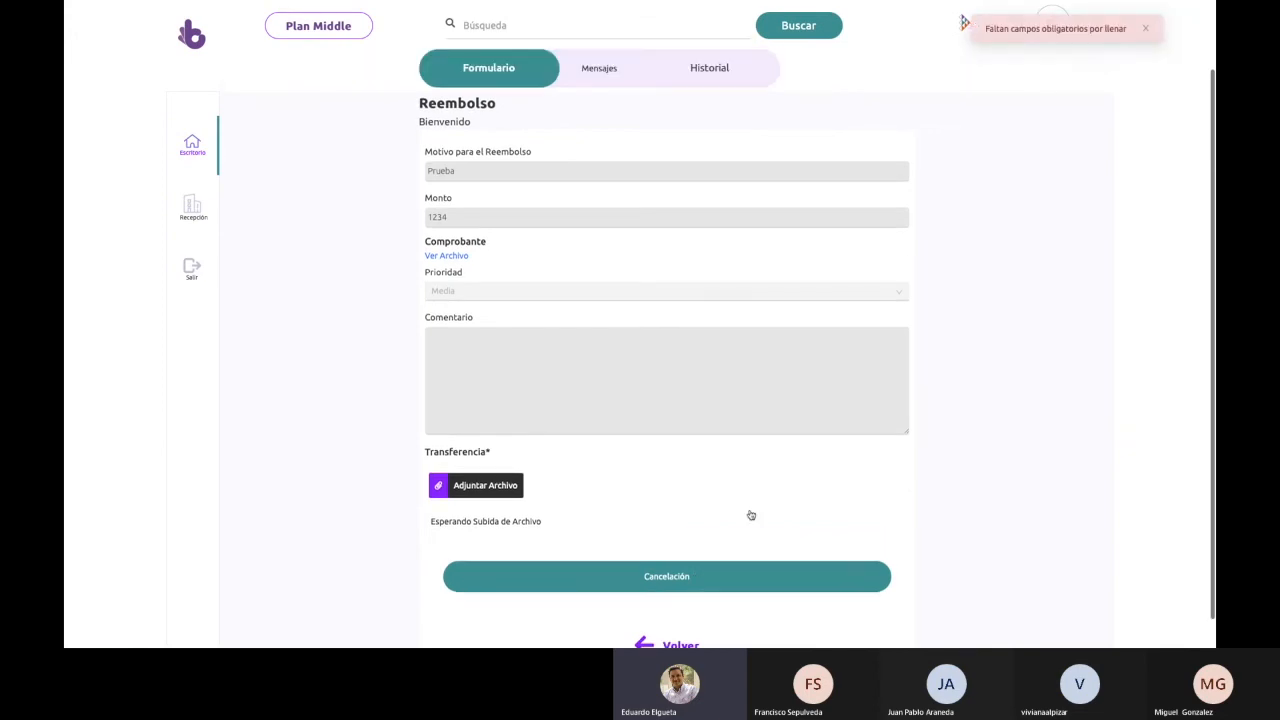
scroll(750, 514, "down", 1)
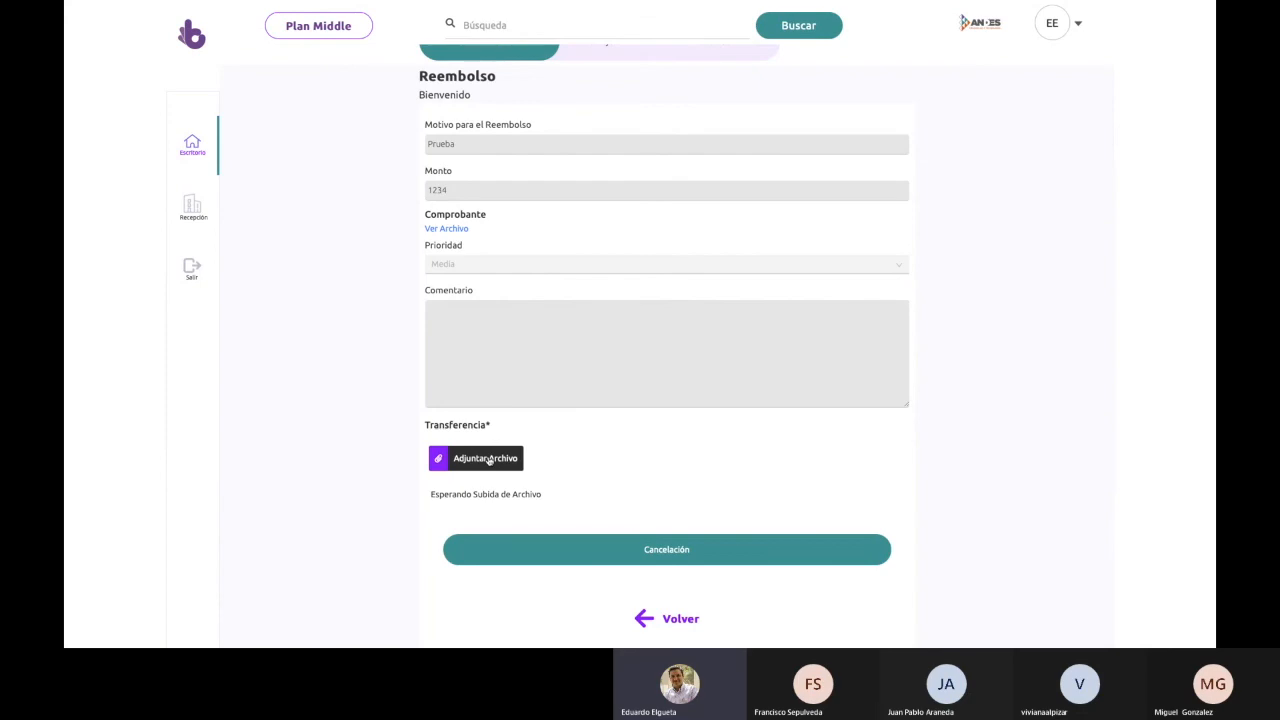
- Attach 5fe9f7592a727200233ce321_newdesktop.jpg from Downloads as the Transferencia and advance the case through Cancelación and Fin
left_click(488, 459)
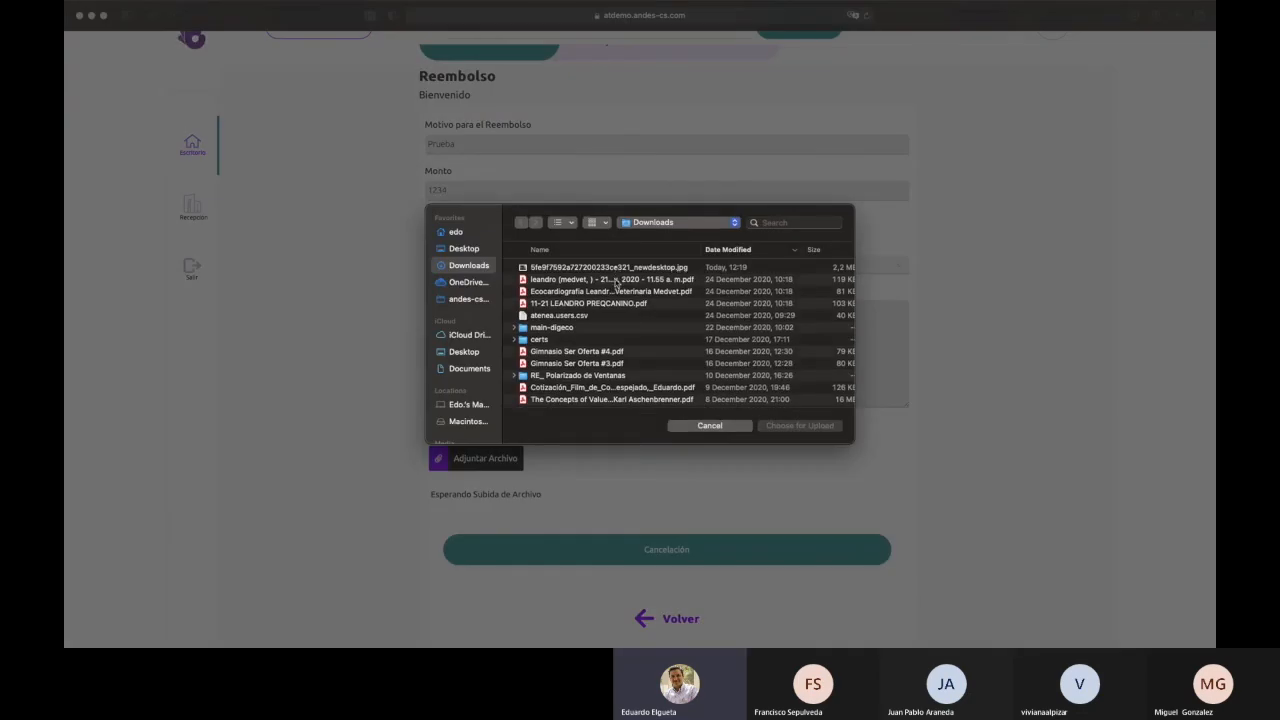
left_click(616, 268)
left_click(820, 427)
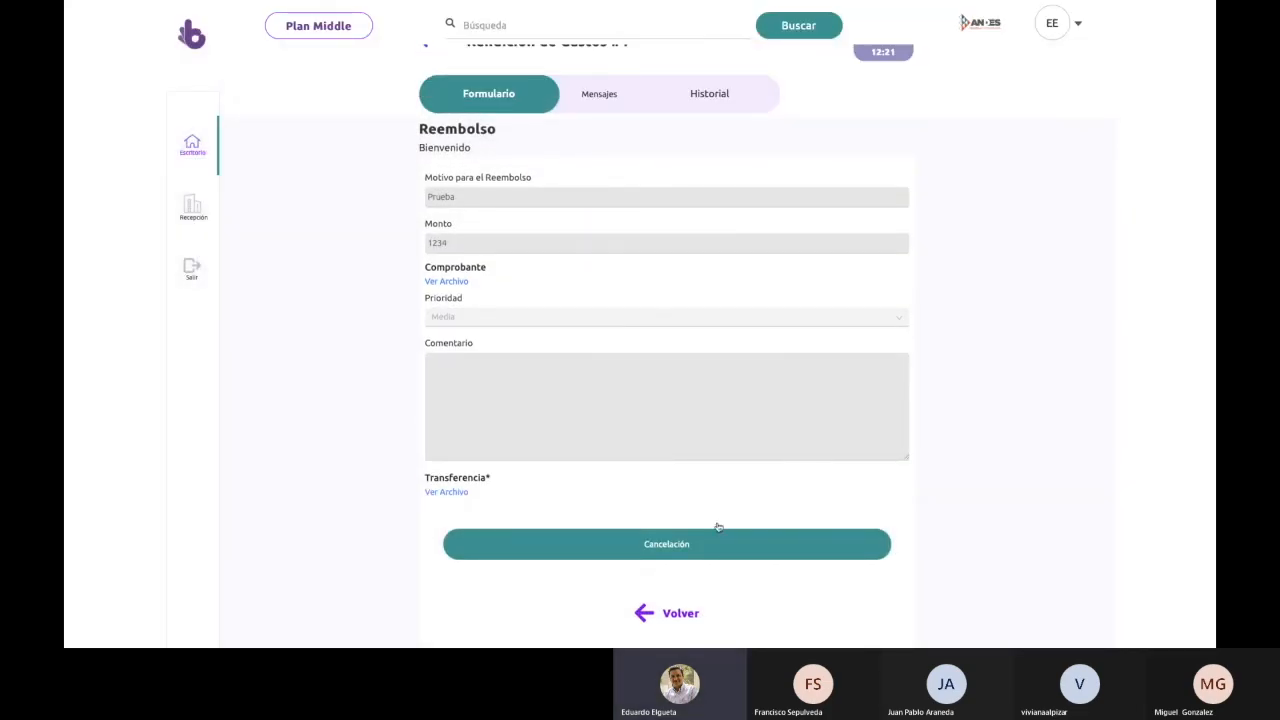
left_click(683, 548)
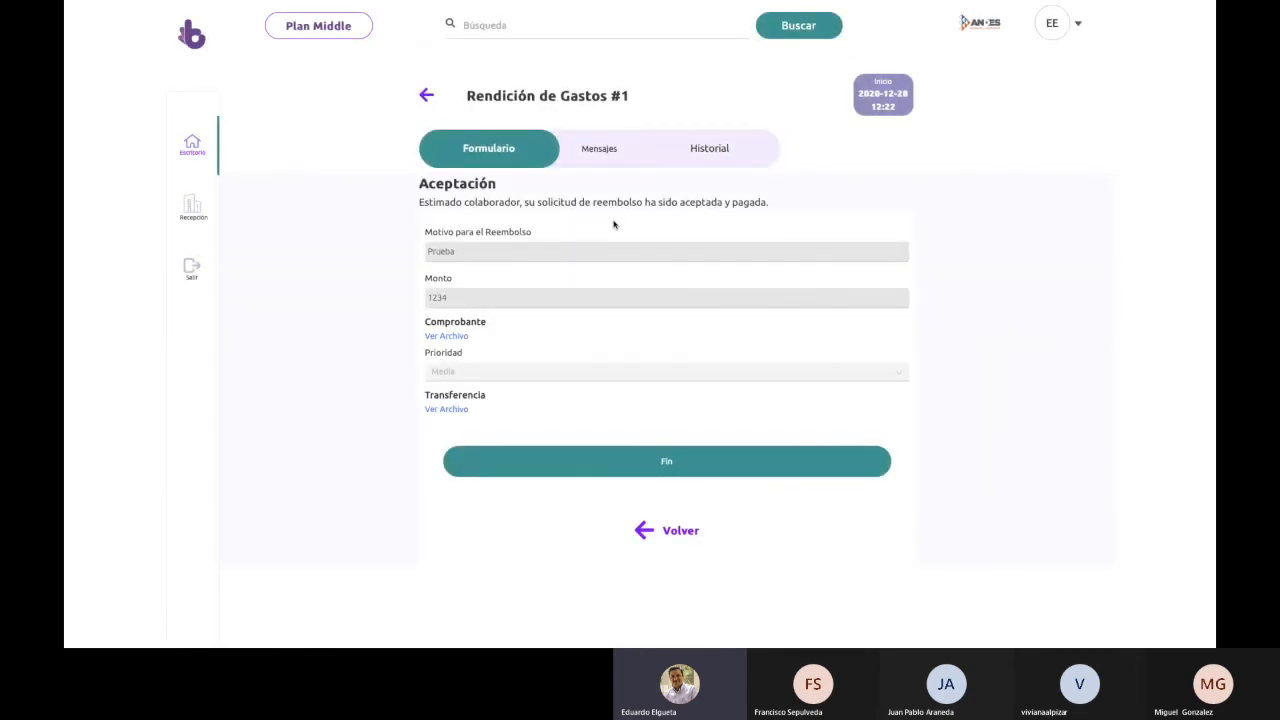
left_click(645, 465)
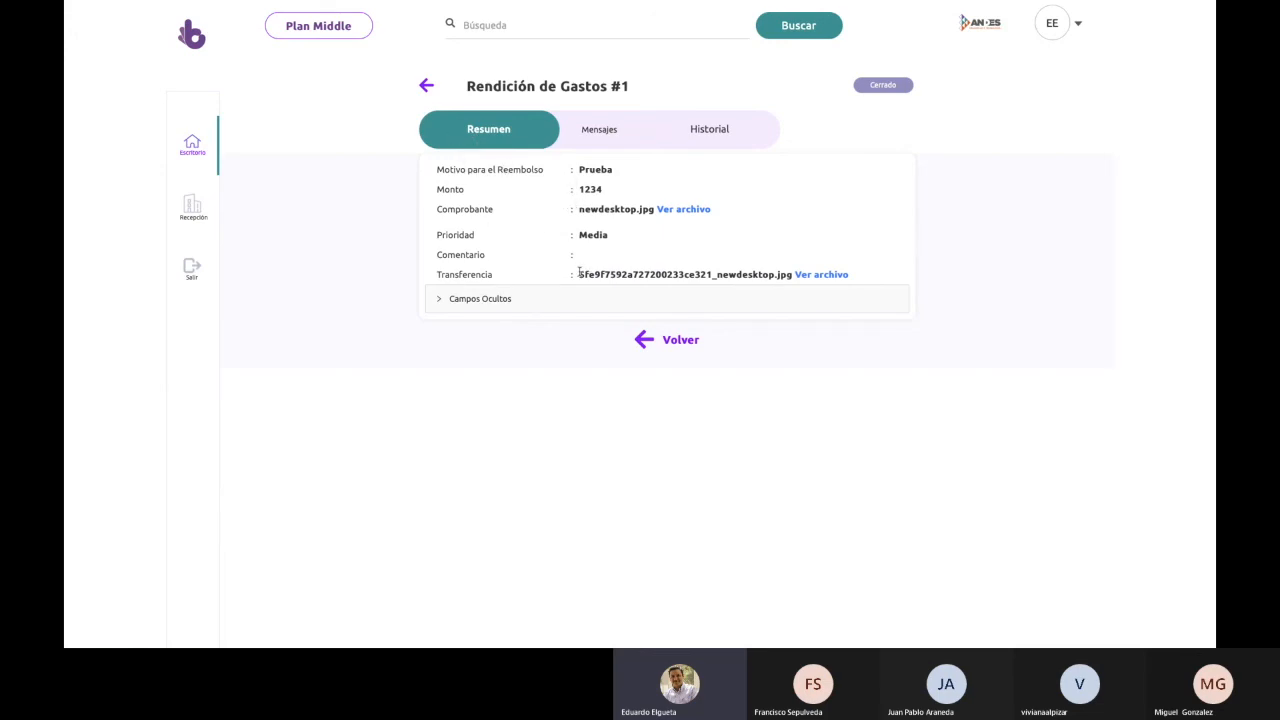
- Review the closed case's hidden fields, messages and activity history
left_click(487, 300)
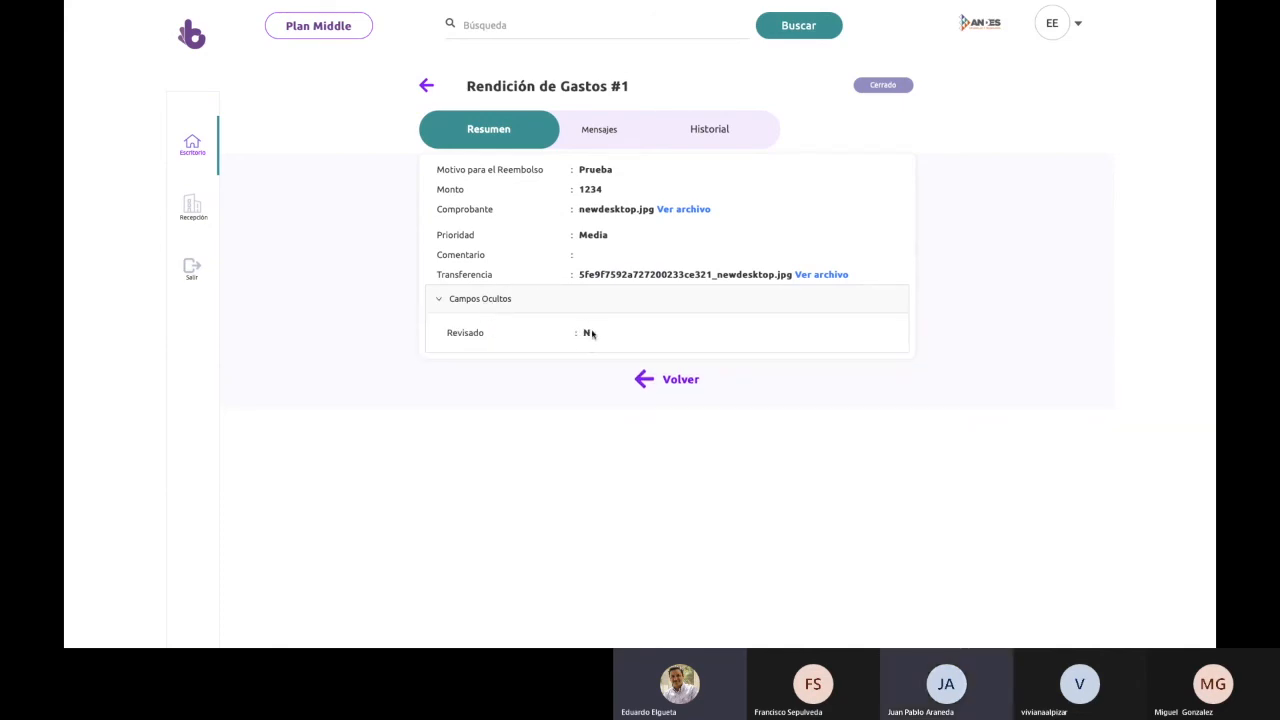
left_click(634, 129)
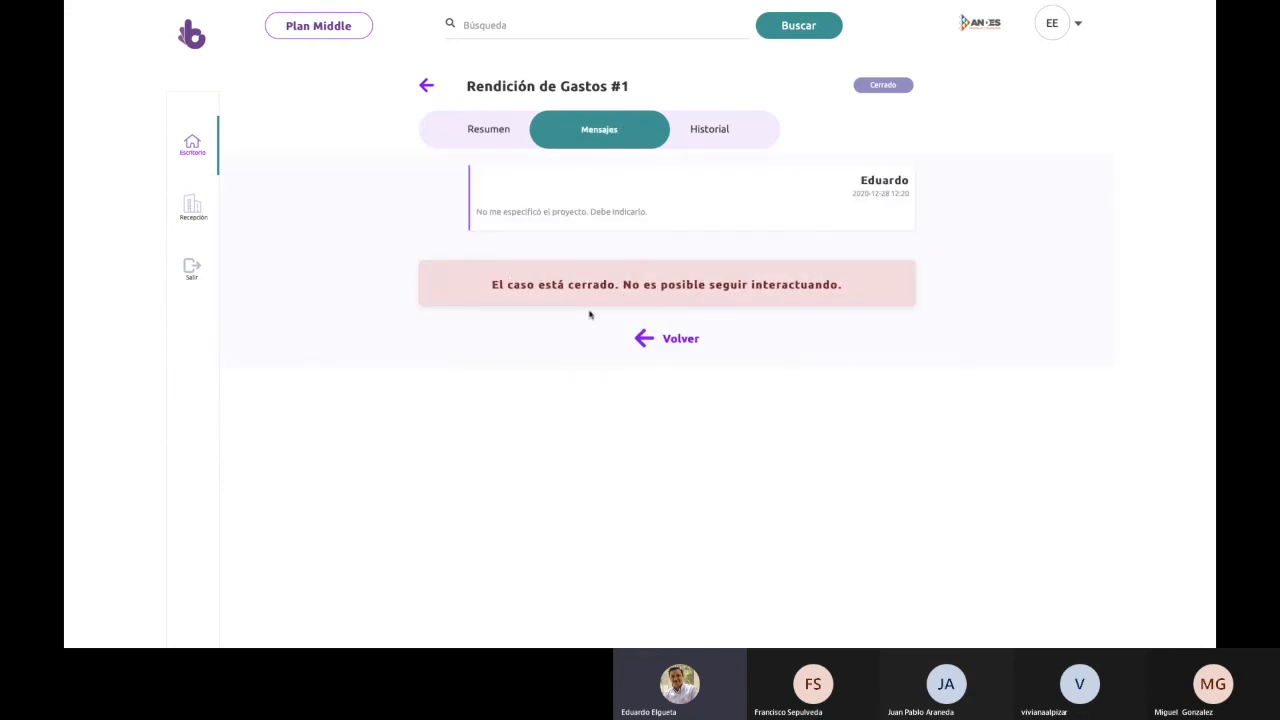
left_click(728, 130)
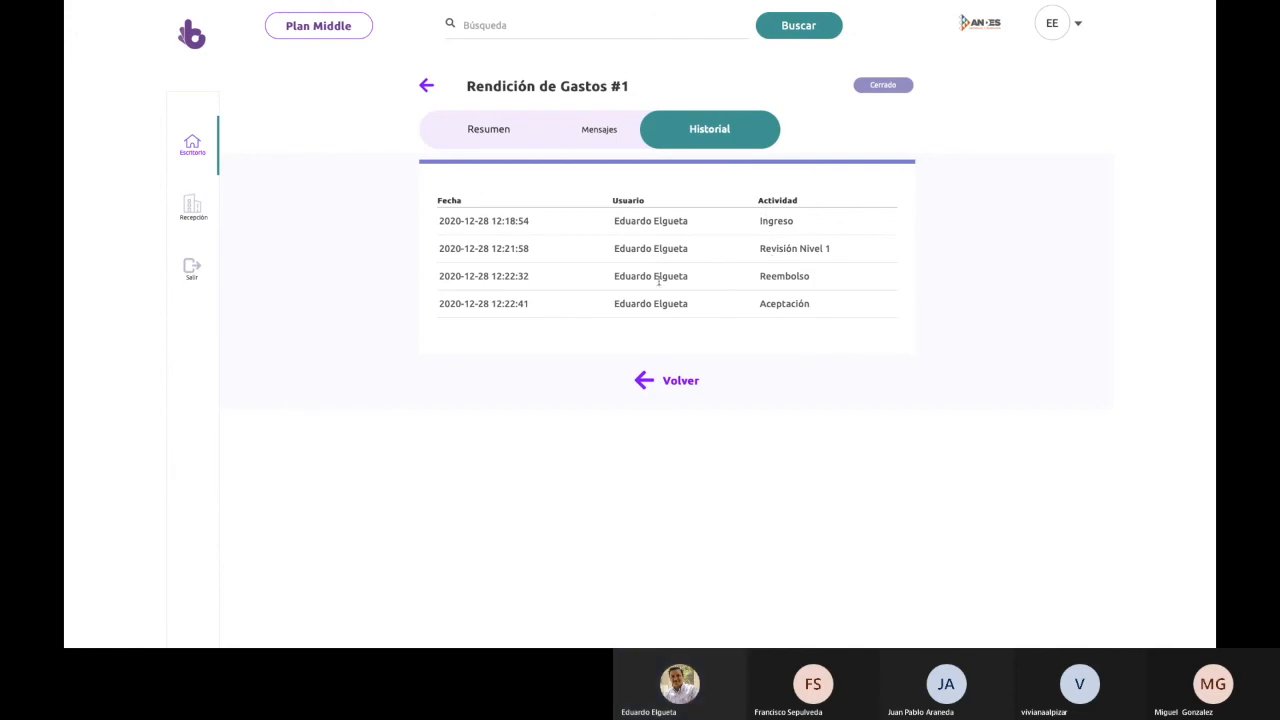
- Return to the Escritorio and examine the open and closed cases under Servicios por atender
left_click(427, 87)
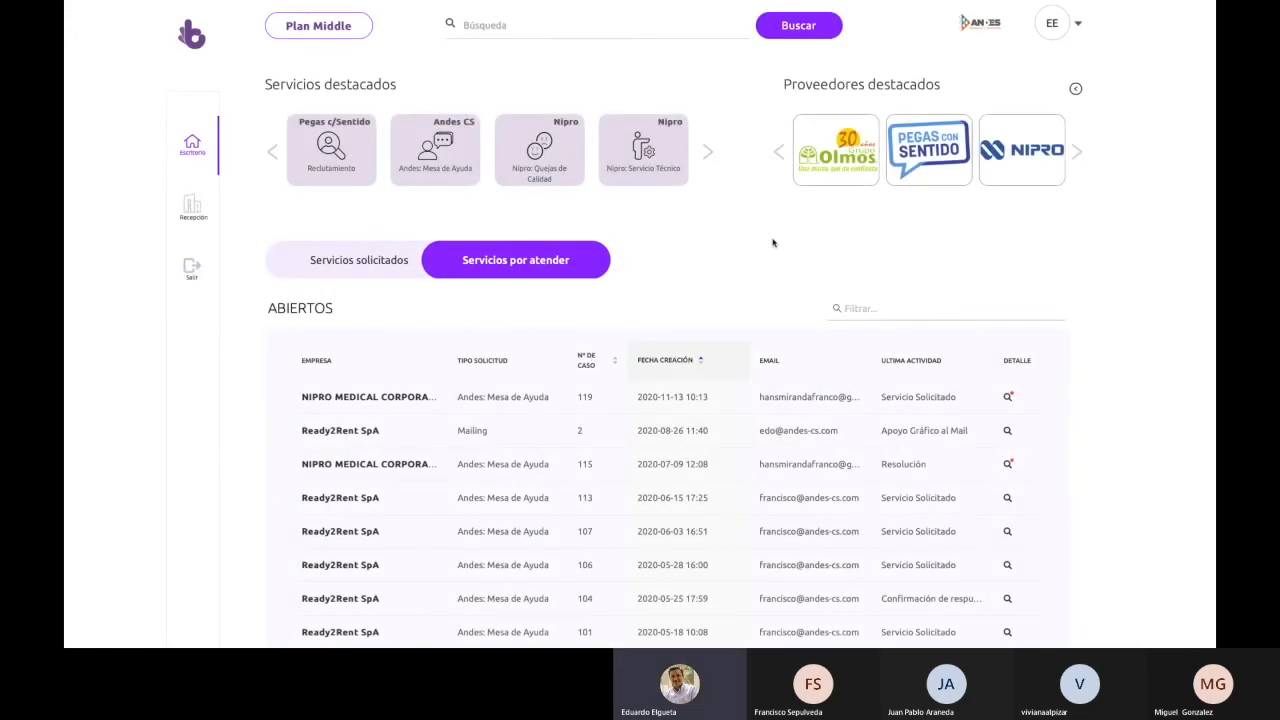
scroll(773, 242, "down", 5)
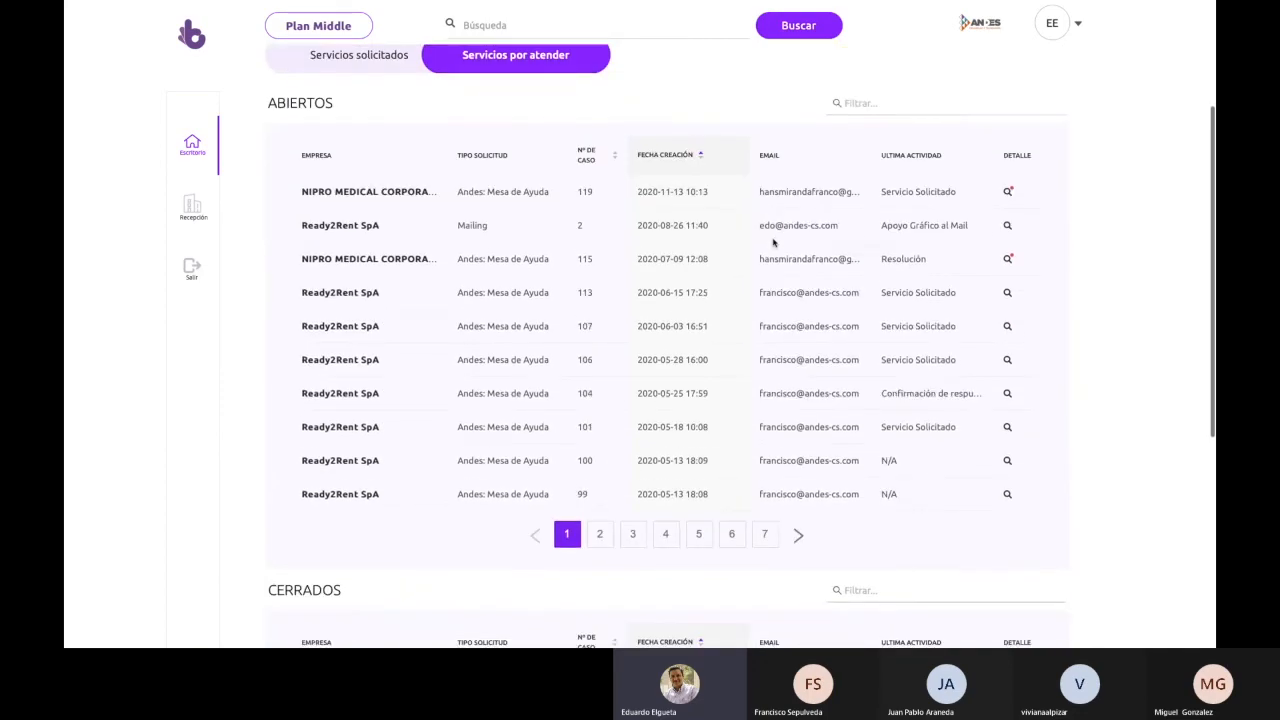
scroll(773, 242, "down", 1)
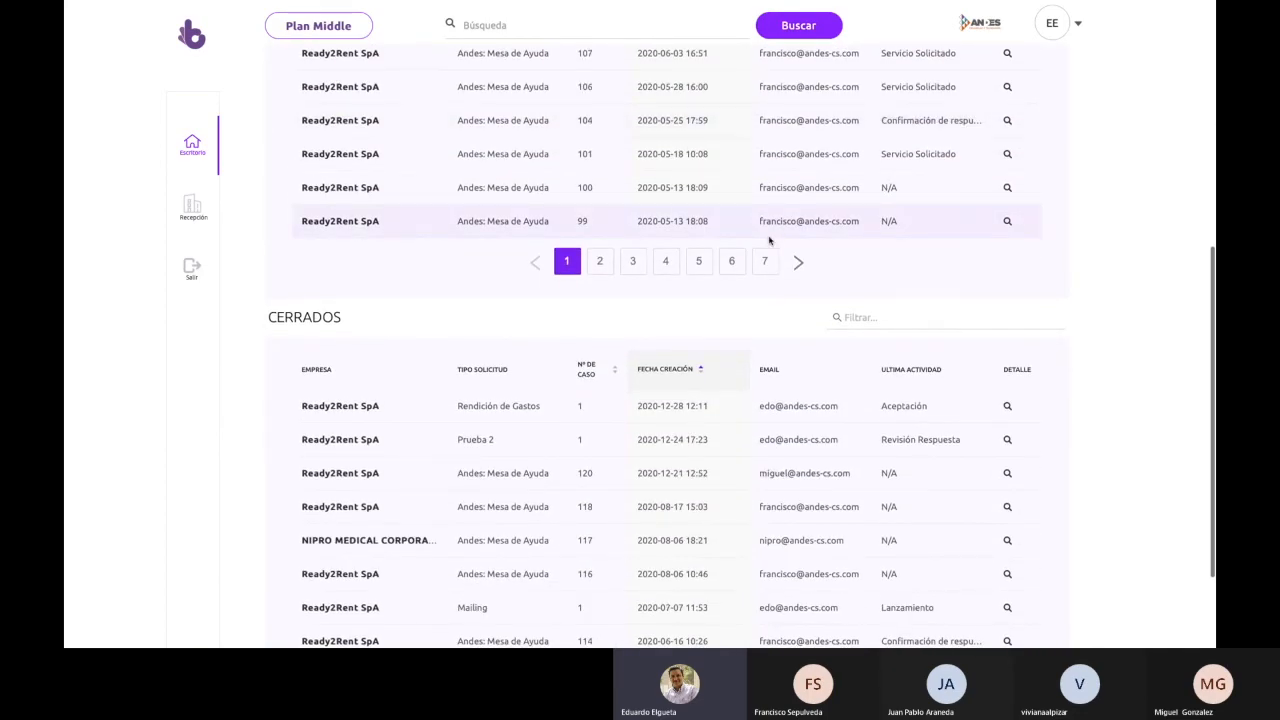
scroll(692, 222, "up", 5)
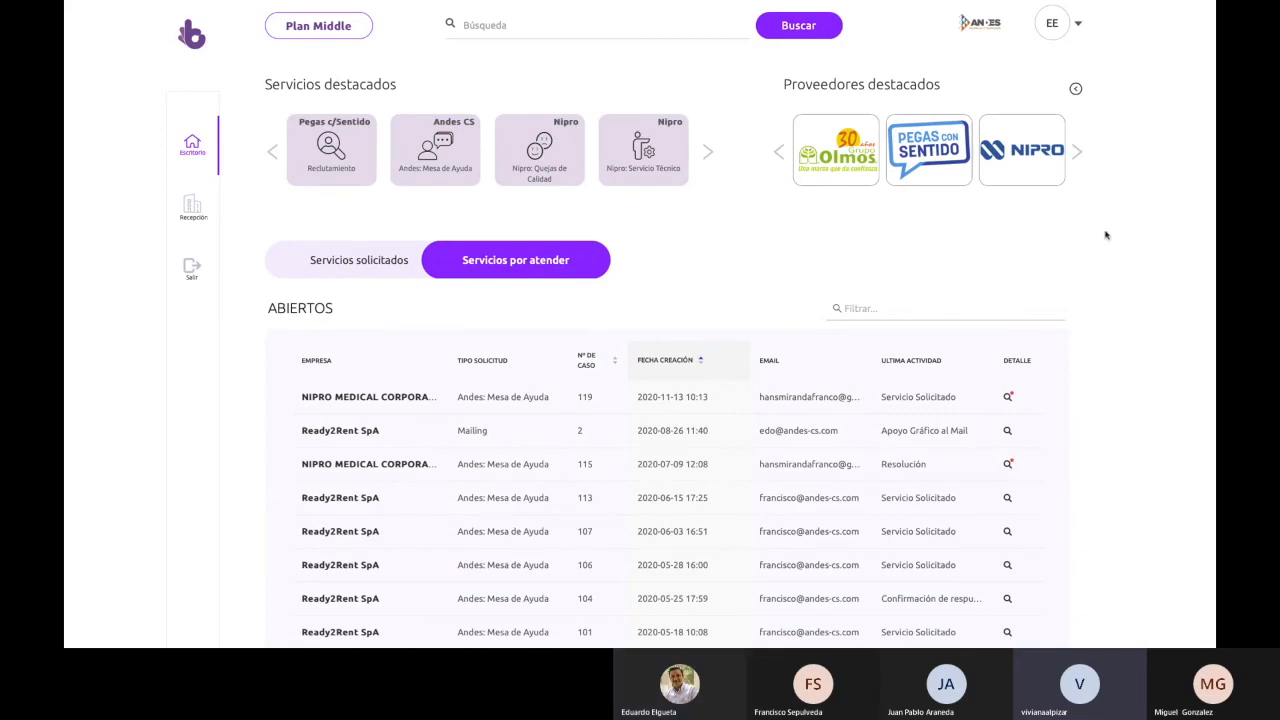
scroll(1105, 231, "down", 1)
scroll(1152, 228, "down", 1)
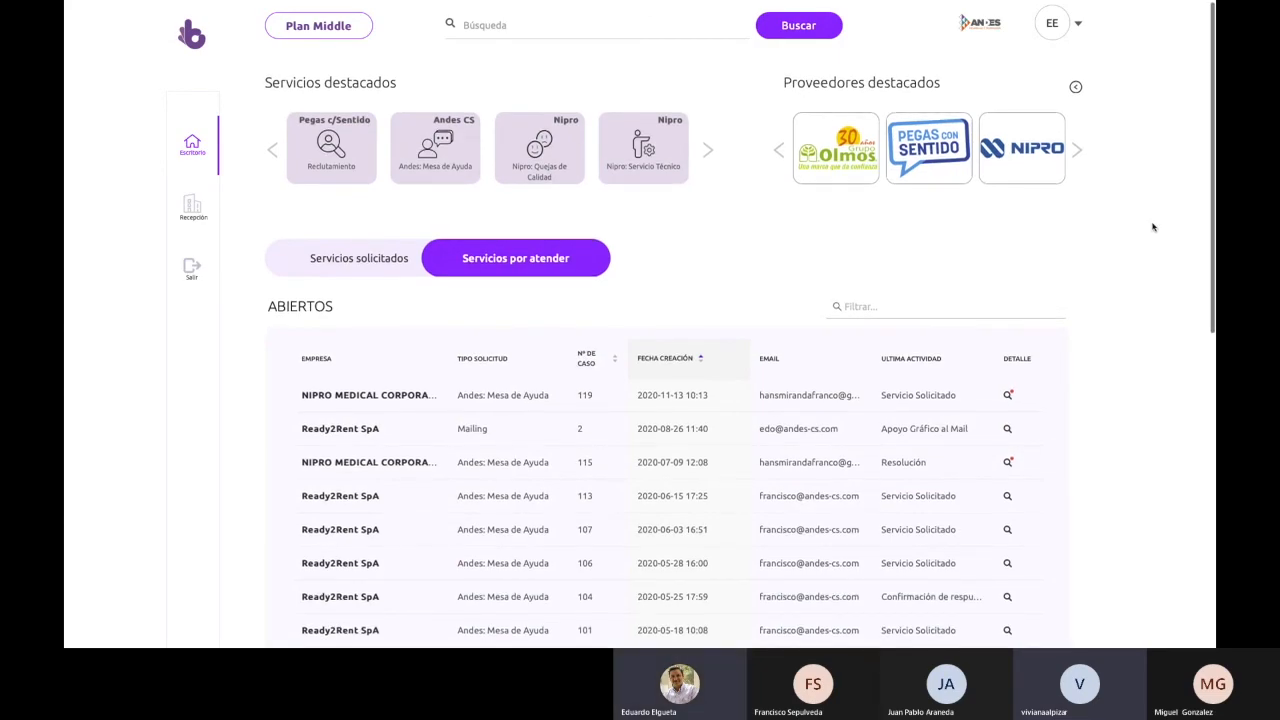
scroll(1152, 227, "down", 6)
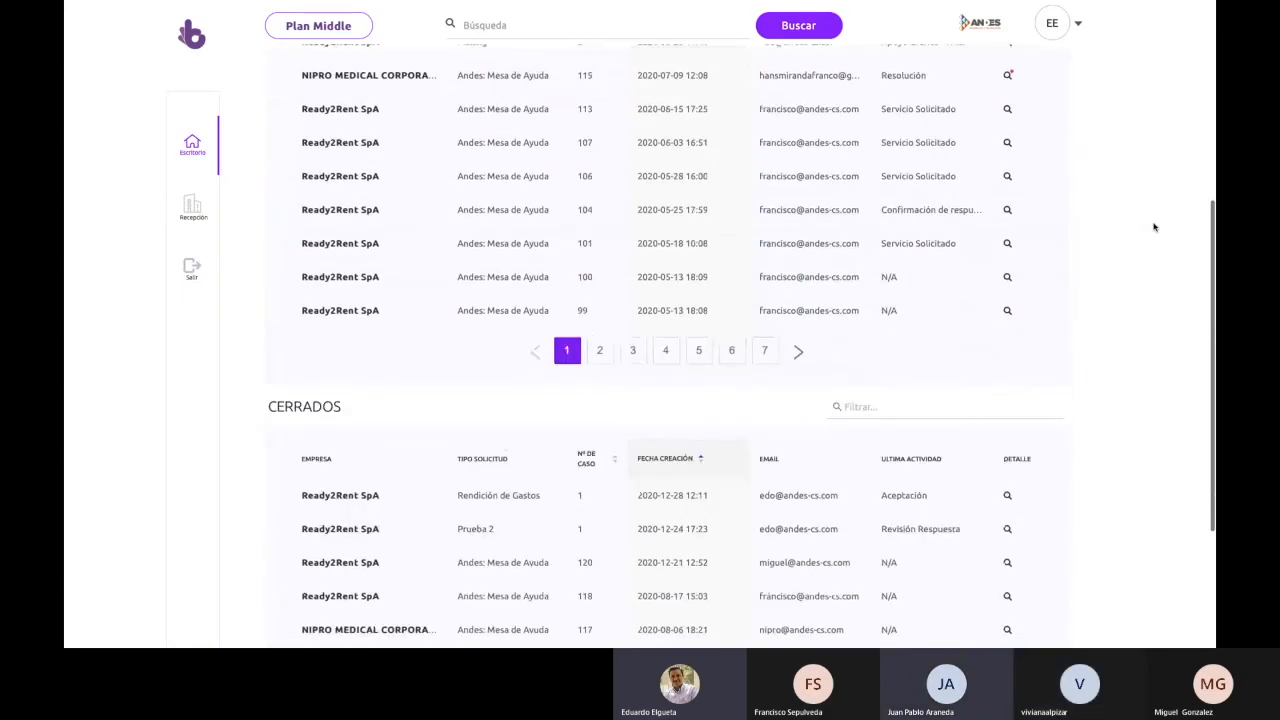